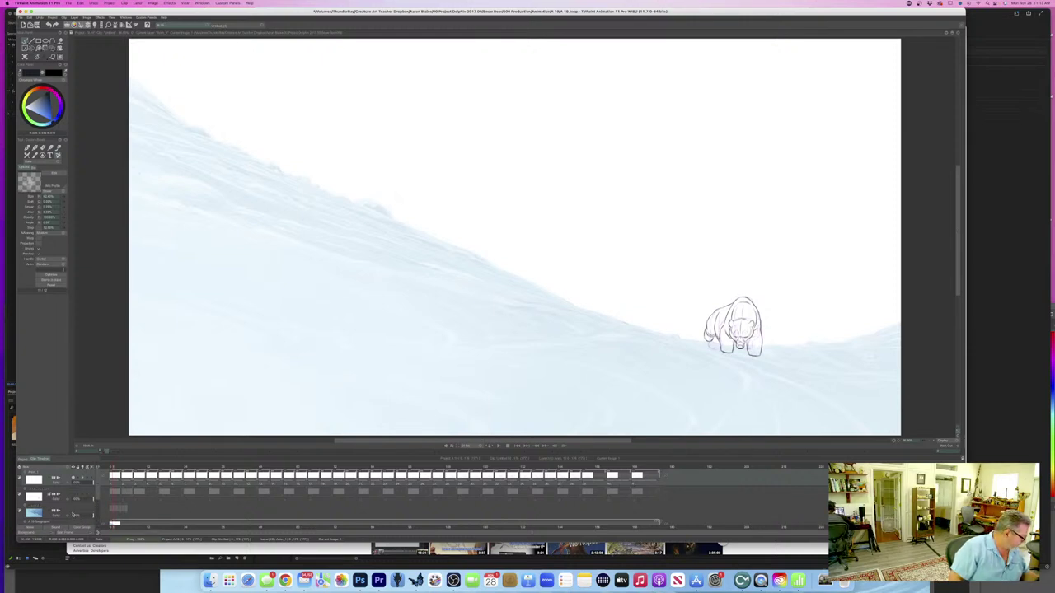
- Play the bear animation with the painted blue background layer fully visible, and replay it with that layer faded out
left_click(116, 509)
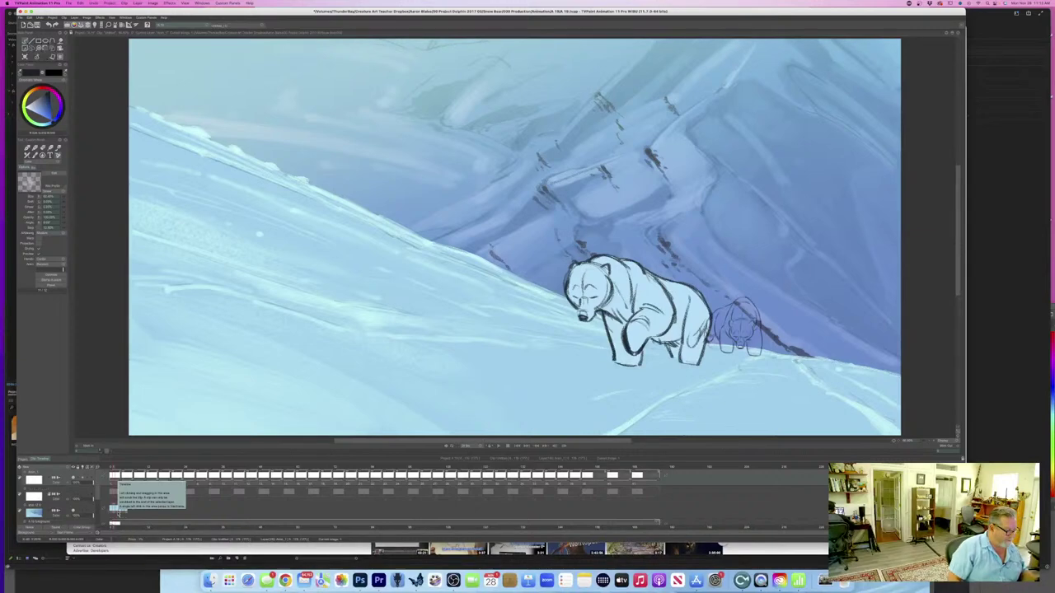
left_click(498, 446)
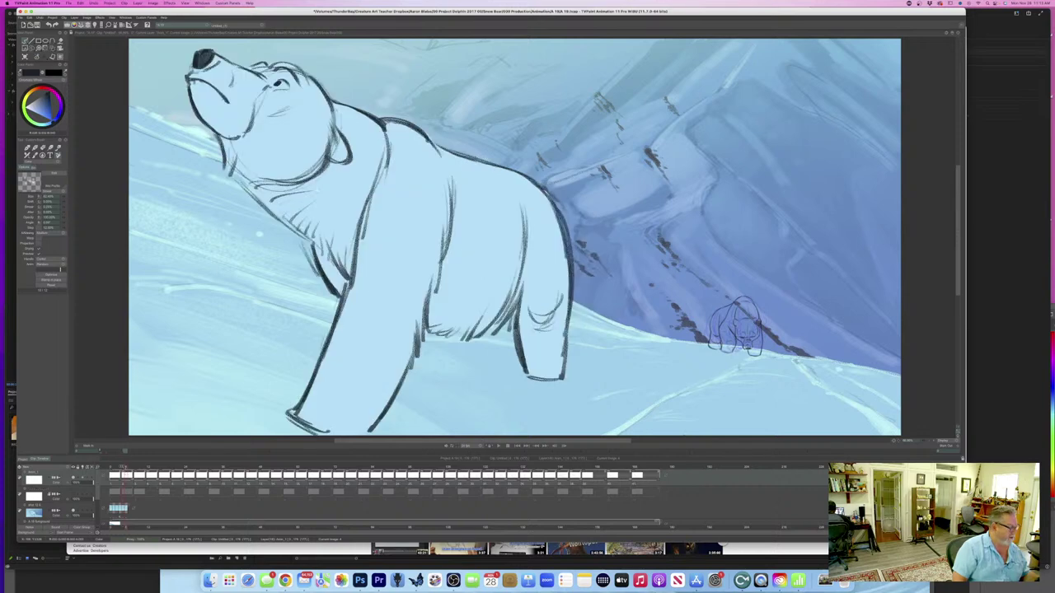
left_click(73, 510)
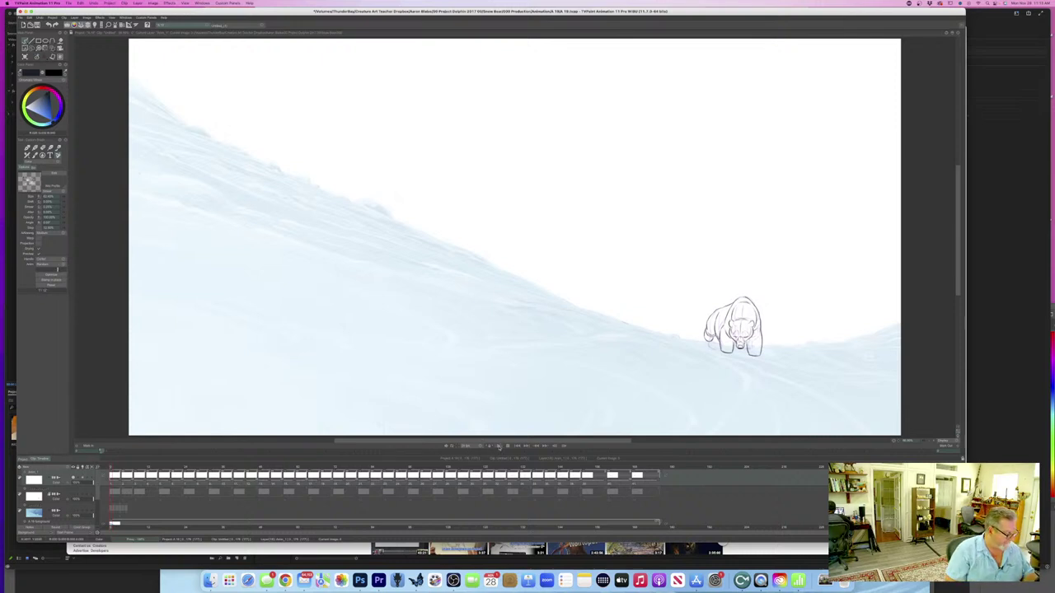
left_click(498, 447)
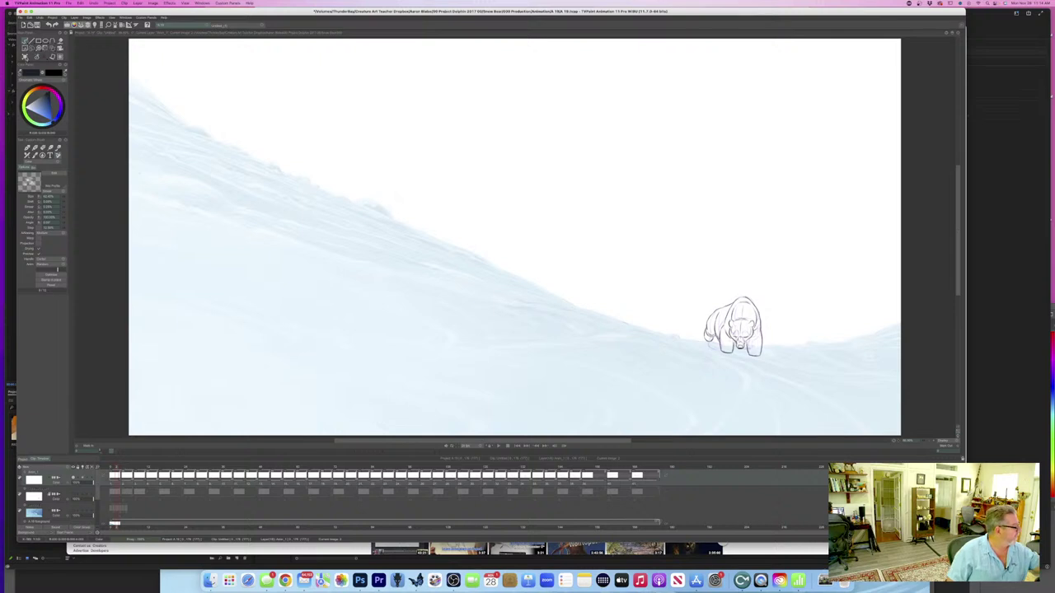
- Zoom in on the rough purple bear in the second drawing and compare it with the clean first drawing
key("Right")
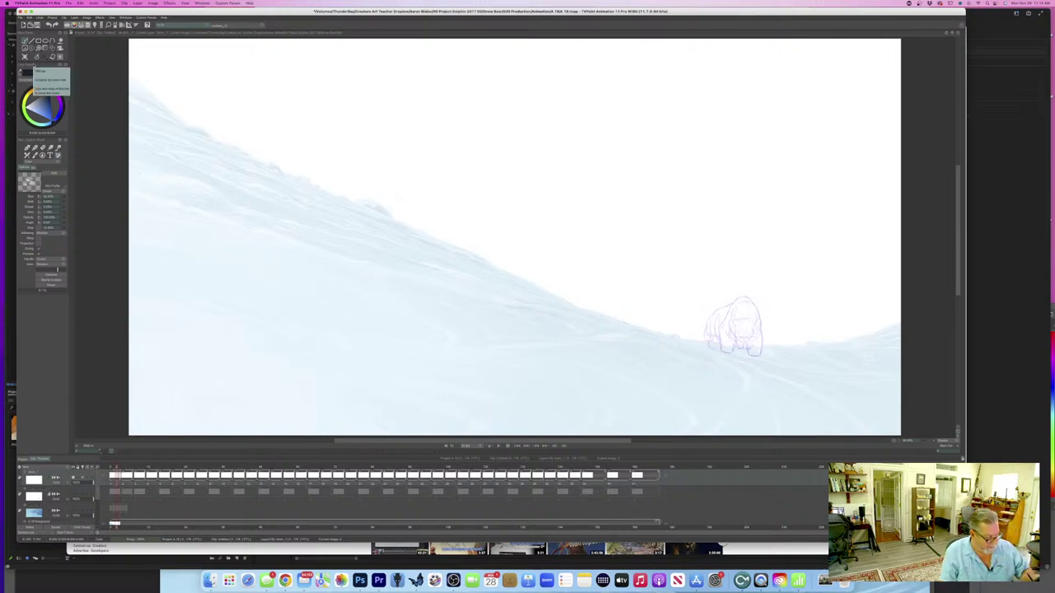
left_click_drag(557, 440, 624, 437)
left_click_drag(958, 295, 958, 313)
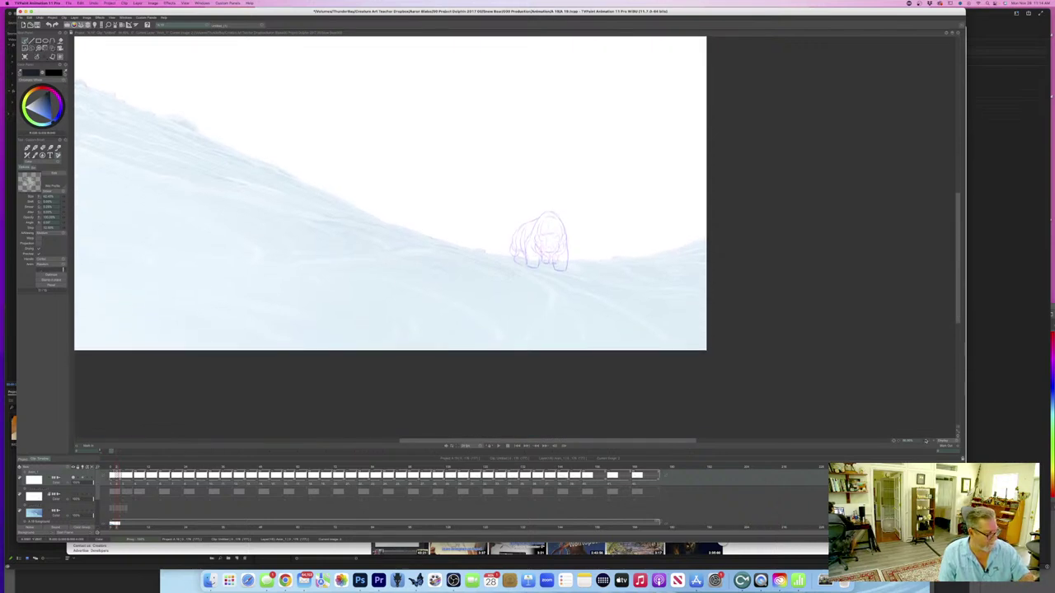
left_click_drag(925, 442, 956, 438)
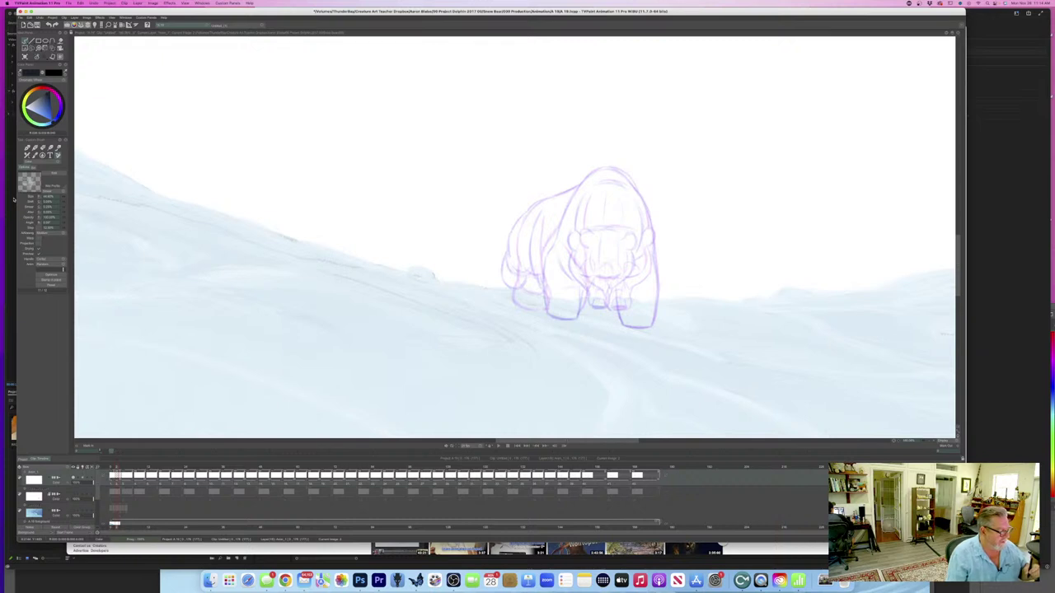
key("Left")
key("Right")
key("Left")
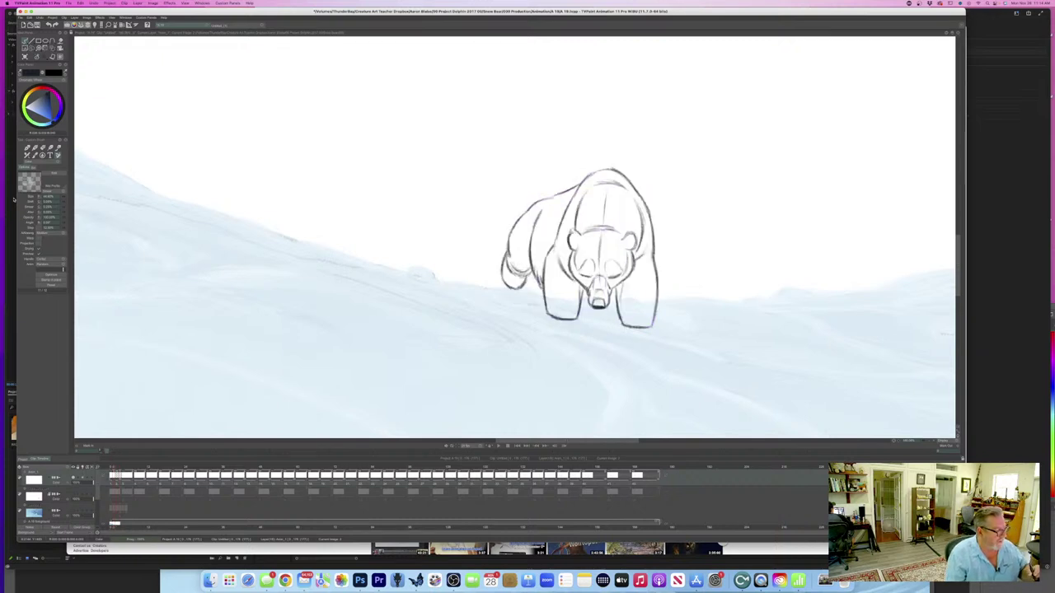
key("Right")
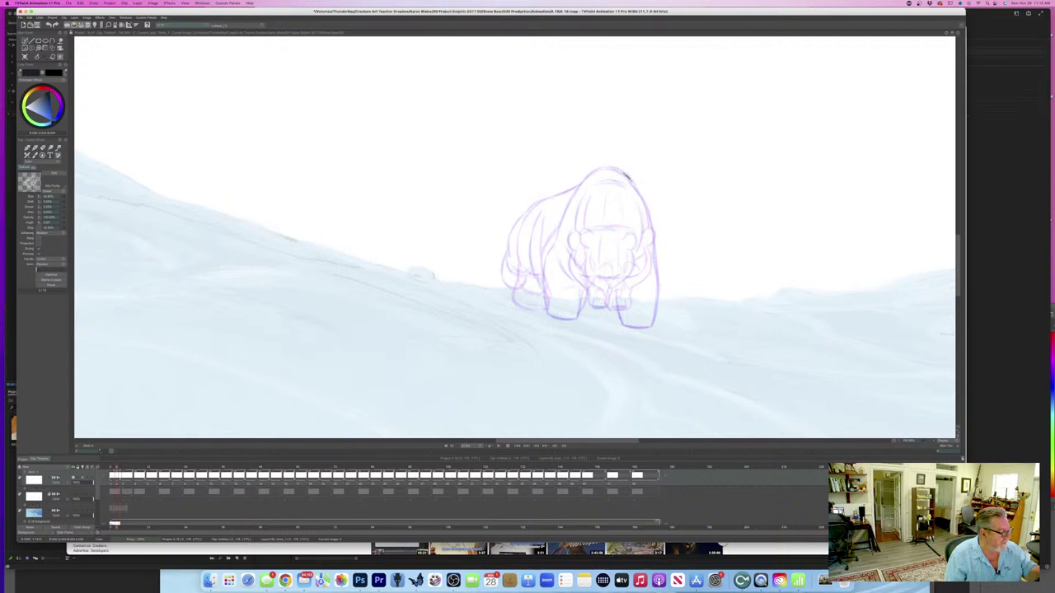
- Trace the top of the bear's hump and the left shoulder contour down to the front leg, comparing with the first drawing
left_click_drag(626, 177, 613, 169)
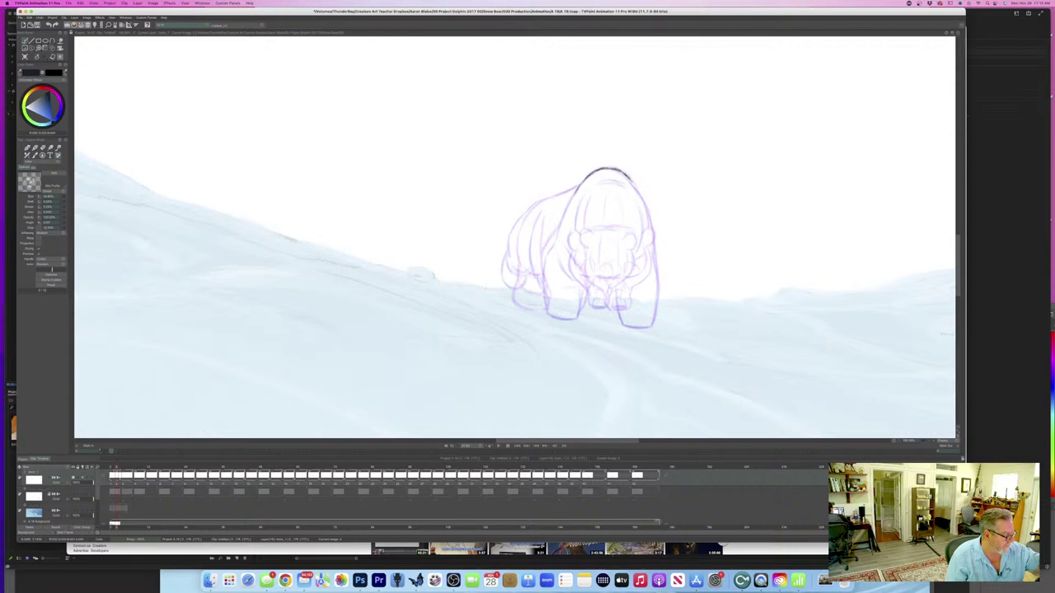
mouse_move(579, 184)
left_mouse_down()
mouse_move(545, 253)
mouse_move(543, 285)
left_mouse_up()
key("Left")
key("Right")
key("Left")
key("Right")
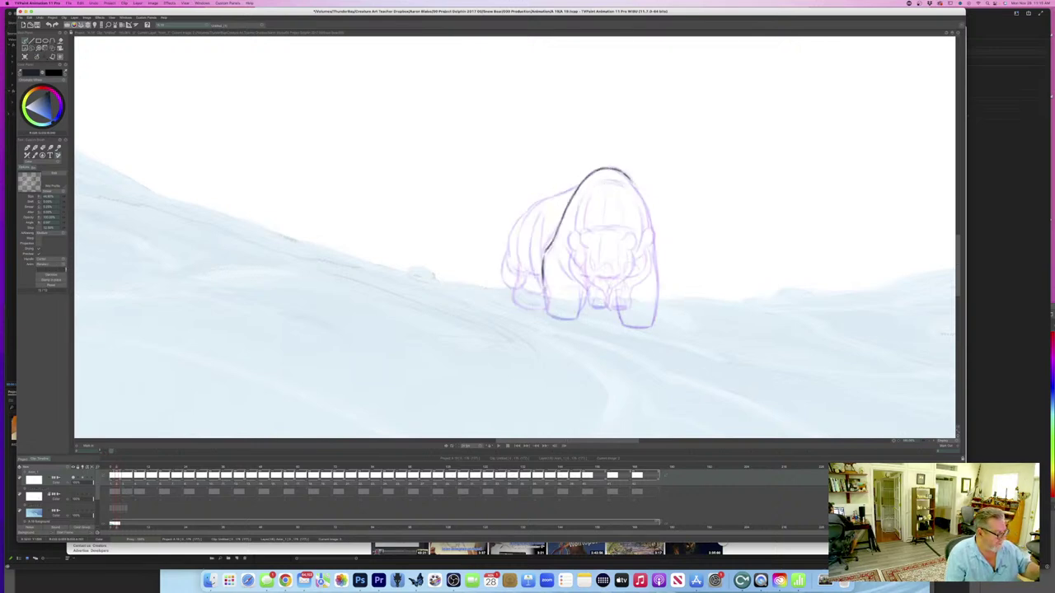
- Trace the right side of the hump and the short inner curve beneath its top, flipping against the first drawing
left_click_drag(629, 177, 642, 199)
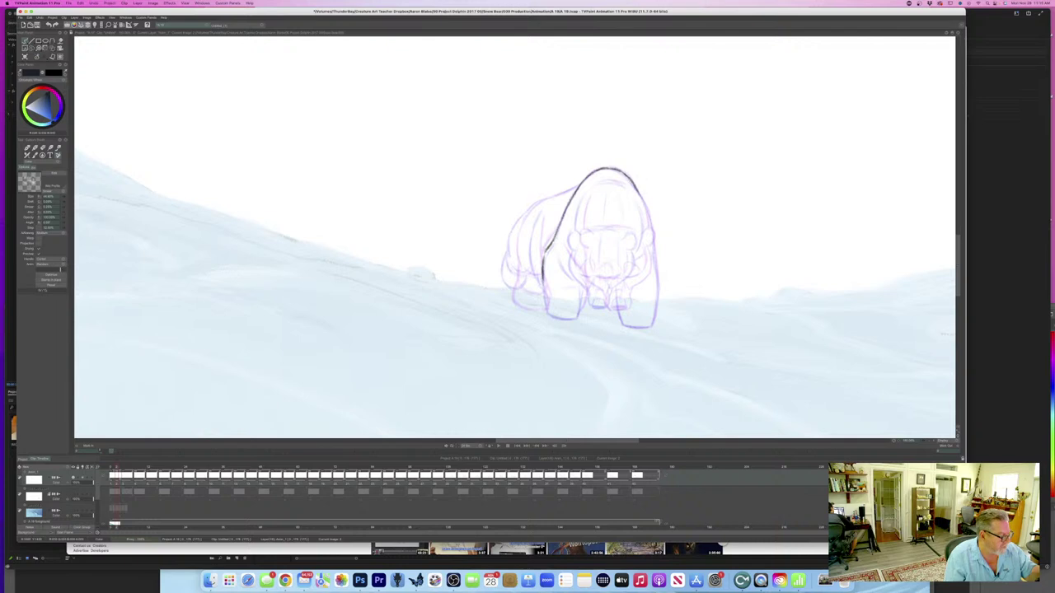
key("Left")
key("Right")
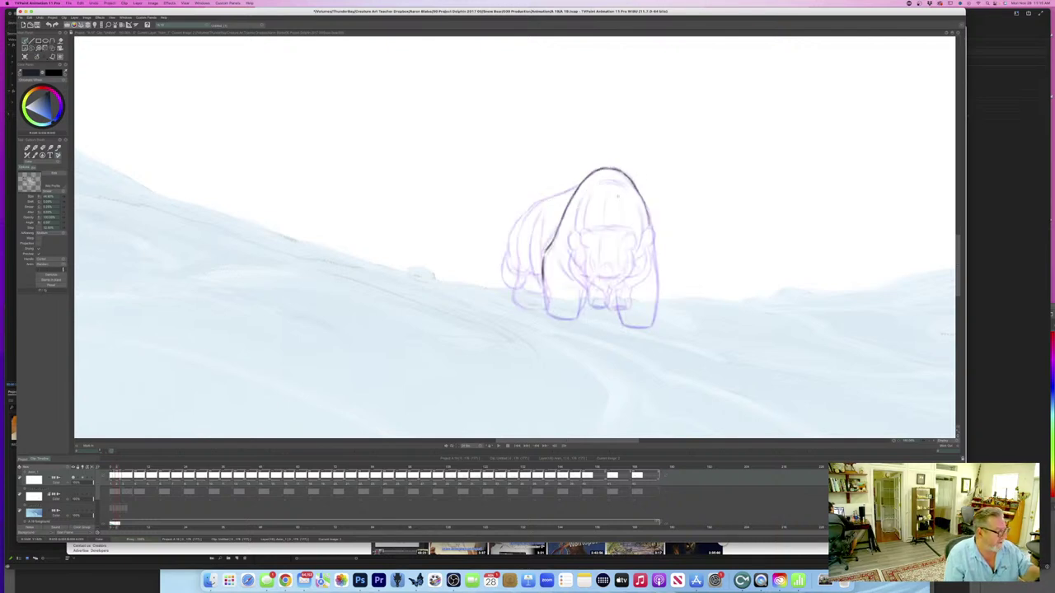
mouse_move(605, 180)
left_mouse_down()
mouse_move(624, 185)
mouse_move(609, 182)
left_mouse_up()
key("Left")
key("Right")
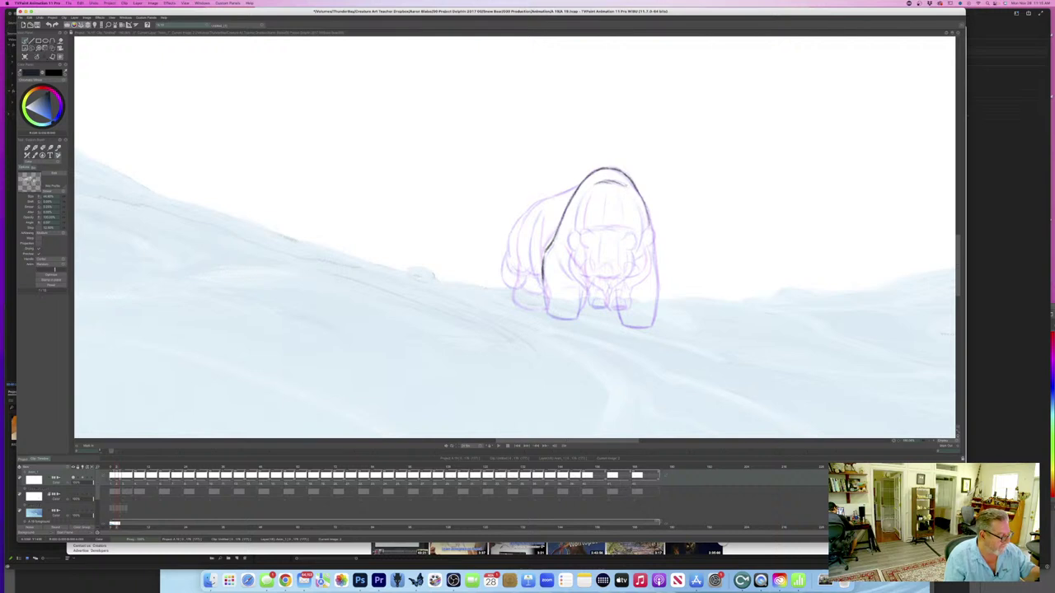
key("Left")
key("Right")
key("Left")
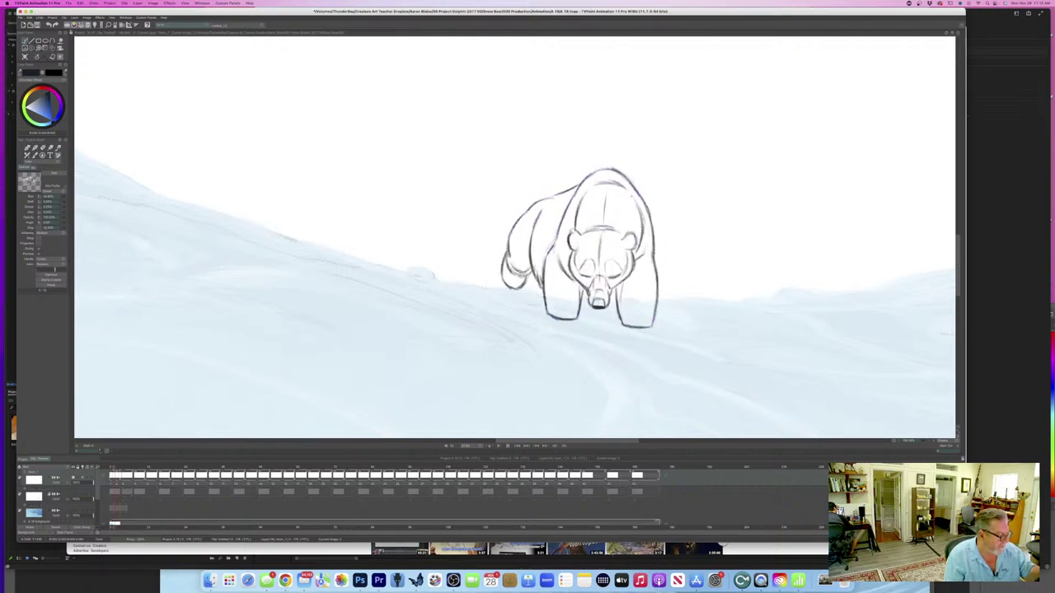
key("Right")
- Trace the inner neck lines on both sides and the centre line above the bear's head
left_click_drag(635, 197, 646, 232)
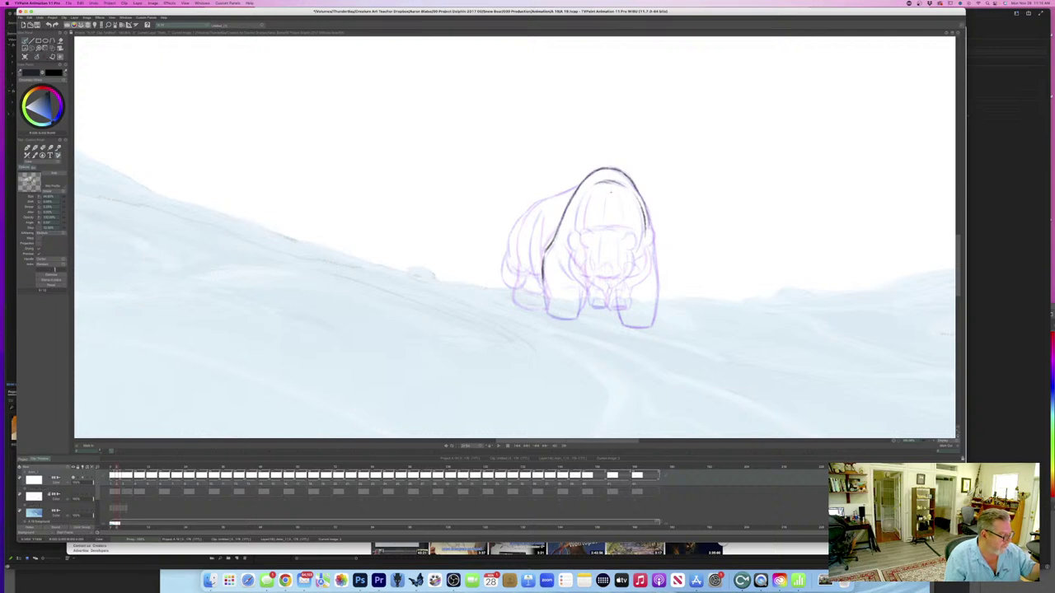
key("Left")
key("Right")
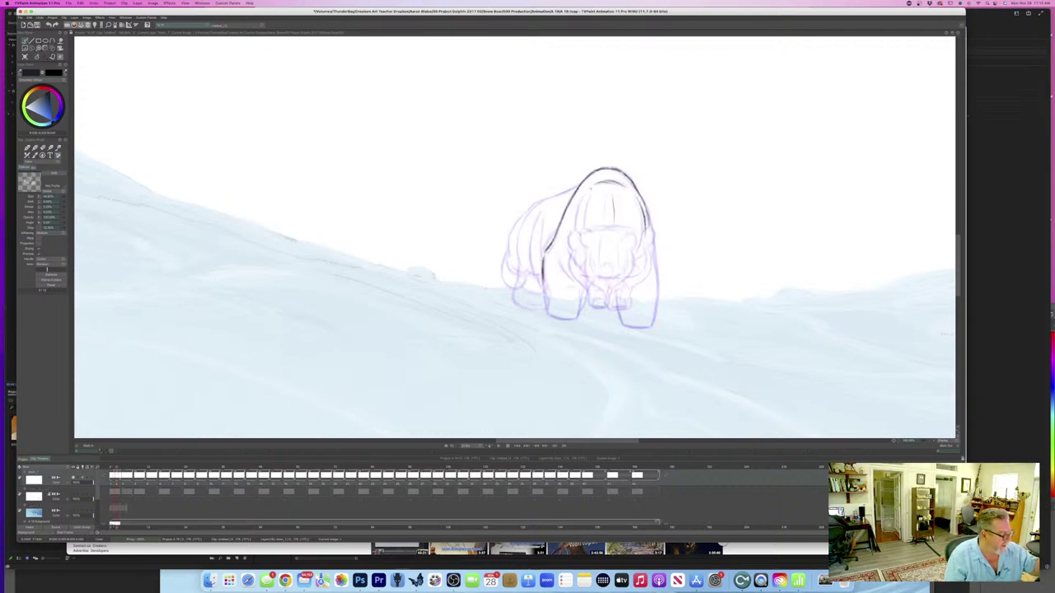
left_click_drag(588, 192, 578, 228)
left_click_drag(580, 212, 579, 230)
key("Left")
key("Right")
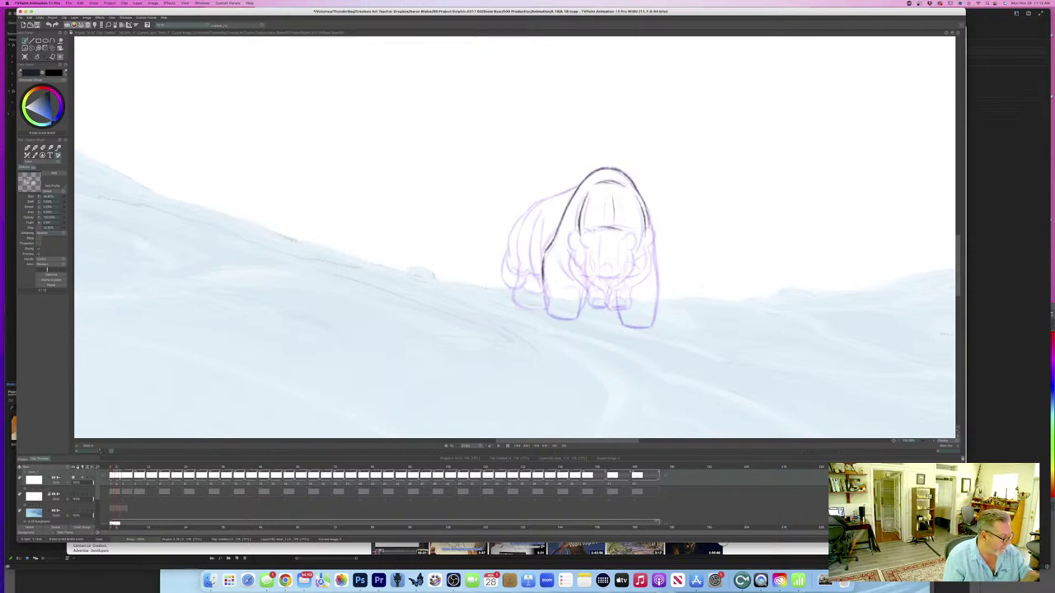
- Trace the curve of the bear's cheeks and its nose, checking their placement against the first drawing
key("Left")
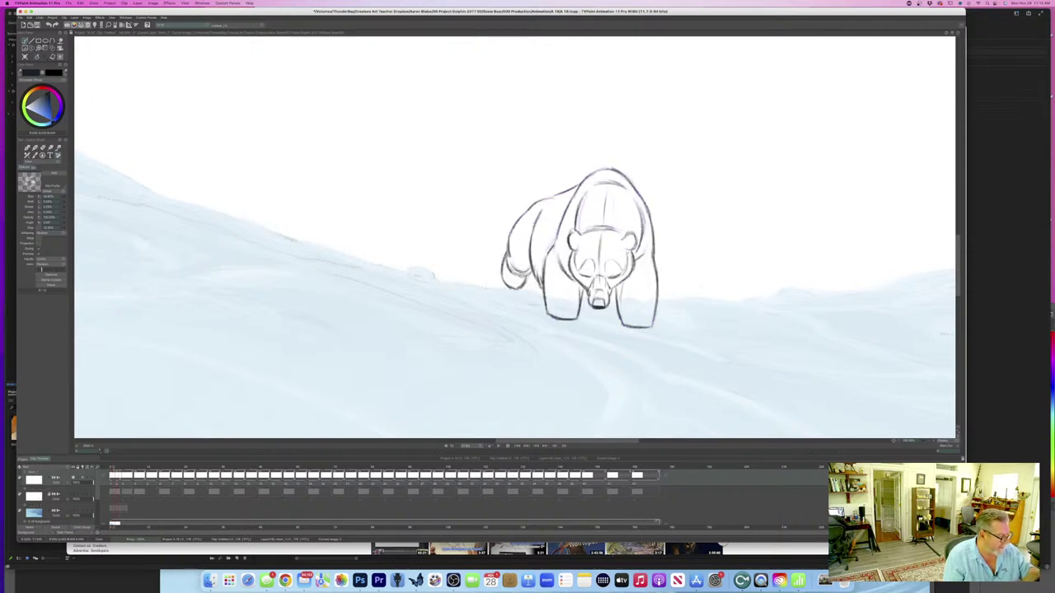
key("Right")
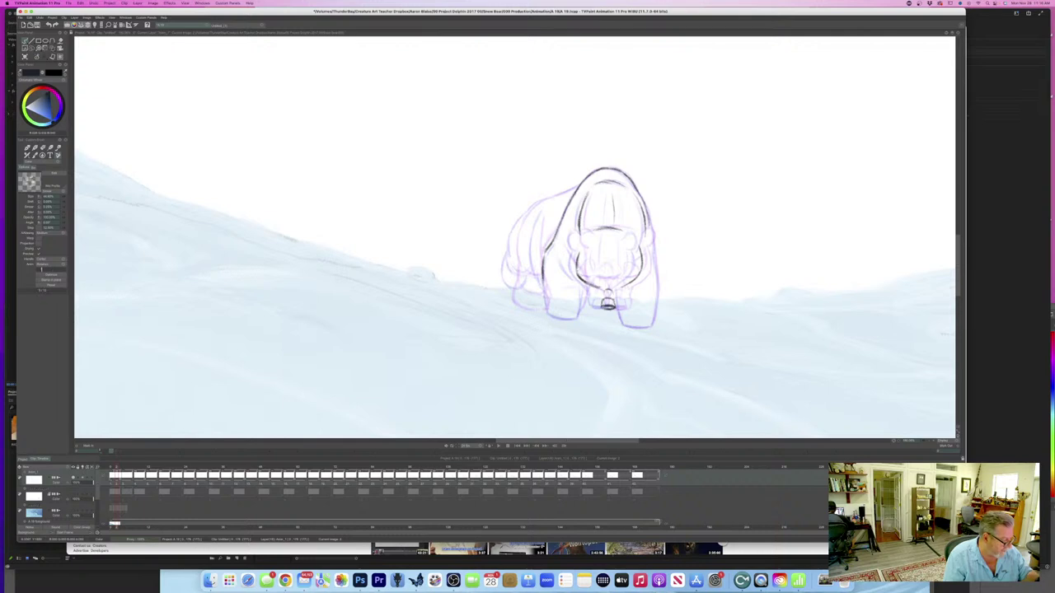
key("Left")
key("Right")
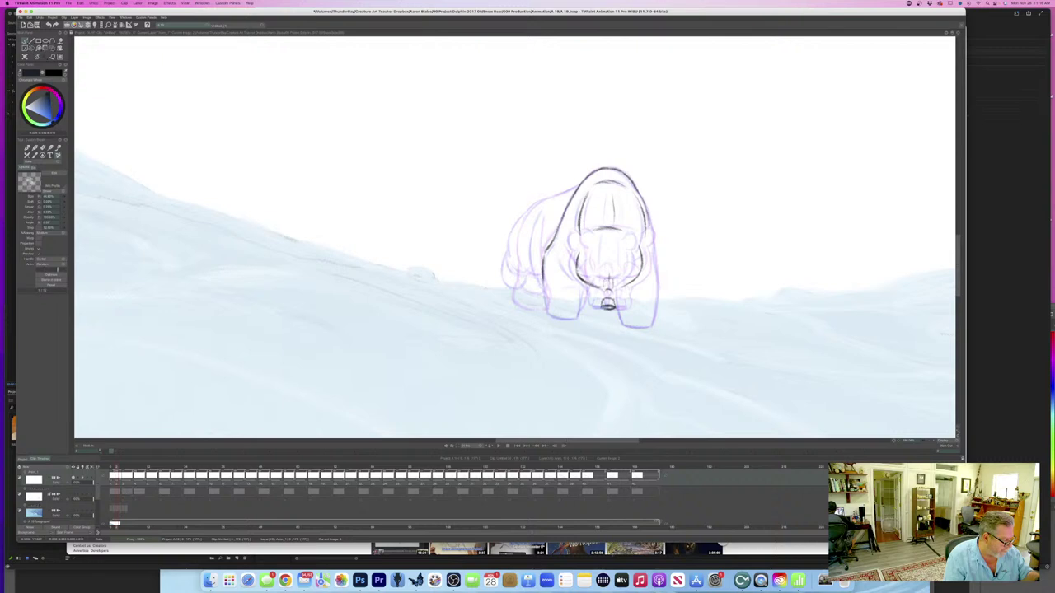
- Trace the bridge and sides of the bear's muzzle around the nose, using the first drawing as reference
key("Left")
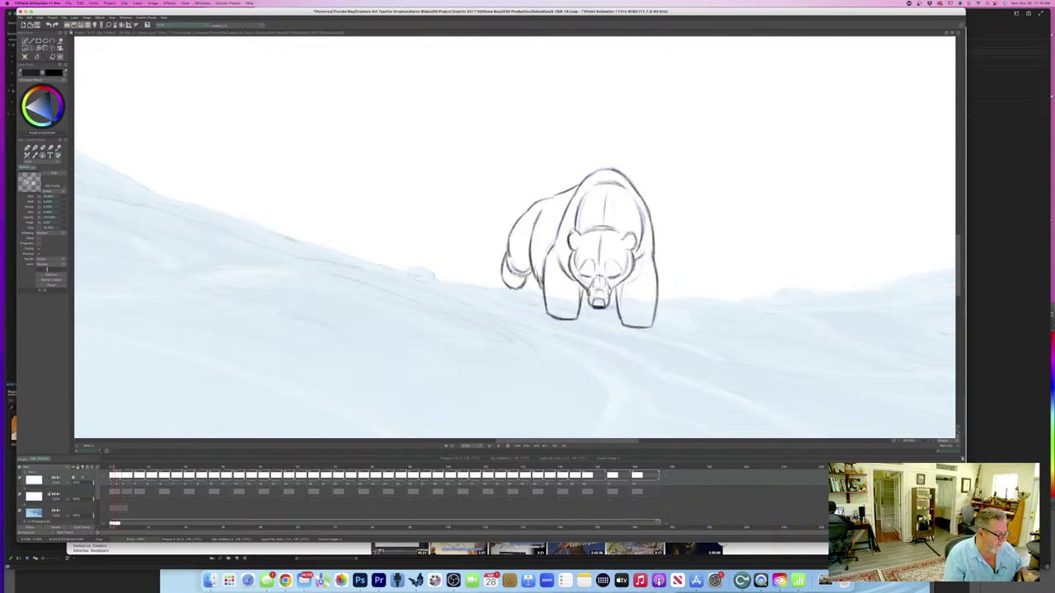
key("Right")
key("Left")
key("Right")
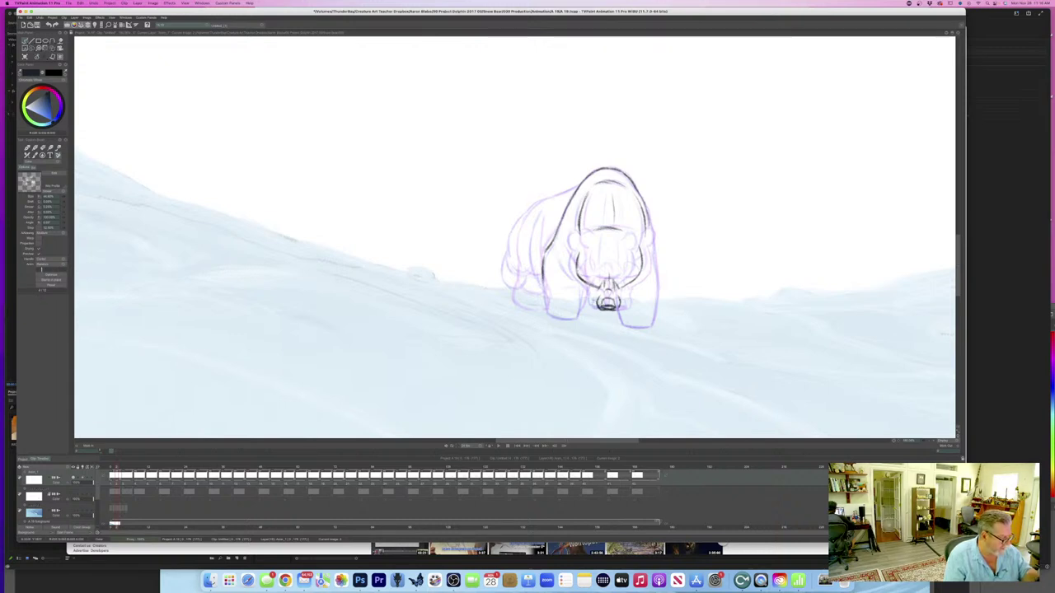
- Trace the bear's ears and facial features, and outline both front legs with the left shoulder crease
key("Left")
key("Right")
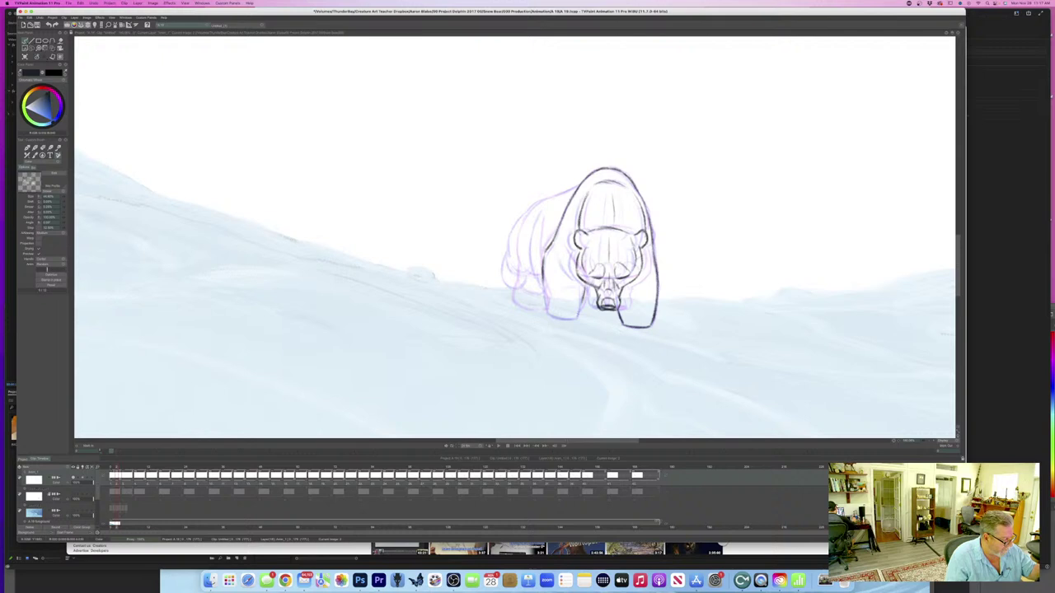
key("Right")
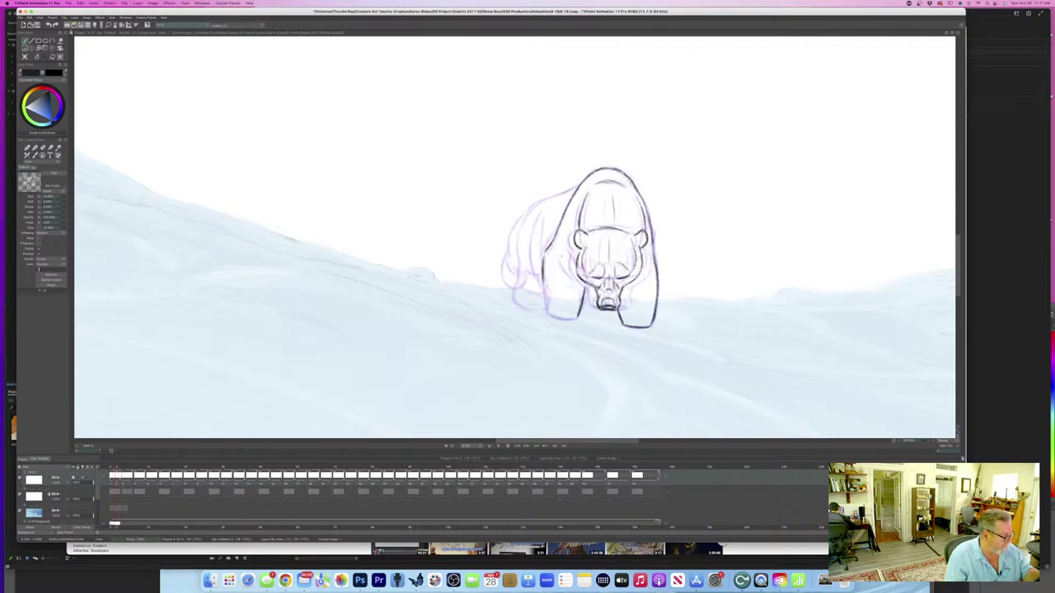
left_click_drag(559, 254, 570, 273)
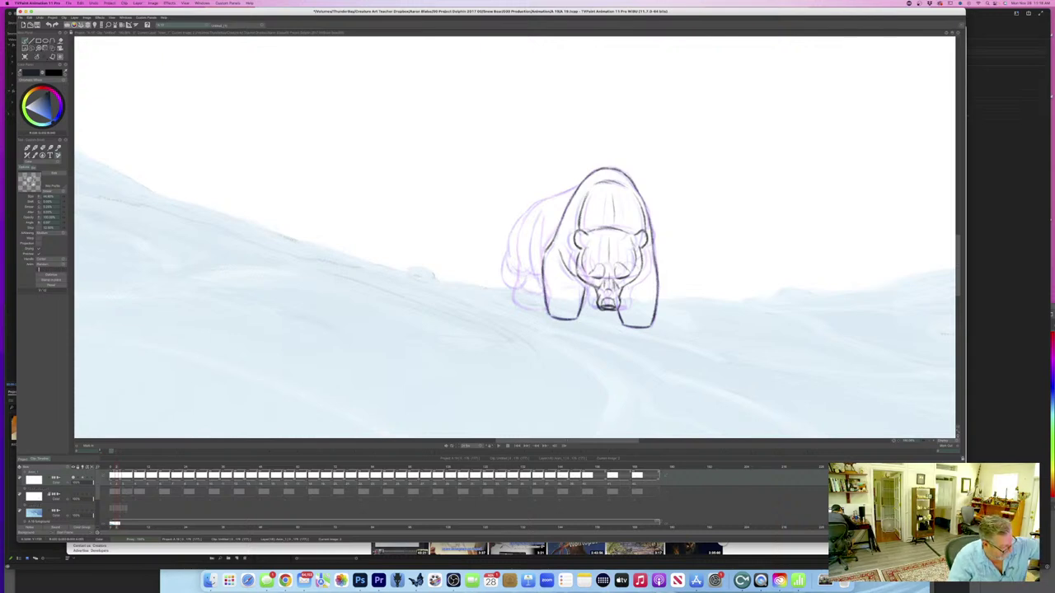
key("Left")
key("Right")
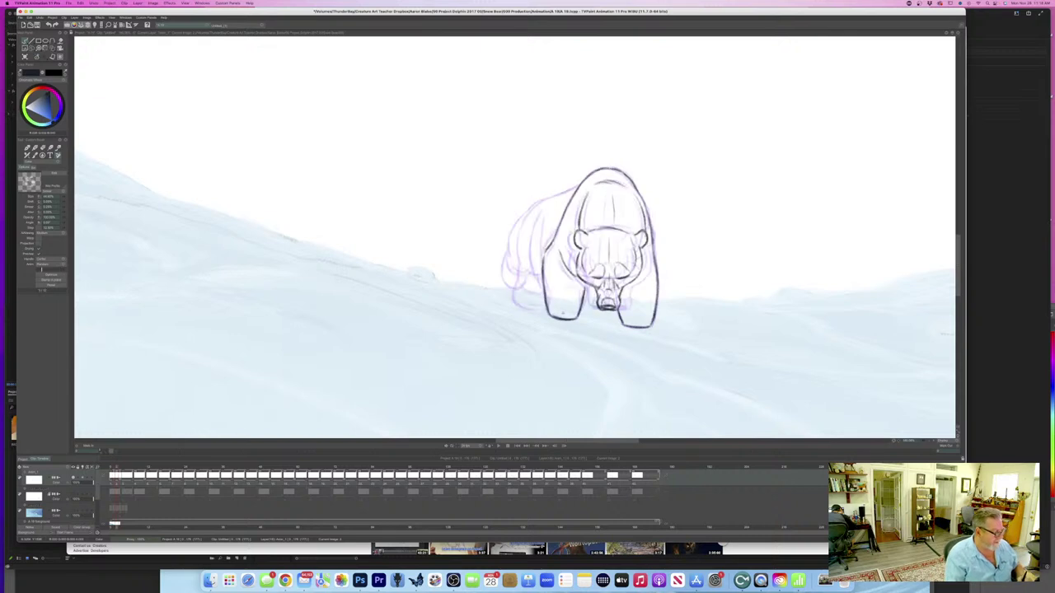
- Trace the bear's back line from the shoulder over the rump and down the hindquarters, flipping against the first drawing
key("Left")
key("Right")
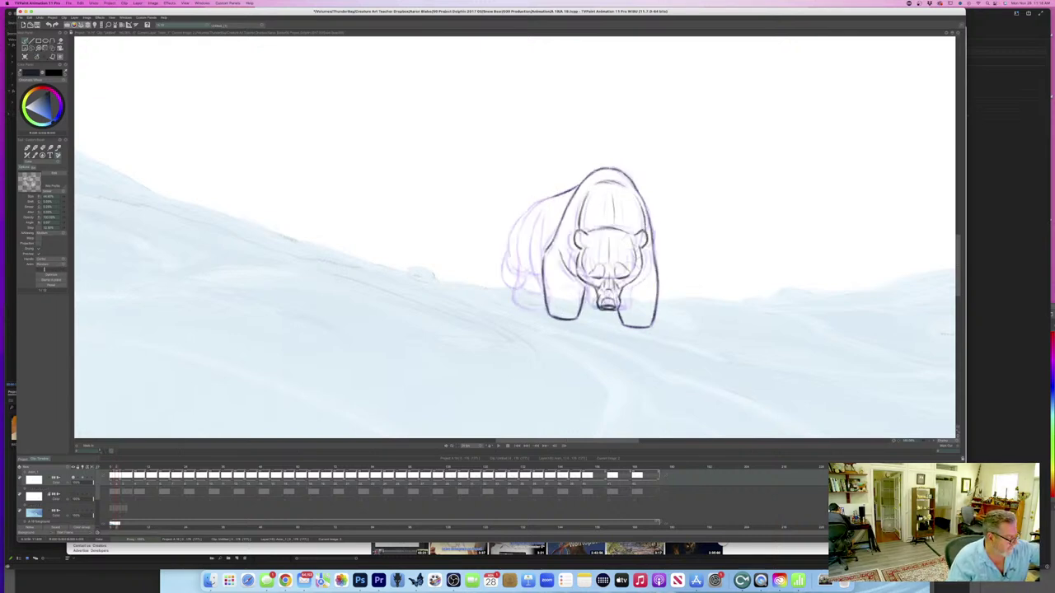
key("Right")
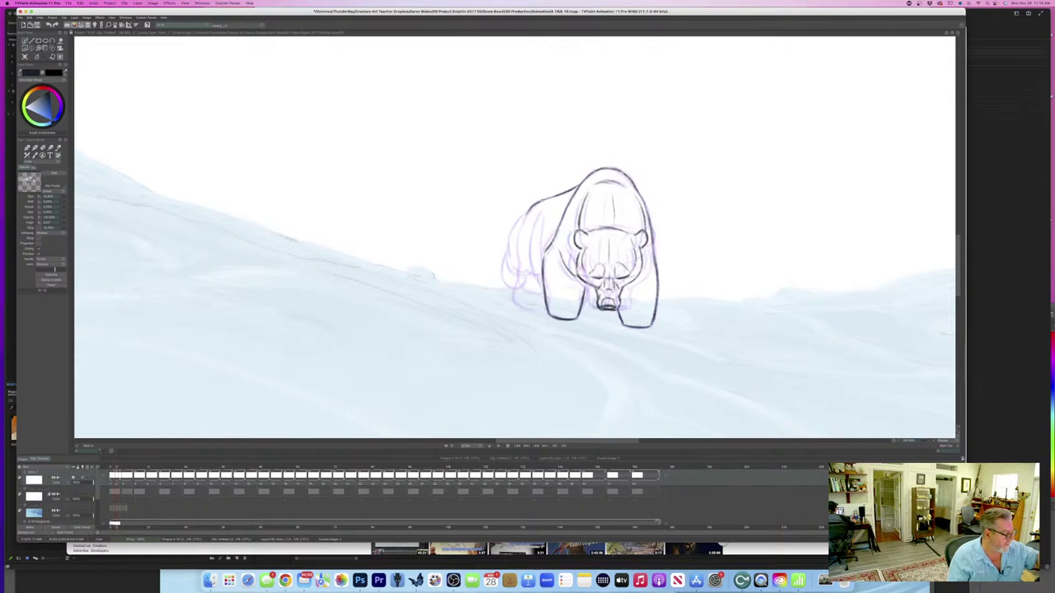
key("Left")
key("Right")
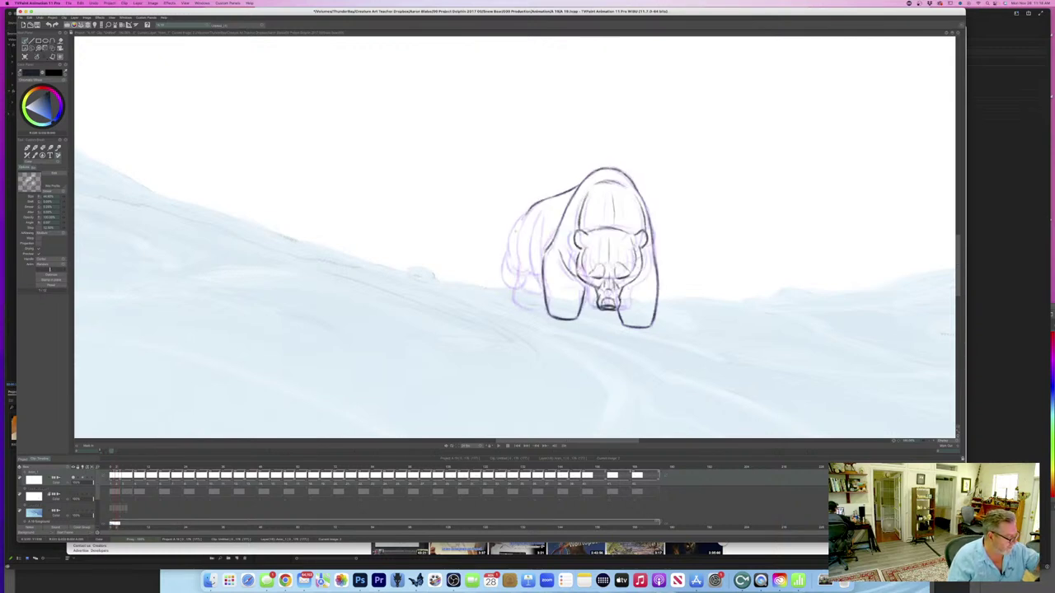
left_click_drag(524, 215, 514, 256)
key("Left")
key("Right")
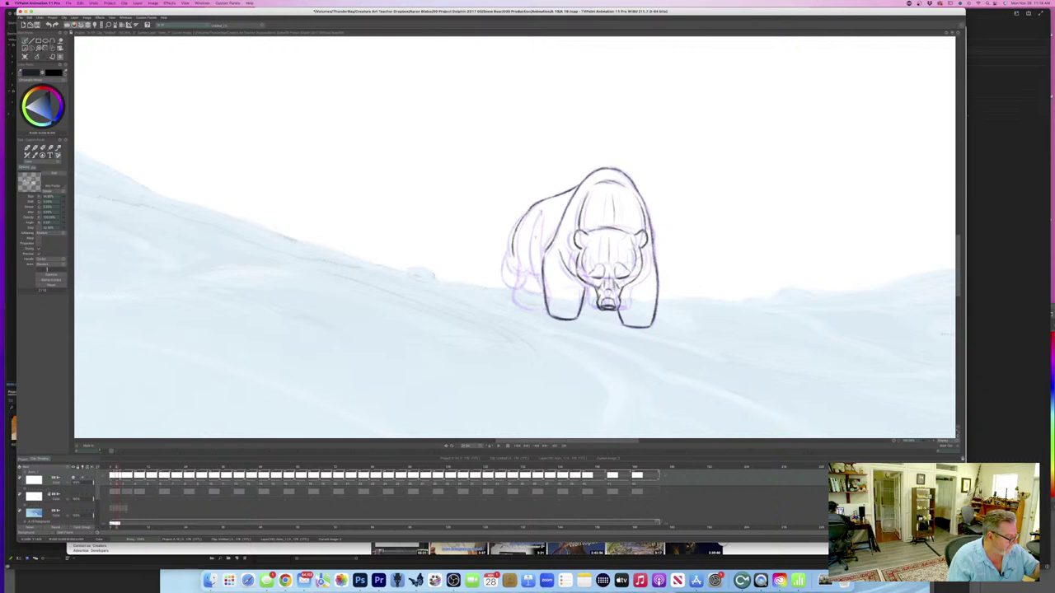
- Trace the flank line between the rump and the front shoulder, and compare it with the first drawing
left_click_drag(542, 214, 538, 274)
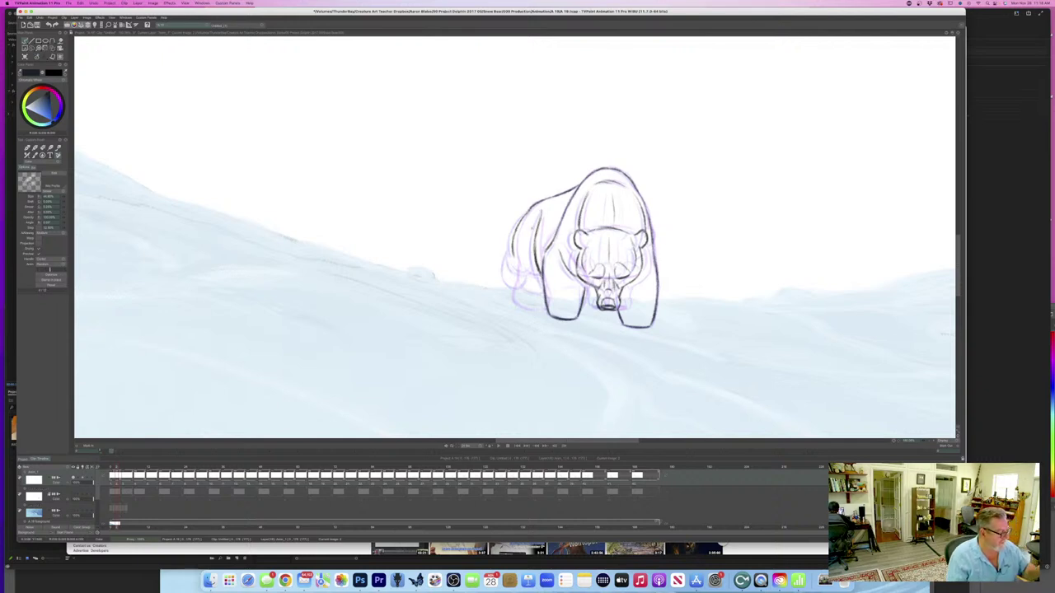
key("Left")
key("Right")
key("Left")
key("Right")
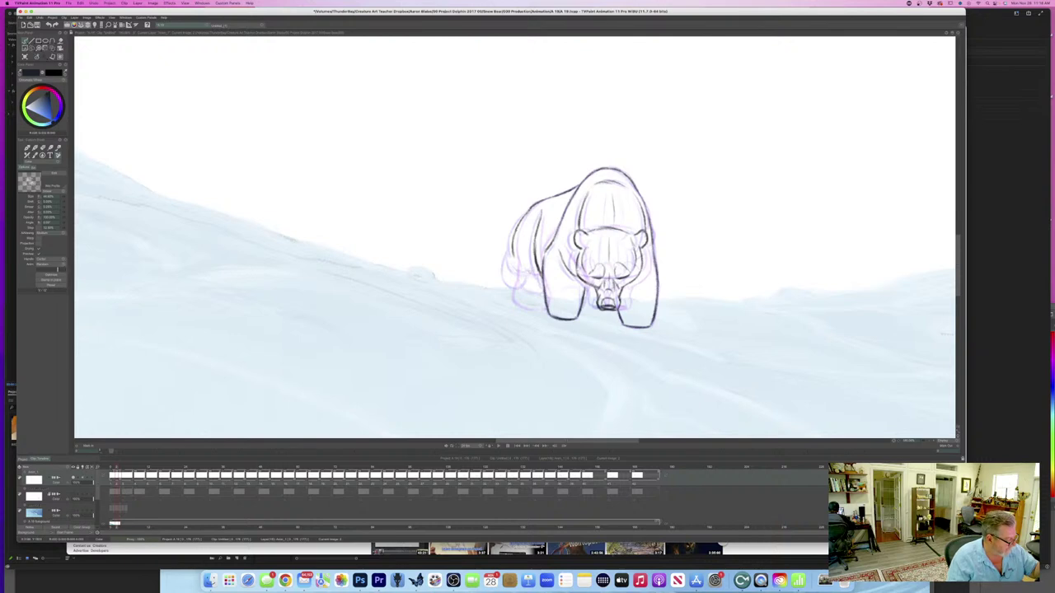
- Trace the bear's hind leg and foot behind the front leg with dark lines, and save the project
left_click_drag(524, 268, 536, 270)
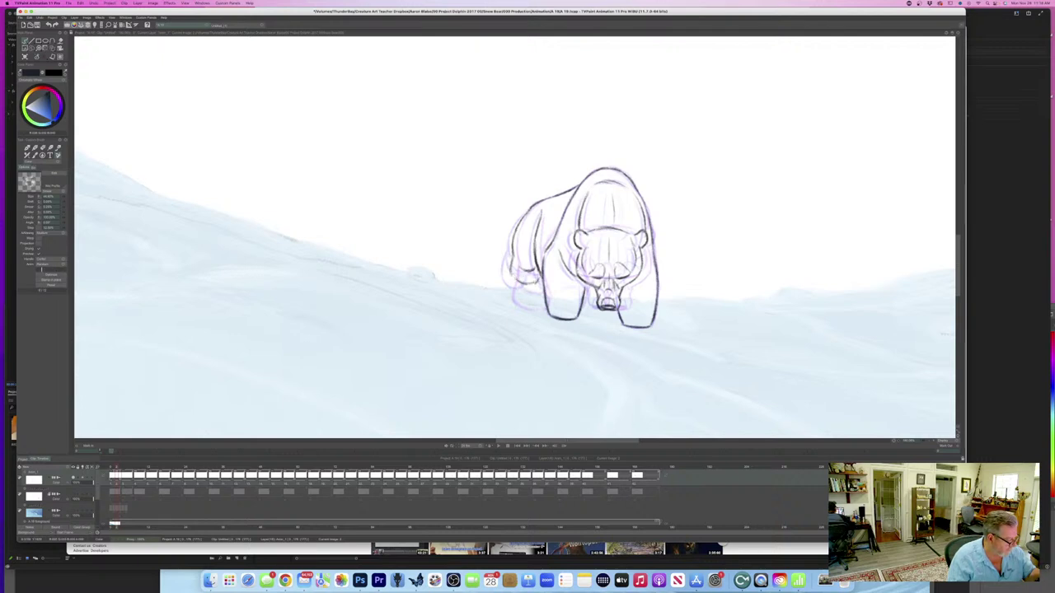
left_click_drag(507, 270, 511, 297)
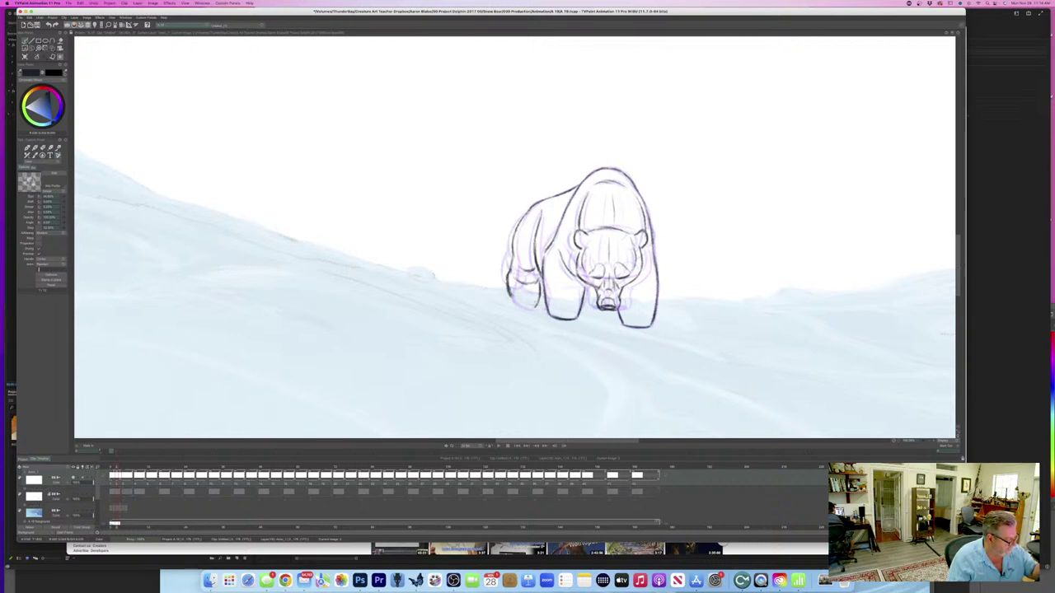
left_click_drag(512, 298, 527, 306)
left_click_drag(510, 295, 533, 307)
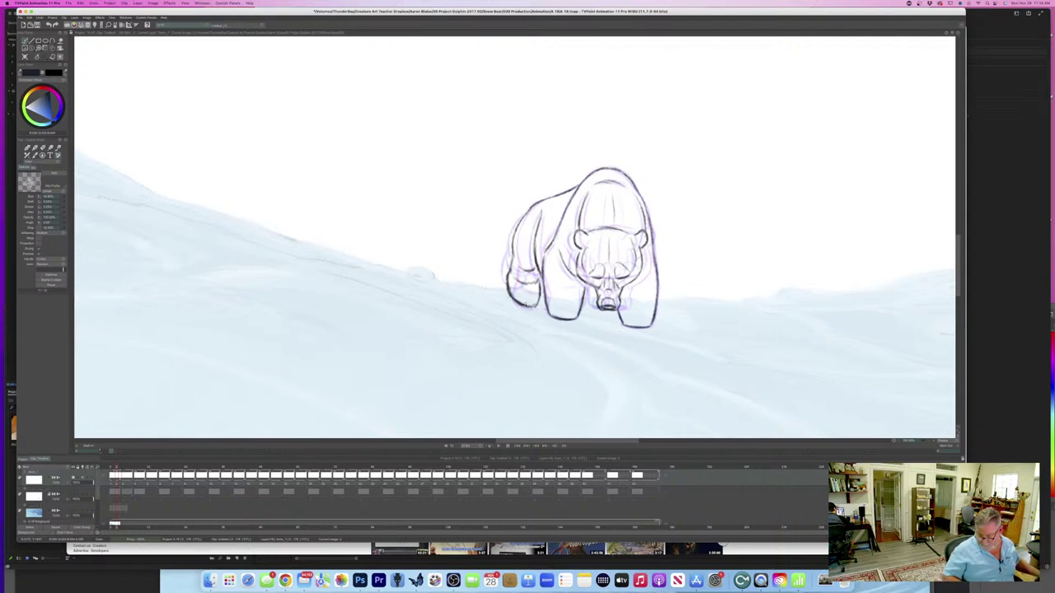
key("super+s")
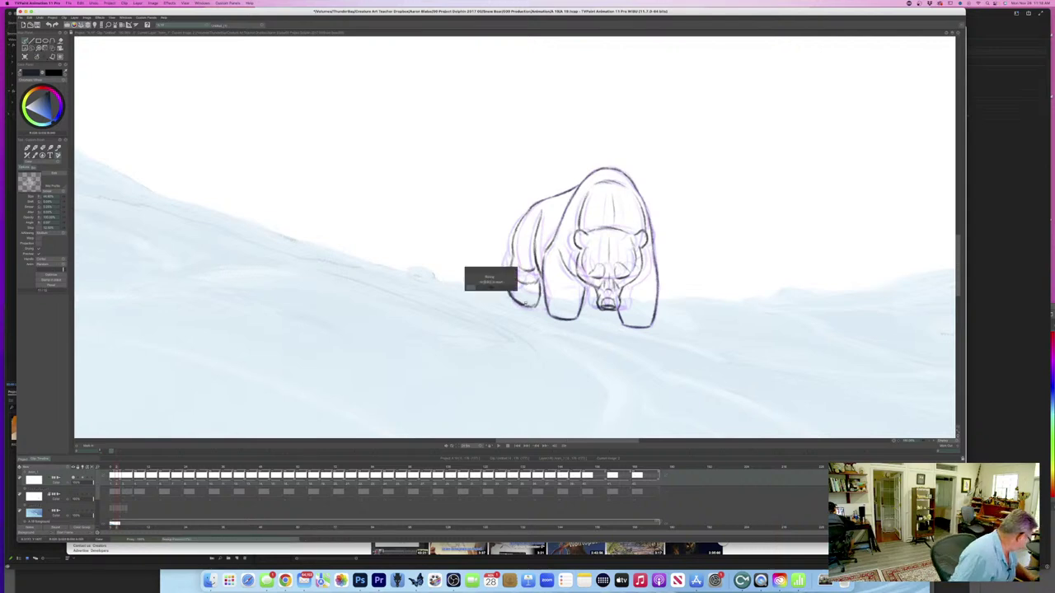
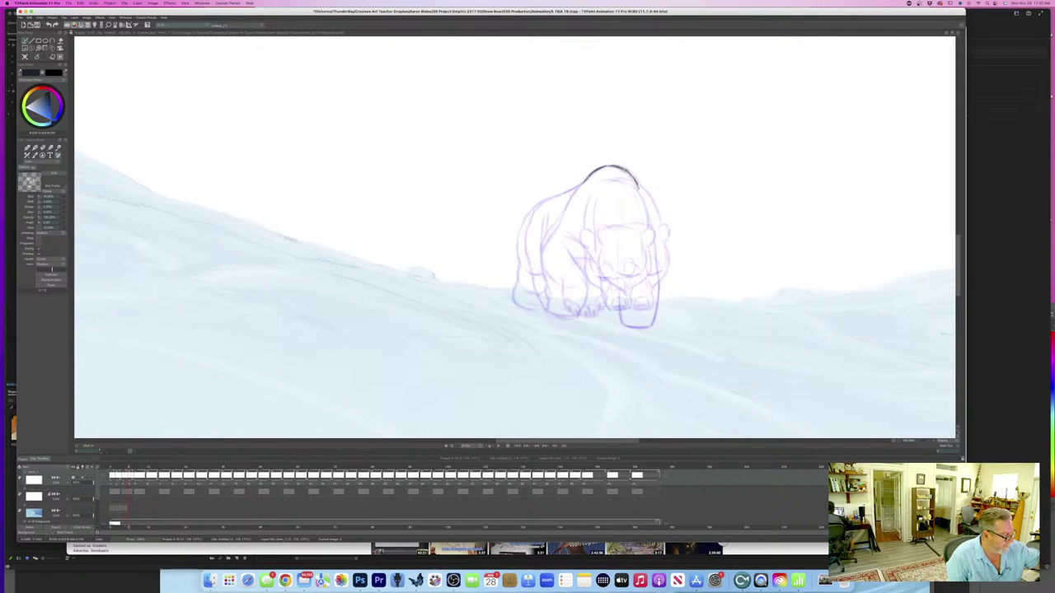
- On the next unfinished drawing, trace the shoulder line from the hump down and the chest crease, flipping against the previous drawing
left_click_drag(583, 182, 539, 255)
key("Left")
key("Right")
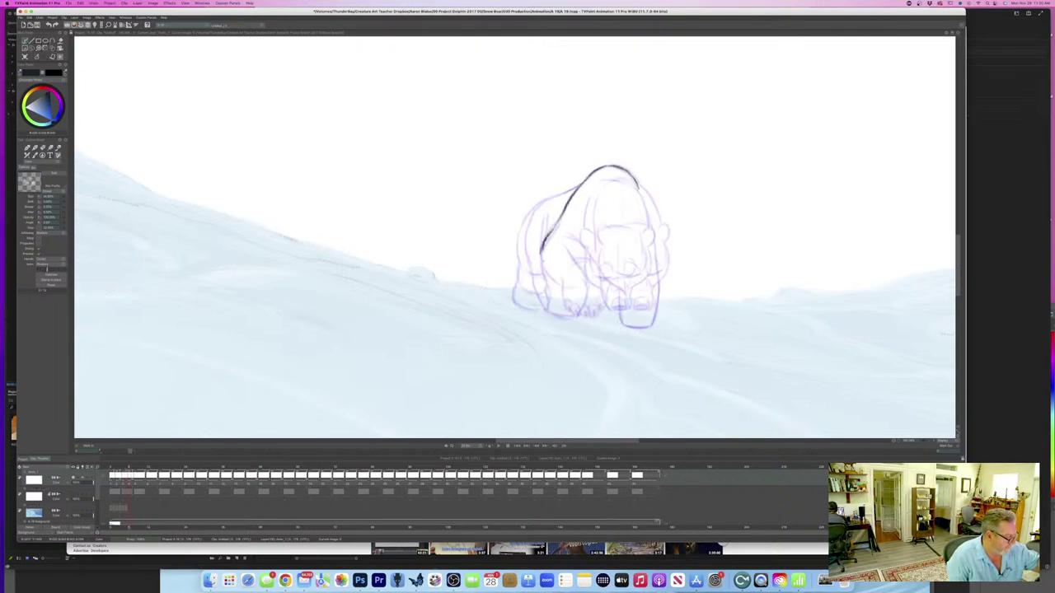
key("Left")
key("Right")
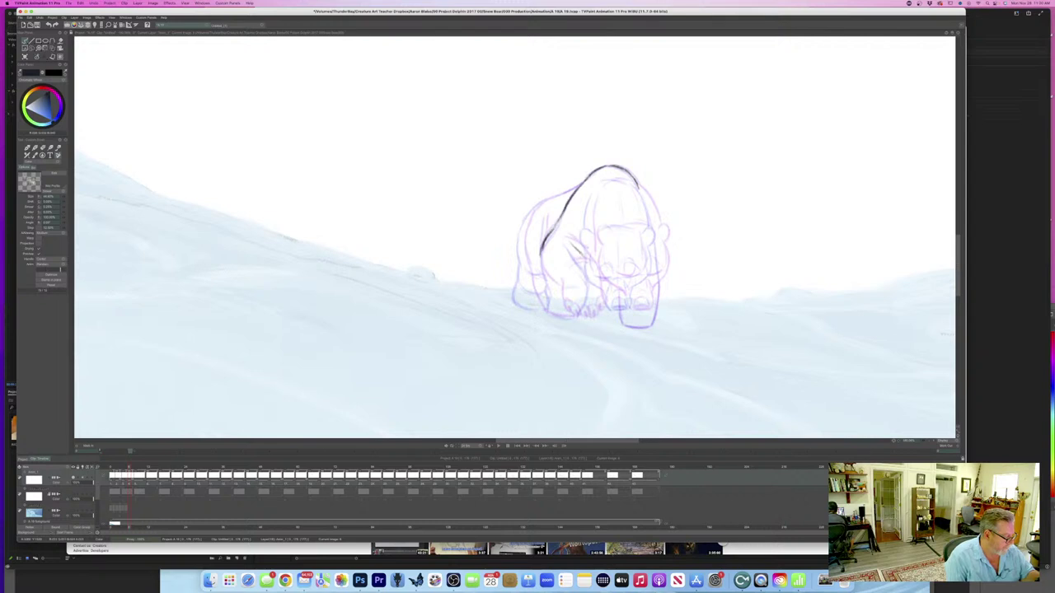
key("Left")
key("Right")
key("Left")
key("Right")
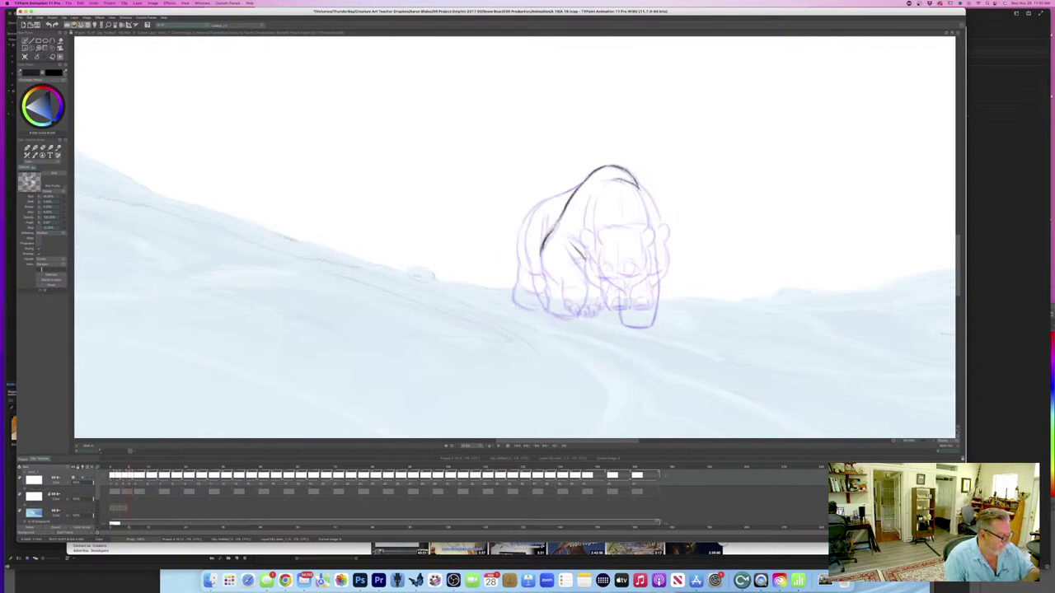
- Trace the bear's far shoulder contour and the side of its neck above the ear, comparing with the previous drawing
left_click_drag(634, 180, 656, 229)
key("Left")
key("Right")
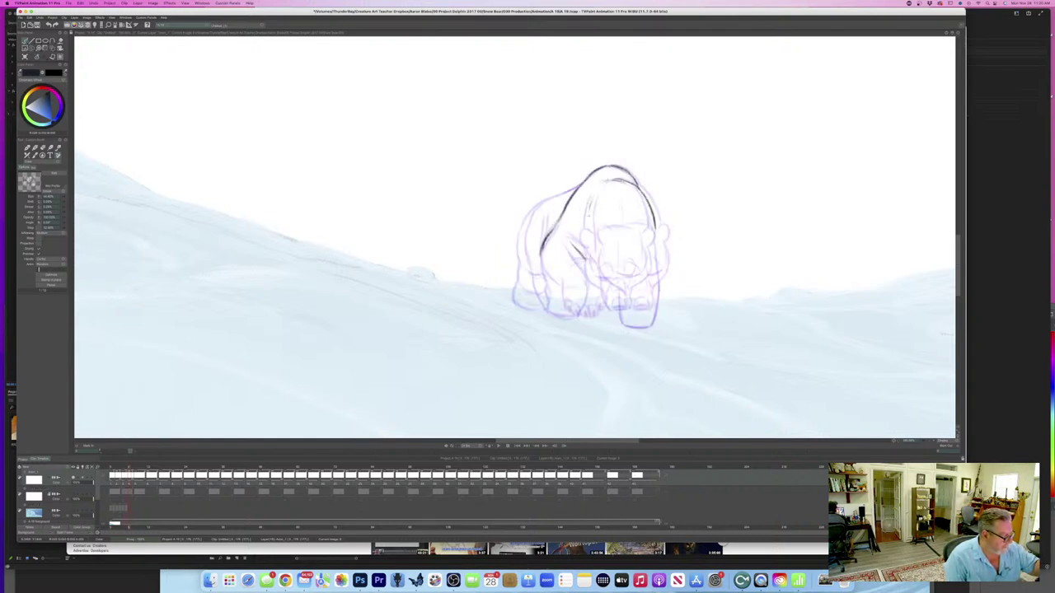
key("Left")
key("Right")
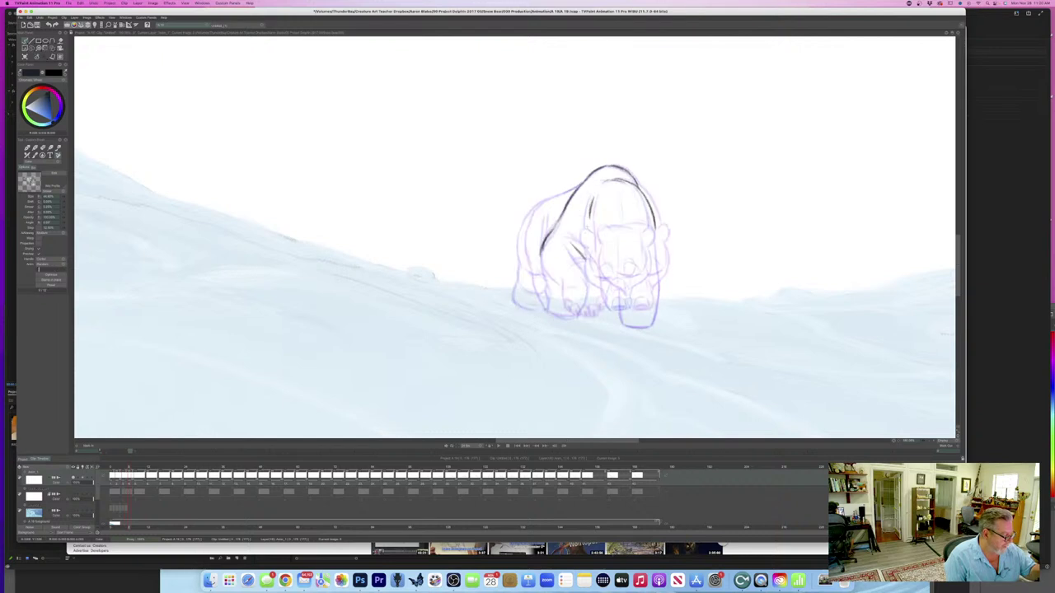
key("Left")
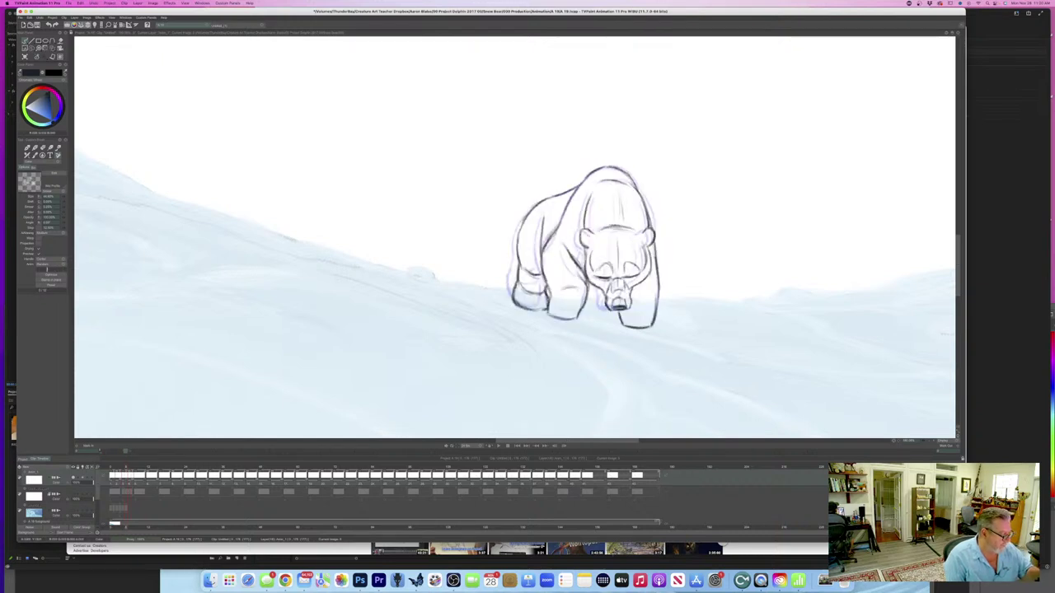
key("Right")
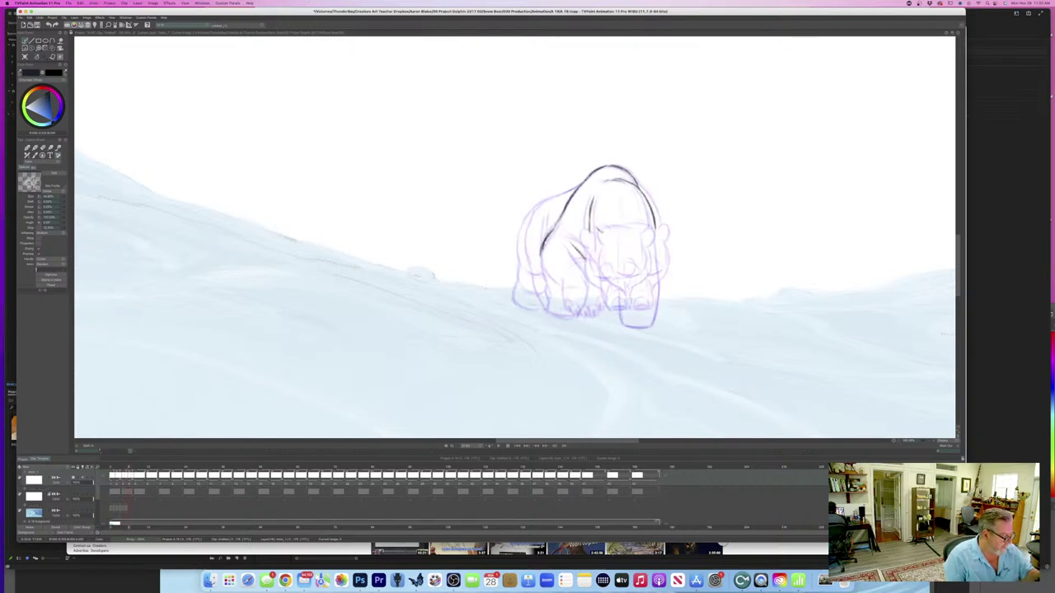
- Trace the left ear, the top of the head and the neck crease above it, checking against the previous drawing
left_click_drag(590, 234, 594, 245)
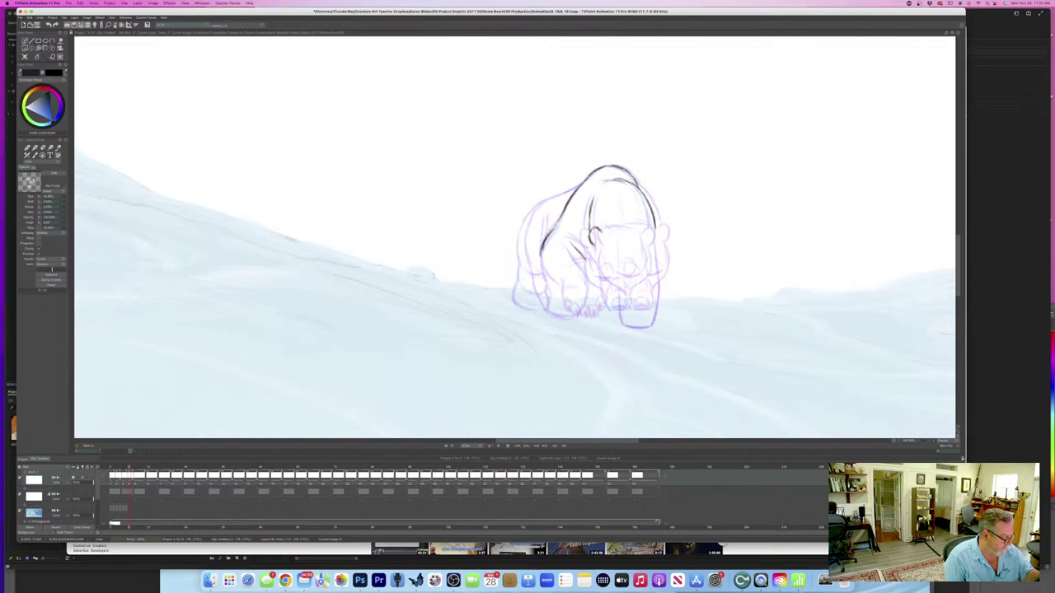
key("Left")
key("Right")
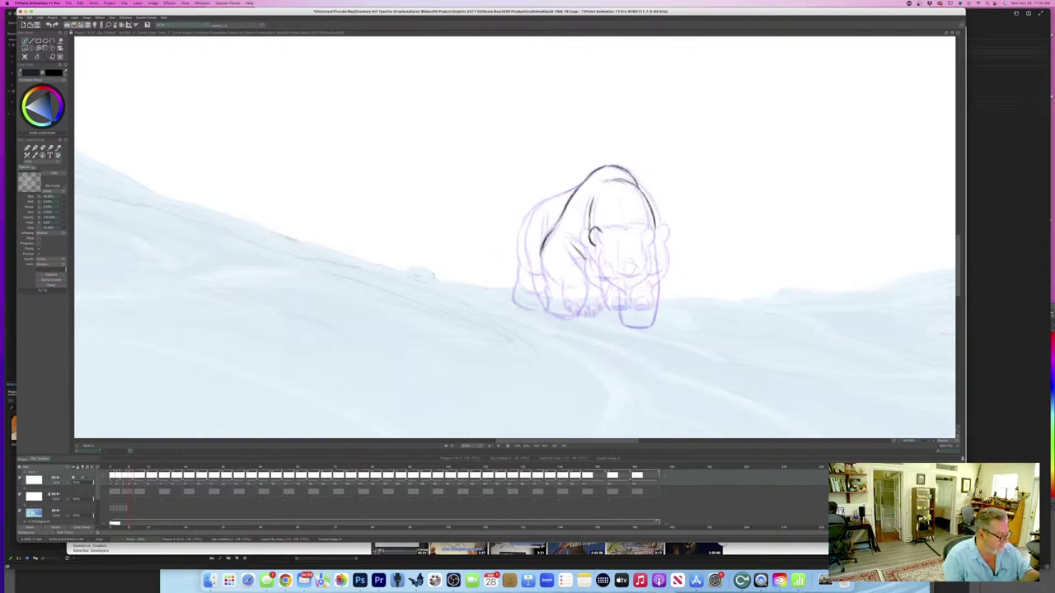
left_click_drag(645, 229, 623, 225)
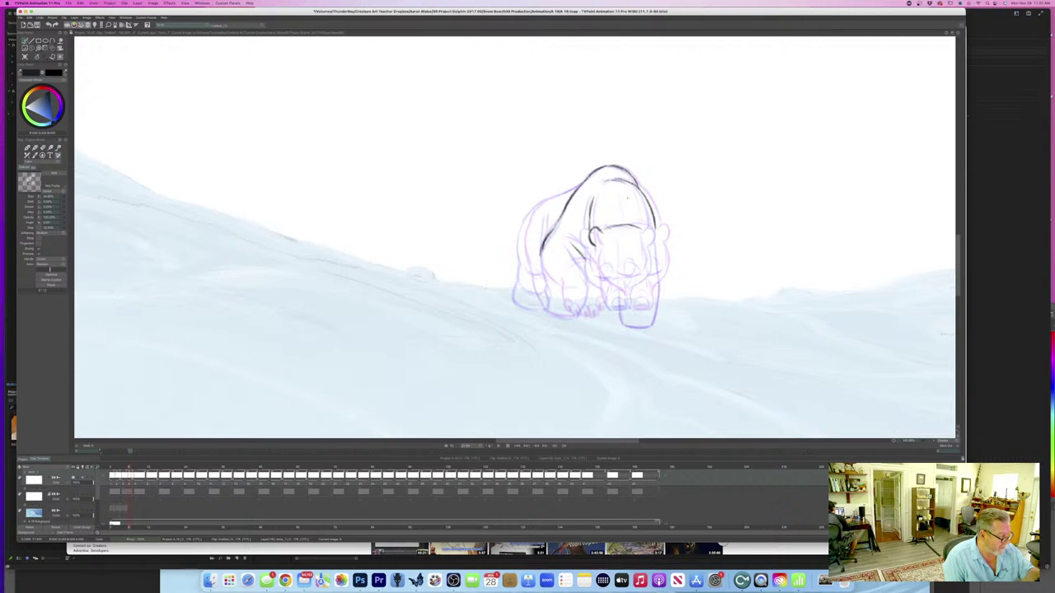
left_click_drag(624, 187, 626, 218)
key("Left")
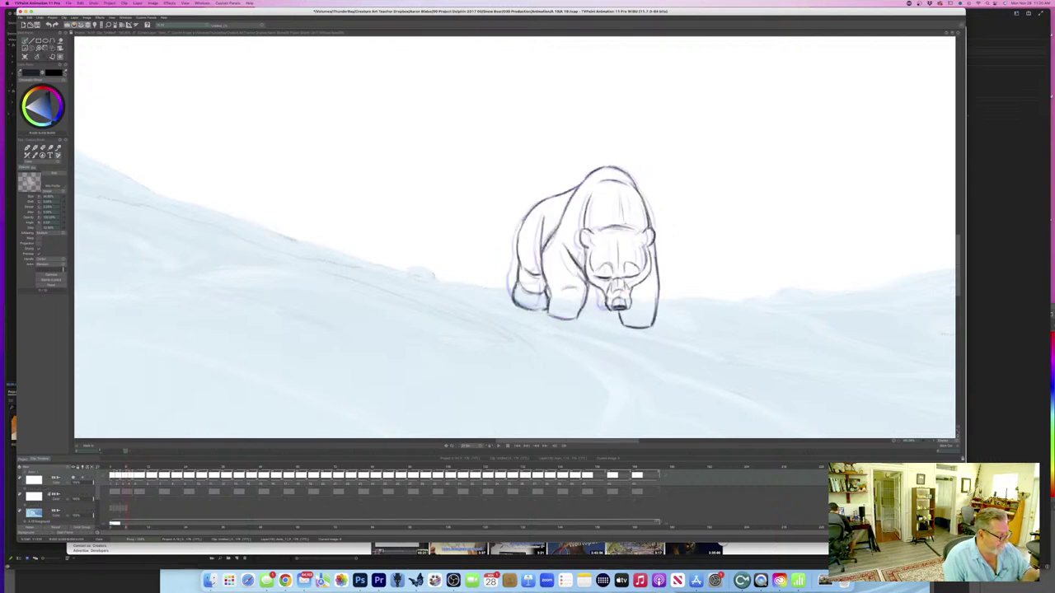
key("Right")
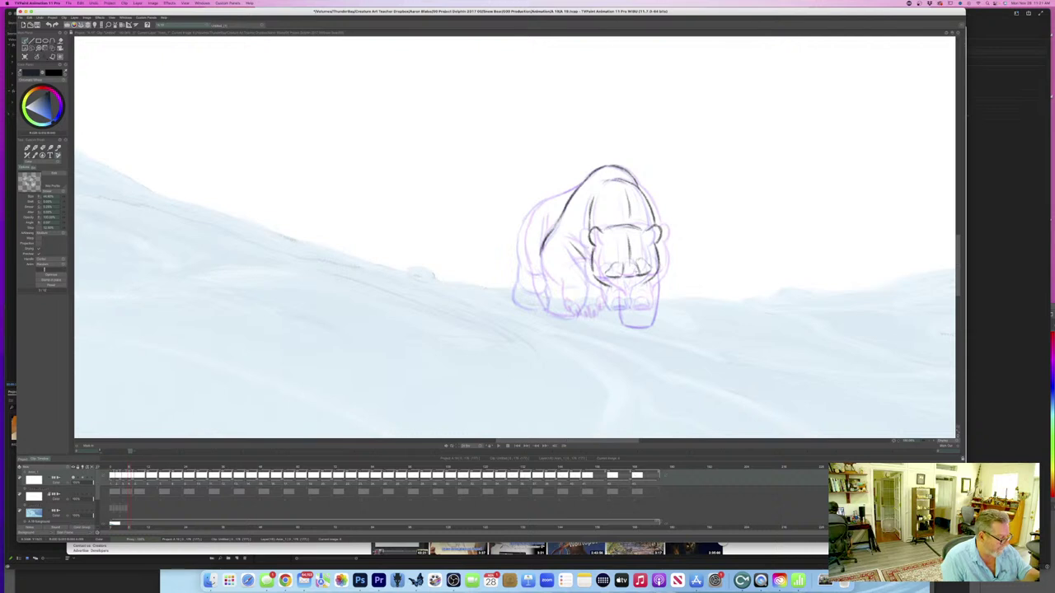
- Erase the stray lines around the bear's left eye and retrace both eyes, flipping against the previous drawing
key("Right")
key("e")
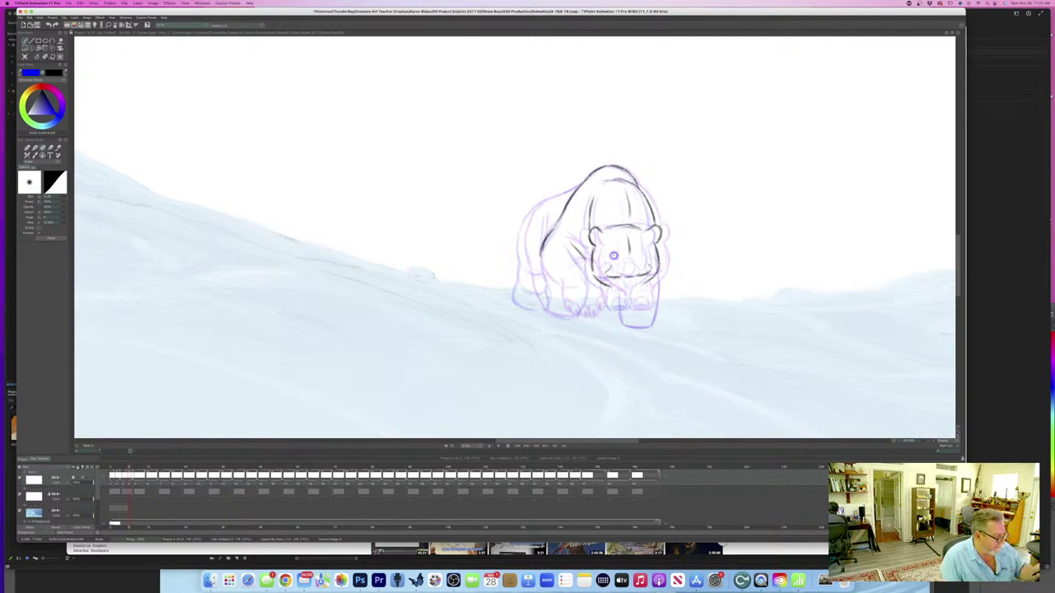
left_click(45, 56)
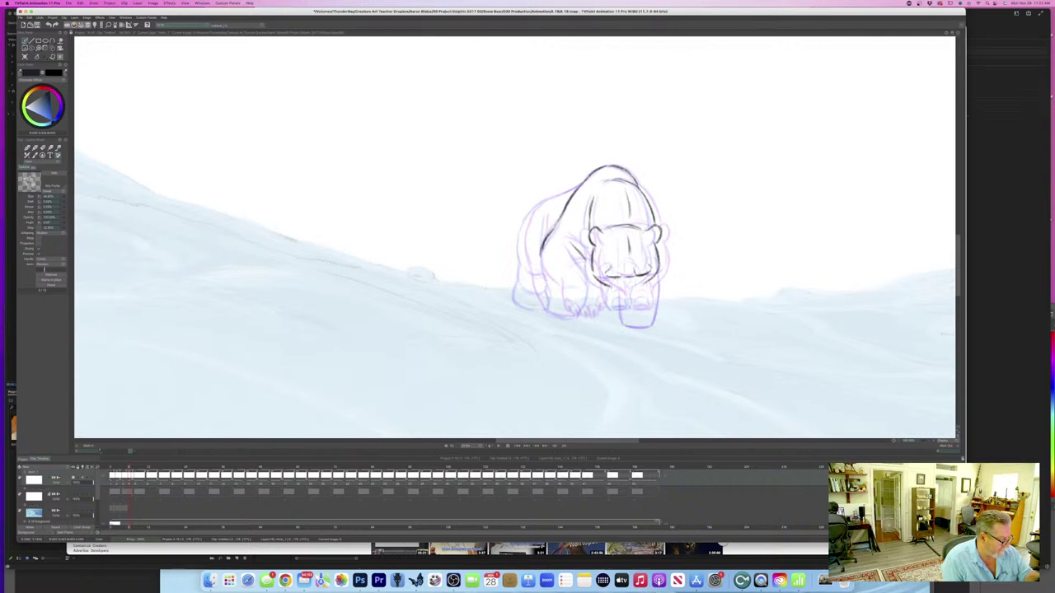
key("Left")
key("Right")
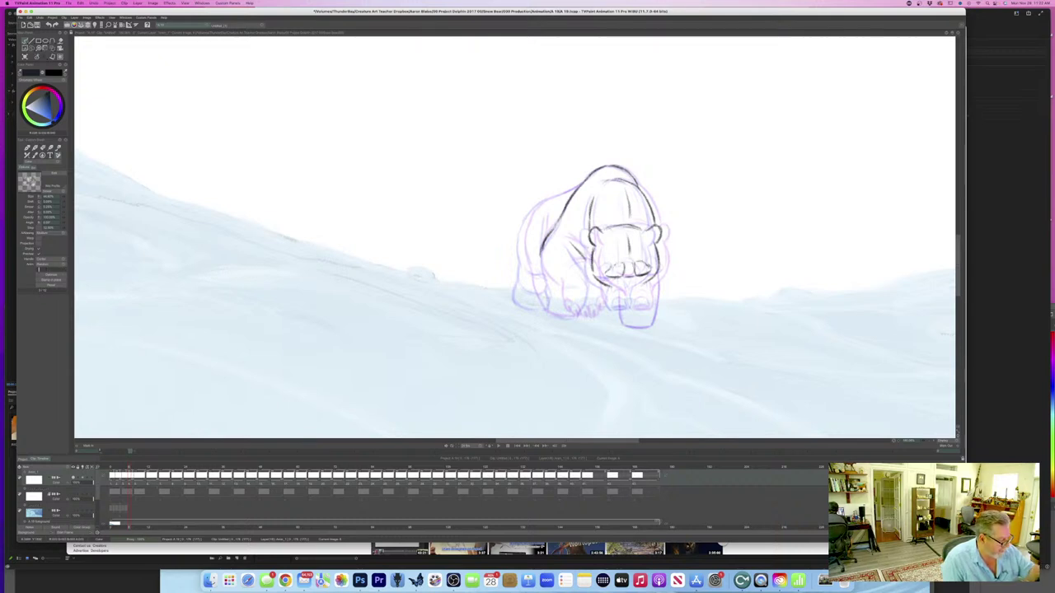
key("Left")
key("Right")
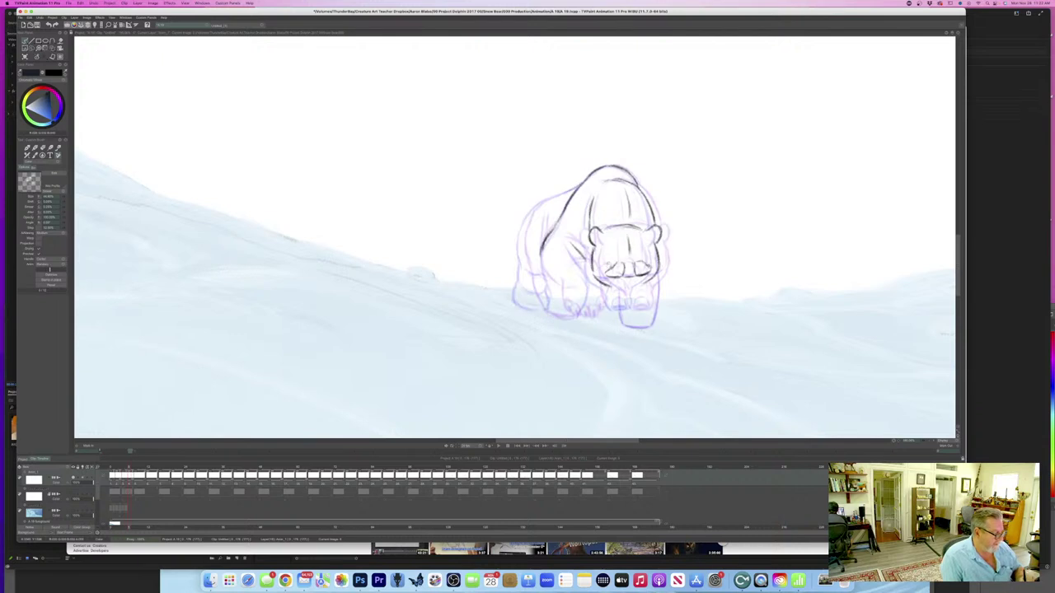
key("Left")
key("Right")
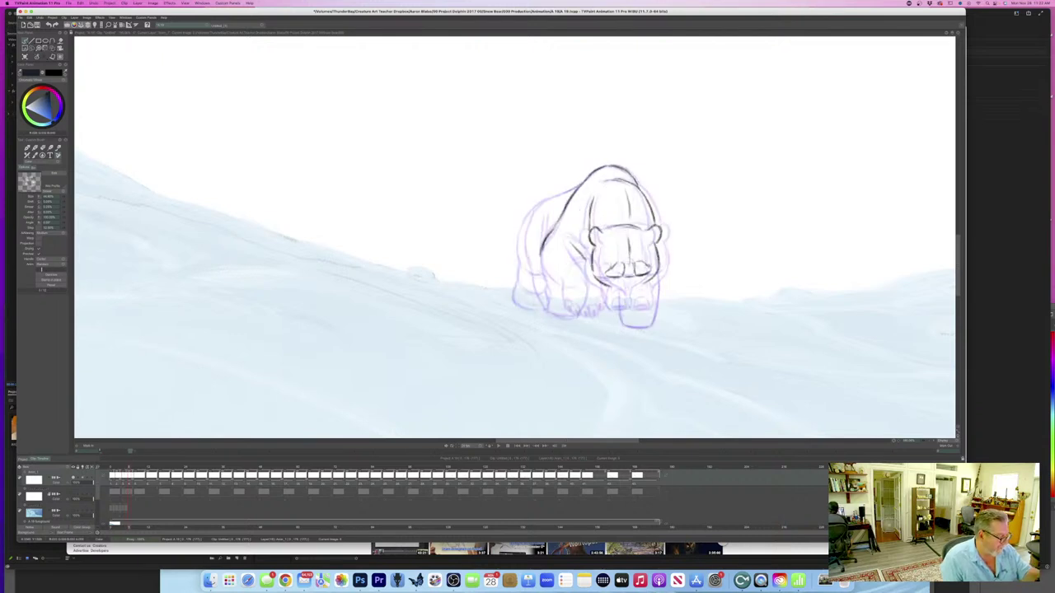
- Trace the bear's nose and muzzle below the eyes, flipping between neighbouring drawings to check the placement
key("Right")
key("Left")
key("Right")
key("Left")
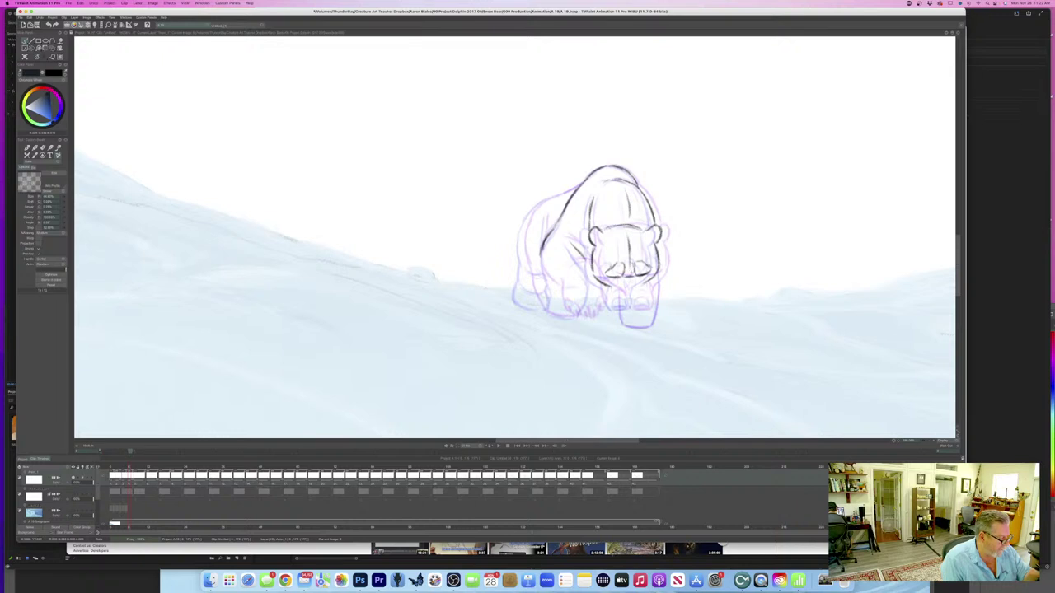
key("Right")
key("Left")
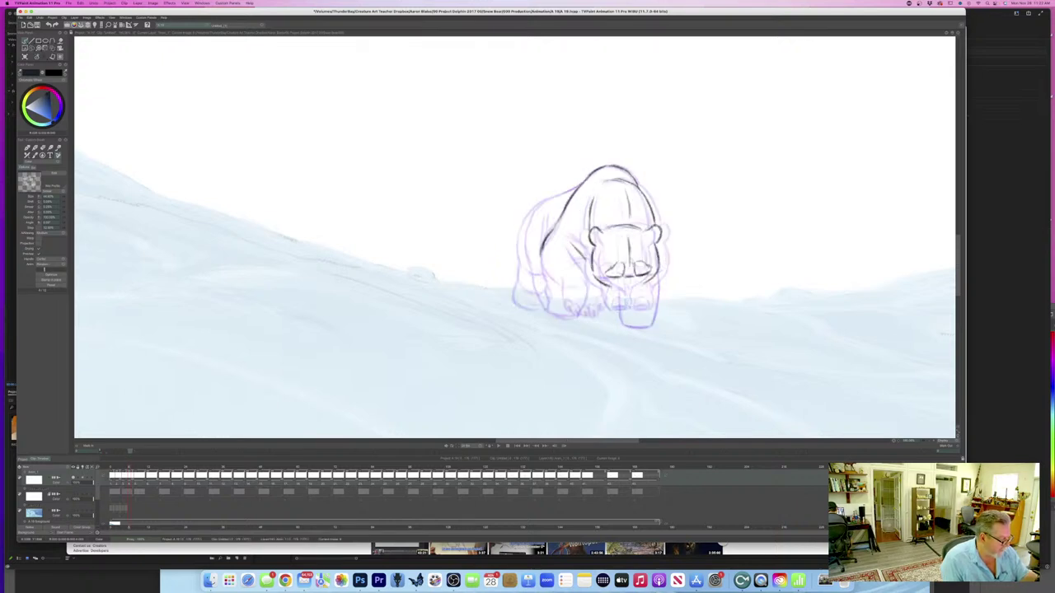
left_click_drag(625, 307, 638, 308)
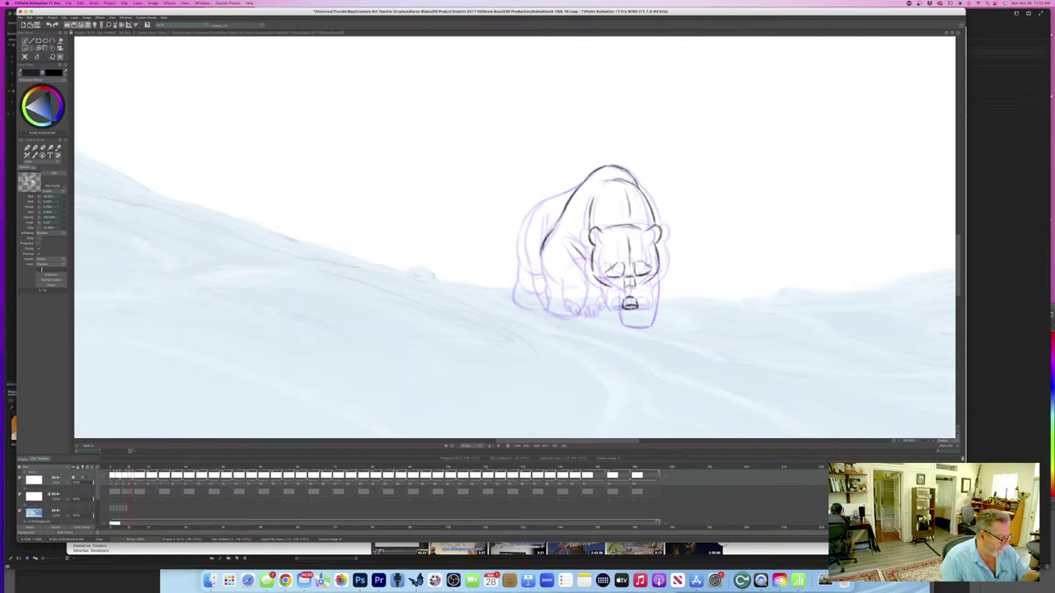
key("Left")
key("Right")
key("Left")
key("Right")
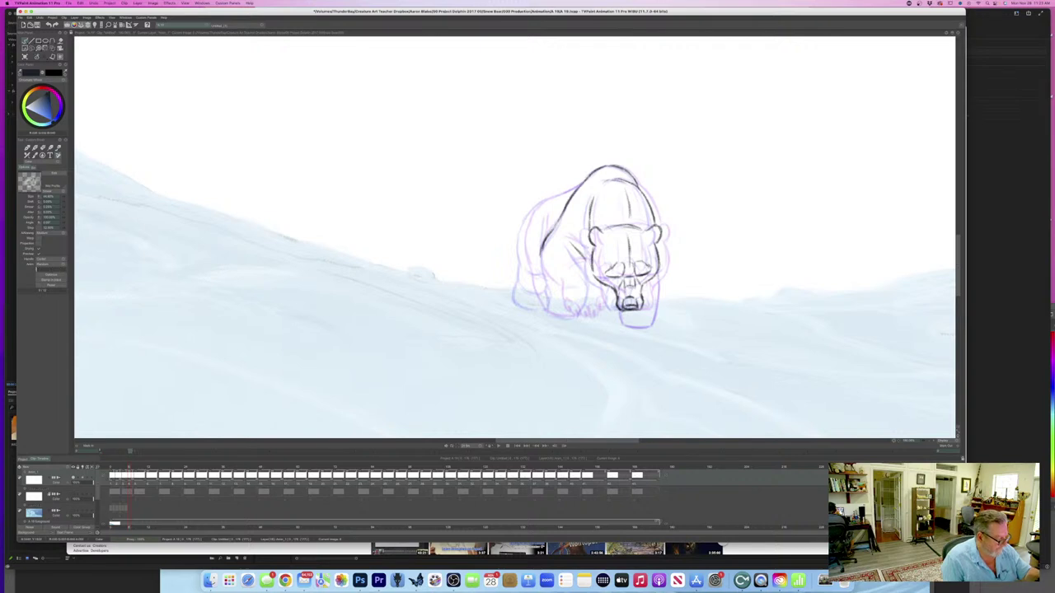
- Outline the front leg and foot beneath the bear's muzzle, and compare it with the previous drawing
mouse_move(659, 273)
left_mouse_down()
mouse_move(651, 325)
mouse_move(622, 323)
left_mouse_up()
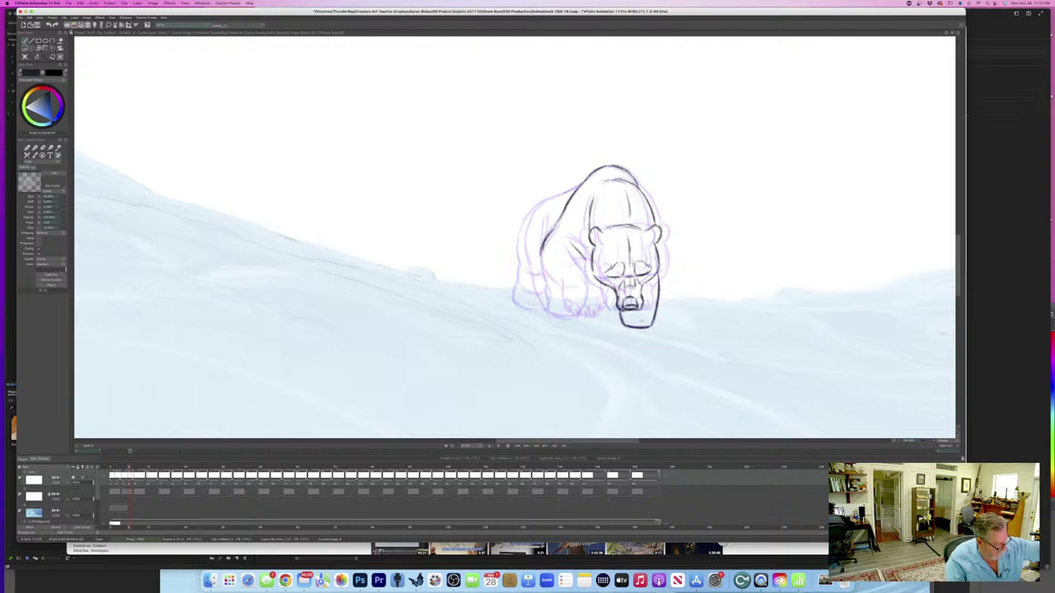
key("Left")
key("Right")
key("Left")
key("Right")
key("Left")
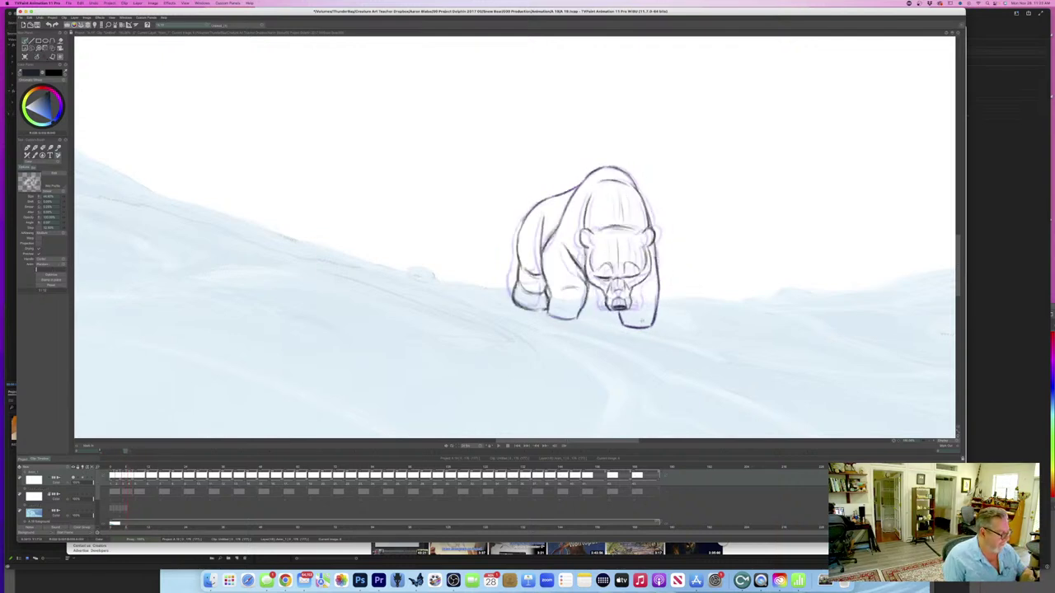
key("Right")
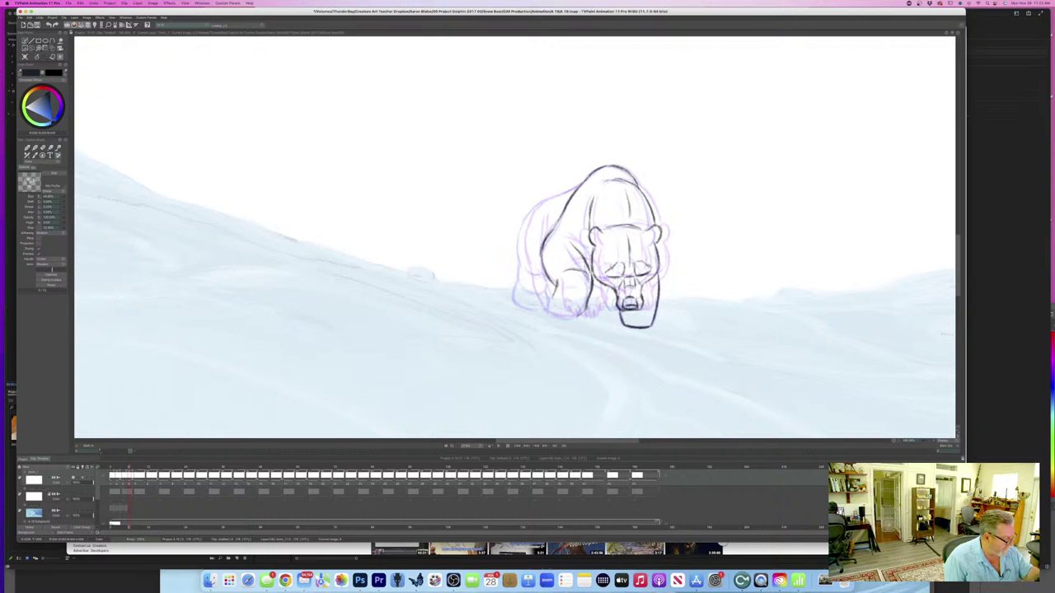
- Trace the lifted front paw with its toes and claws, and flip against the previous drawing
mouse_move(550, 296)
left_mouse_down()
mouse_move(553, 312)
mouse_move(586, 311)
left_mouse_up()
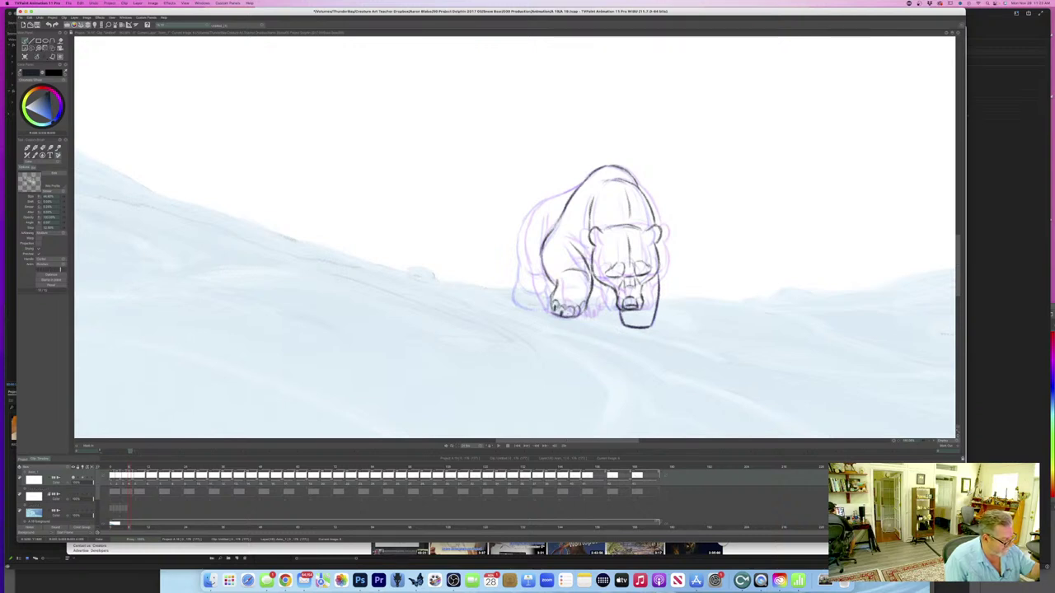
key("Left")
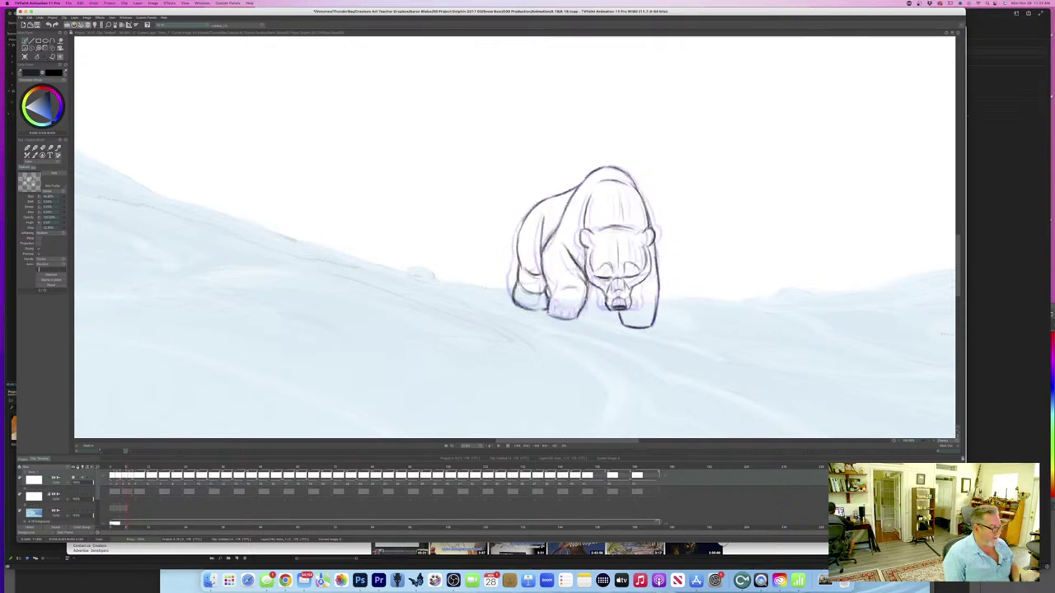
key("Right")
key("Left")
key("Right")
key("Left")
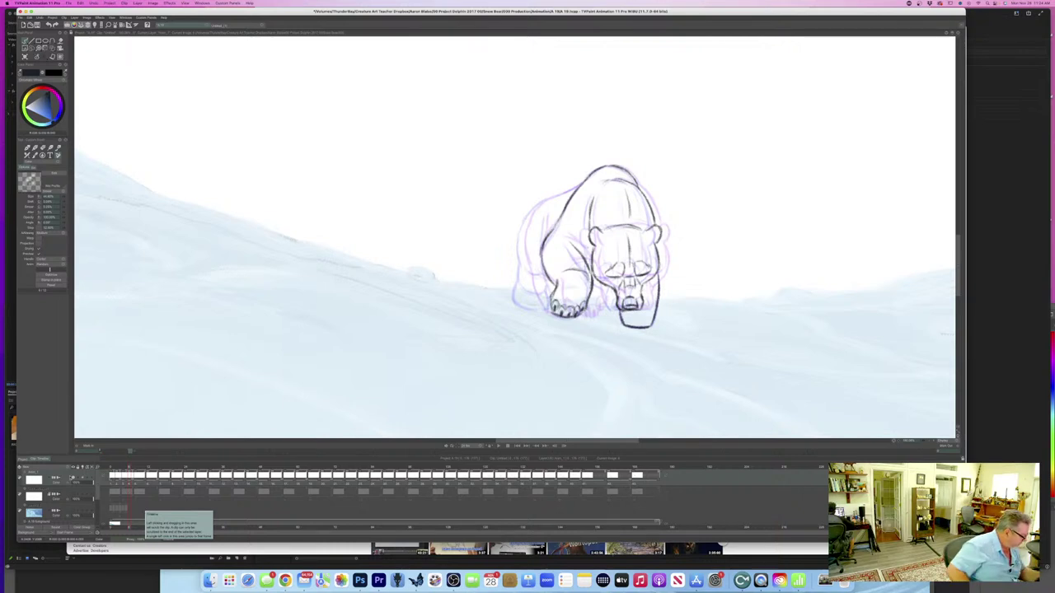
- Hide the clean-line layer and scrub through the rough walk drawings on the layer below
left_click(73, 478)
left_click(73, 494)
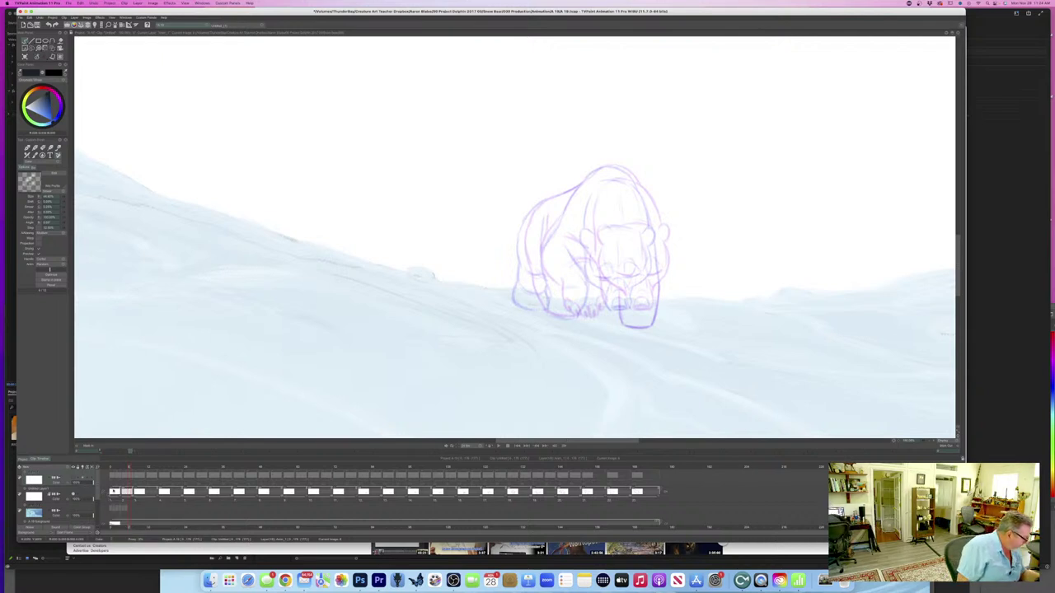
left_click_drag(137, 468, 218, 485)
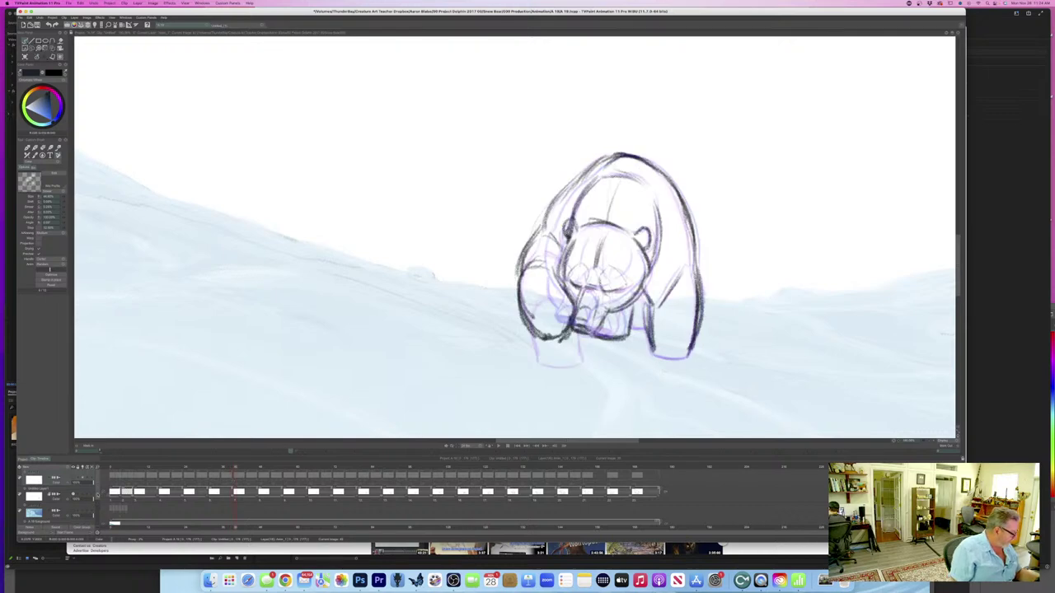
left_click(83, 478)
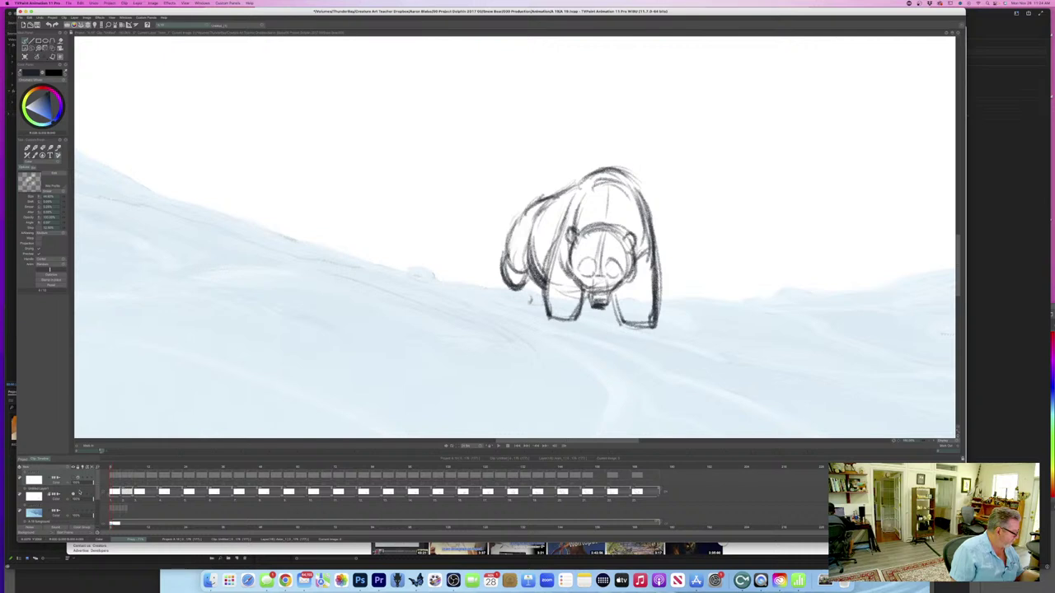
- Show the clean-line layer with its onion skin and hide the rough layer, then save the project
left_click(73, 478)
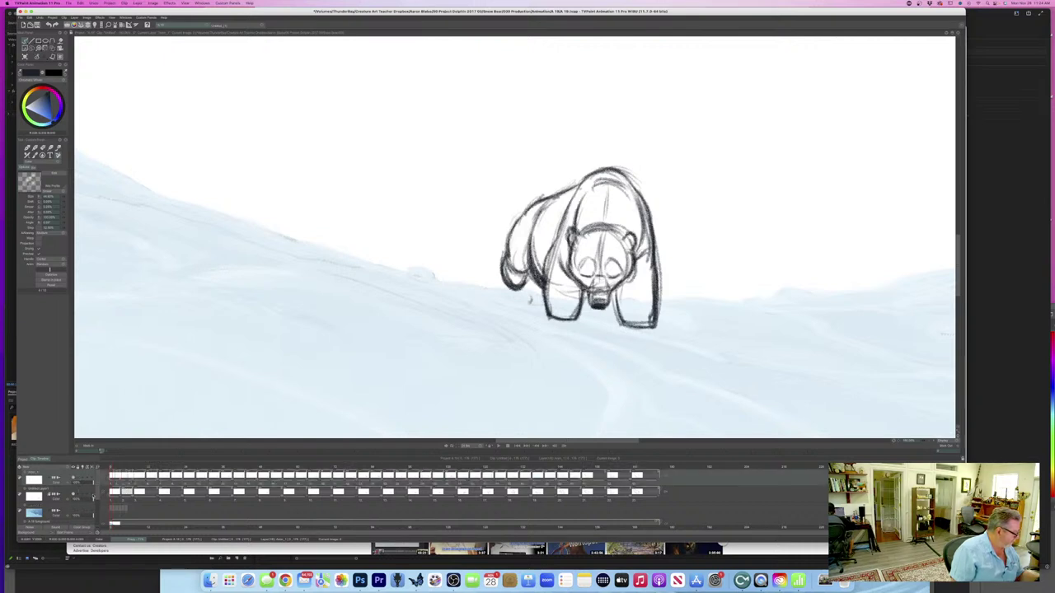
mouse_move(94, 500)
left_mouse_down()
mouse_move(71, 497)
mouse_move(94, 499)
mouse_move(71, 496)
mouse_move(82, 497)
left_mouse_up()
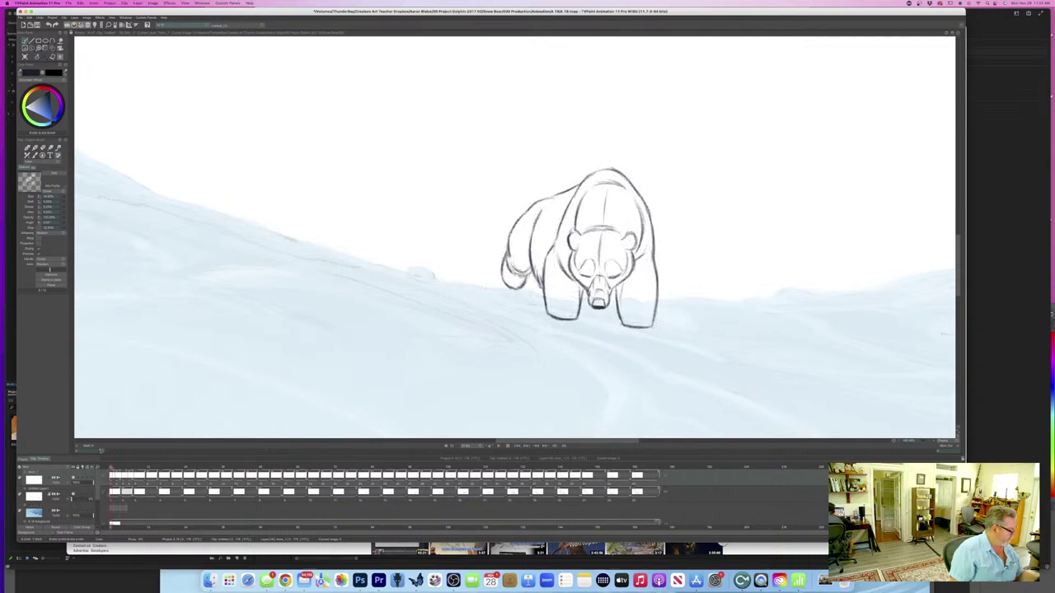
left_click(73, 496)
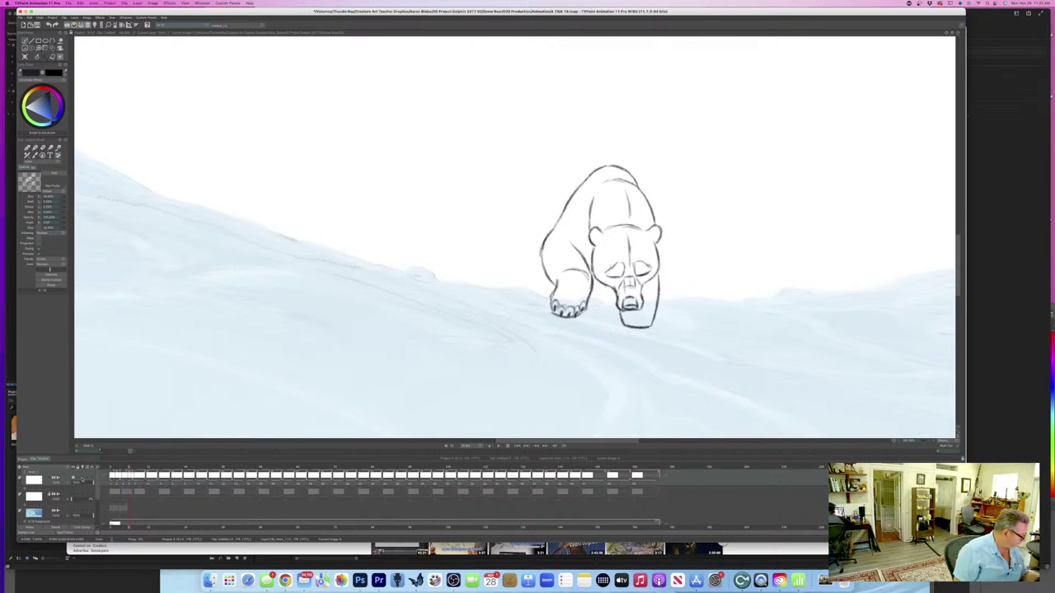
left_click(82, 479)
key("super+s")
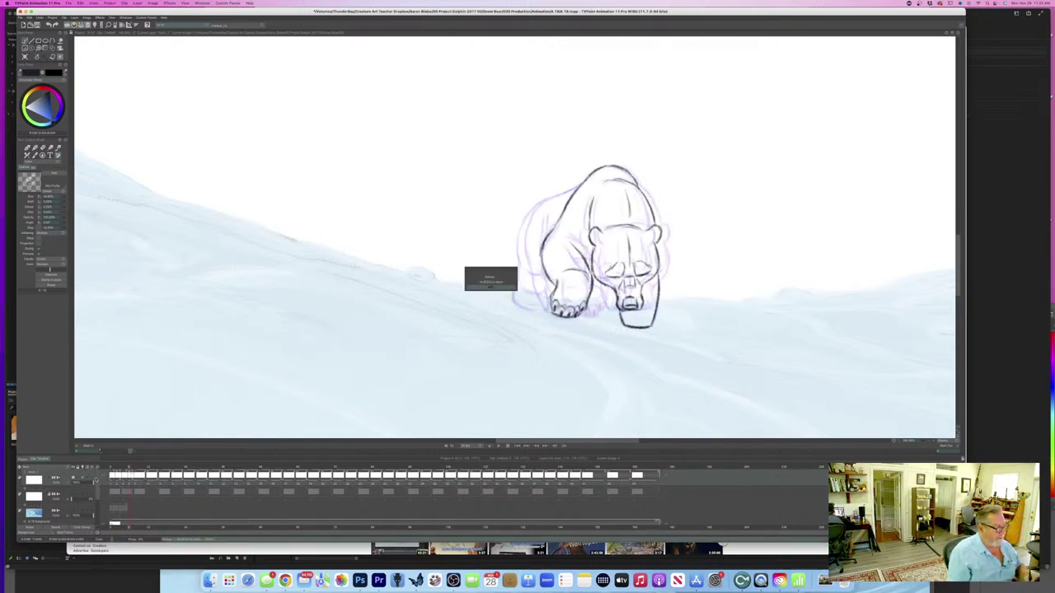
- Trace the bear's back line down to the top of the rump, flipping against the previous drawing
key("Left")
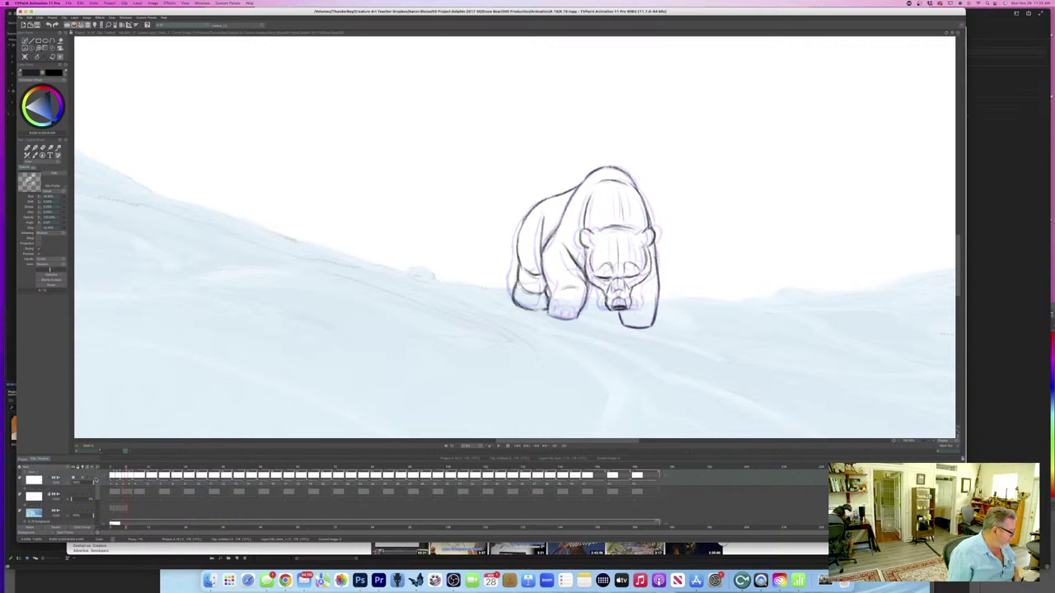
key("Right")
key("Left")
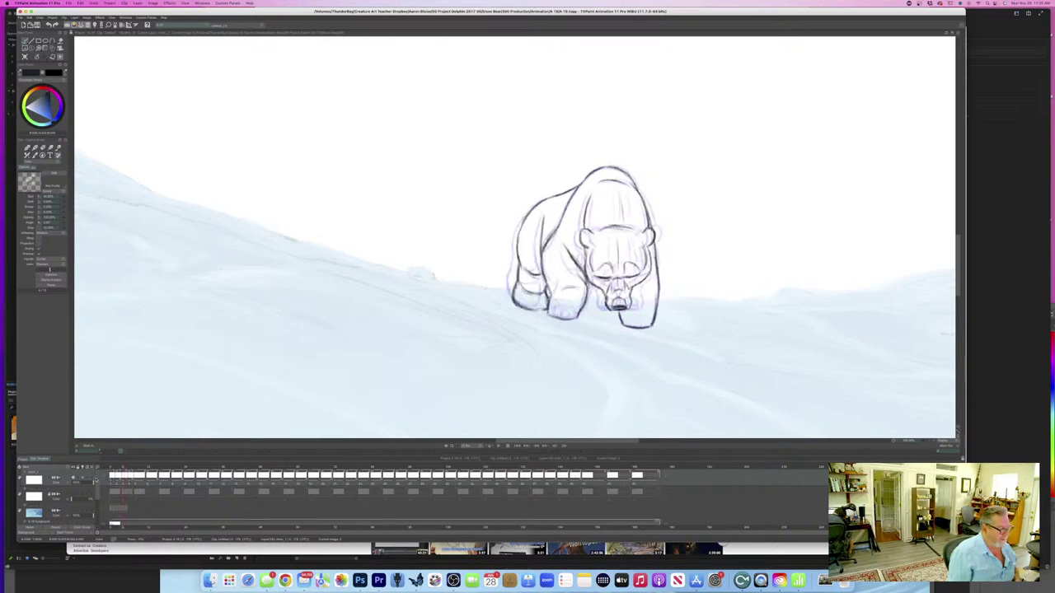
key("Right")
key("Right")
key("Left")
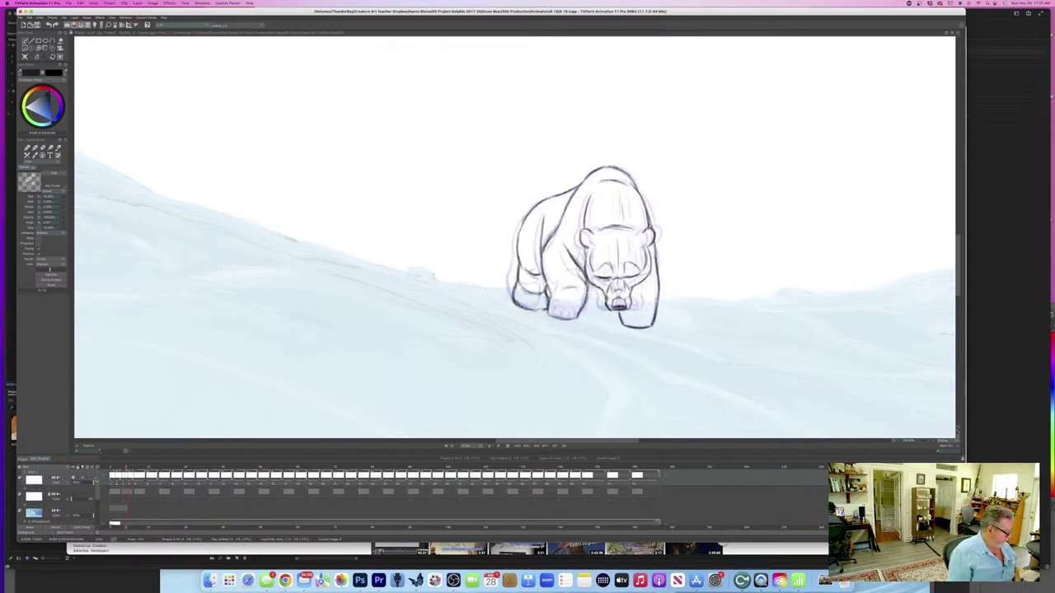
key("Right")
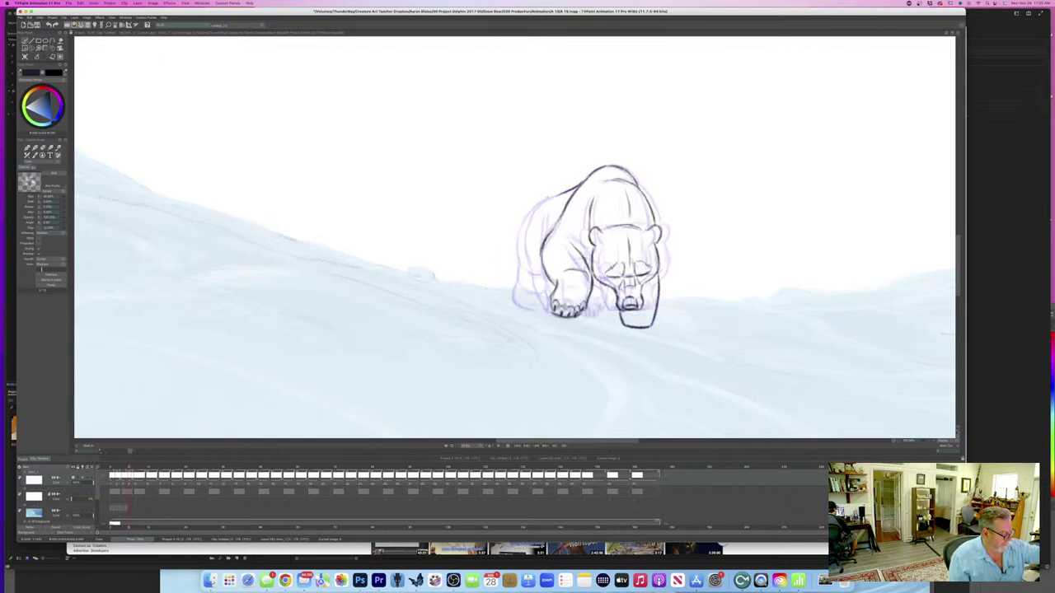
left_click_drag(556, 196, 533, 212)
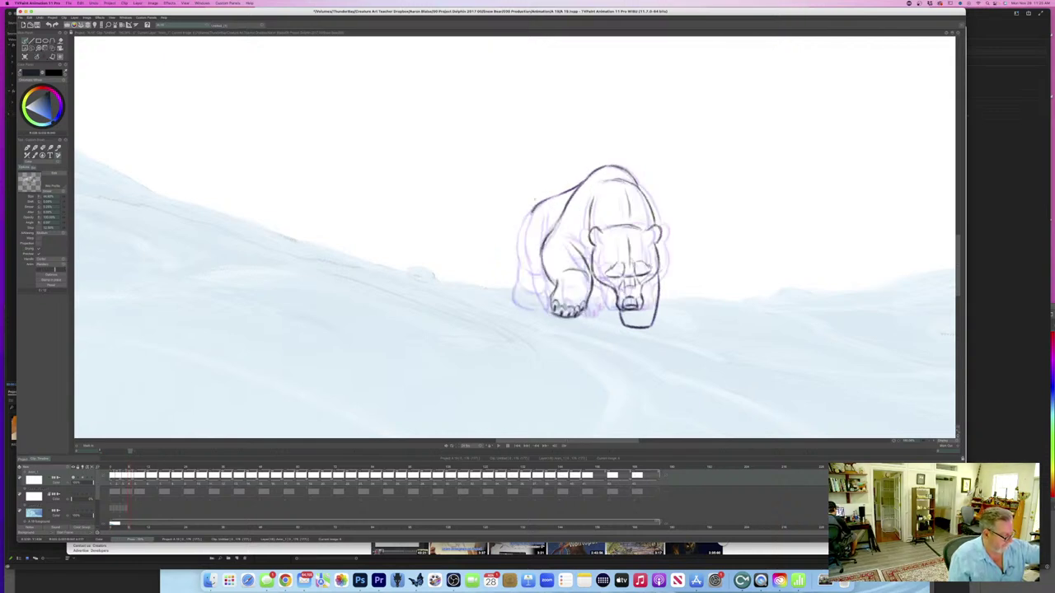
key("Left")
key("Right")
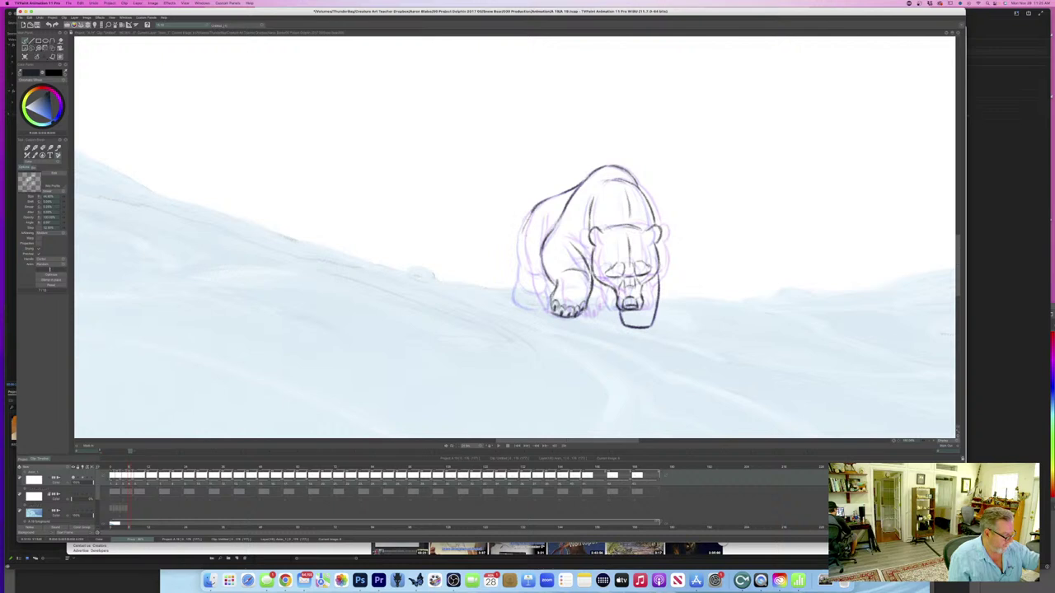
- Trace the bear's rump, flank crease, hind leg and foot behind the lifted front paw to complete this drawing
key("Left")
key("Right")
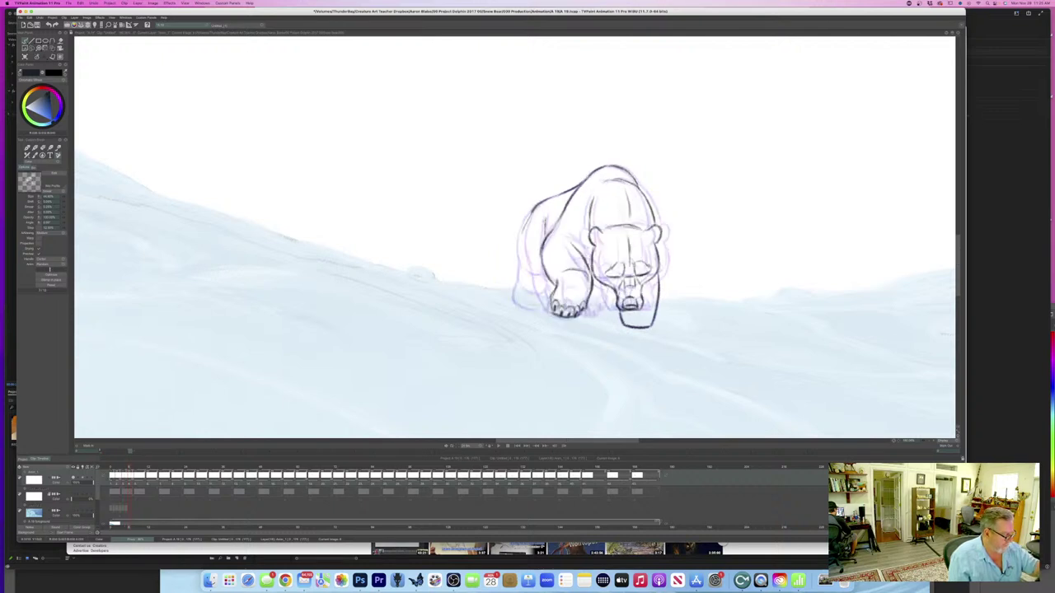
key("Left")
key("Right")
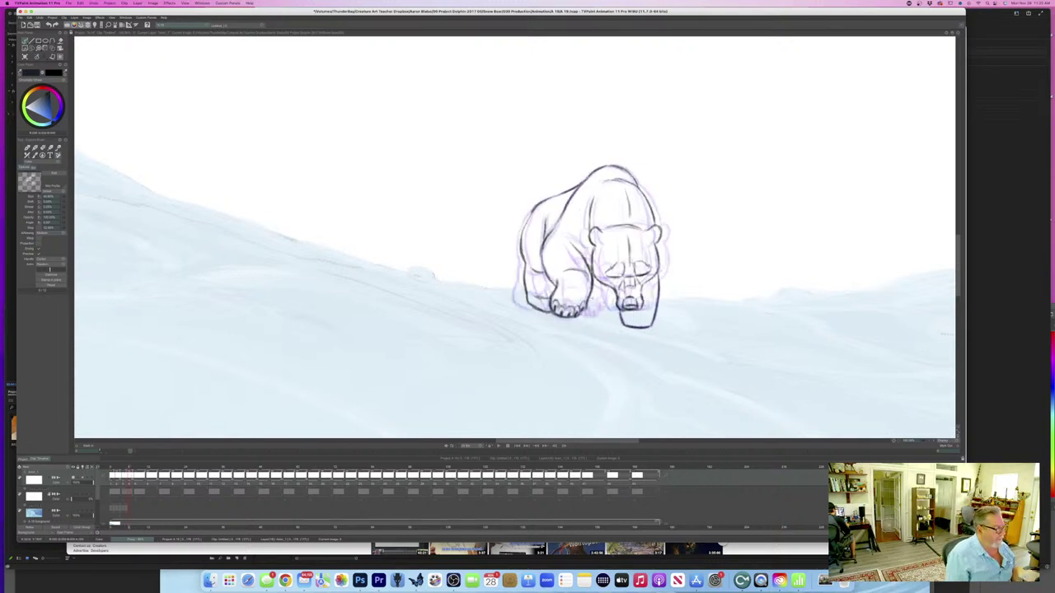
left_click_drag(535, 207, 520, 247)
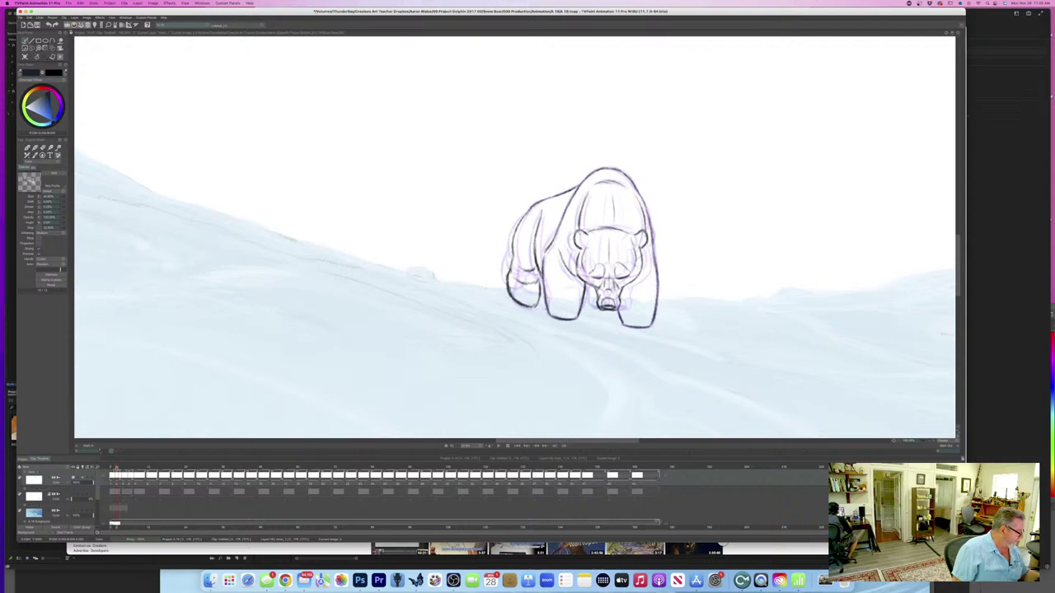
- Flip forward and back through the cleaned walk drawings to examine the motion
key("Right")
key("Right")
key("Right")
key("Right")
key("Right")
key("Right")
key("Right")
key("Right")
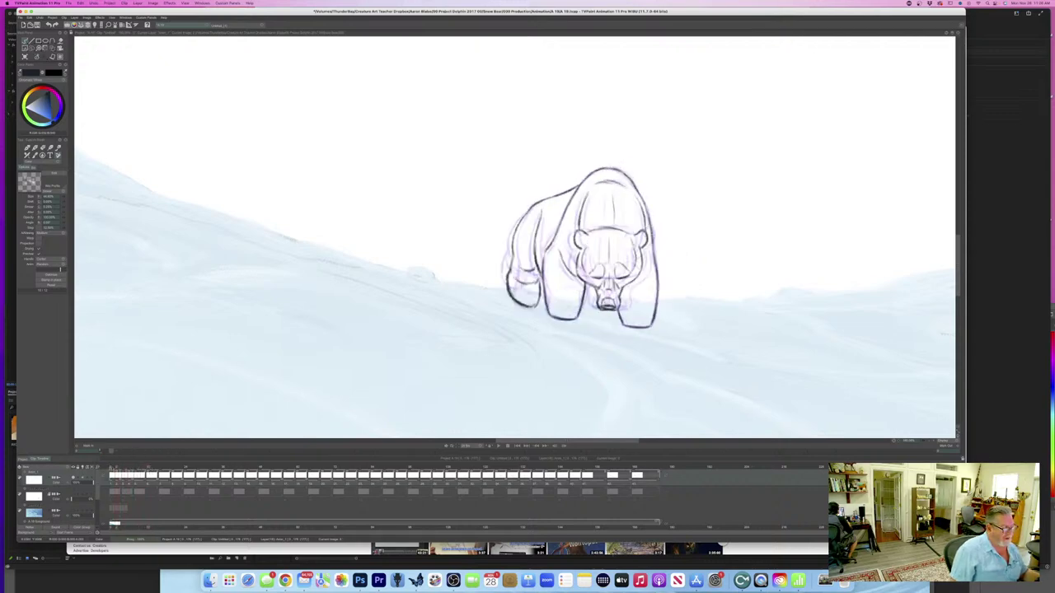
key("Right")
key("Right")
key("Left")
key("Left")
key("Left")
key("Left")
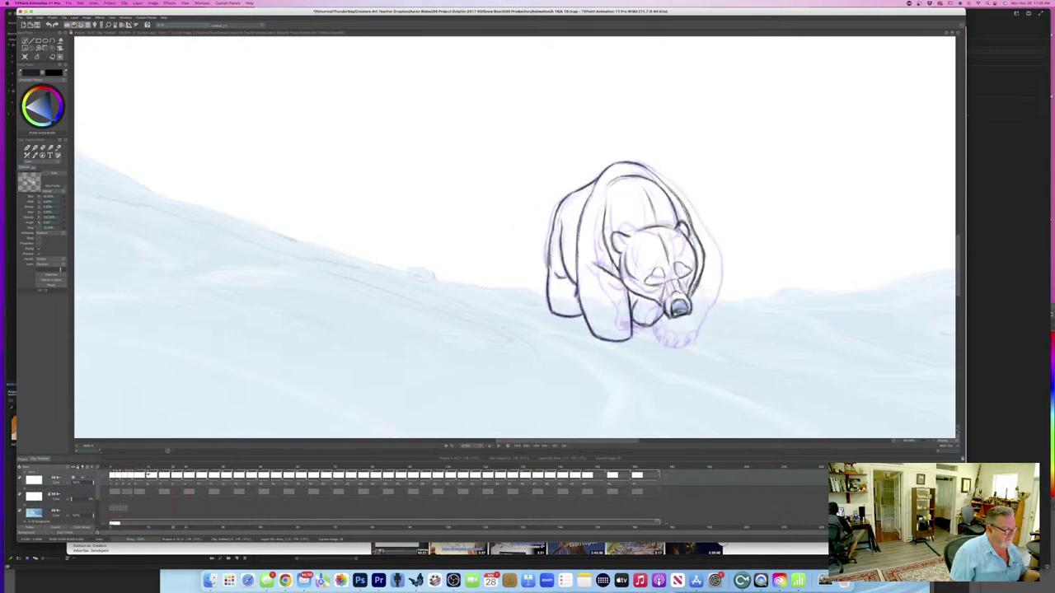
key("Right")
key("Right")
key("Right")
key("Left")
key("Left")
key("Left")
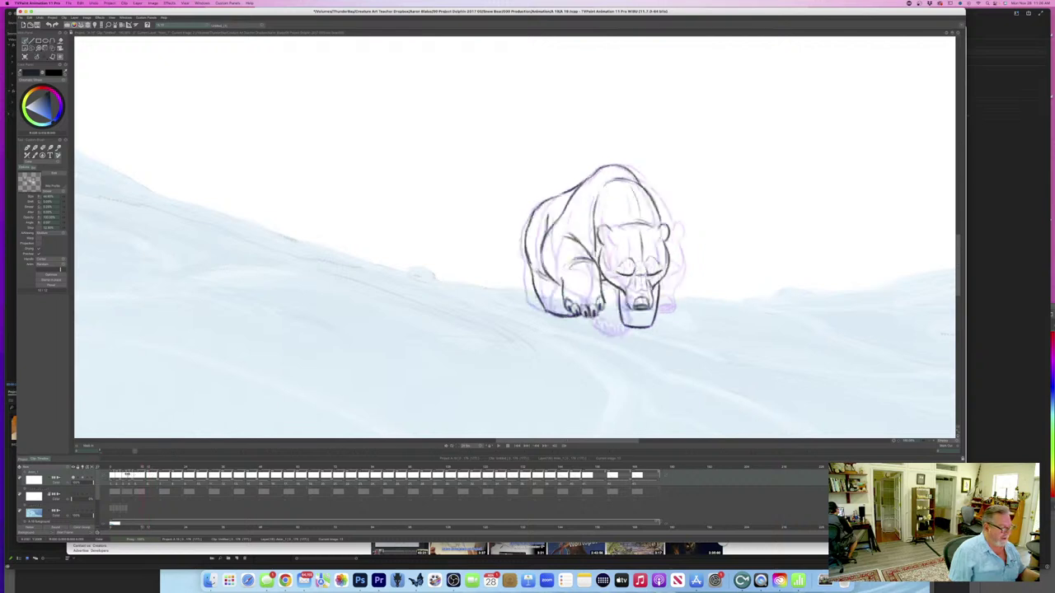
- Scrub the timeline and play back the walk from its first frame to review the clean drawings
left_click_drag(101, 451, 162, 451)
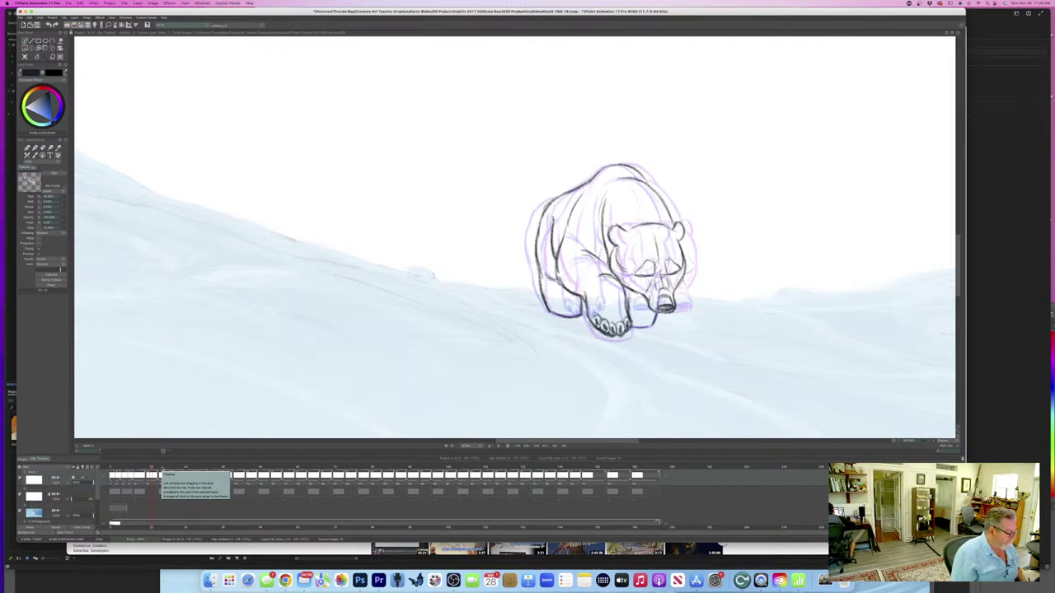
mouse_move(151, 468)
left_mouse_down()
mouse_move(110, 468)
mouse_move(228, 479)
mouse_move(126, 490)
mouse_move(145, 490)
left_mouse_up()
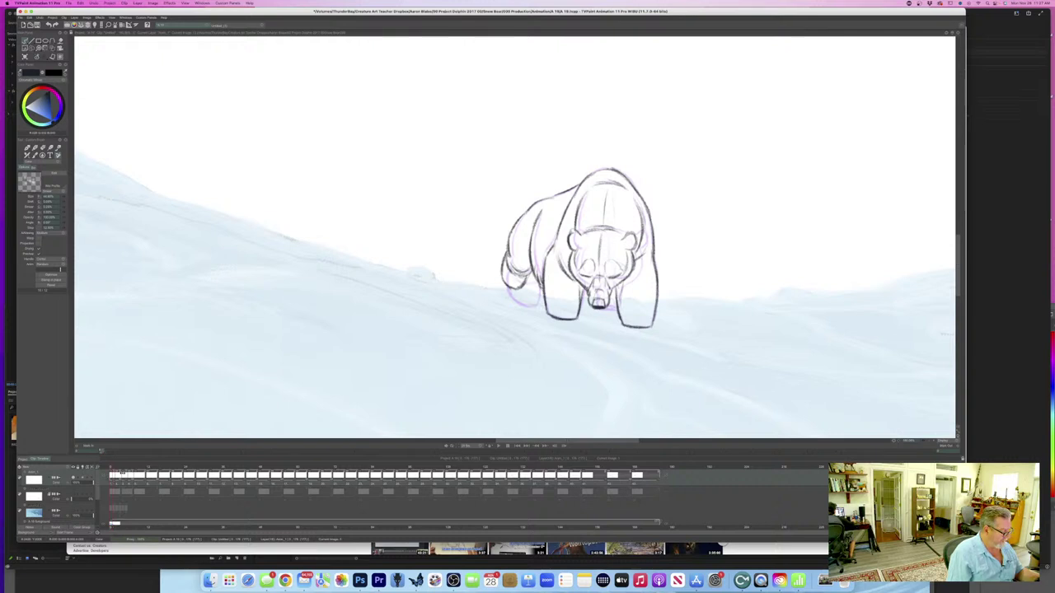
left_click(499, 446)
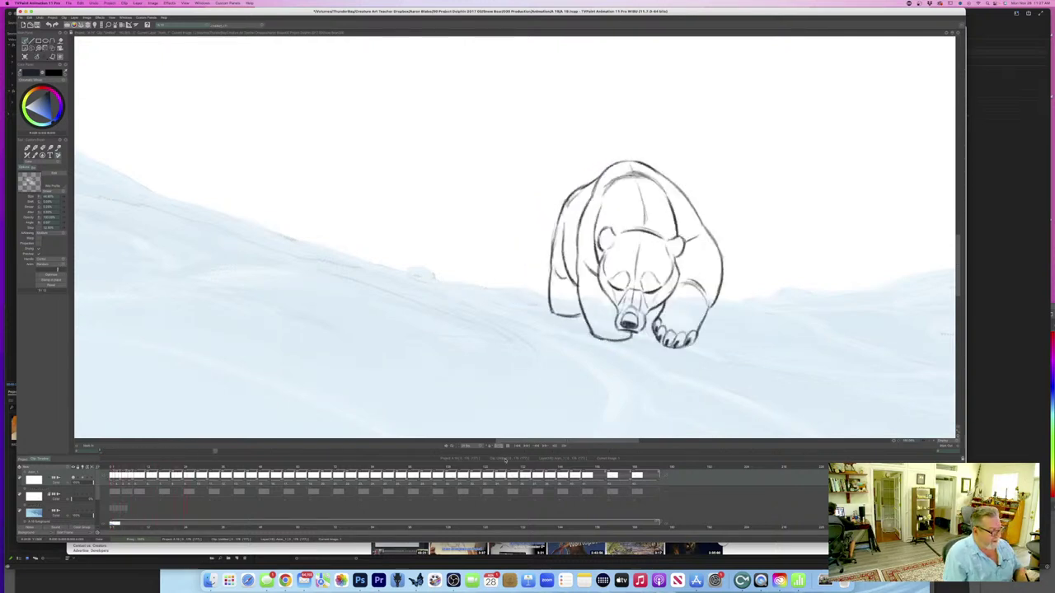
left_click(497, 445)
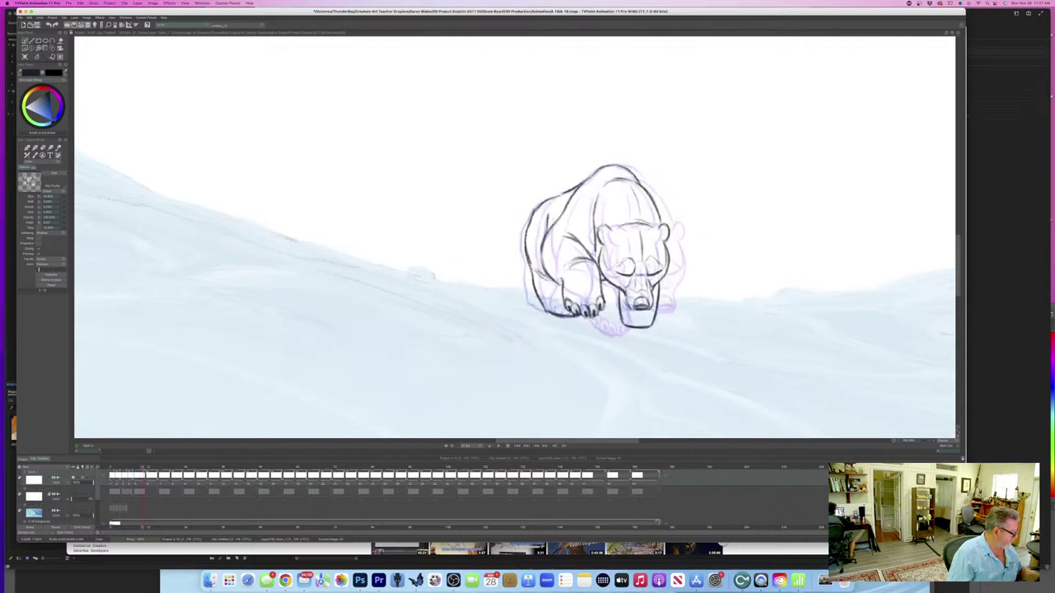
- Clear the drawing on the next in-between frame and trace the bear's shoulder hump, flipping against the previous drawing
left_click(24, 57)
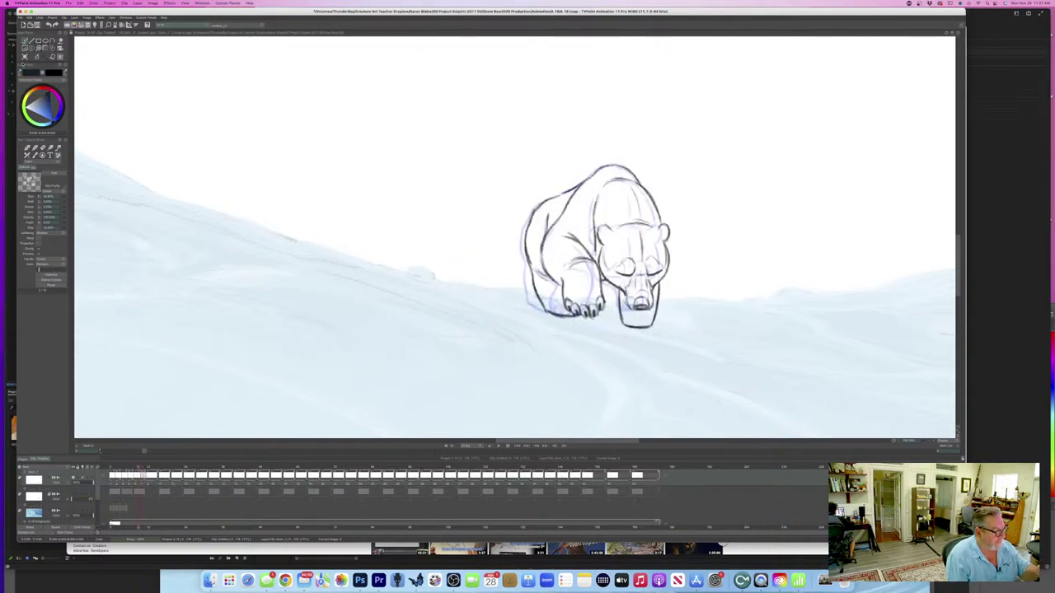
mouse_move(643, 183)
left_mouse_down()
mouse_move(621, 166)
mouse_move(596, 169)
mouse_move(559, 227)
left_mouse_up()
key("Left")
key("Right")
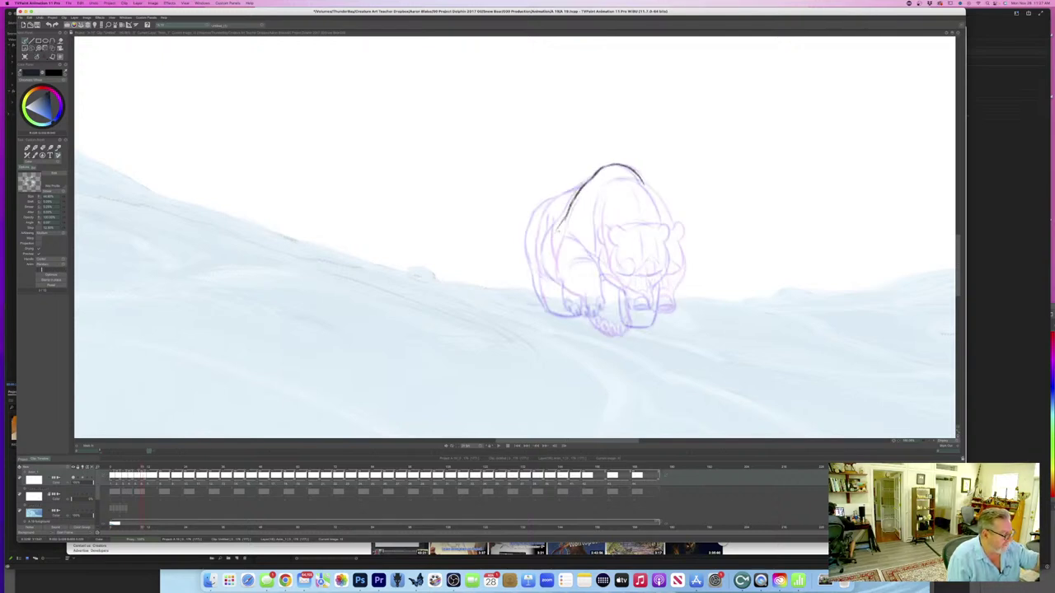
key("Left")
key("Right")
key("Left")
key("Right")
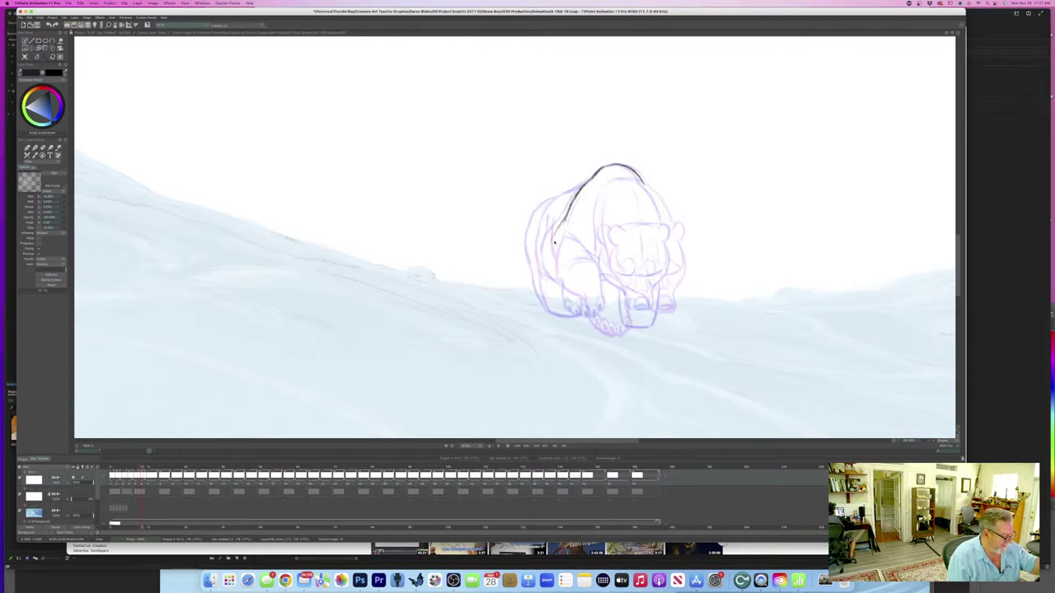
key("Left")
key("Right")
key("Left")
key("Right")
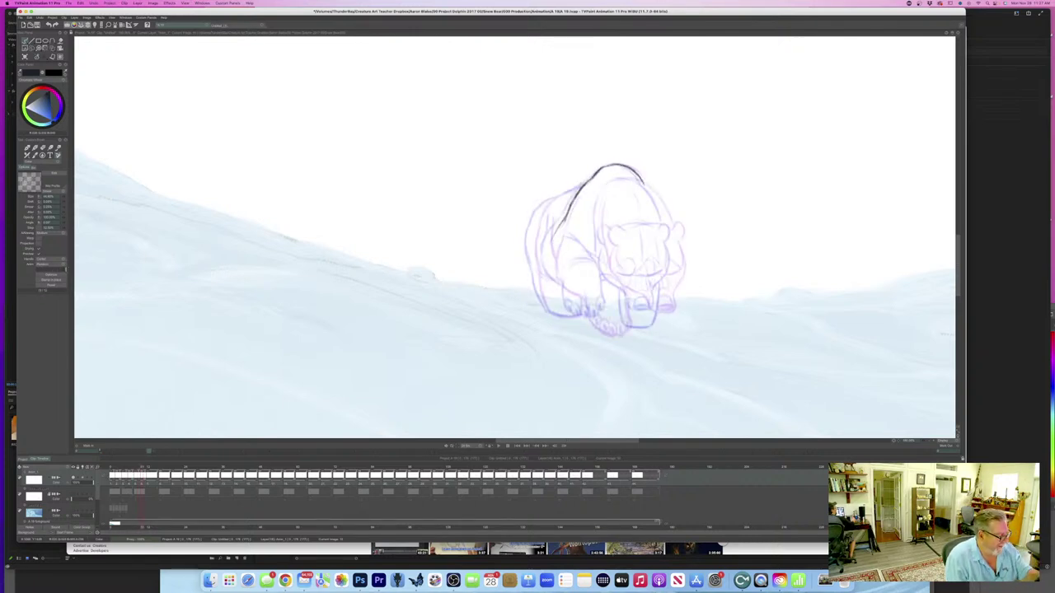
- Trace the side of the bear's neck and the top of its head, checking against the previous drawing
mouse_move(632, 180)
left_mouse_down()
mouse_move(605, 185)
mouse_move(659, 206)
mouse_move(668, 230)
mouse_move(629, 227)
mouse_move(660, 227)
left_mouse_up()
key("Left")
key("Right")
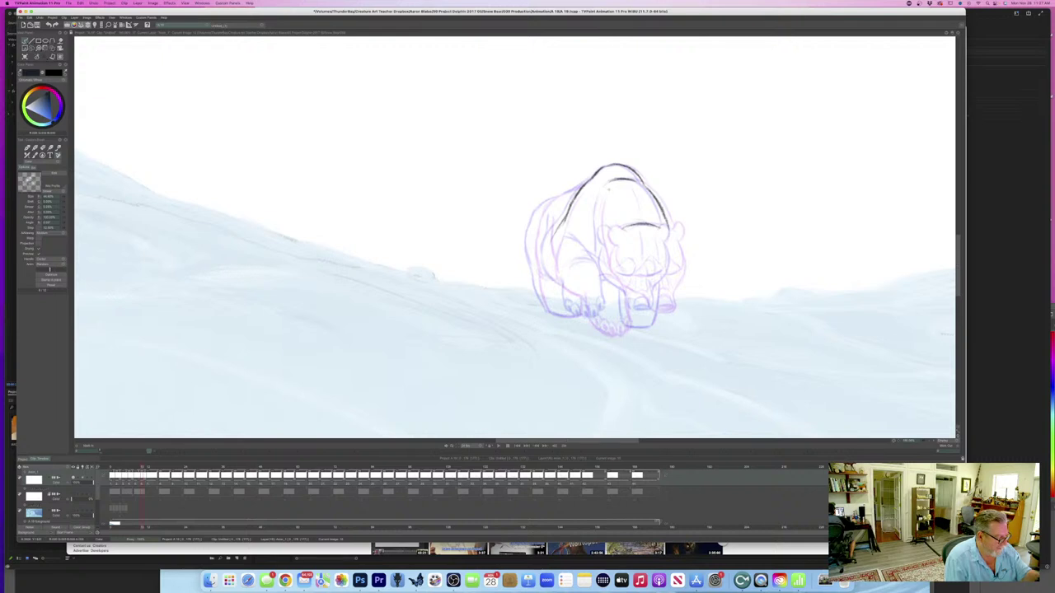
key("Left")
key("Right")
- Add the crease line on the bear's neck above the head and compare it with the previous drawing
left_click_drag(637, 190, 644, 217)
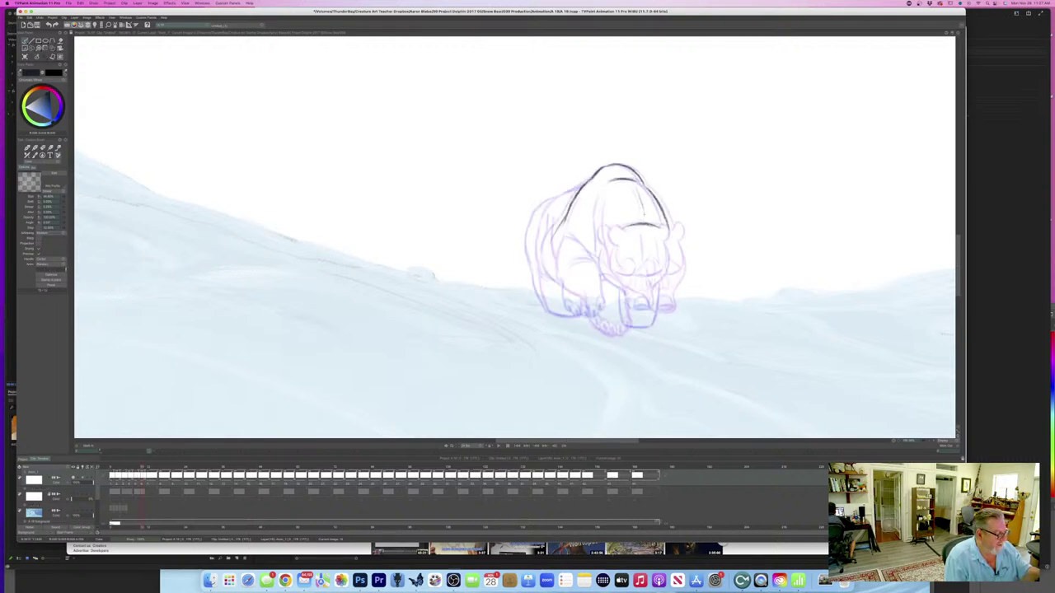
key("Left")
key("Right")
key("Left")
key("Right")
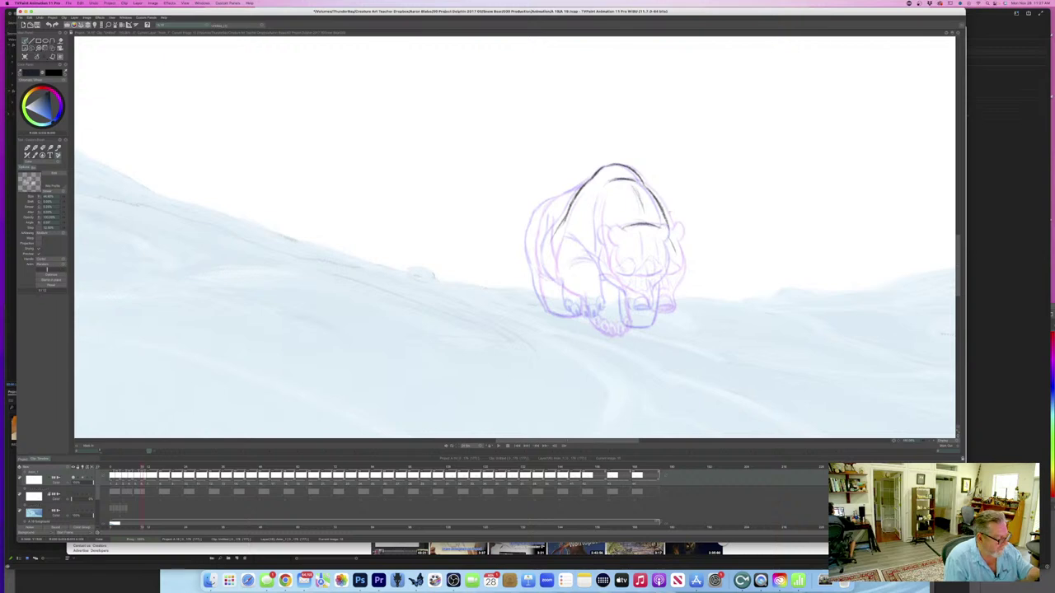
- Draw the small rounded ear where the neck contour meets the head, flipping against the previous drawing
key("Left")
key("Right")
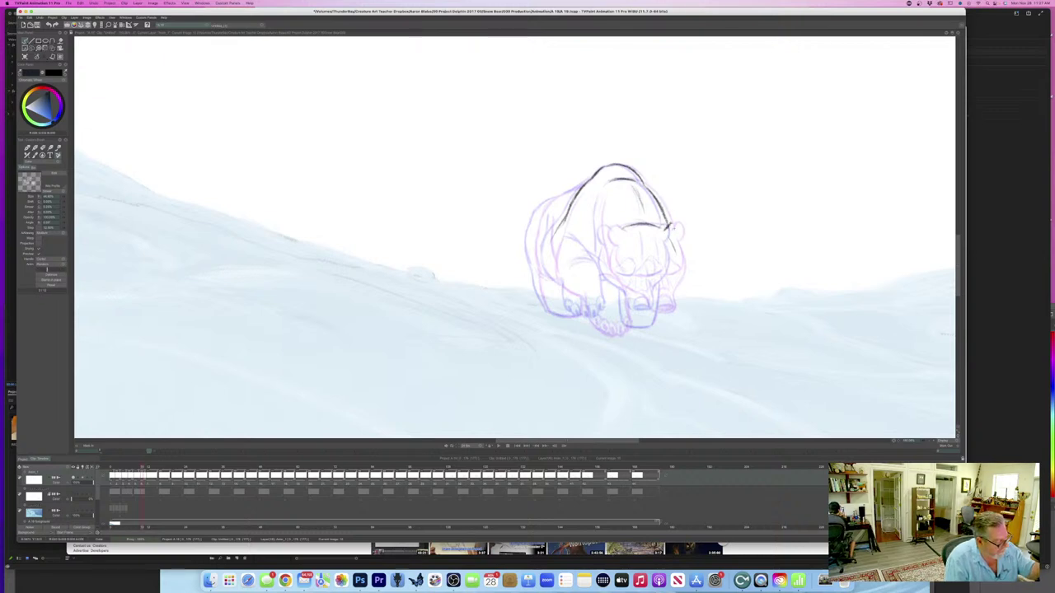
left_click_drag(668, 227, 676, 240)
key("Left")
key("Right")
key("Left")
key("Right")
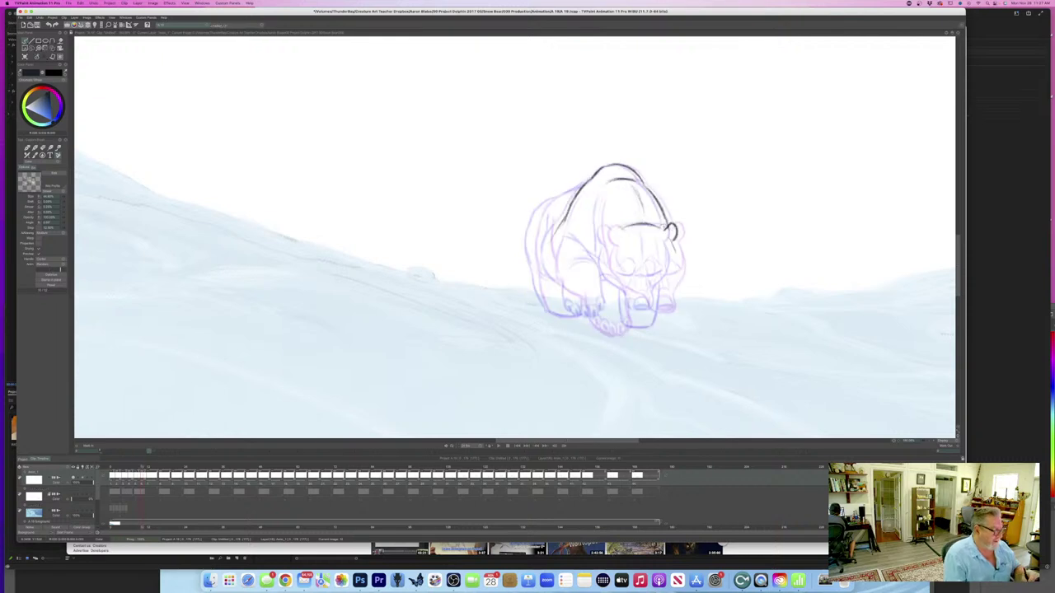
key("Left")
key("Right")
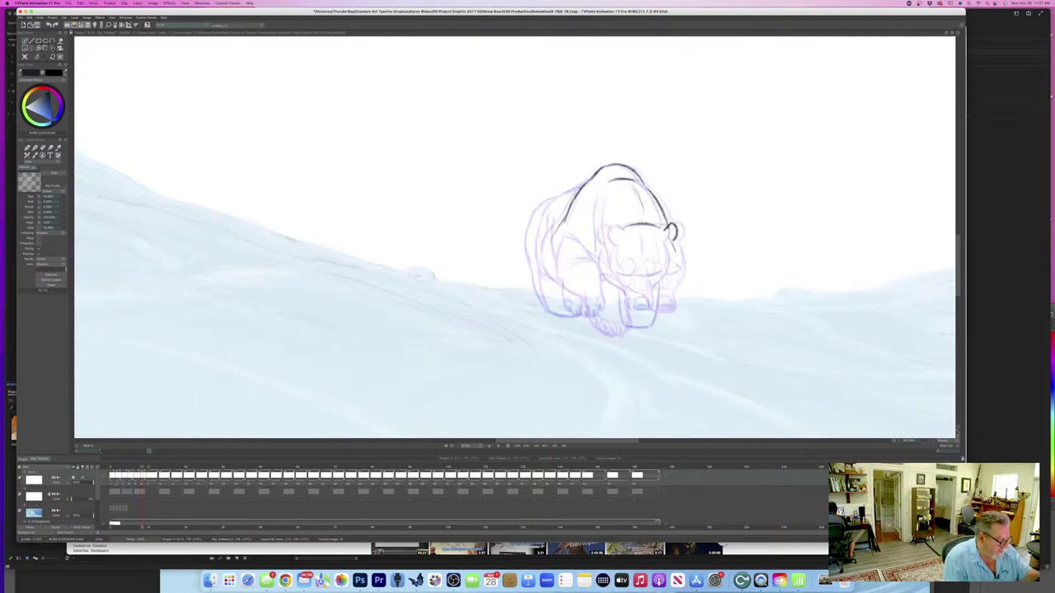
- Trace both cheeks of the bear's face down toward the muzzle, flipping between drawings to check the head shape
left_click_drag(674, 249, 663, 290)
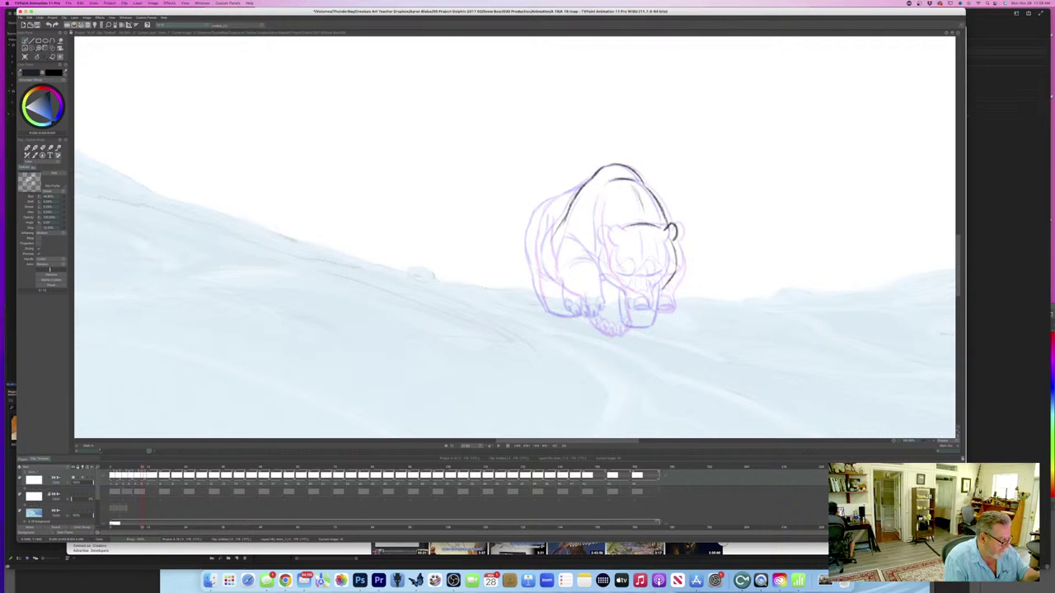
key("Left")
key("Right")
left_click_drag(608, 245, 602, 271)
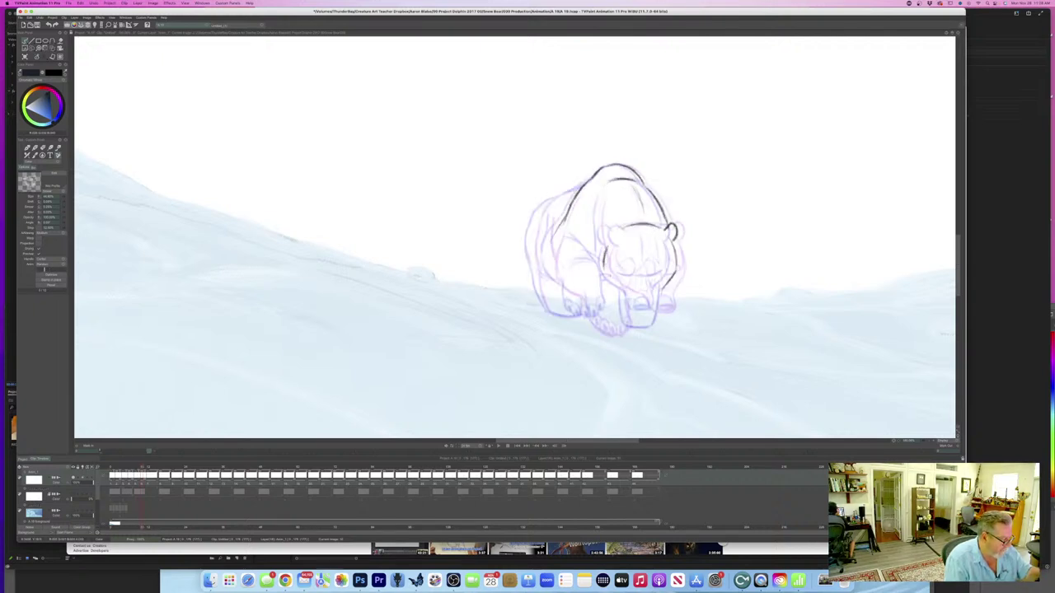
key("Left")
key("Right")
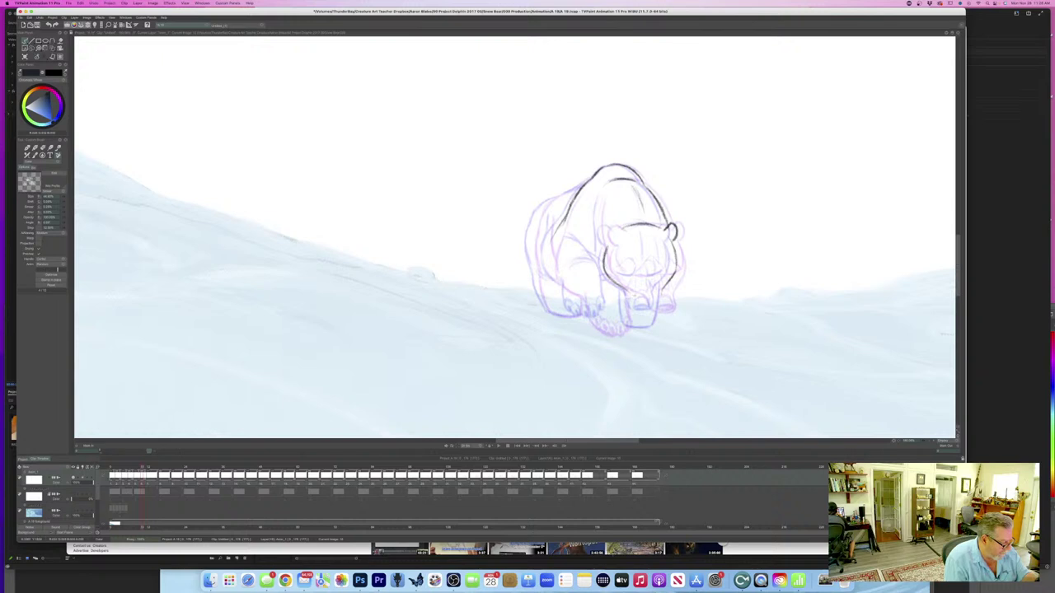
key("Left")
key("Right")
key("Left")
key("Right")
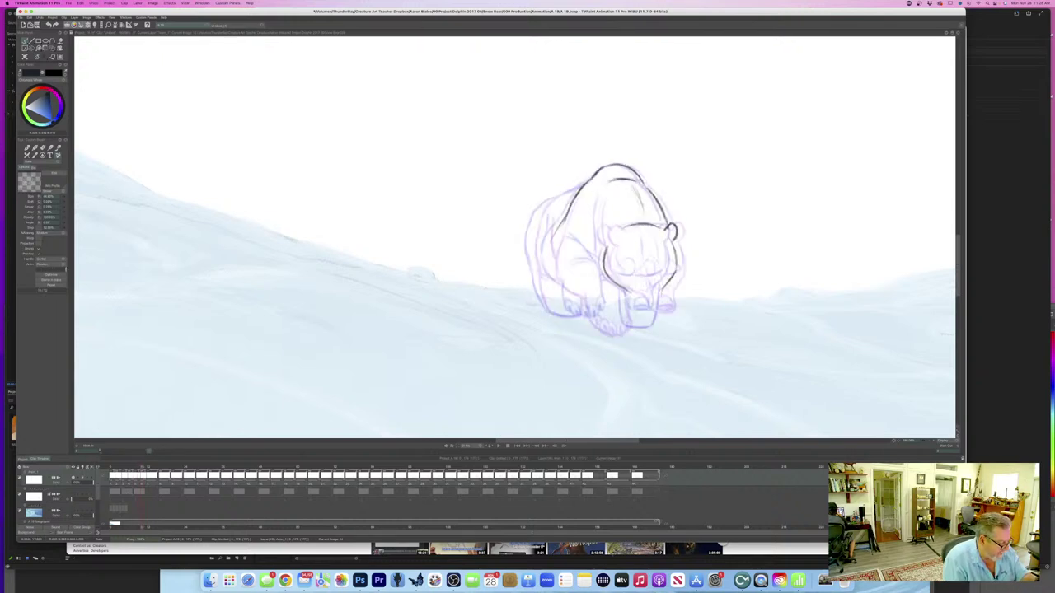
- Draw and darken the bear's nose as a flat oval between the previous and next drawings' noses
mouse_move(658, 305)
left_mouse_down()
mouse_move(646, 305)
mouse_move(657, 308)
left_mouse_up()
left_click_drag(646, 309, 663, 305)
left_click_drag(653, 304, 663, 304)
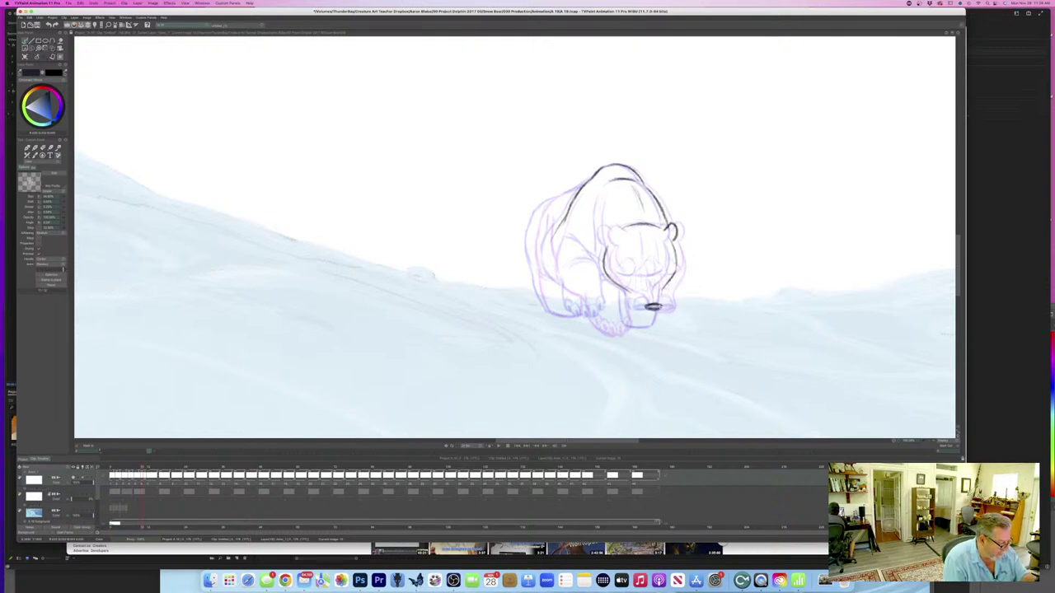
- Round off the upper edge of the bear's nose and start the muzzle bridge above it, flipping against the neighbouring drawings
key("Left")
key("Right")
left_click_drag(646, 306, 661, 307)
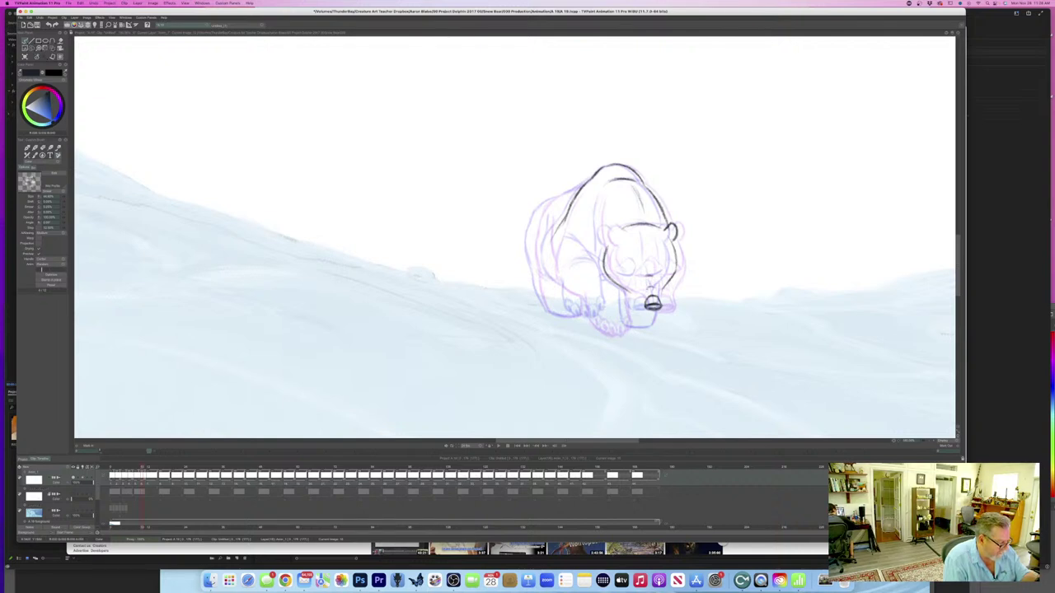
key("Right")
key("Left")
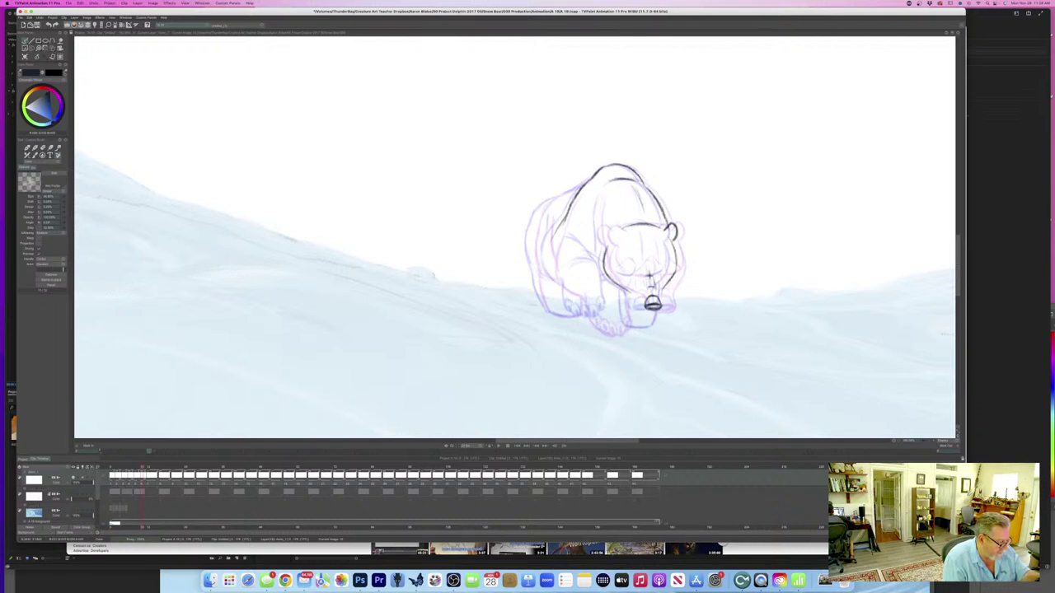
- Outline both sides of the muzzle down around the nose to the chin, flipping against the adjacent drawing to match its shape
key("Right")
key("Left")
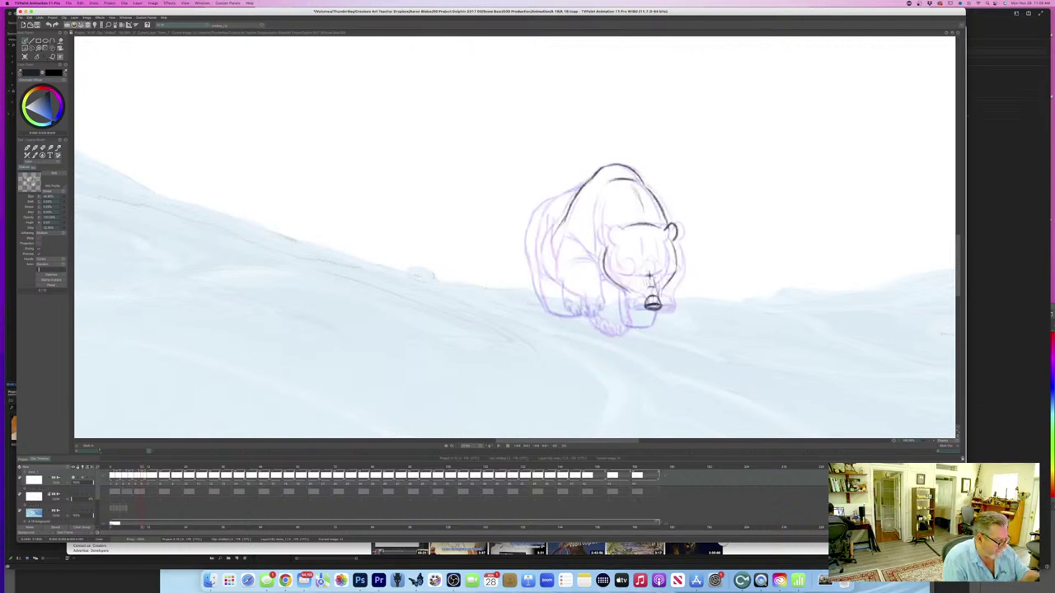
key("Right")
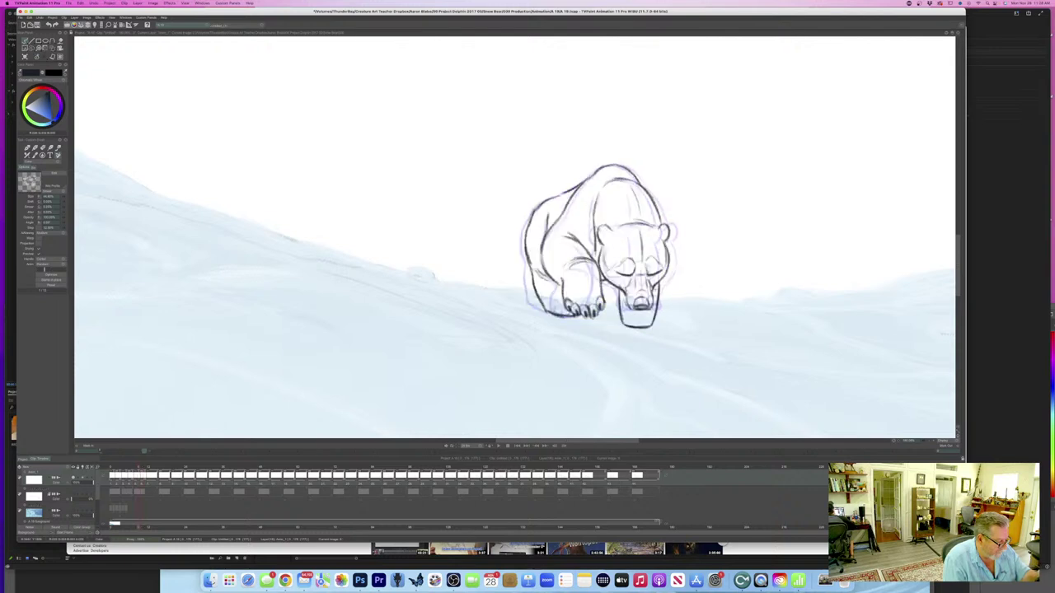
key("Left")
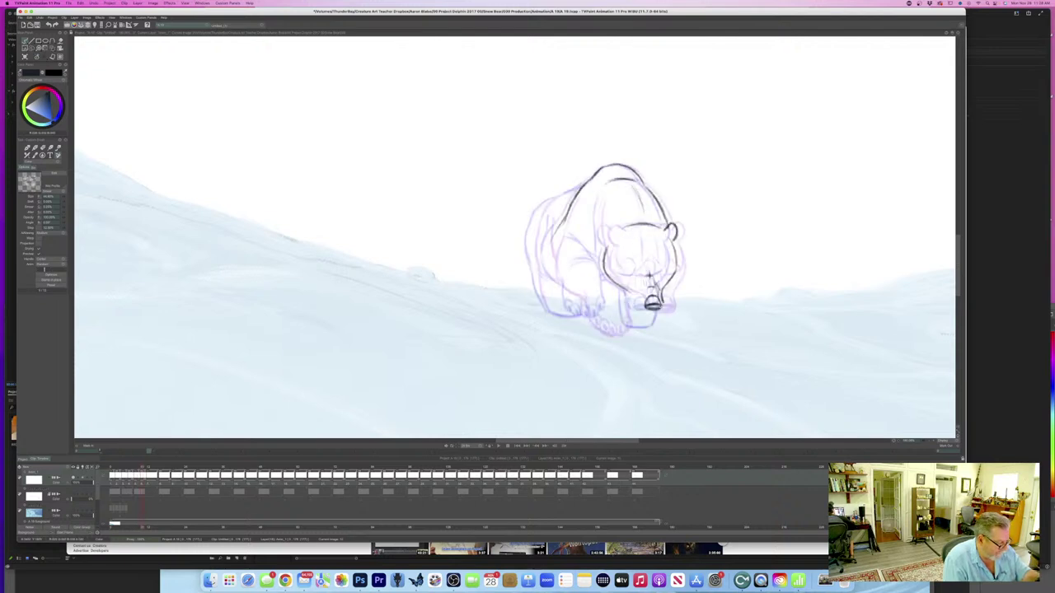
key("Right")
key("Left")
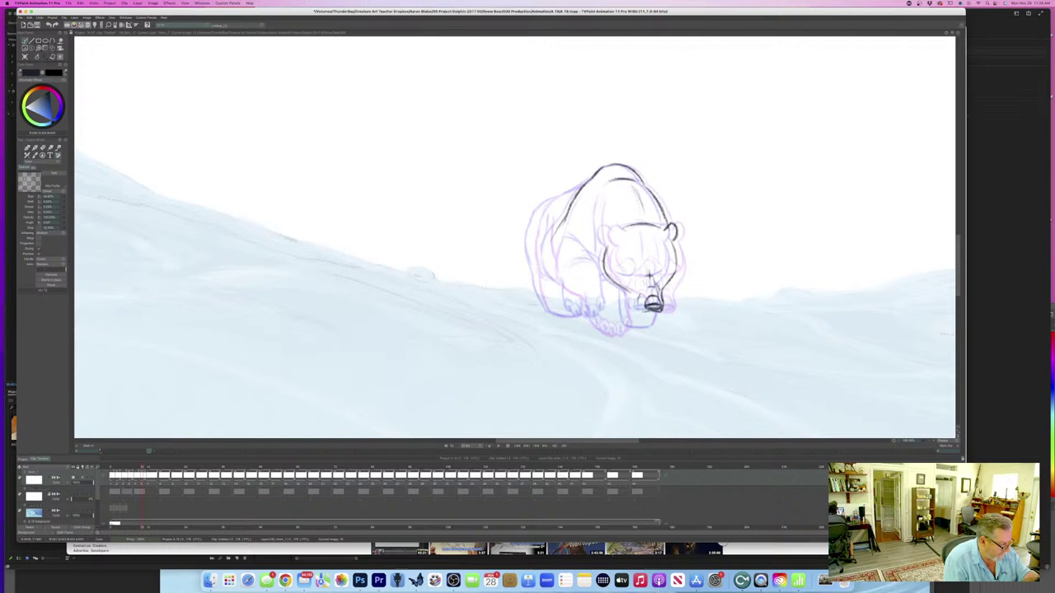
key("Right")
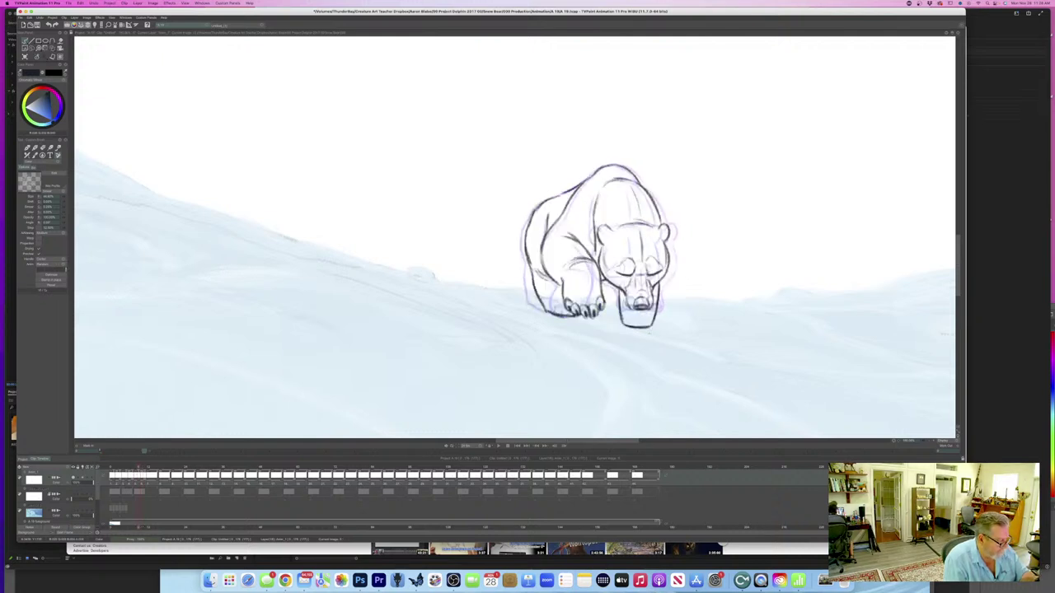
key("Left")
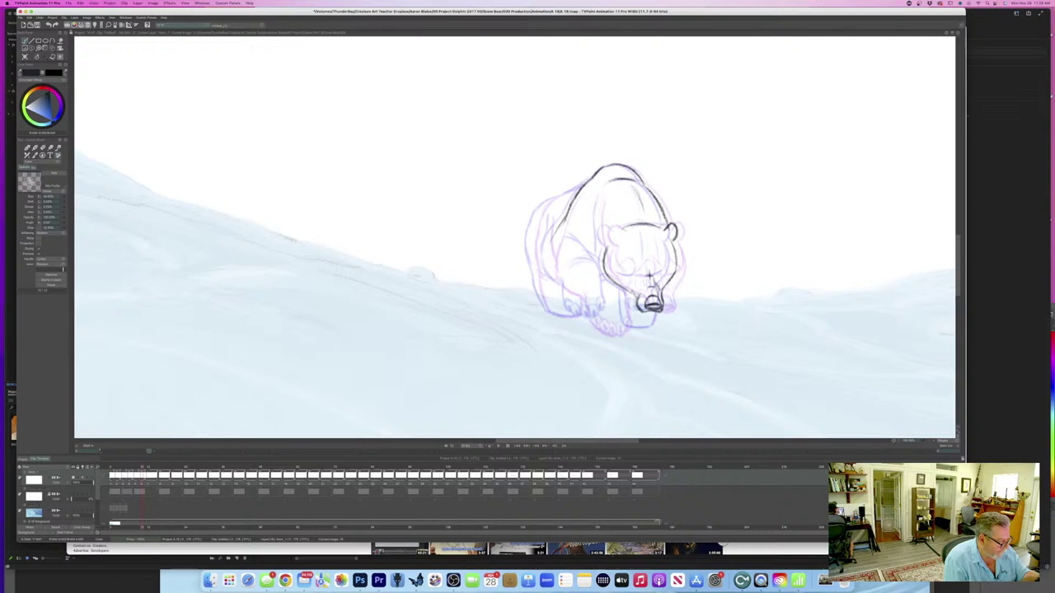
- Draw the bear's closed eye lines and a brow arch, comparing their placement with the adjacent drawing
key("Right")
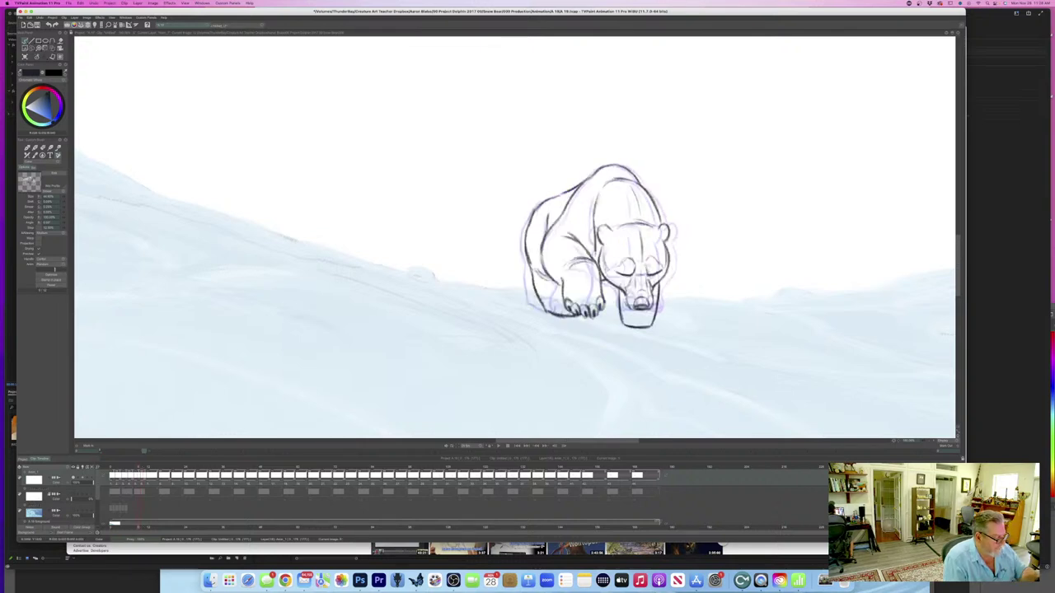
key("Left")
key("Right")
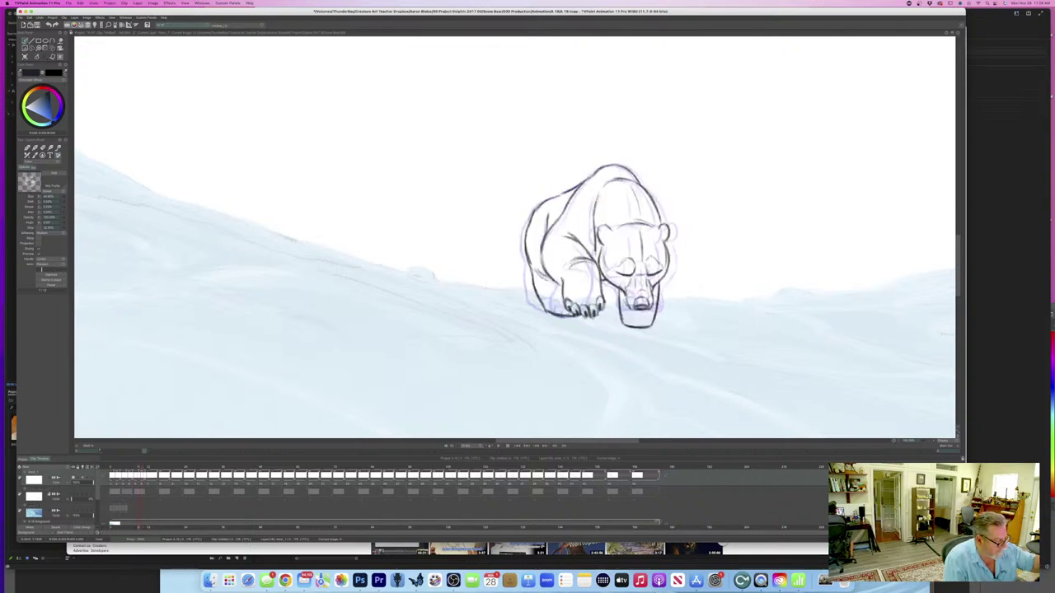
key("Left")
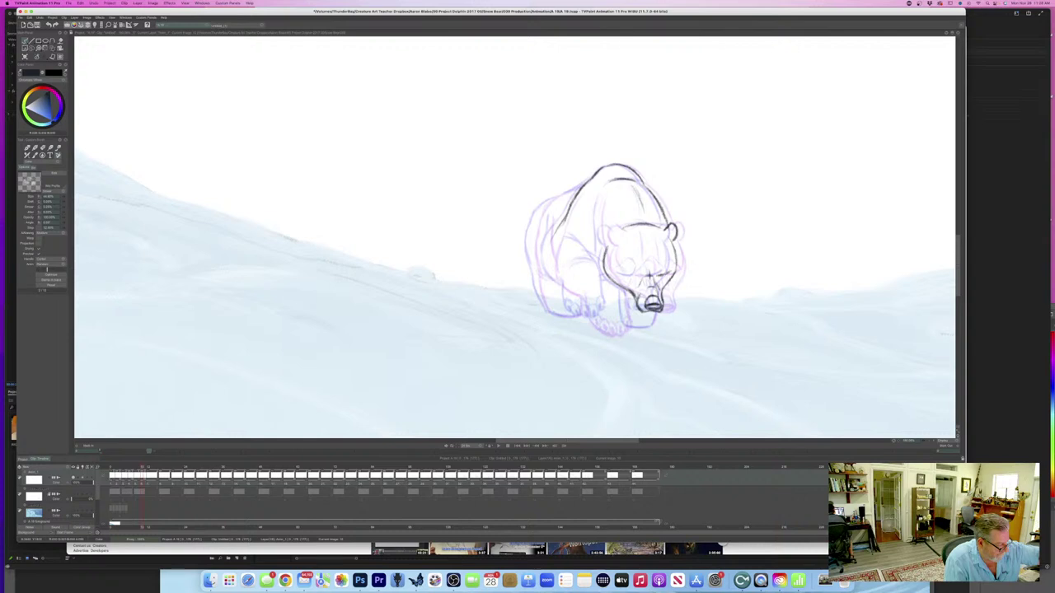
key("Left")
key("Right")
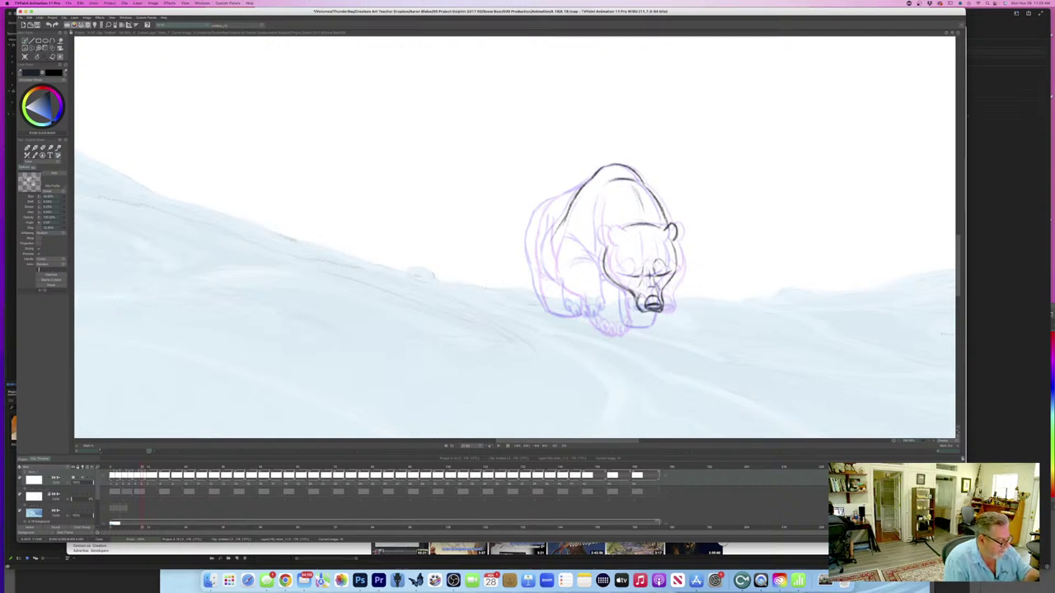
- Add the vertical crease down the middle of the bear's forehead, check it against the previous drawing, and save the project
left_click_drag(647, 236, 649, 261)
key("Left")
key("Right")
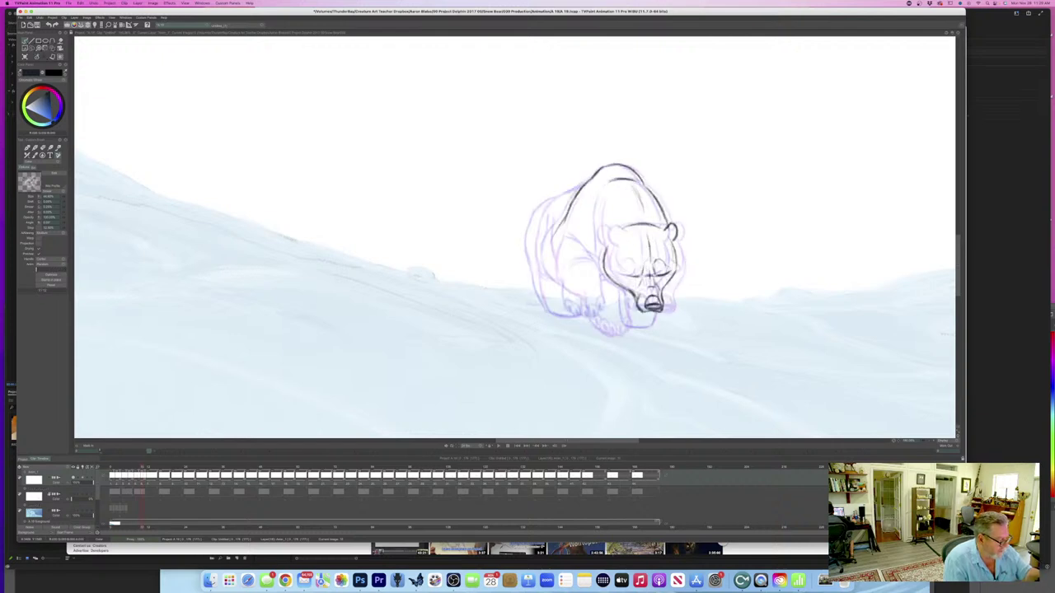
key("Left")
key("Right")
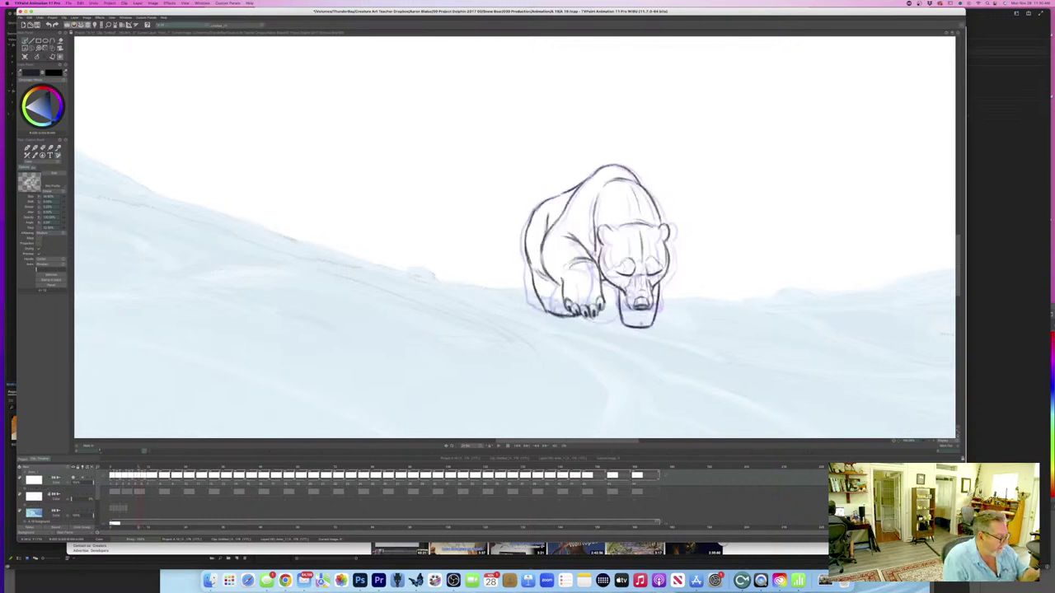
key("super+s")
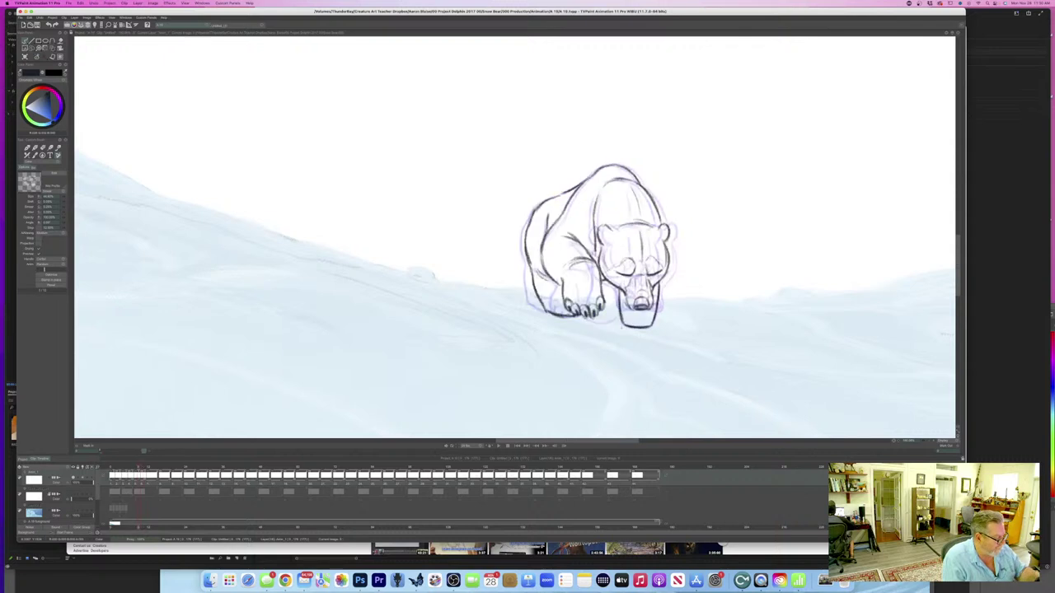
- Draw the toes and lower edge of the bear's front paw beside the muzzle
left_click_drag(620, 305, 608, 321)
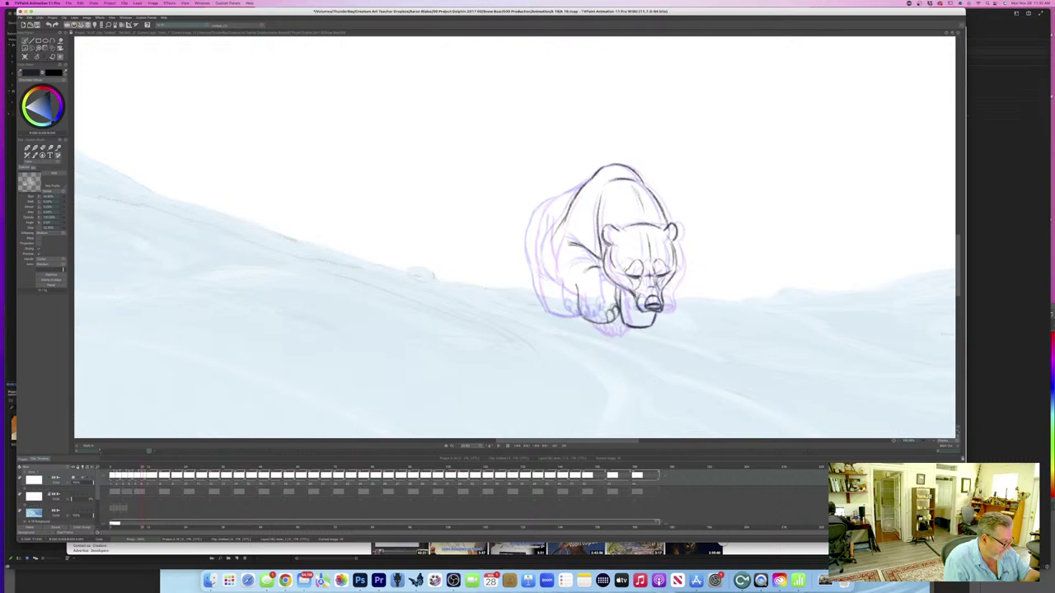
left_click_drag(599, 311, 595, 321)
left_click_drag(590, 308, 612, 322)
left_click_drag(614, 312, 611, 323)
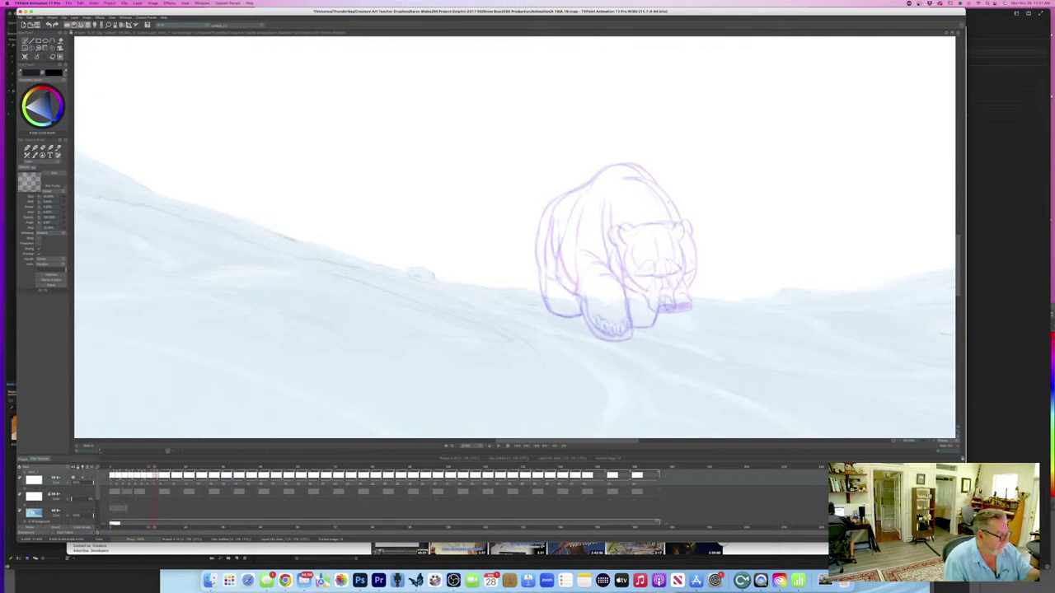
- On the next rough drawing, trace the bear's shoulder hump and upper neck contour in dark line, flipping against the previous drawing
mouse_move(653, 186)
left_mouse_down()
mouse_move(666, 200)
mouse_move(626, 178)
mouse_move(644, 173)
left_mouse_up()
left_click_drag(648, 175, 634, 167)
mouse_move(639, 170)
left_mouse_down()
mouse_move(607, 167)
mouse_move(590, 183)
left_mouse_up()
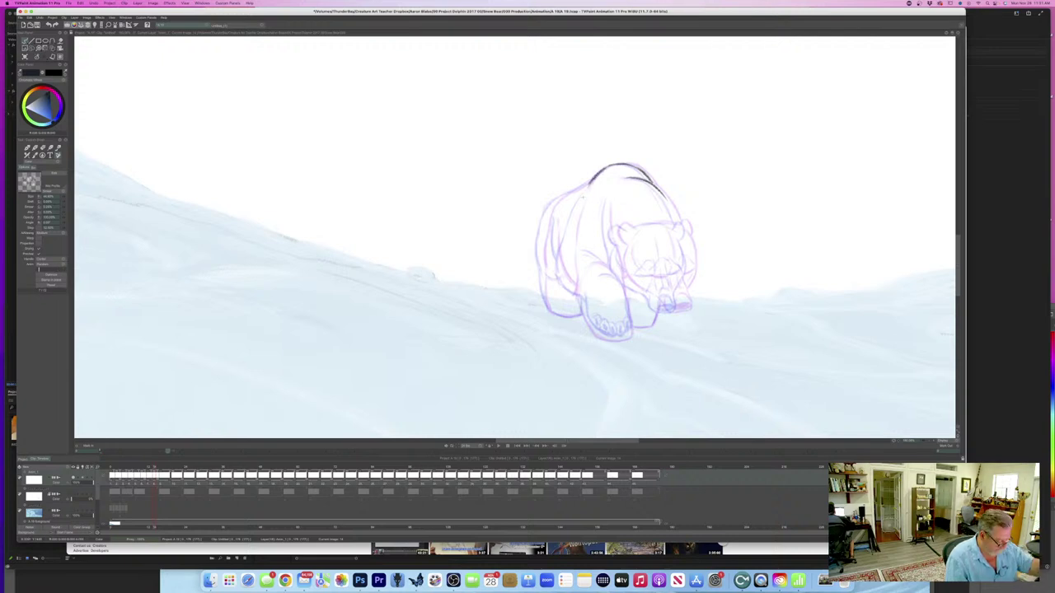
key("Left")
key("Right")
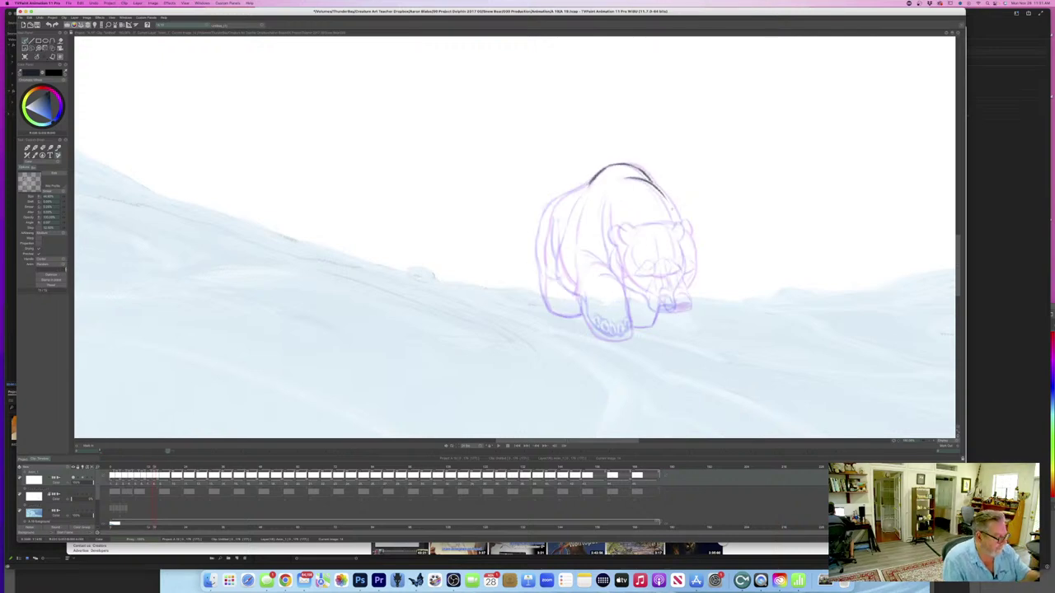
- Trace the outer neck line, far side of the face and far ear, checking the following drawings before returning to this one
mouse_move(660, 192)
left_mouse_down()
mouse_move(690, 254)
mouse_move(689, 288)
left_mouse_up()
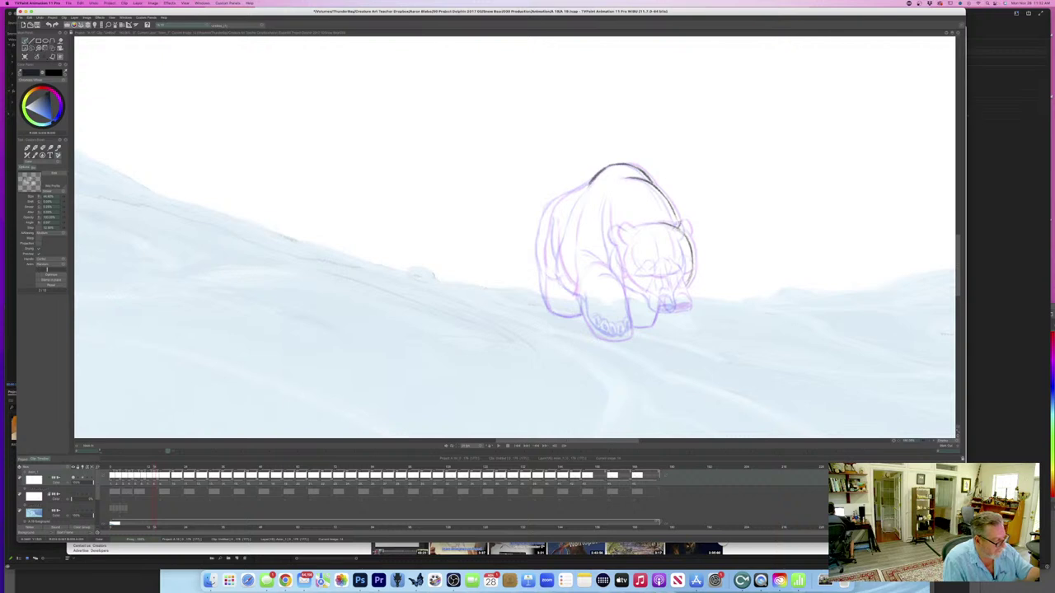
left_click_drag(682, 222, 689, 238)
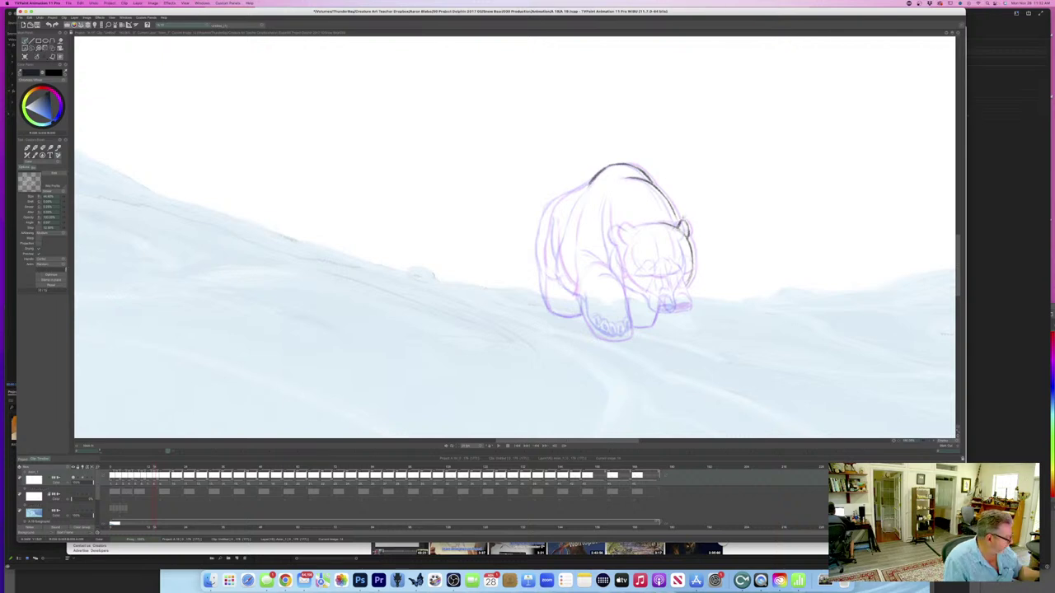
key("Right")
key("Right")
key("Right")
key("Right")
key("Right")
key("Right")
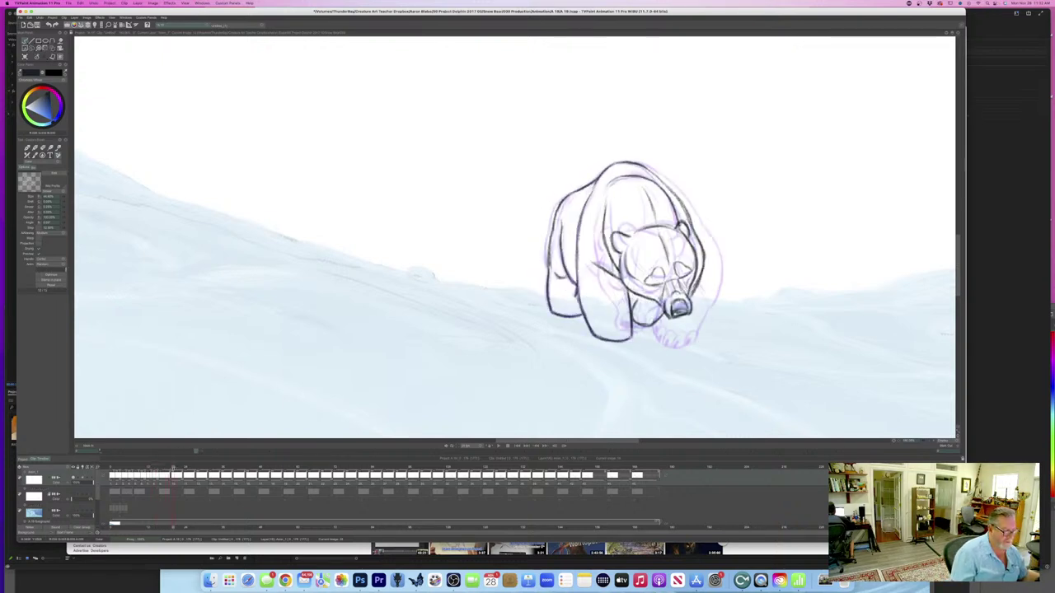
left_click_drag(173, 468, 154, 474)
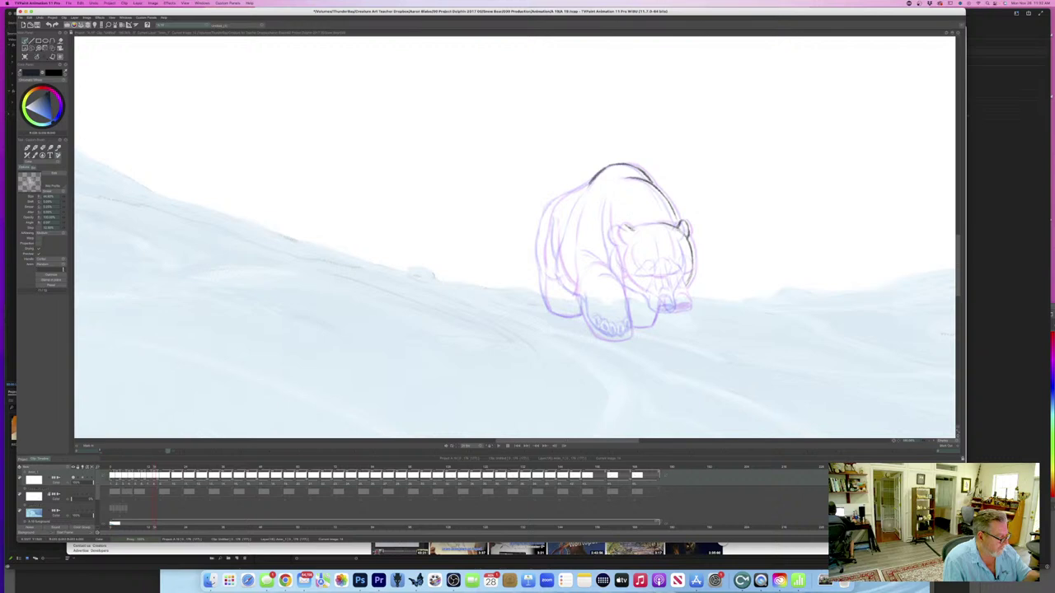
- Trace the top of the head, the near ear and the near cheek down toward the muzzle, flipping against the previous drawing
mouse_move(624, 225)
left_mouse_down()
mouse_move(633, 229)
mouse_move(615, 228)
mouse_move(616, 246)
mouse_move(653, 225)
left_mouse_up()
key("Left")
key("Right")
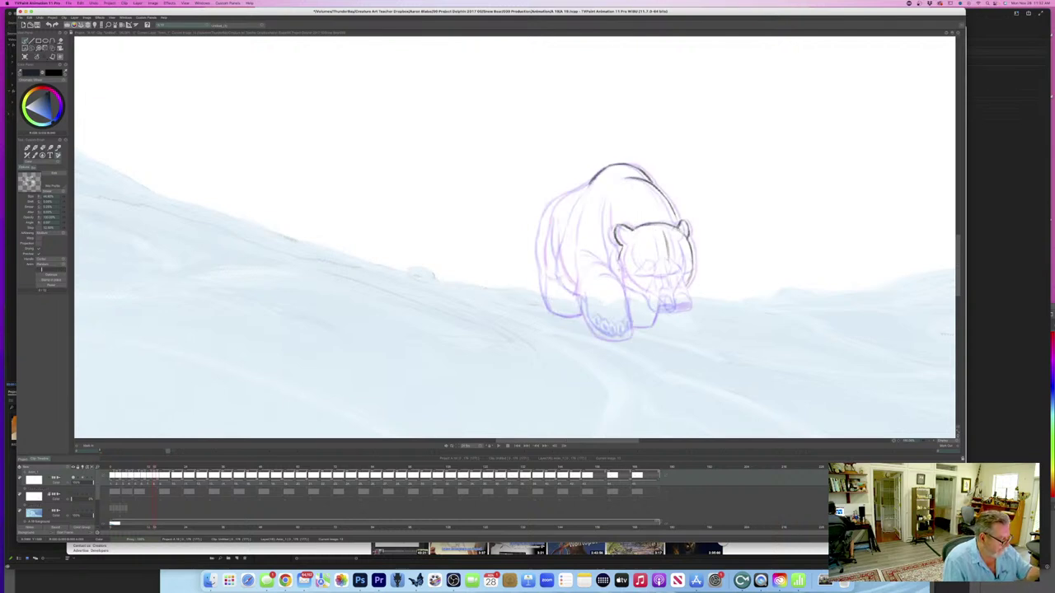
left_click_drag(620, 269, 630, 285)
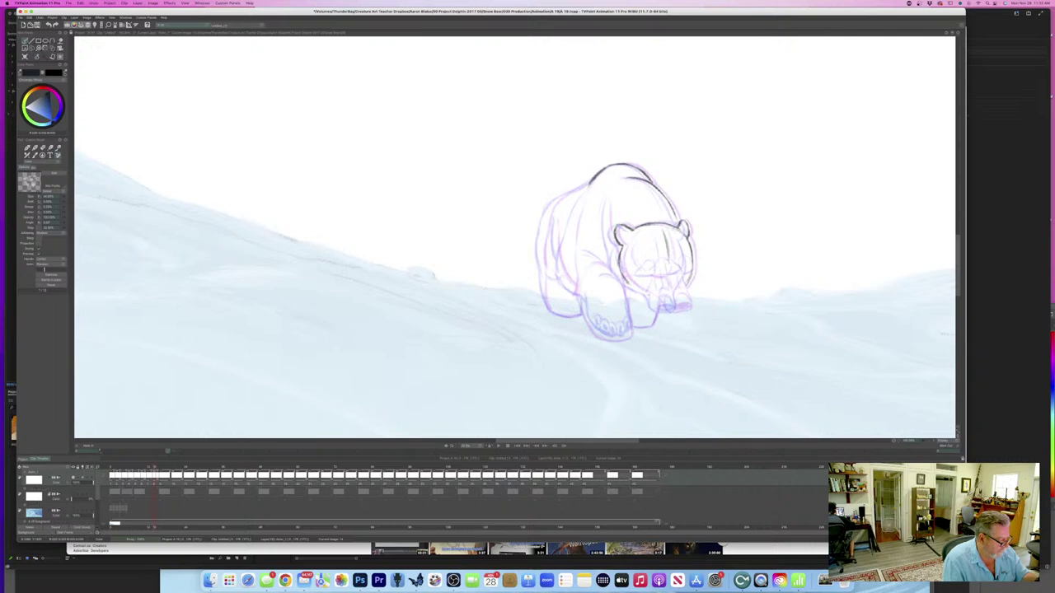
key("Left")
key("Right")
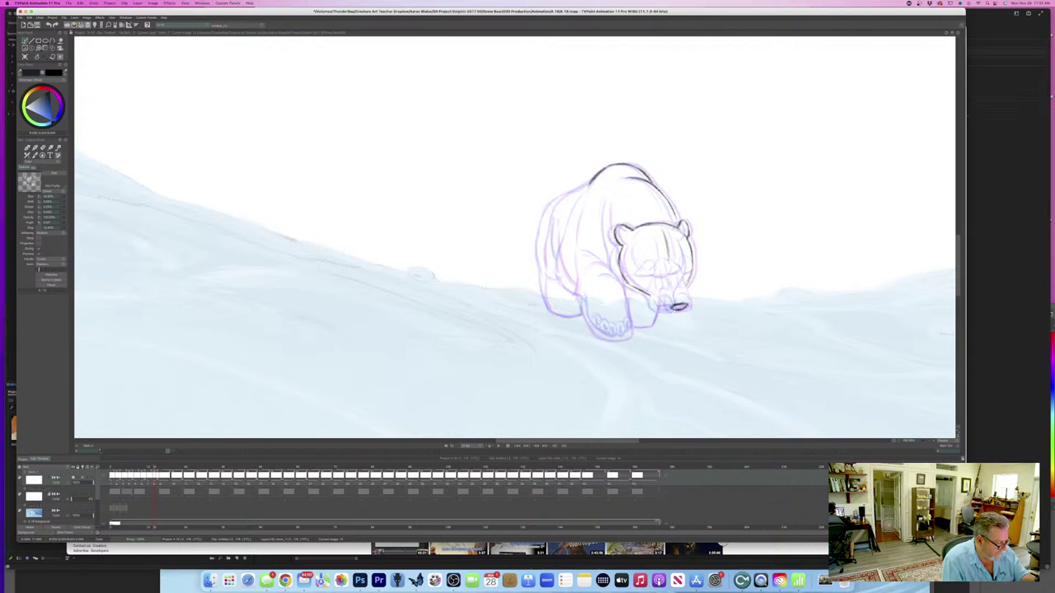
- Darken the flat oval of the nose and shape its rounded upper edge, flipping between the neighbouring drawings
left_click_drag(684, 305, 670, 309)
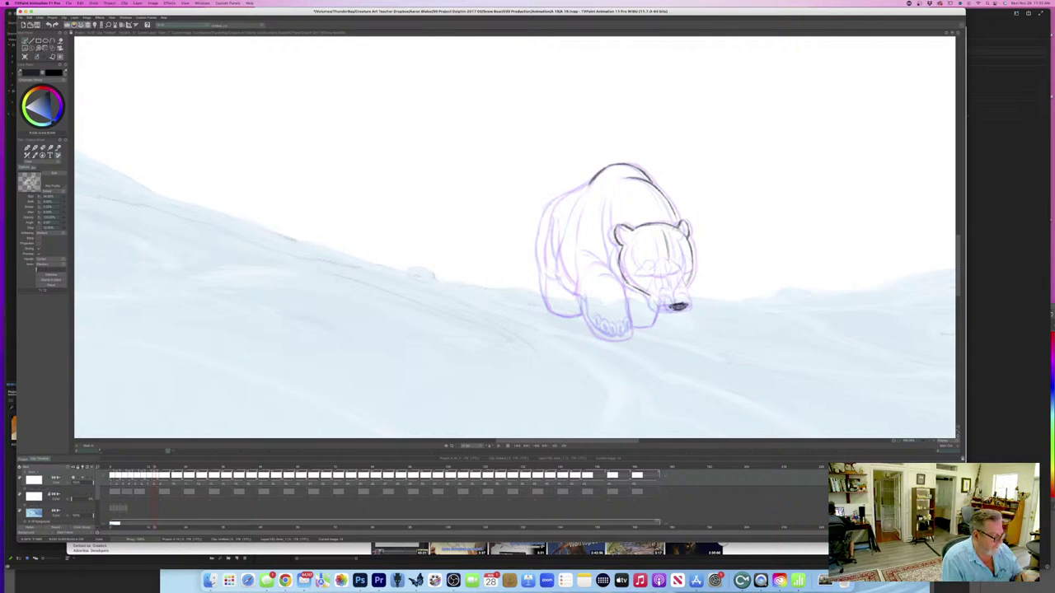
key("Left")
key("Right")
key("Left")
key("Right")
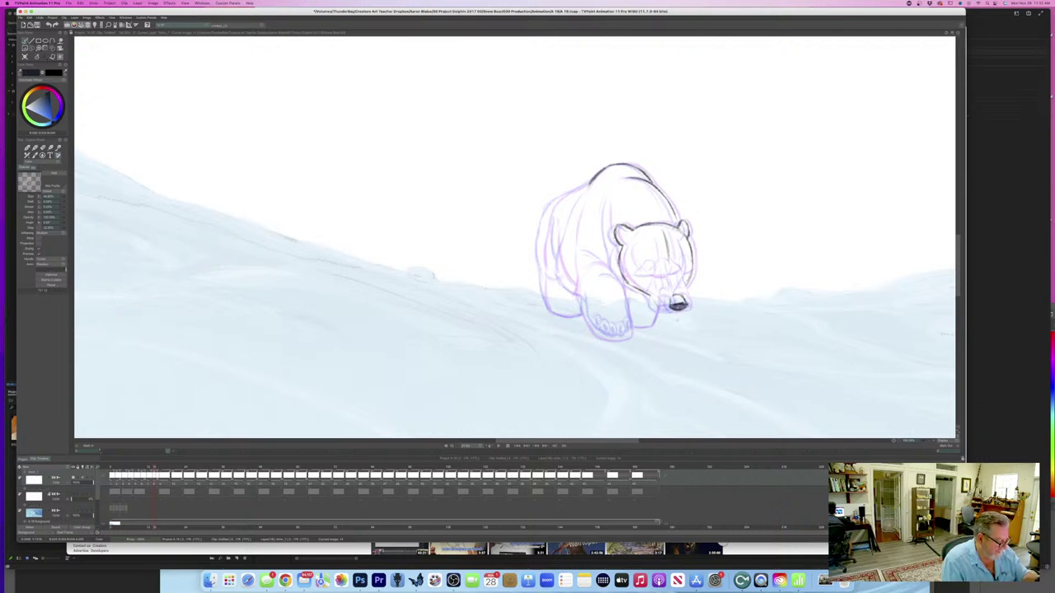
key("Right")
key("Left")
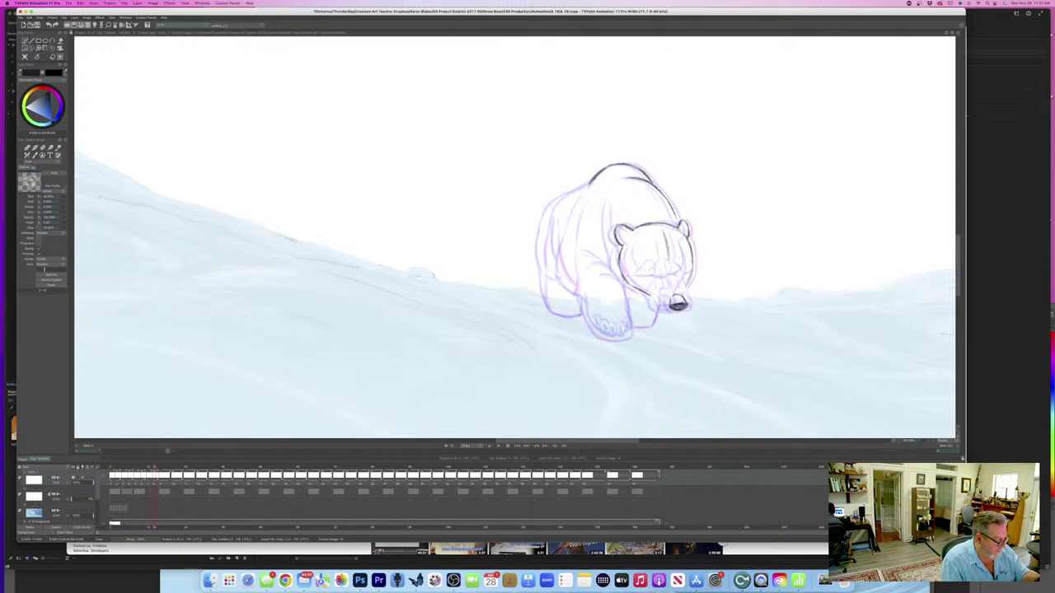
key("Right")
key("Left")
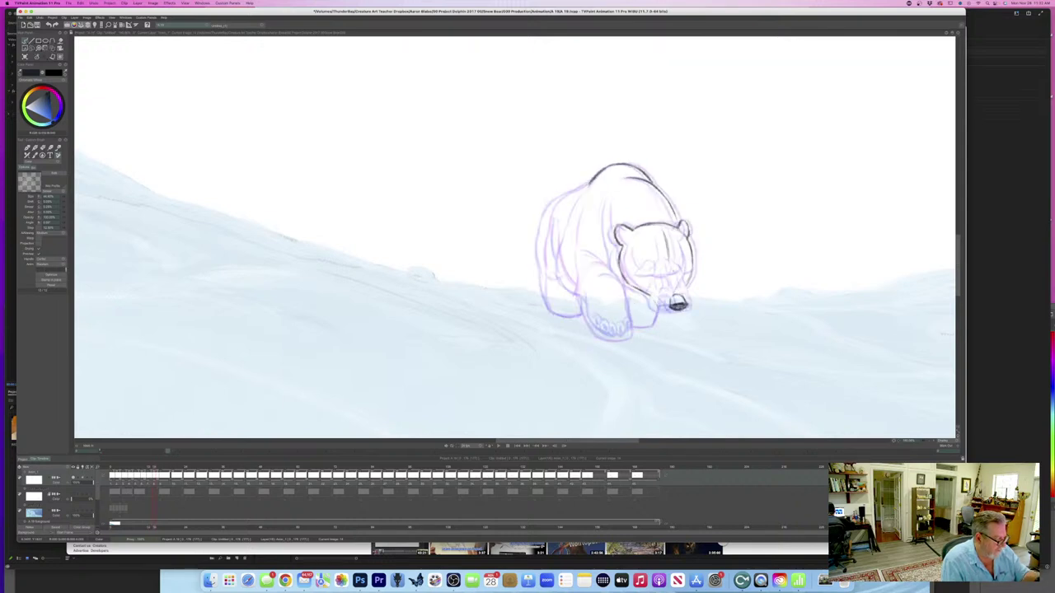
- Draw the far closed eye and the brow arch above it, flipping to the adjacent drawing to match their placement
key("Right")
key("Left")
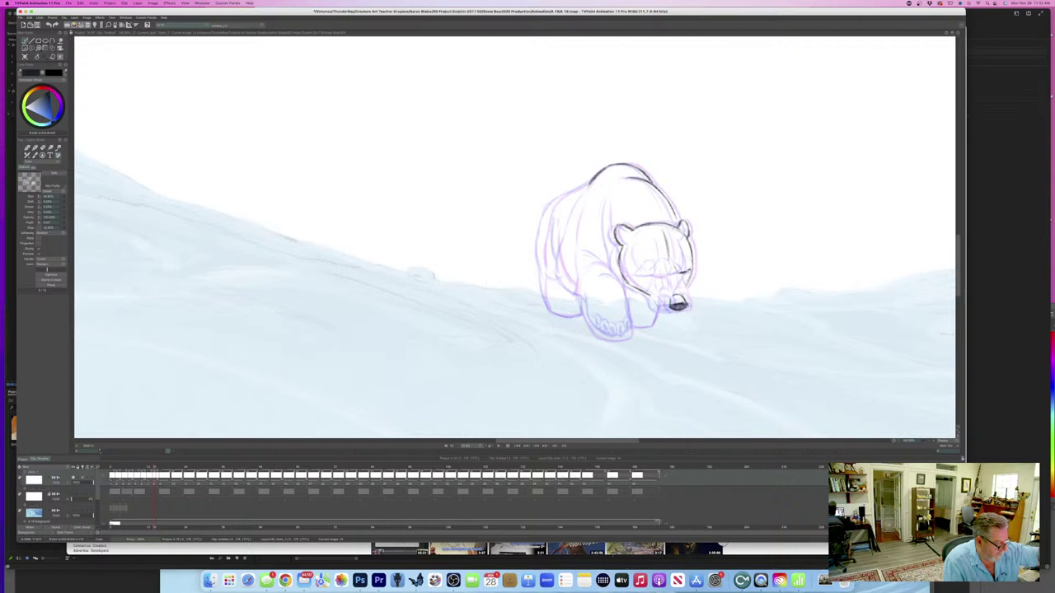
key("Right")
key("Left")
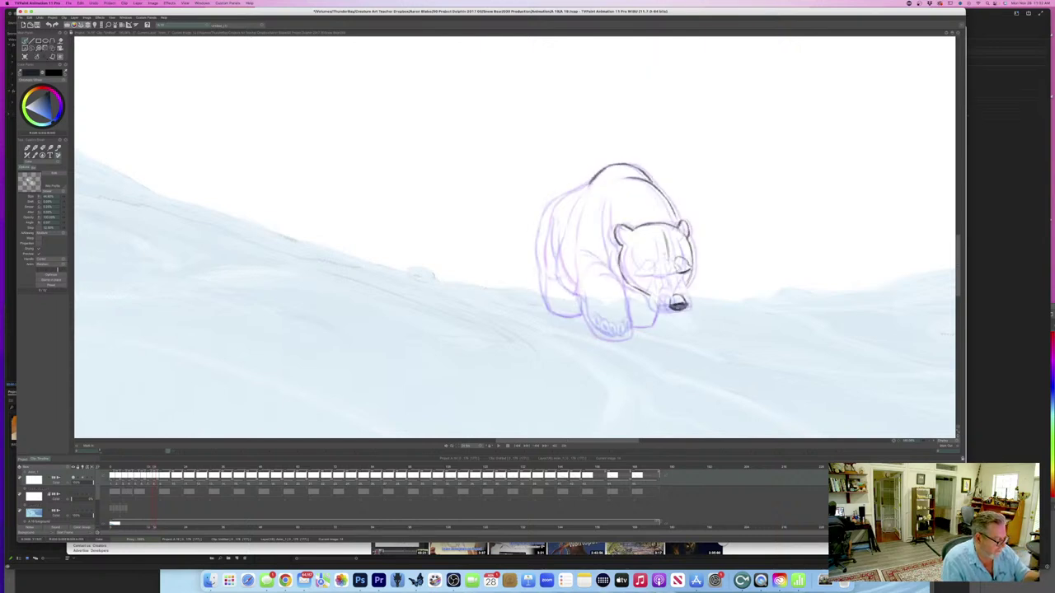
key("Right")
key("Left")
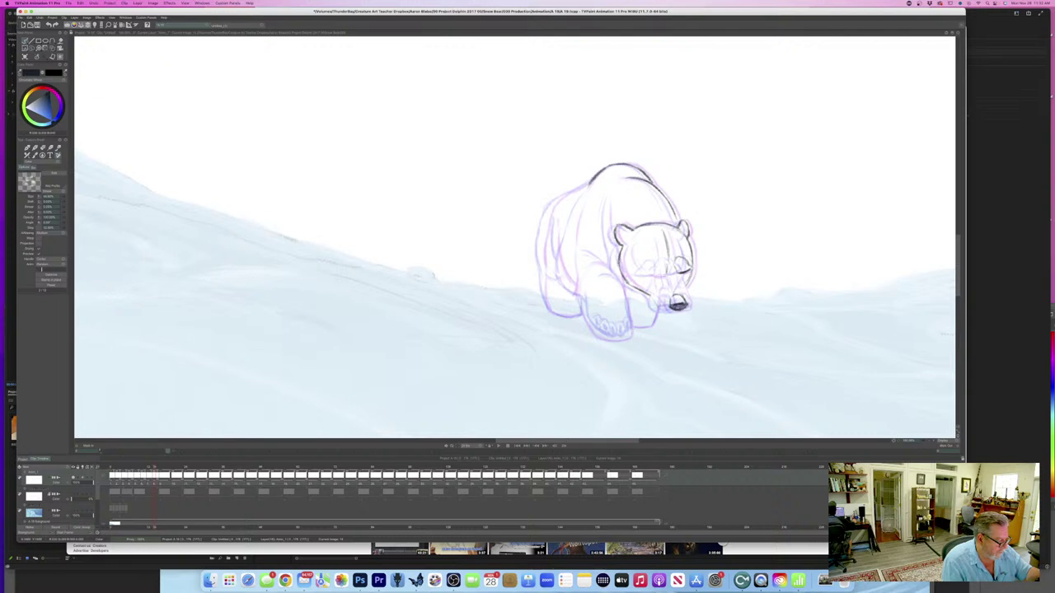
- Draw the near closed eye line with its brow arch, flipping to the adjacent drawing to keep it consistent
key("Right")
key("Left")
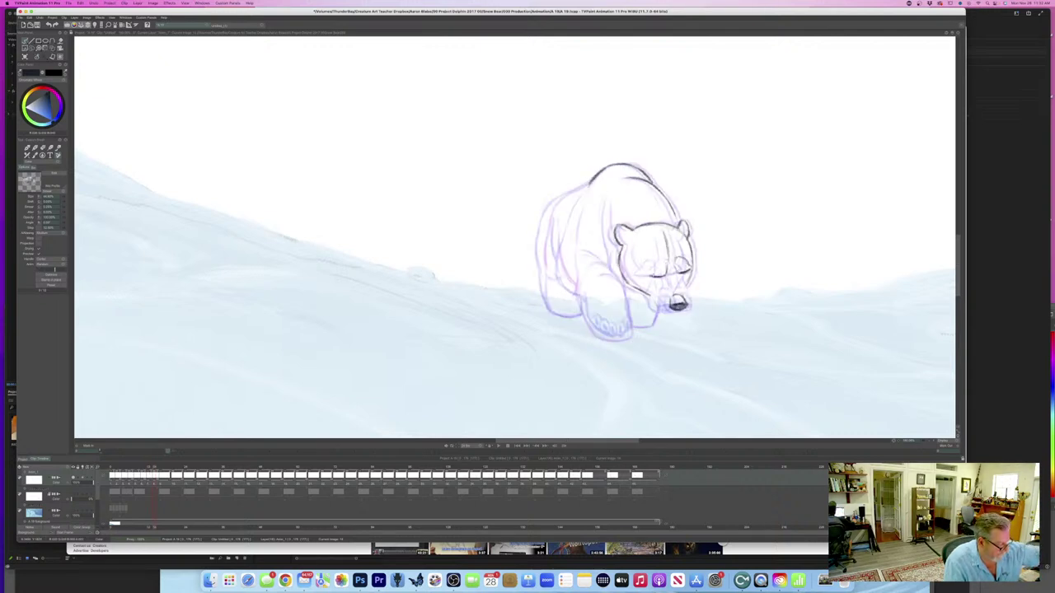
key("Right")
key("Left")
key("Right")
key("Left")
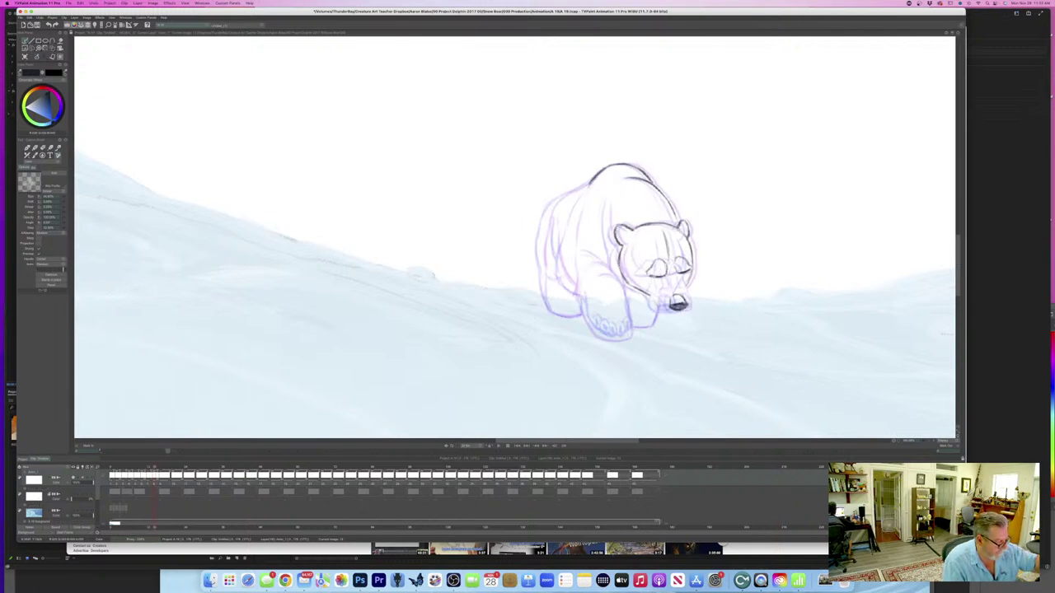
- Draw the bridge of the muzzle between the closed eyes and the nose, flipping to the adjacent drawing for placement
key("Right")
key("Left")
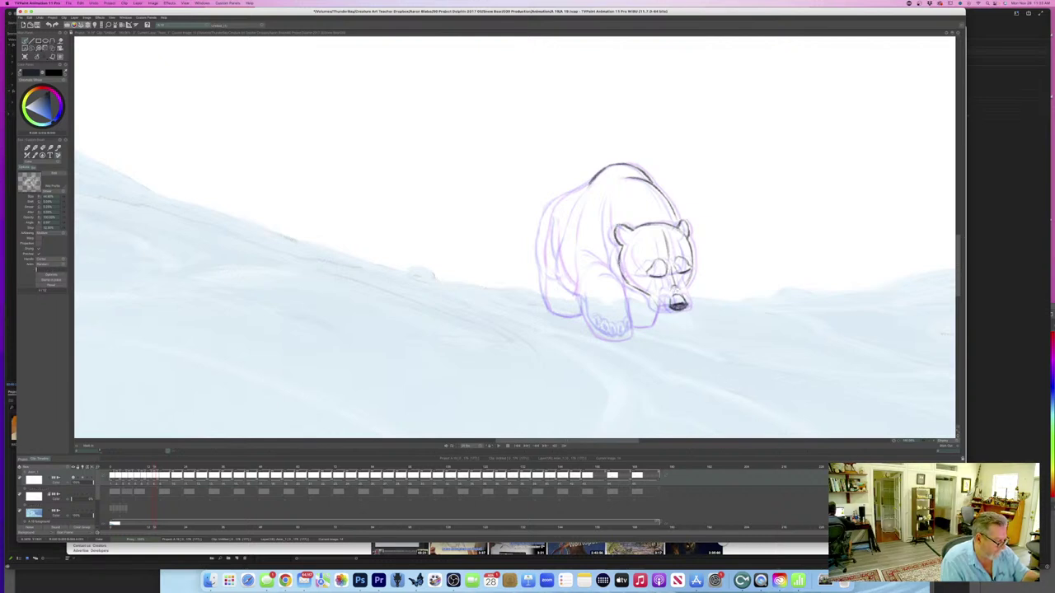
key("Right")
key("Left")
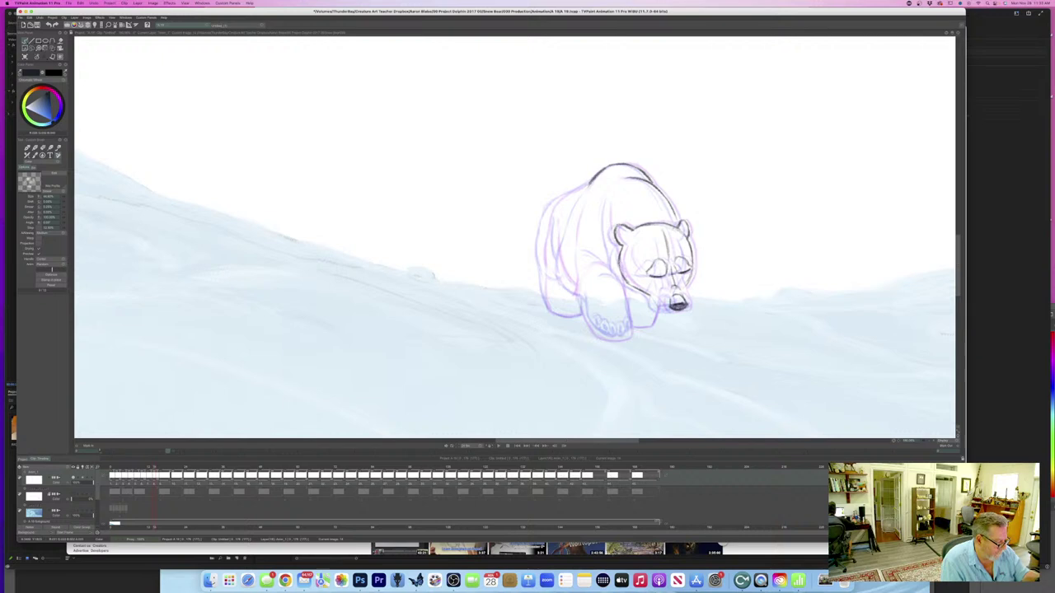
key("Right")
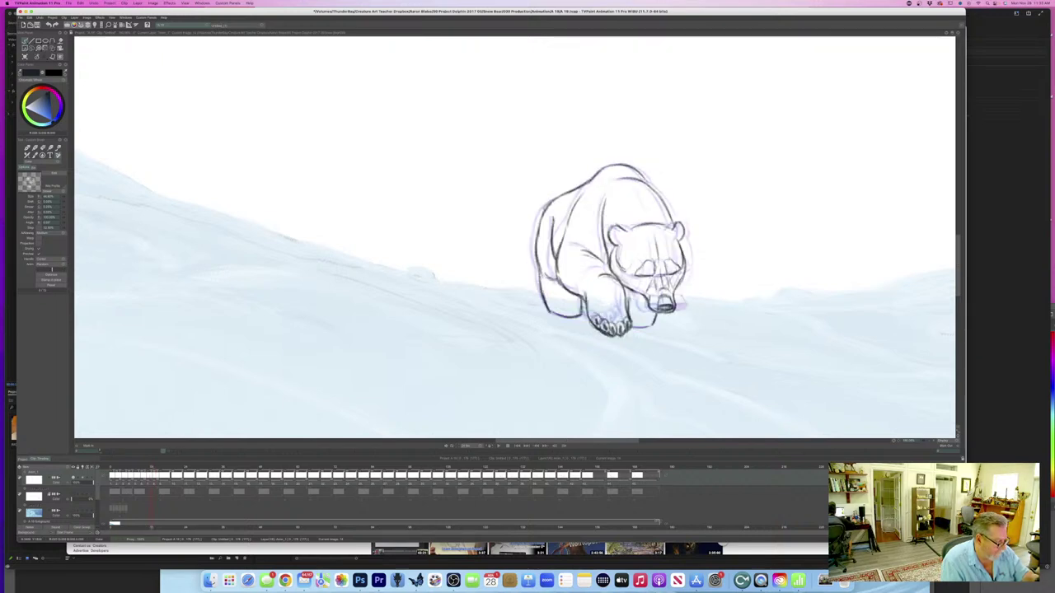
key("Right")
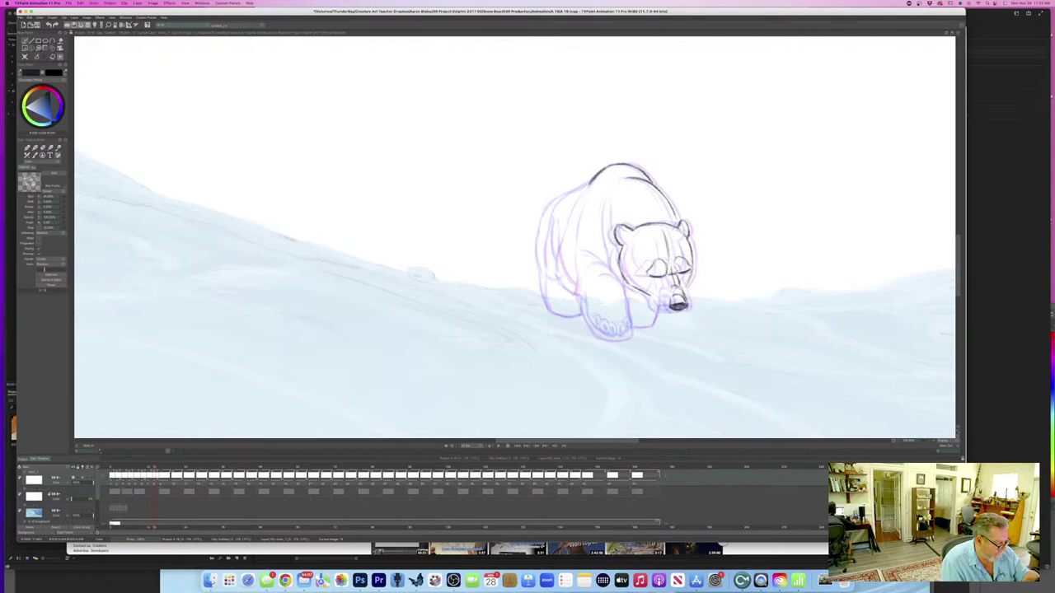
key("Right")
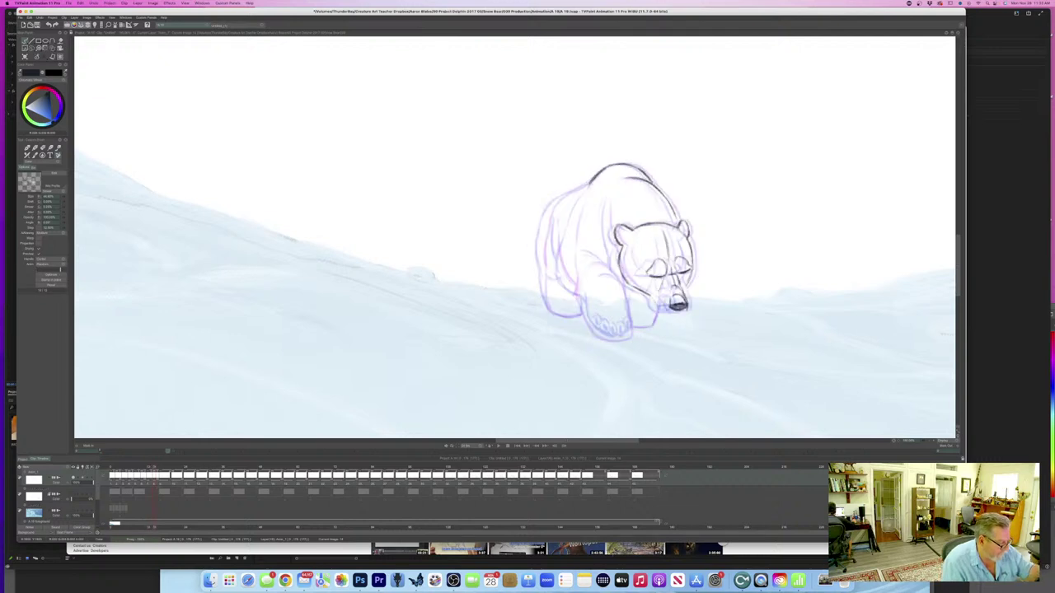
- Outline the side of the muzzle and the chin beneath the nose, flipping against the previous drawing
key("Left")
key("Right")
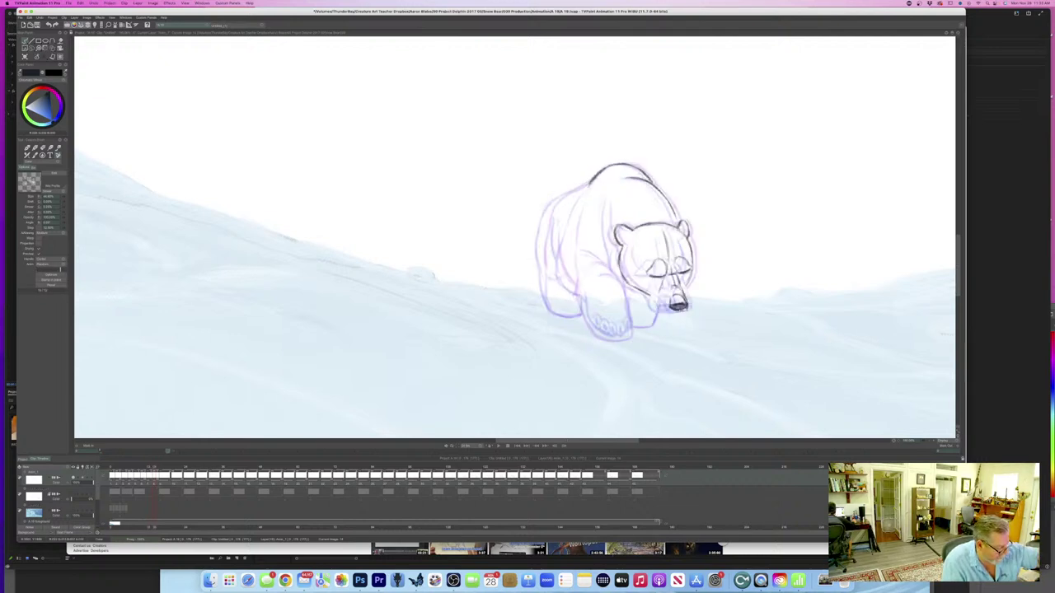
key("Left")
key("Right")
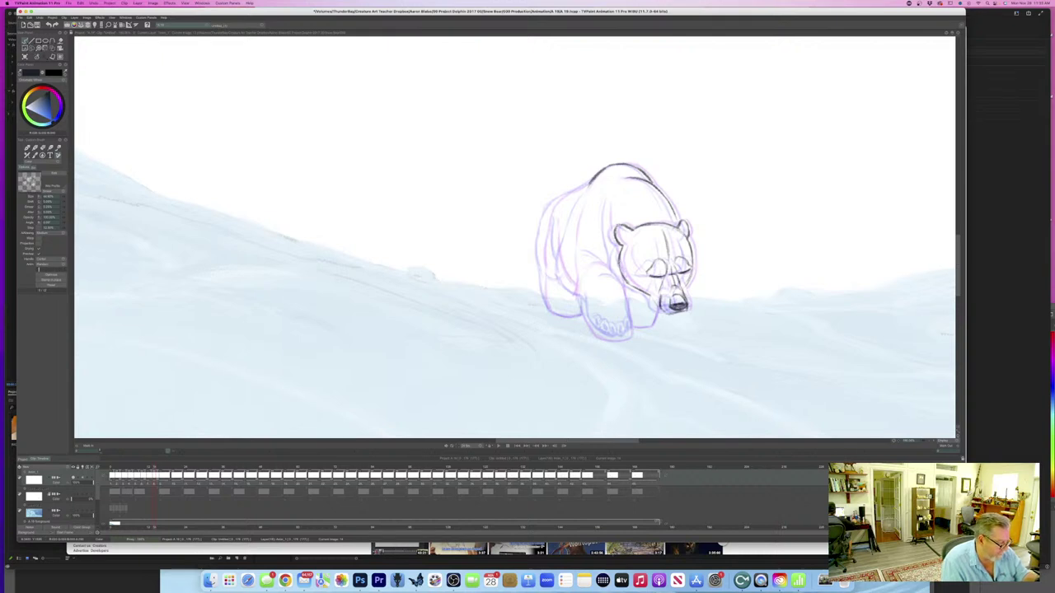
left_click_drag(660, 305, 678, 312)
key("Left")
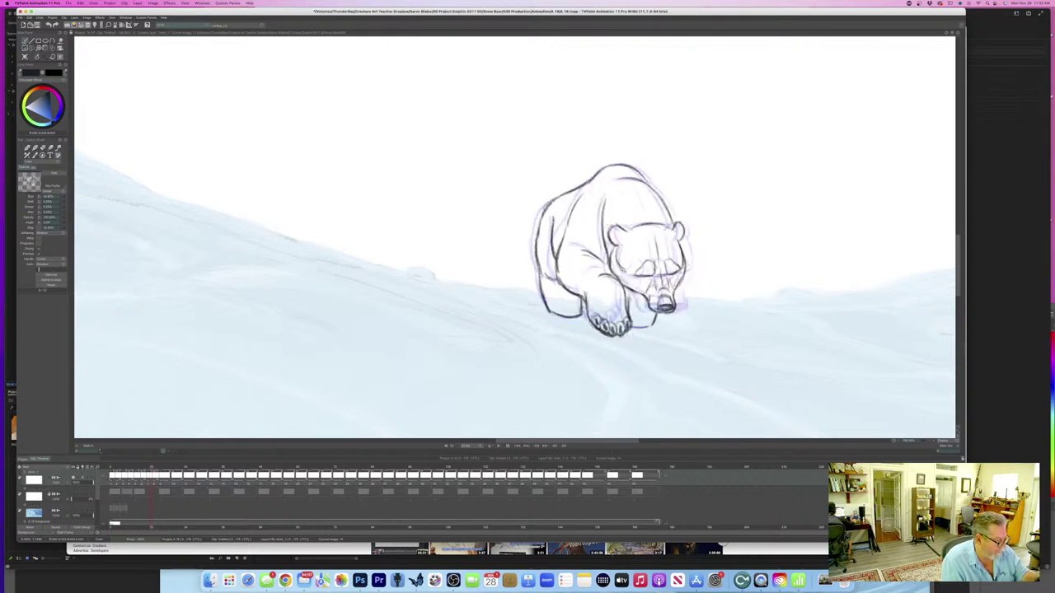
key("Right")
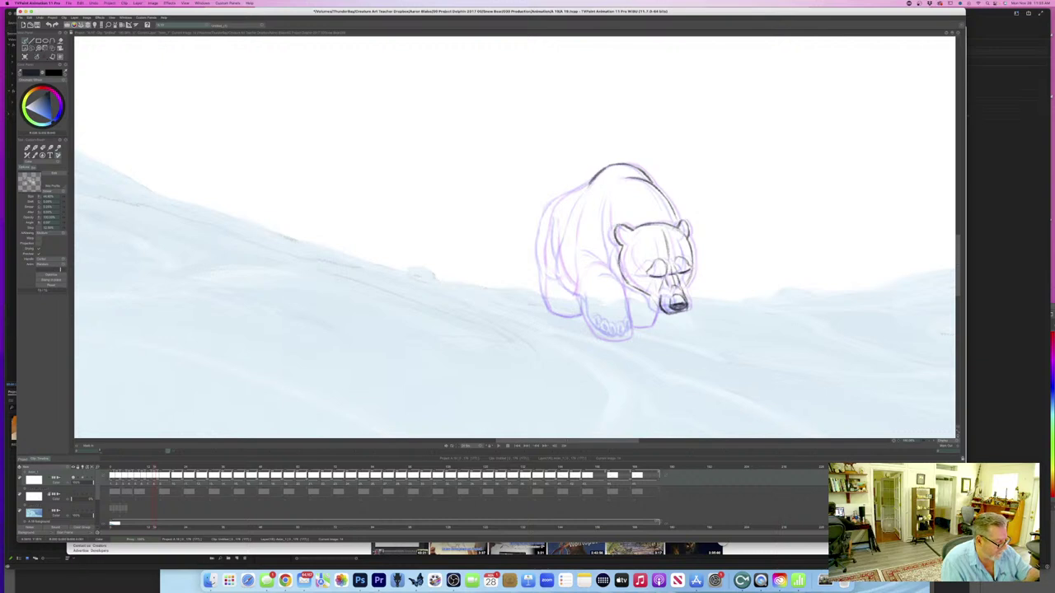
key("Left")
key("Right")
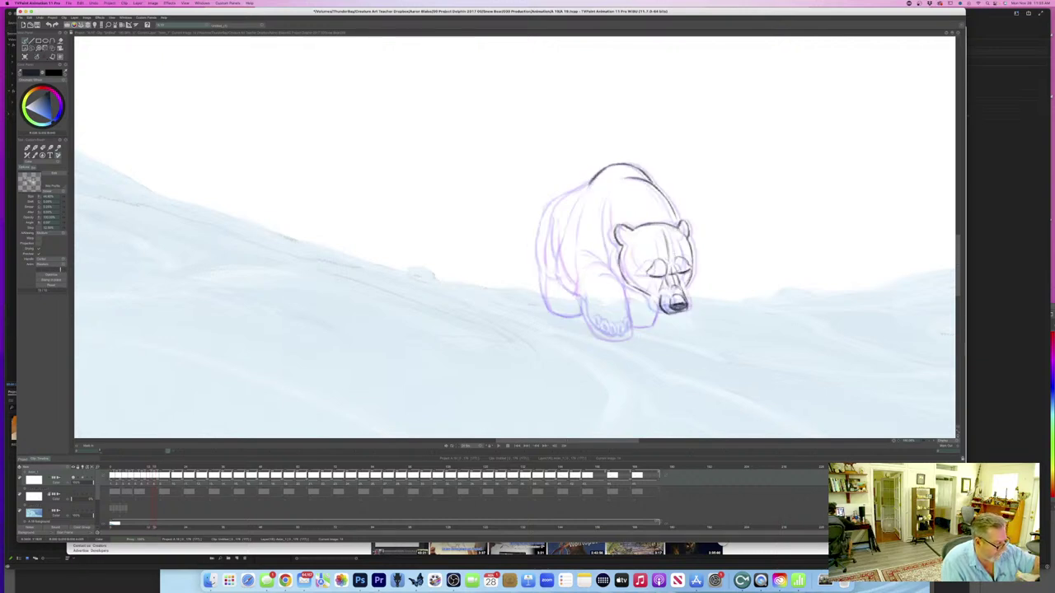
key("Left")
key("Right")
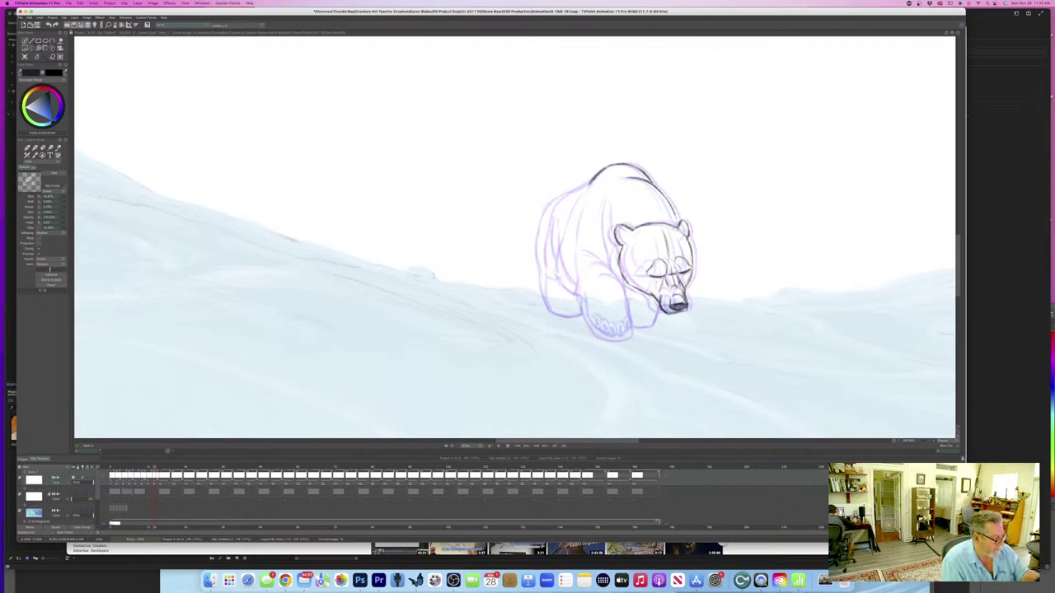
- Strengthen the near cheek and jaw line running down to the muzzle, flipping to compare with the previous drawing
key("Left")
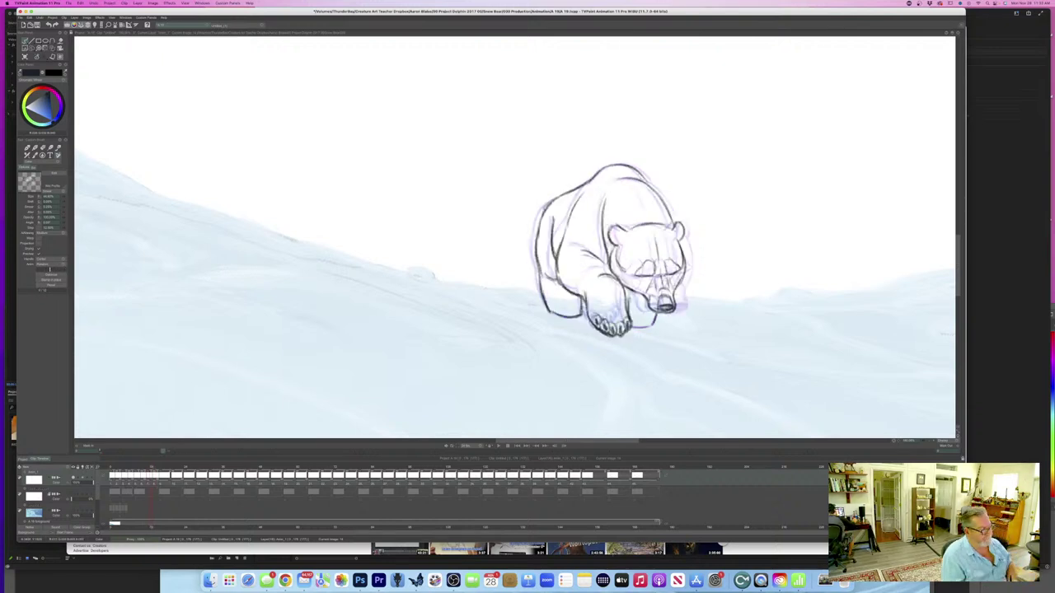
key("Right")
key("Left")
key("Right")
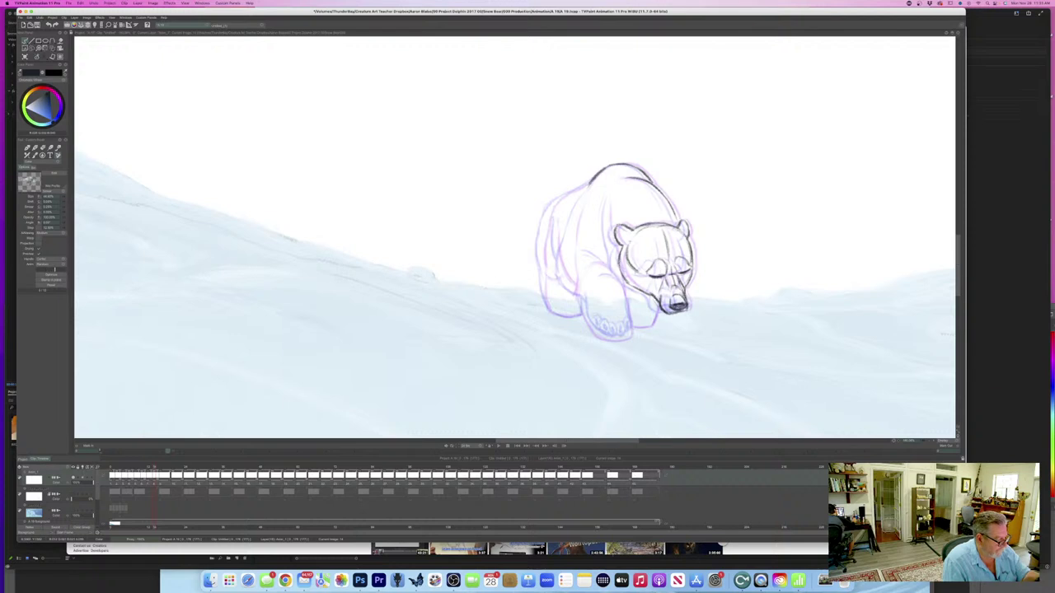
left_click_drag(618, 264, 630, 286)
key("Left")
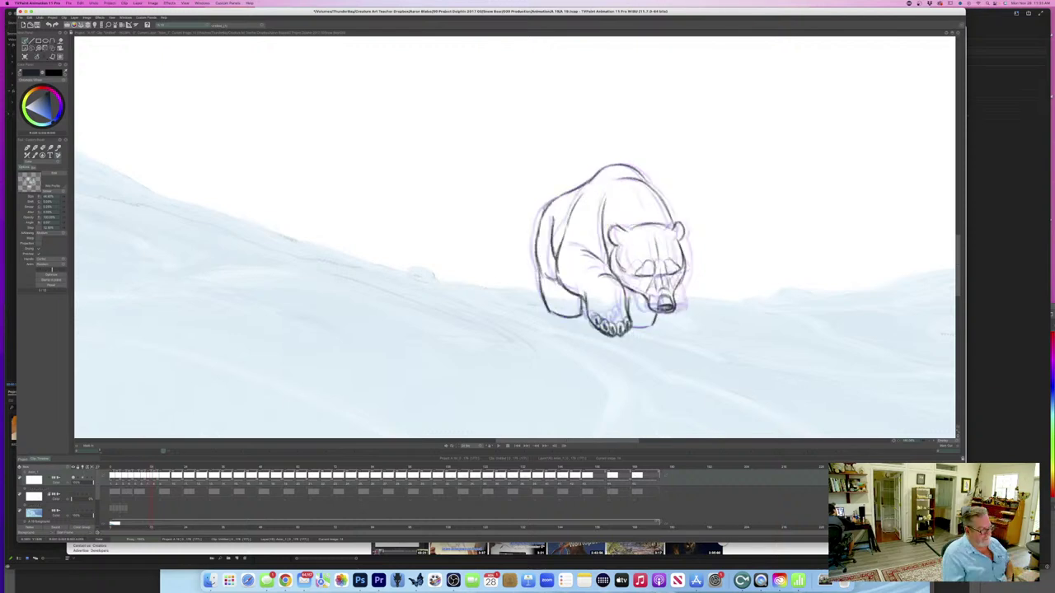
key("Right")
key("Left")
key("Right")
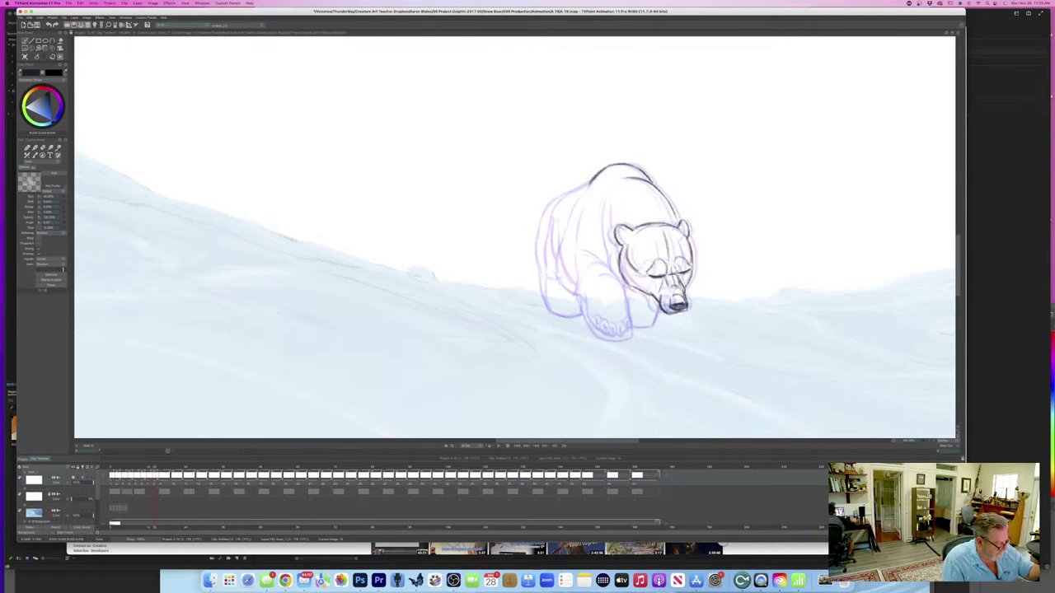
- Trace the far foreleg below the muzzle and the neck line from the shoulder down behind the near ear
left_click_drag(659, 302, 653, 326)
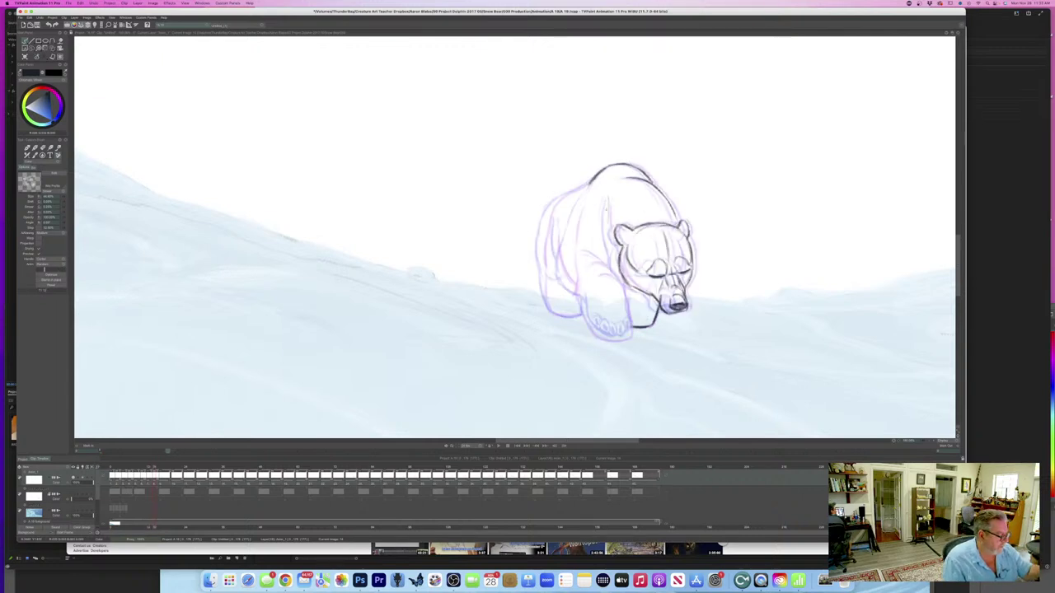
left_click_drag(607, 206, 619, 261)
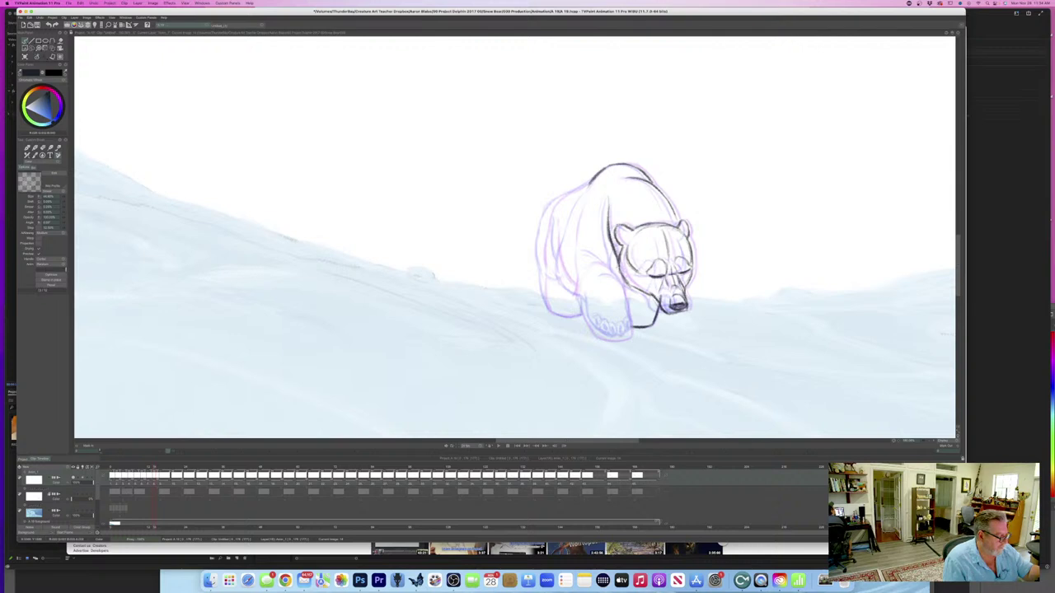
key("Left")
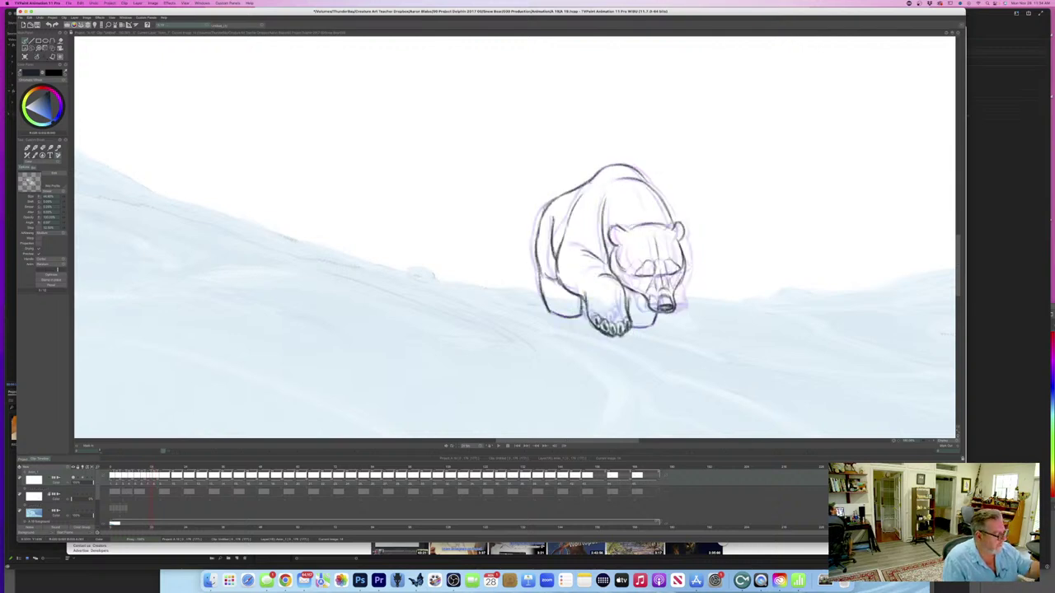
- Trace the rear contour of the near shoulder and foreleg down to the paw, flipping against the previous drawing
key("Right")
mouse_move(592, 180)
left_mouse_down()
mouse_move(571, 261)
mouse_move(597, 338)
left_mouse_up()
key("Left")
key("Right")
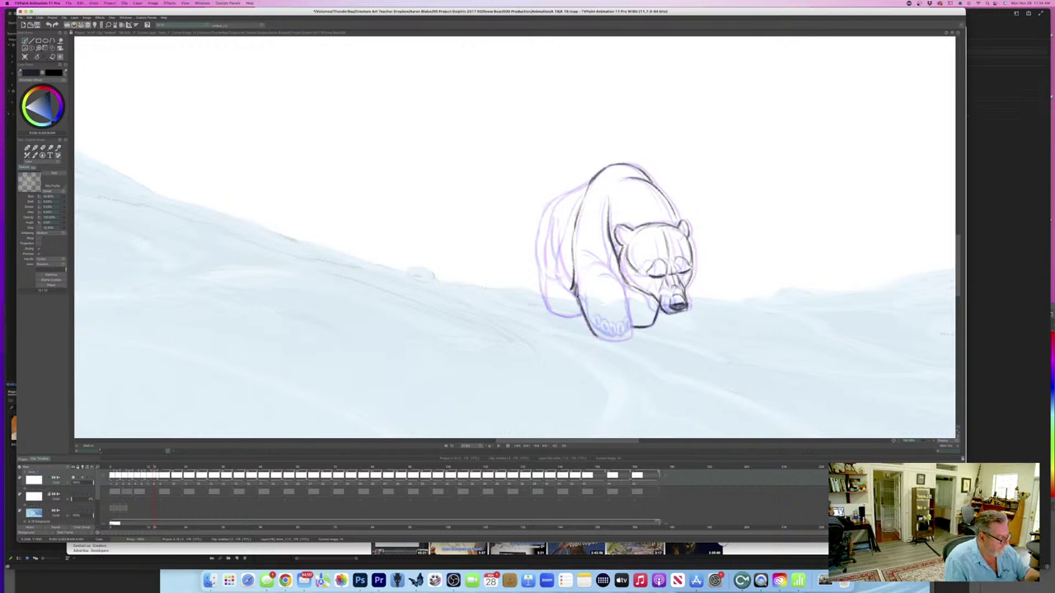
key("Left")
key("Right")
- Draw the front contour of the near foreleg and the bottom of its paw, flipping between the two drawings
mouse_move(590, 260)
left_mouse_down()
mouse_move(623, 290)
mouse_move(632, 336)
mouse_move(596, 337)
mouse_move(627, 339)
left_mouse_up()
key("Left")
key("Right")
key("Left")
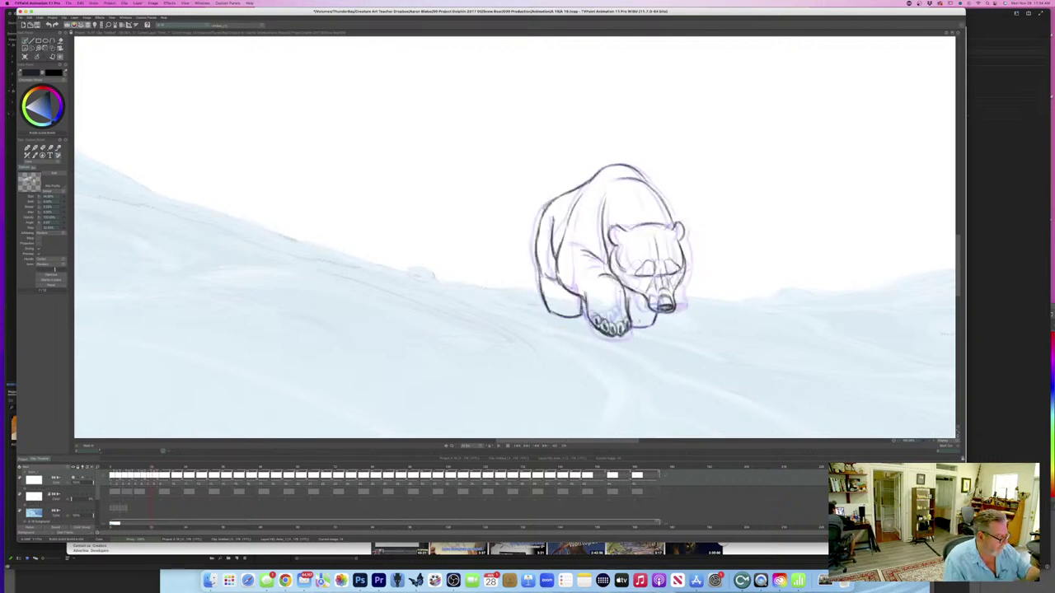
key("Right")
key("Left")
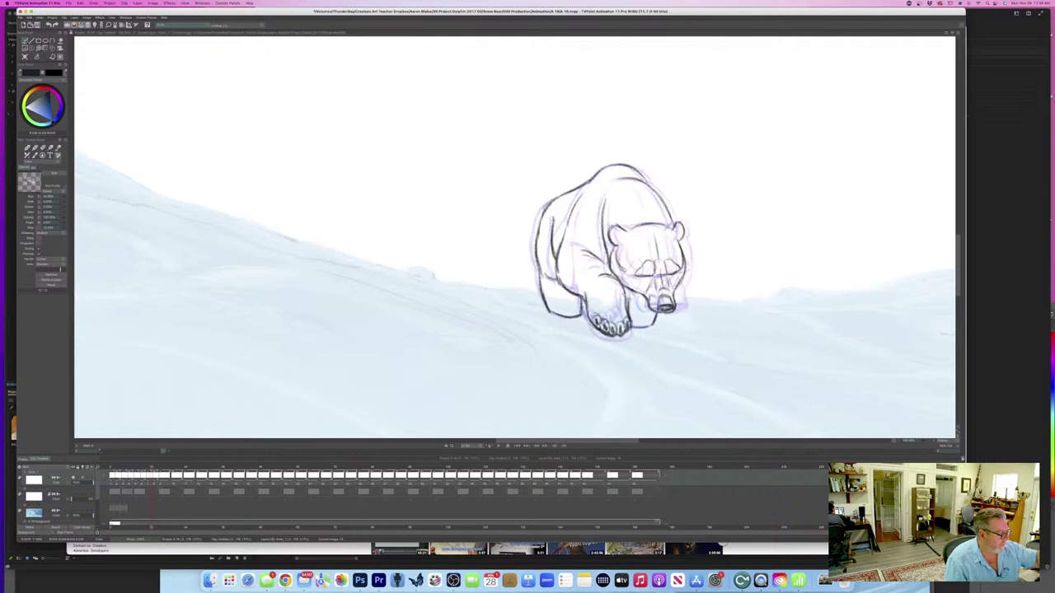
- Trace the back line from the shoulder hump to the rump, flipping to match the previous drawing
key("Right")
left_click_drag(594, 178, 548, 216)
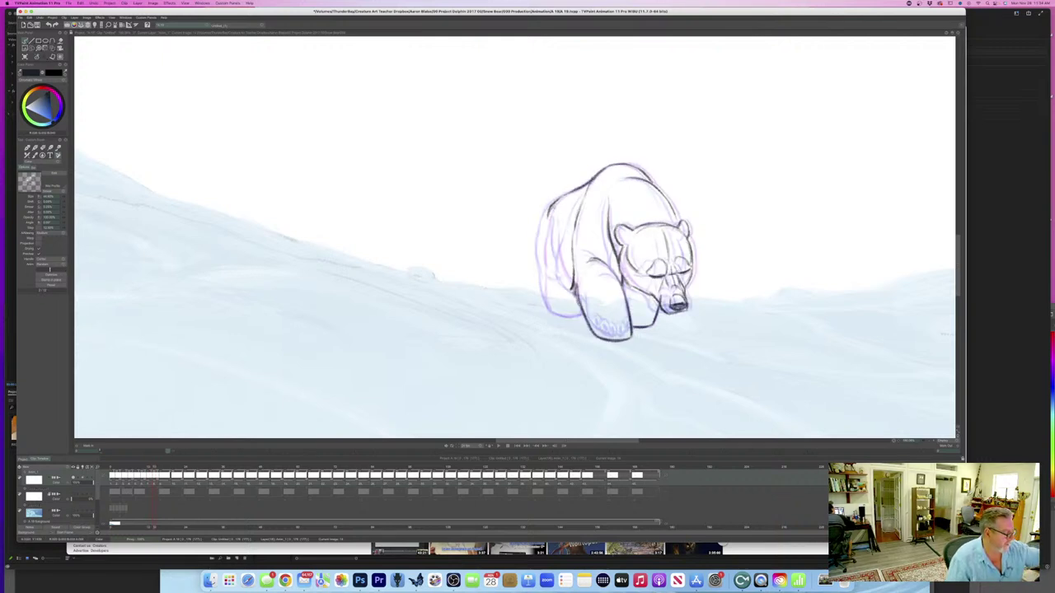
key("Left")
key("Right")
key("Left")
key("Right")
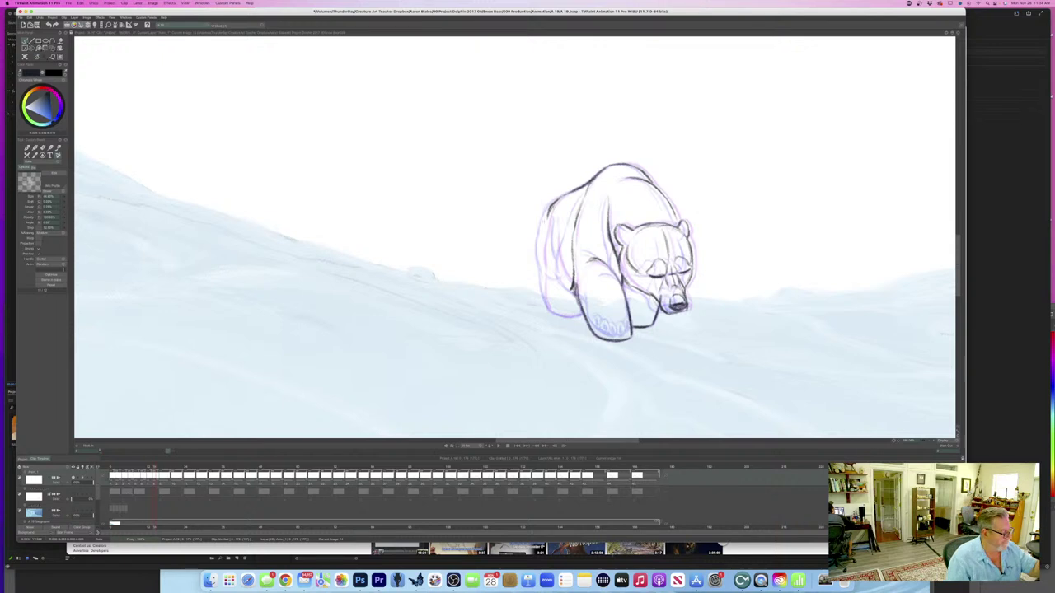
- Outline the rump and hind leg down to the foot and along its underside, checking against the previous drawing
left_click_drag(549, 213, 540, 271)
key("Left")
key("Right")
left_click_drag(543, 256, 542, 301)
mouse_move(549, 293)
left_mouse_down()
mouse_move(544, 313)
mouse_move(582, 318)
left_mouse_up()
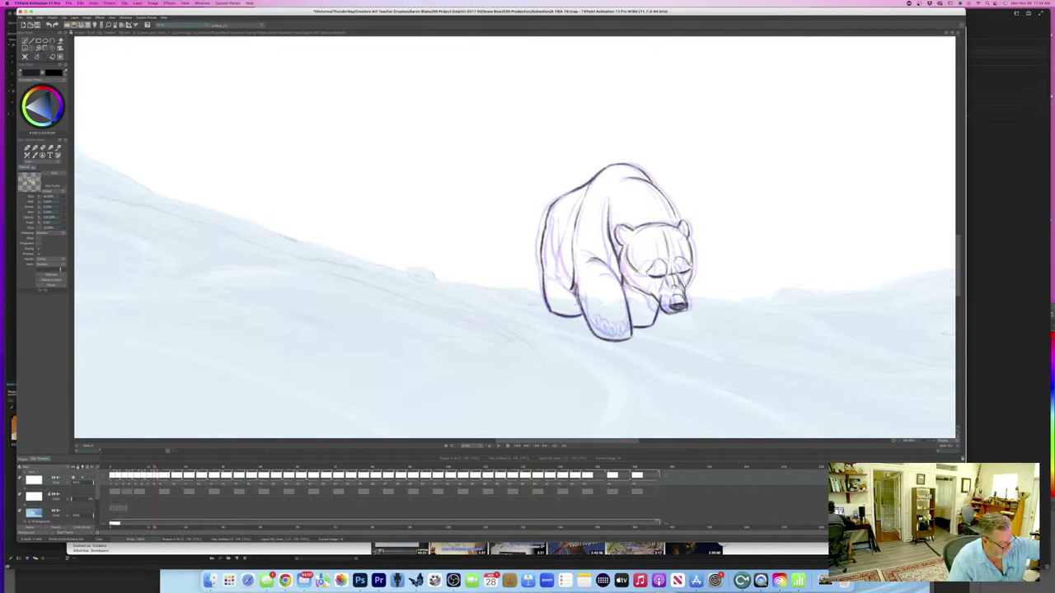
- Draw the inner flank line and the short belly fold between the hind leg and the near foreleg
key("Left")
key("Right")
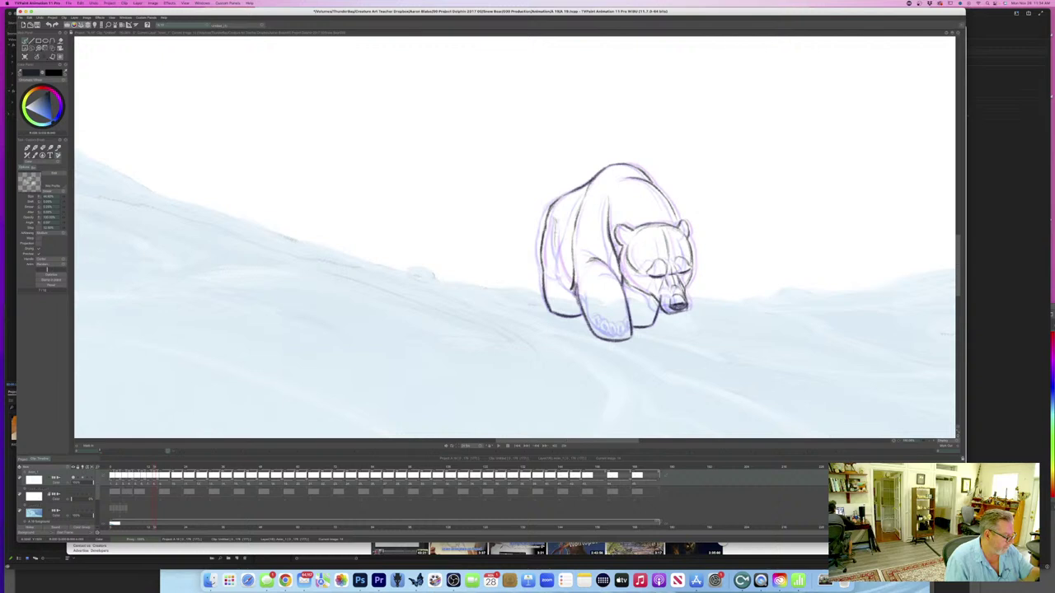
mouse_move(554, 227)
left_mouse_down()
mouse_move(575, 289)
mouse_move(566, 276)
left_mouse_up()
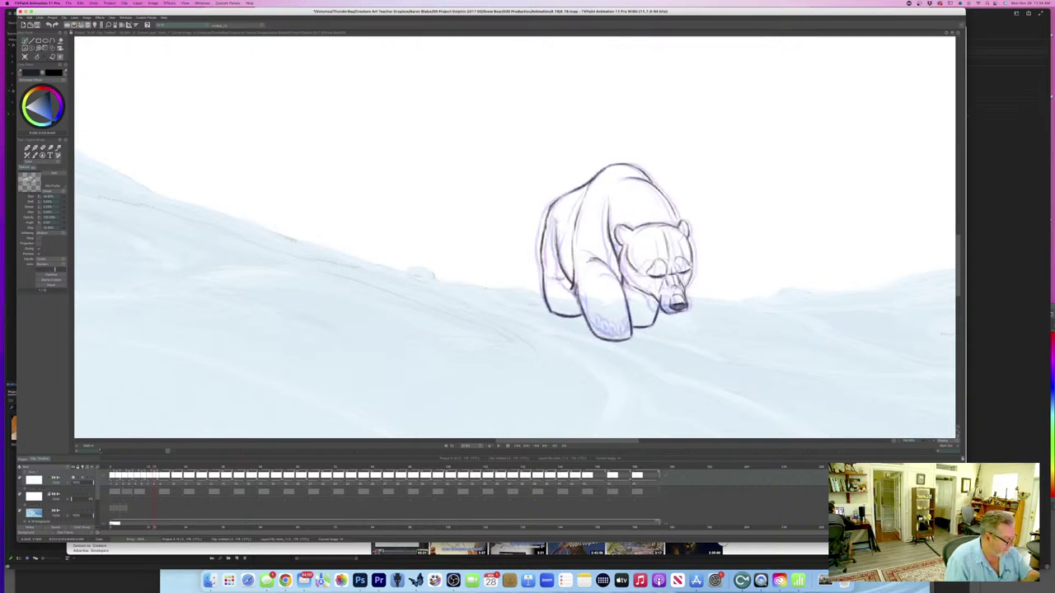
left_click_drag(550, 274, 567, 282)
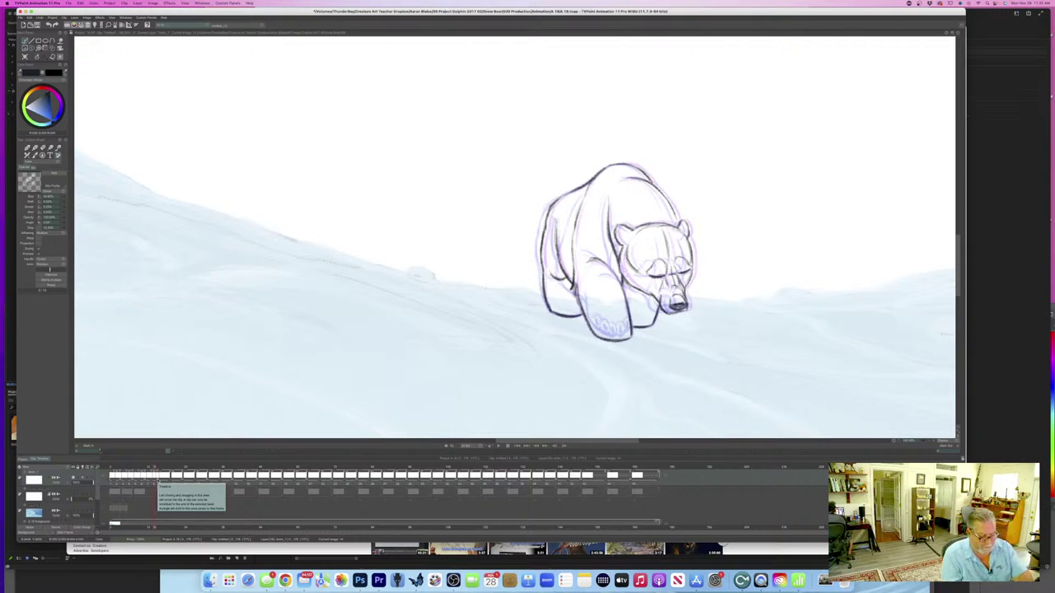
- Play back the walk animation with the whole scene in view to review the cleaned-up drawings
left_click(956, 434)
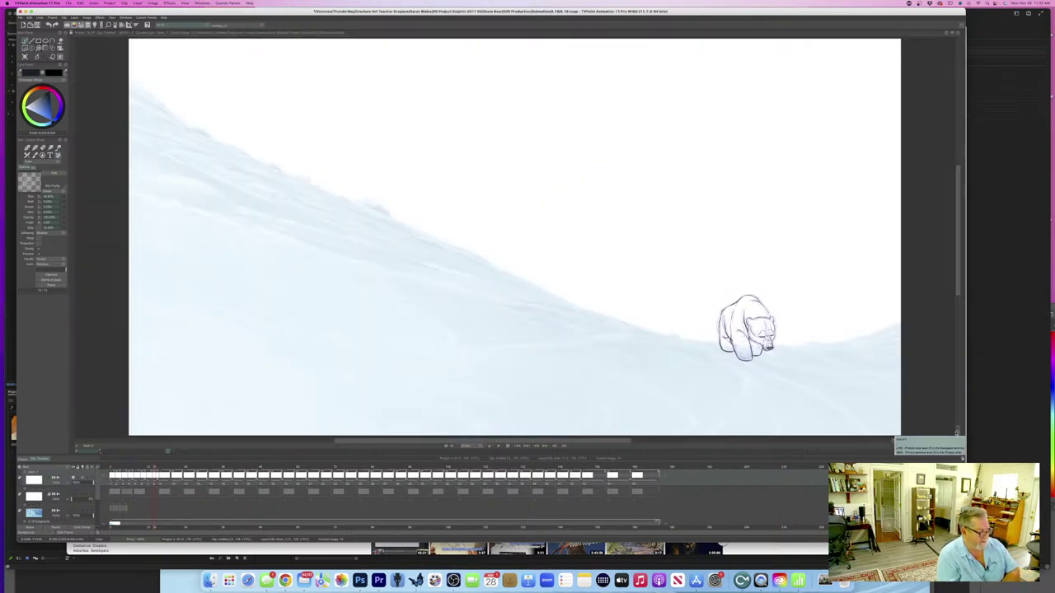
left_click(499, 447)
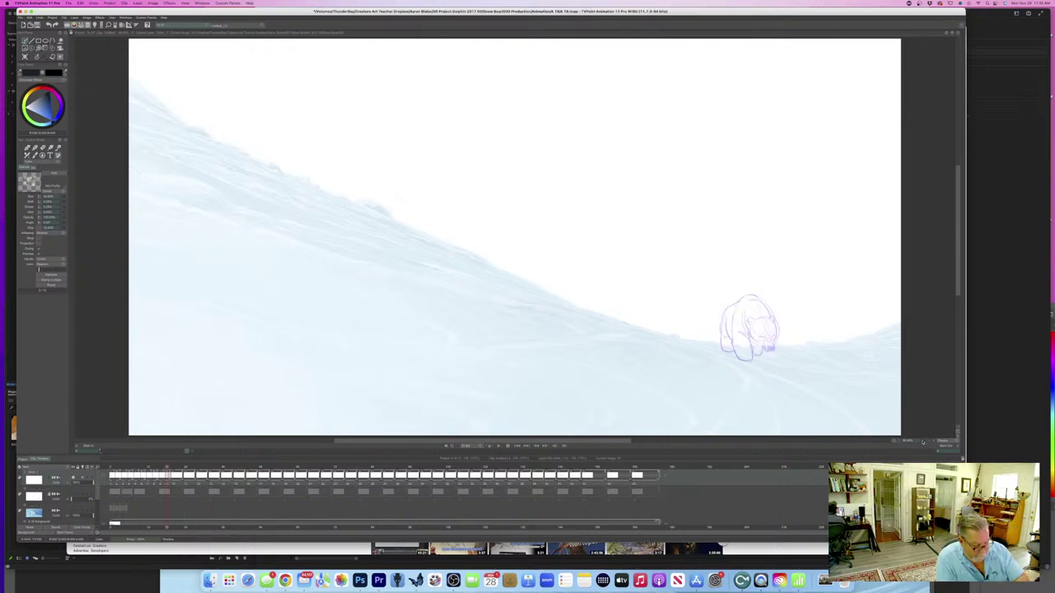
- Trace the crest of the shoulder hump and its slope toward the head in dark line on the next rough bear drawing
left_click_drag(921, 440, 925, 439)
left_click_drag(542, 442, 609, 445)
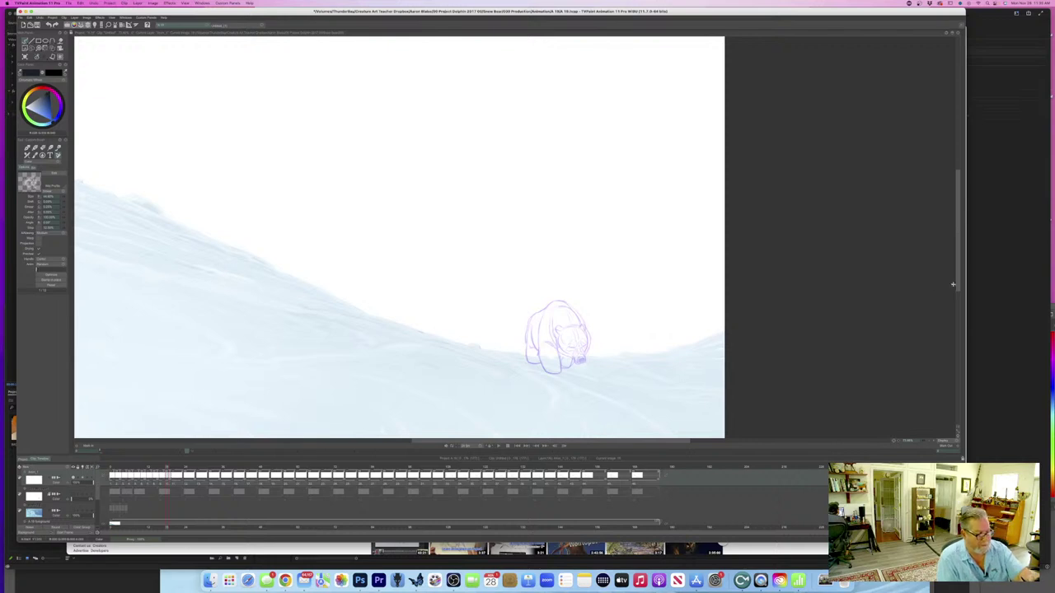
scroll(952, 285, "down", 3)
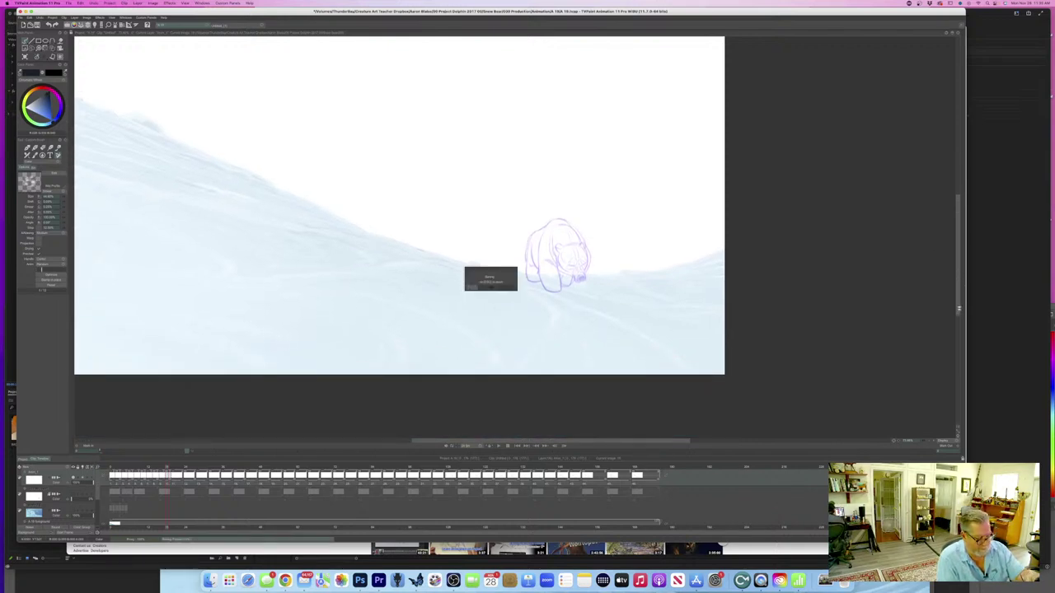
left_click_drag(921, 440, 935, 443)
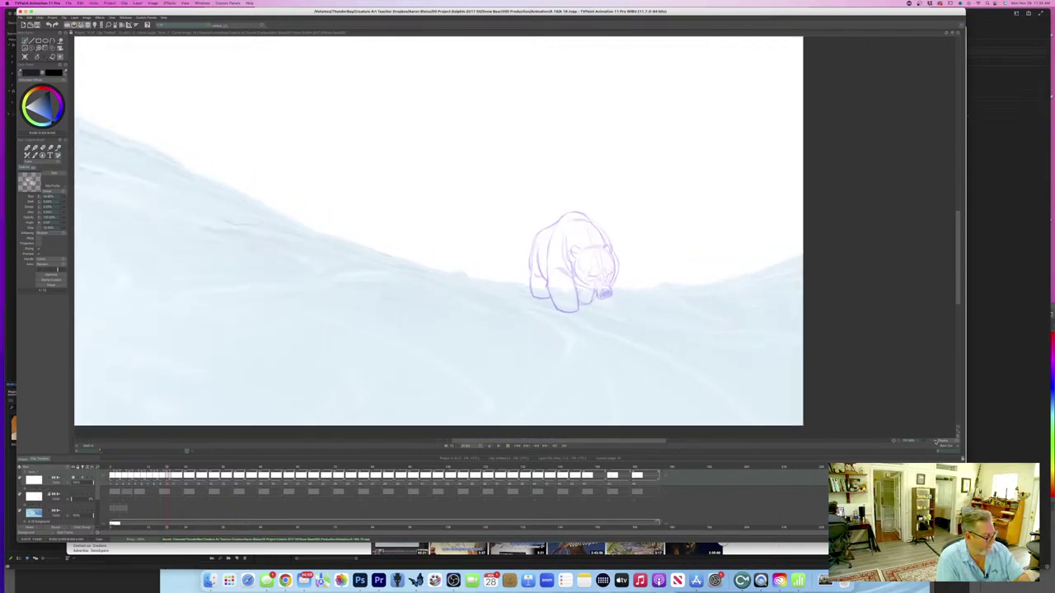
left_click(937, 441)
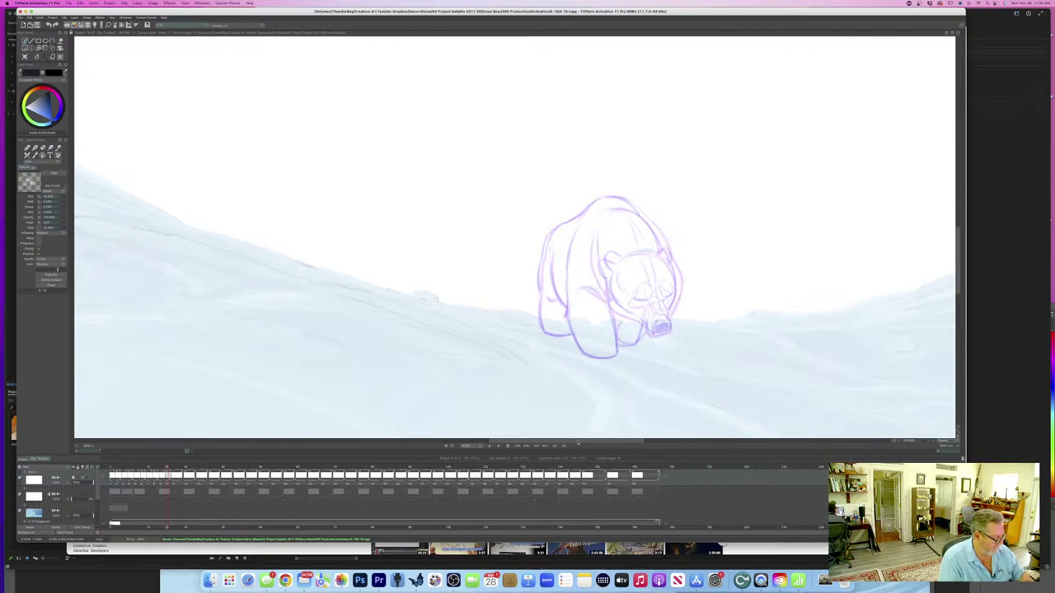
left_click_drag(578, 443, 593, 441)
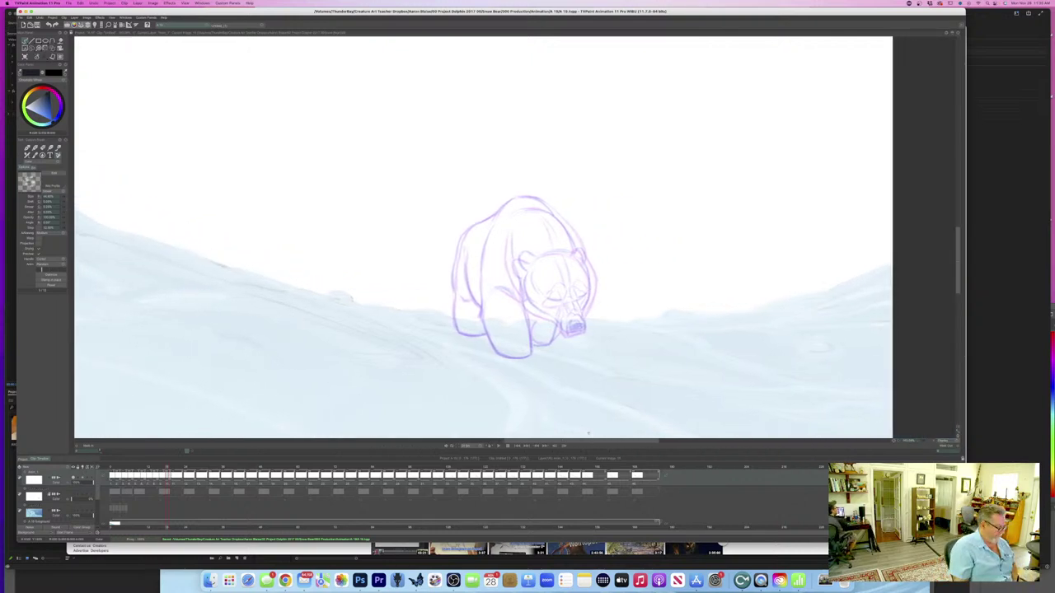
key("Left")
key("Right")
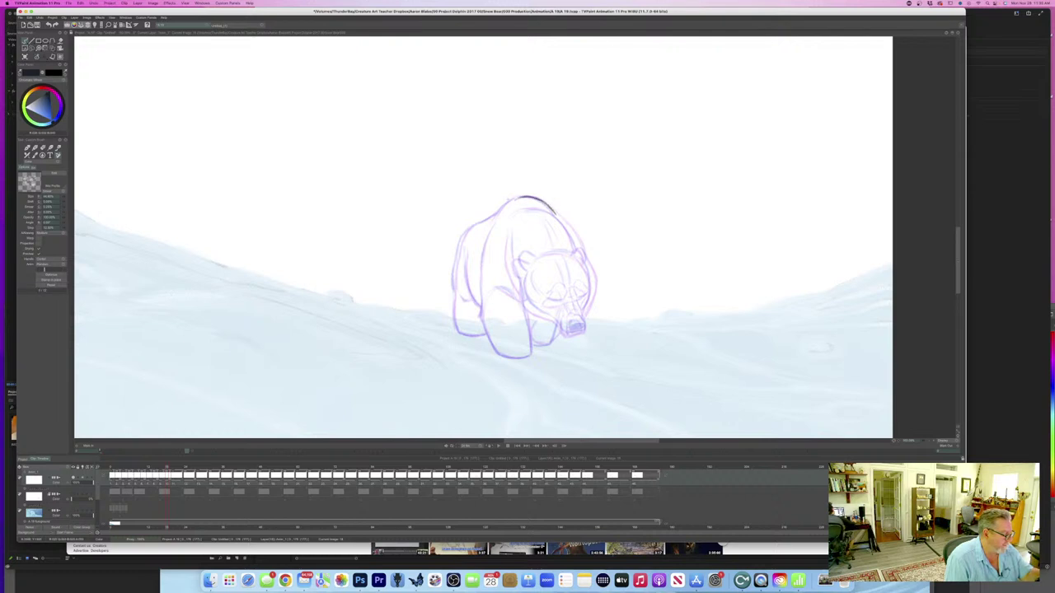
key("Right")
key("Left")
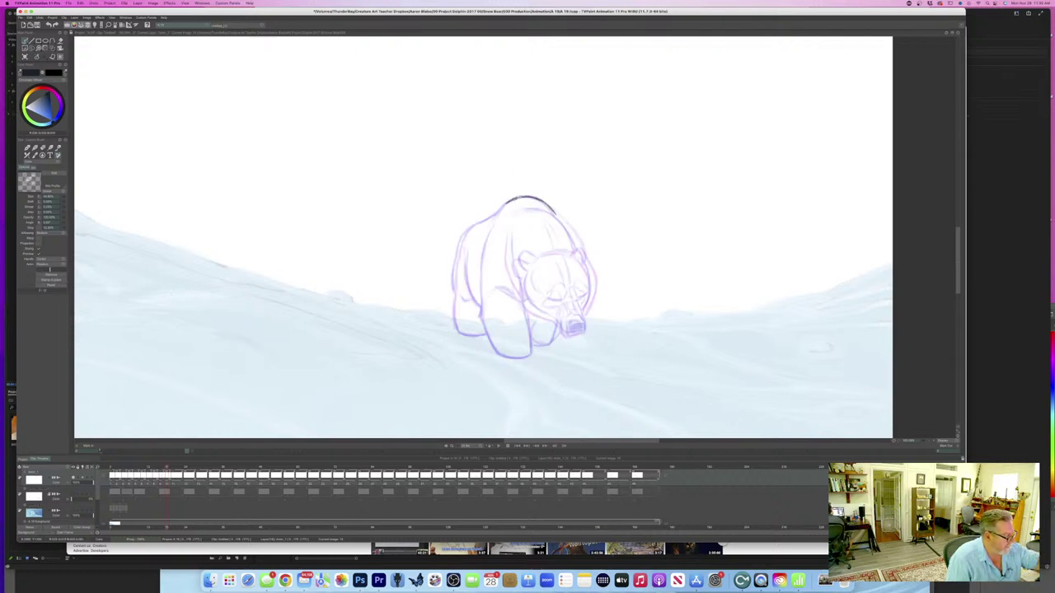
- Extend the shoulder hump's outline down to the start of the back, flipping to match the neighbouring drawings
left_click_drag(519, 197, 503, 206)
key("Left")
key("Right")
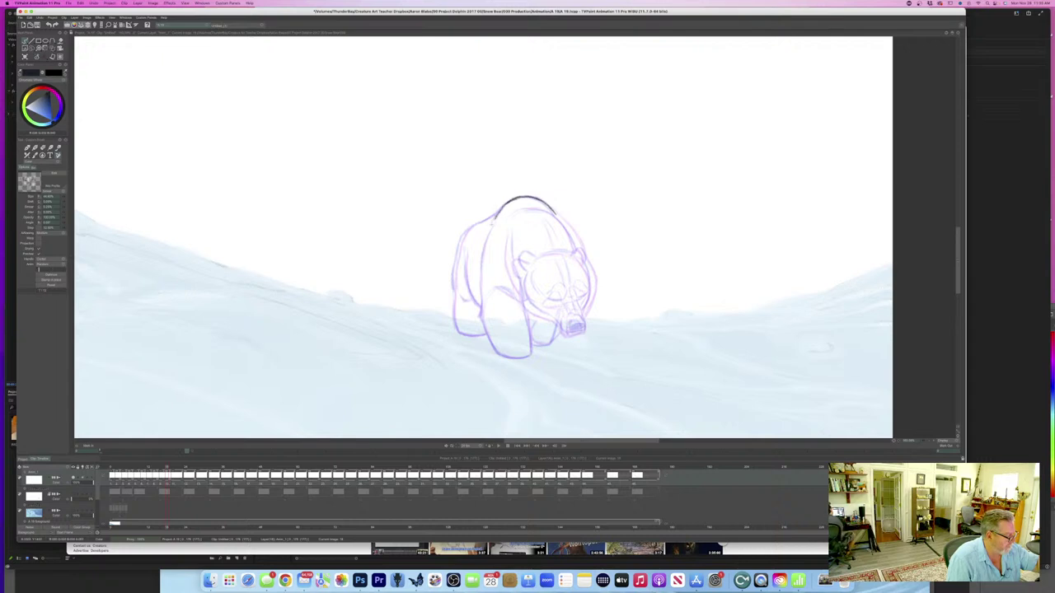
key("Right")
key("Left")
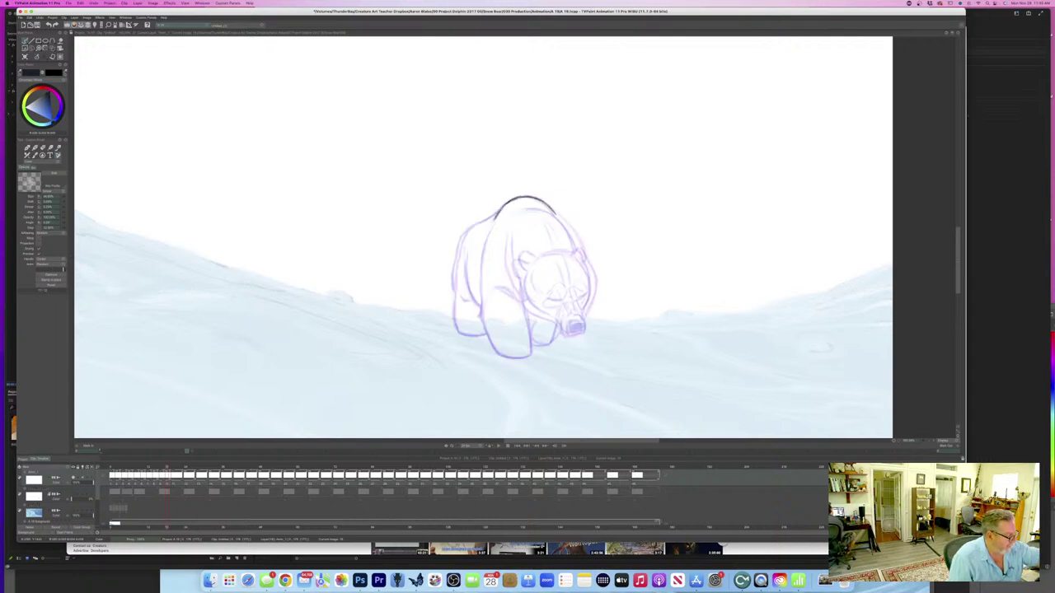
- Trace the back, rump and hind leg down to the foot, plus the inner flank line
mouse_move(480, 222)
left_mouse_down()
mouse_move(459, 245)
mouse_move(453, 328)
left_mouse_up()
key("Left")
key("Right")
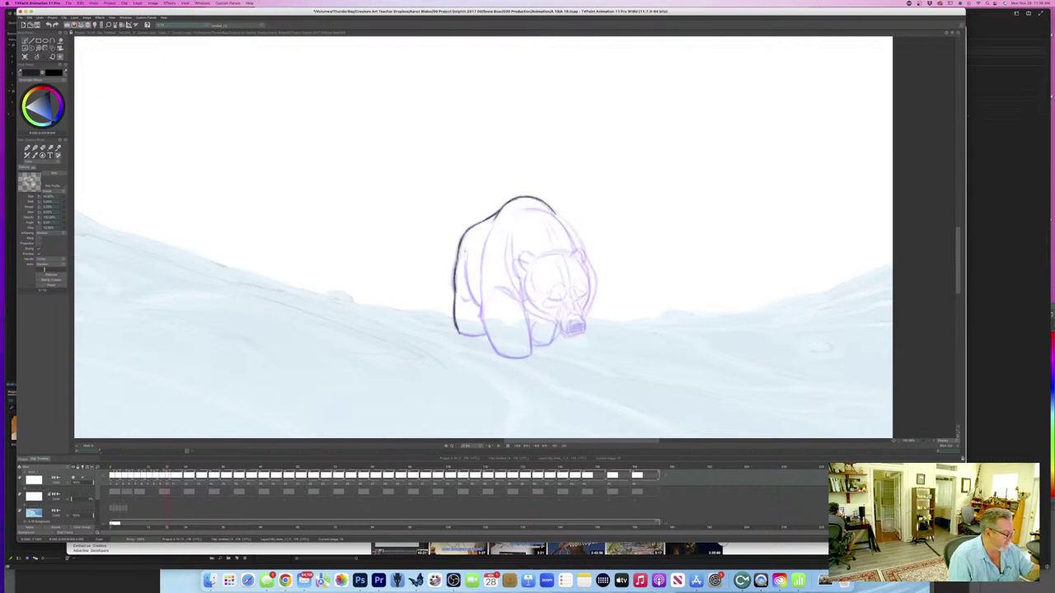
mouse_move(465, 262)
left_mouse_down()
mouse_move(481, 310)
mouse_move(472, 300)
left_mouse_up()
key("Left")
key("Right")
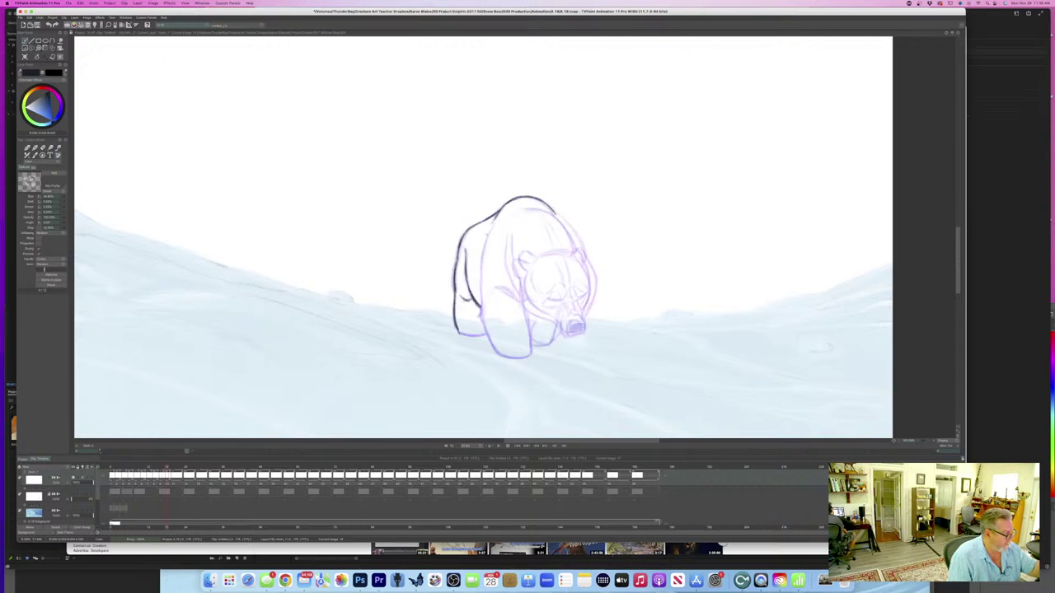
- Outline the near shoulder and foreleg around the paw, and close the underside of the hind foot
mouse_move(488, 231)
left_mouse_down()
mouse_move(480, 319)
mouse_move(493, 346)
left_mouse_up()
left_click_drag(482, 321, 497, 356)
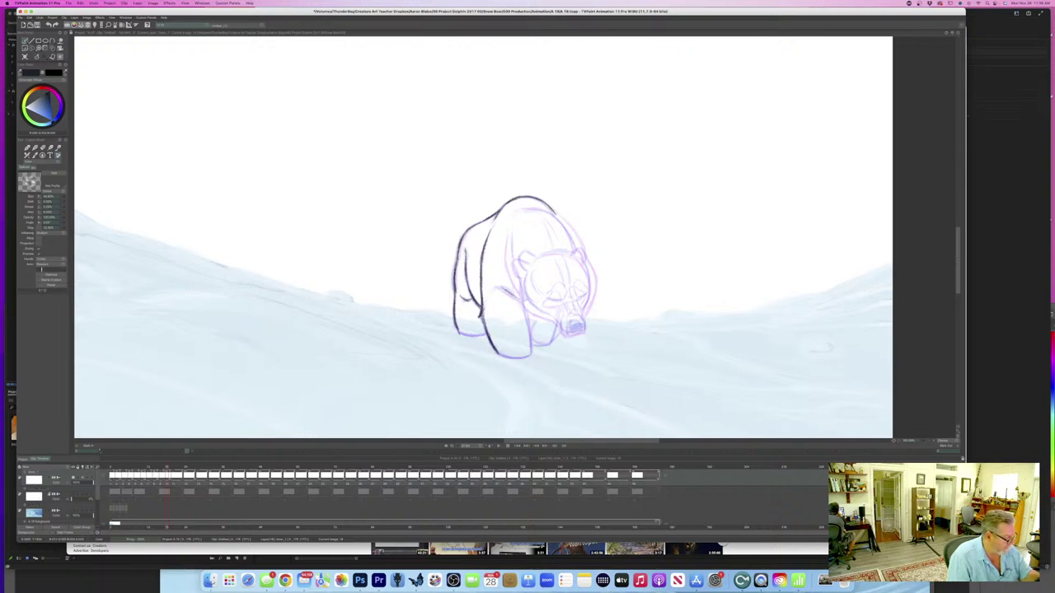
mouse_move(525, 311)
left_mouse_down()
mouse_move(533, 352)
mouse_move(496, 351)
mouse_move(519, 358)
mouse_move(458, 334)
left_mouse_up()
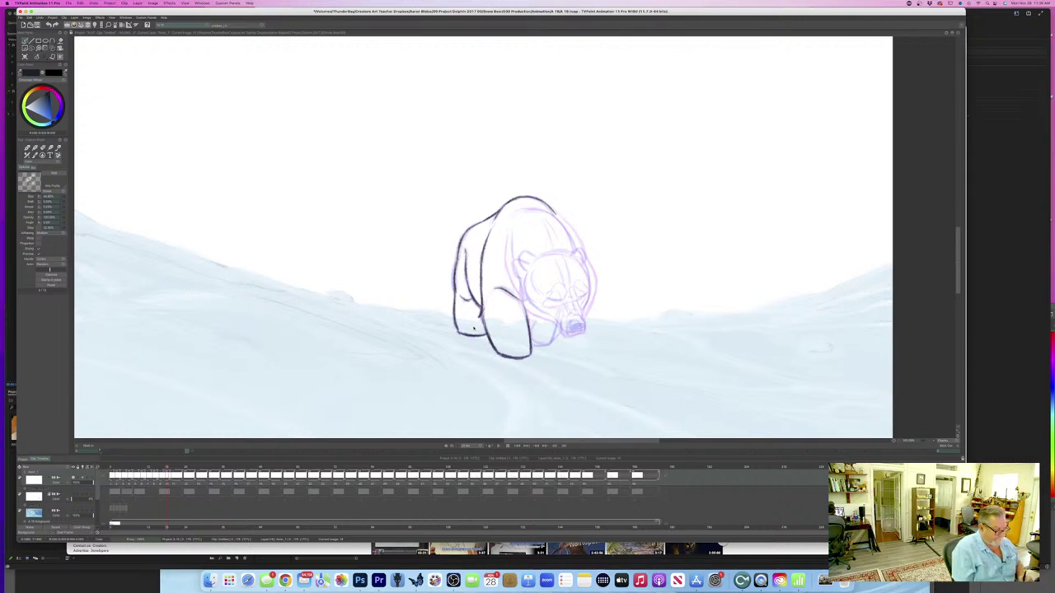
key("Left")
key("Right")
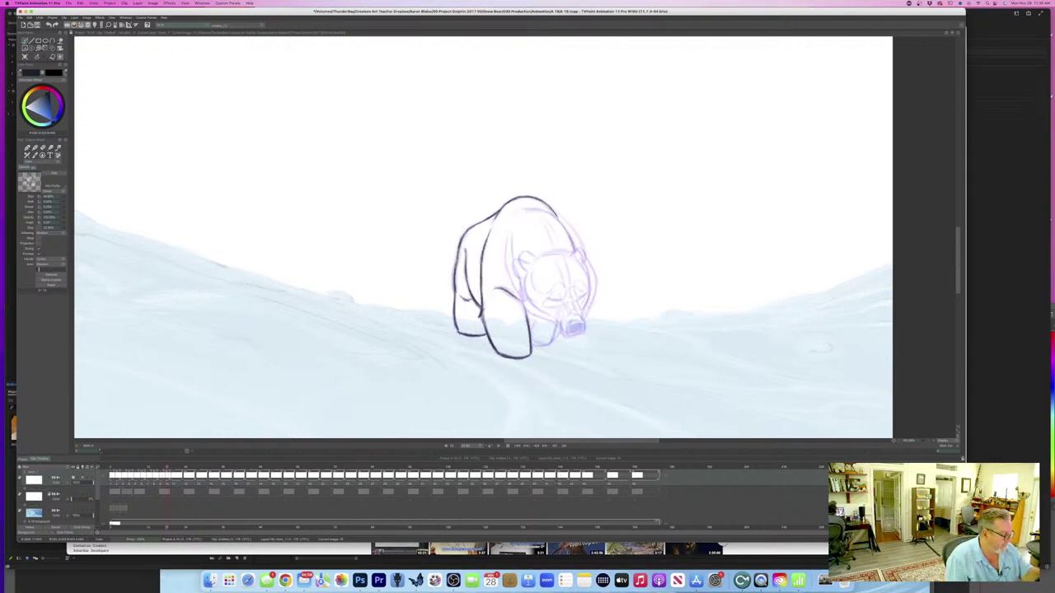
- Draw the far neck line down to the ear and the inner neck contour behind the head, checking neighbouring drawings
mouse_move(557, 218)
left_mouse_down()
mouse_move(574, 250)
mouse_move(539, 211)
mouse_move(516, 212)
mouse_move(561, 222)
mouse_move(509, 254)
mouse_move(522, 294)
left_mouse_up()
key("Left")
key("Right")
key("Right")
key("Left")
key("Right")
key("Left")
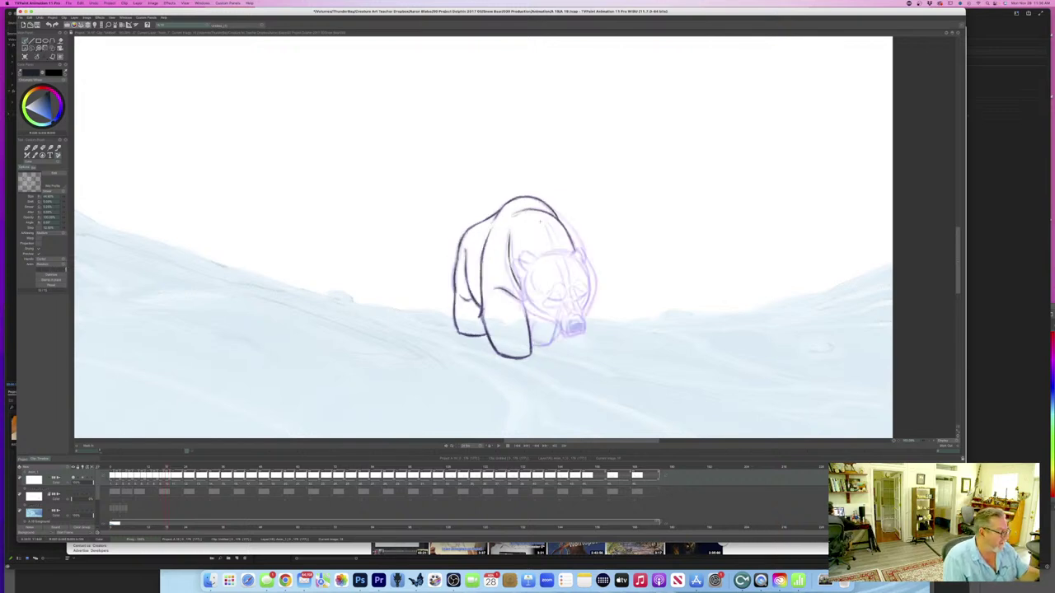
- Add the short contour line on the neck and trace the top of the head between the ears
left_click_drag(542, 216, 554, 239)
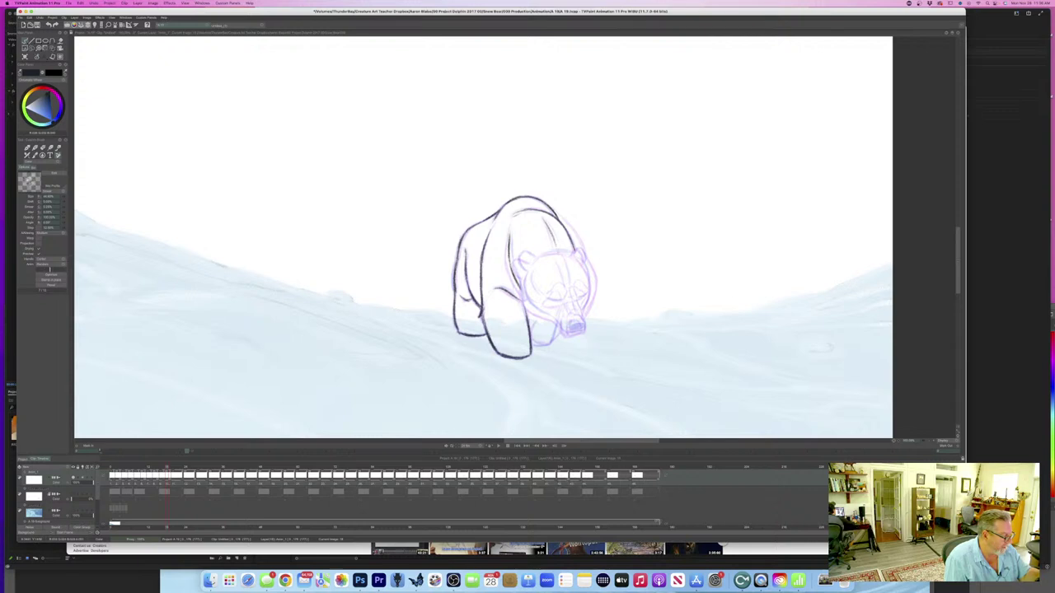
key("Right")
key("Left")
key("Right")
key("Left")
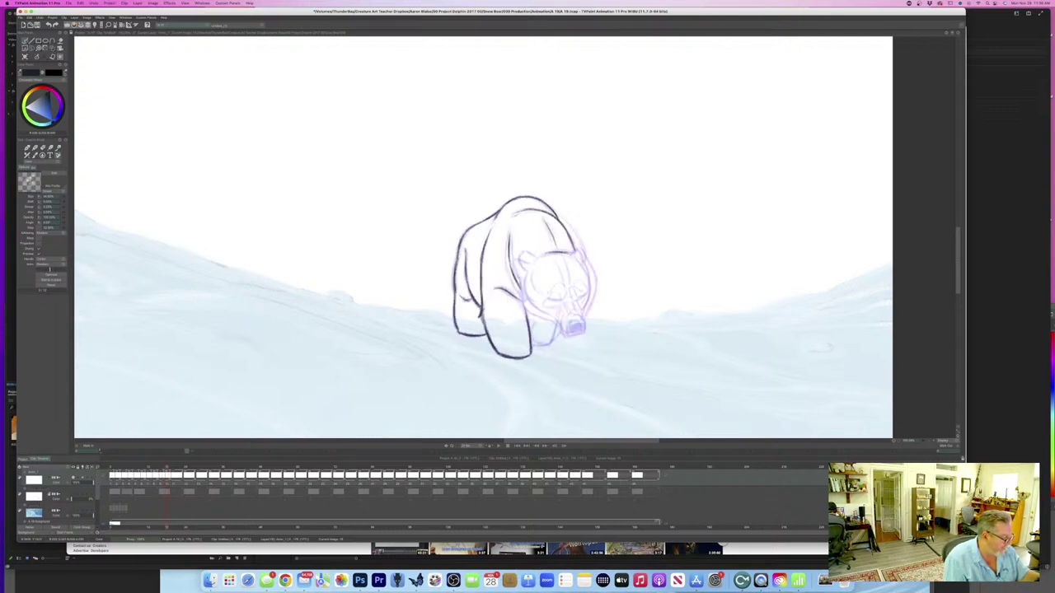
- Outline both ears, flipping to the previous drawing to keep their shape and placement consistent
key("Right")
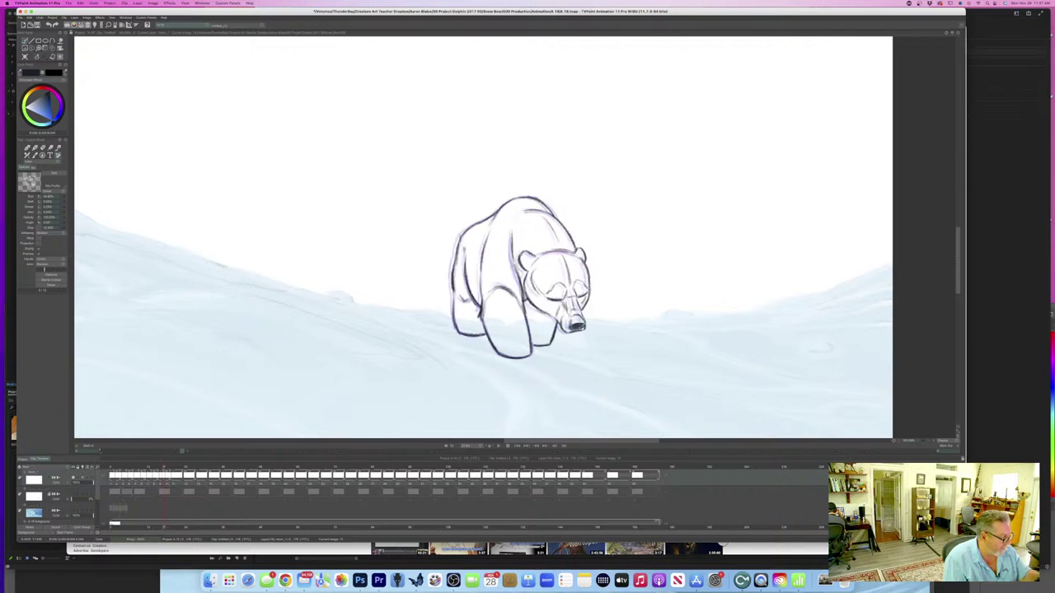
key("Left")
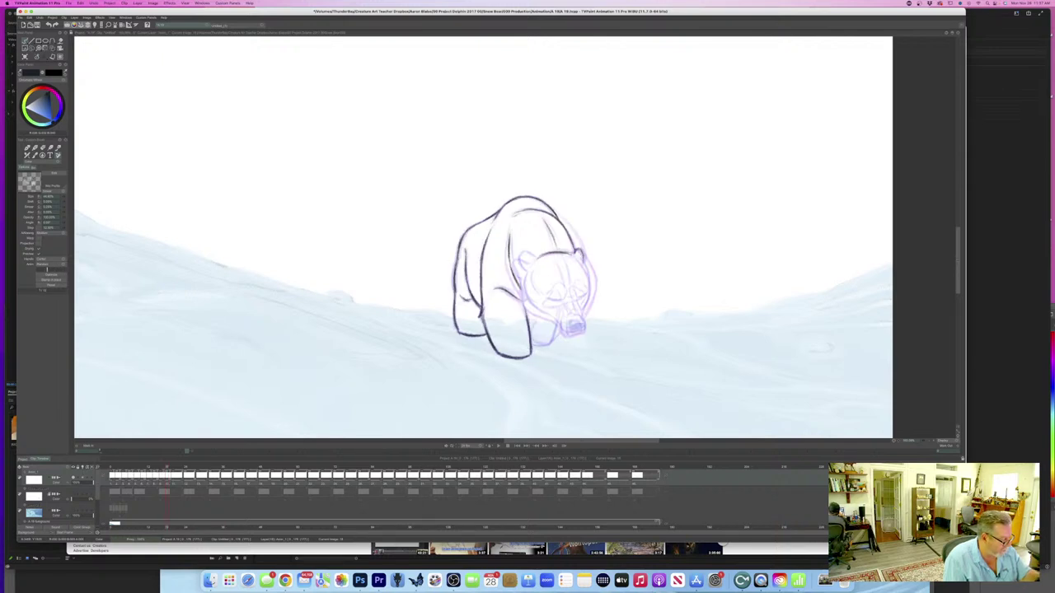
key("Left")
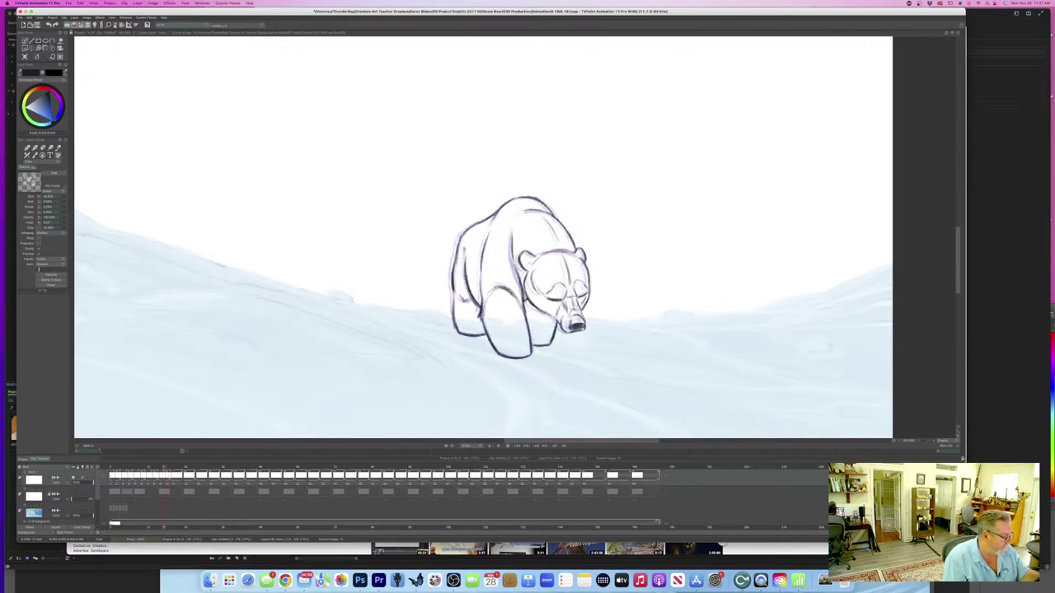
key("Right")
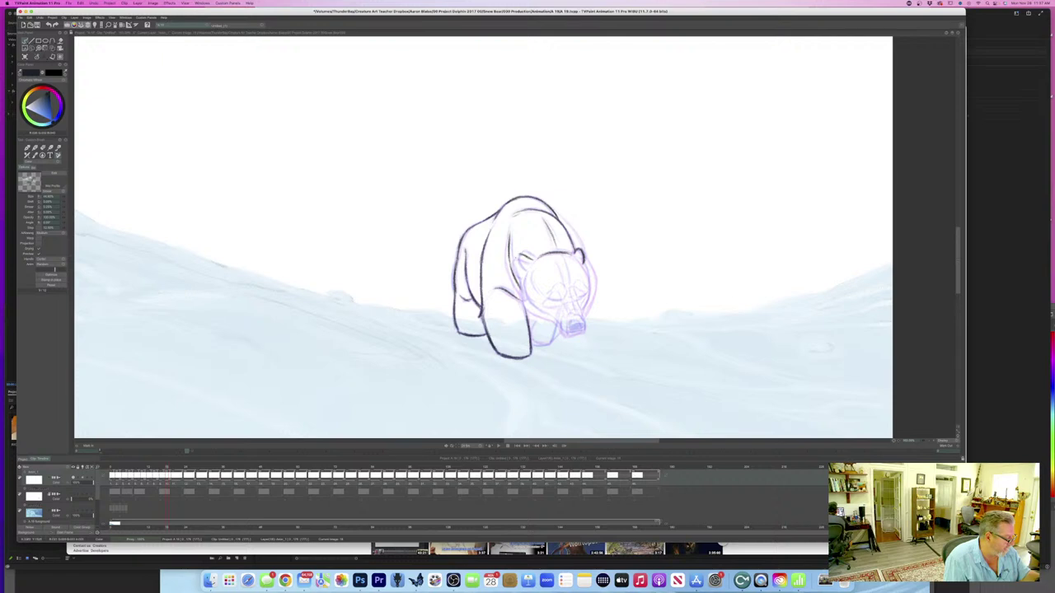
left_click_drag(516, 260, 525, 276)
left_click_drag(515, 266, 525, 276)
key("Left")
key("Right")
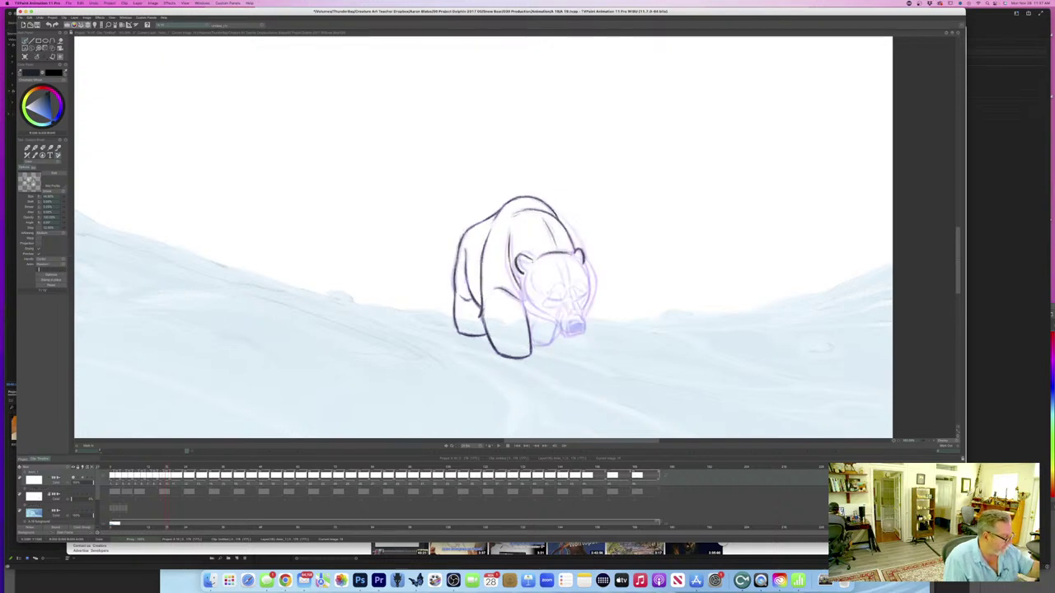
key("Left")
key("Right")
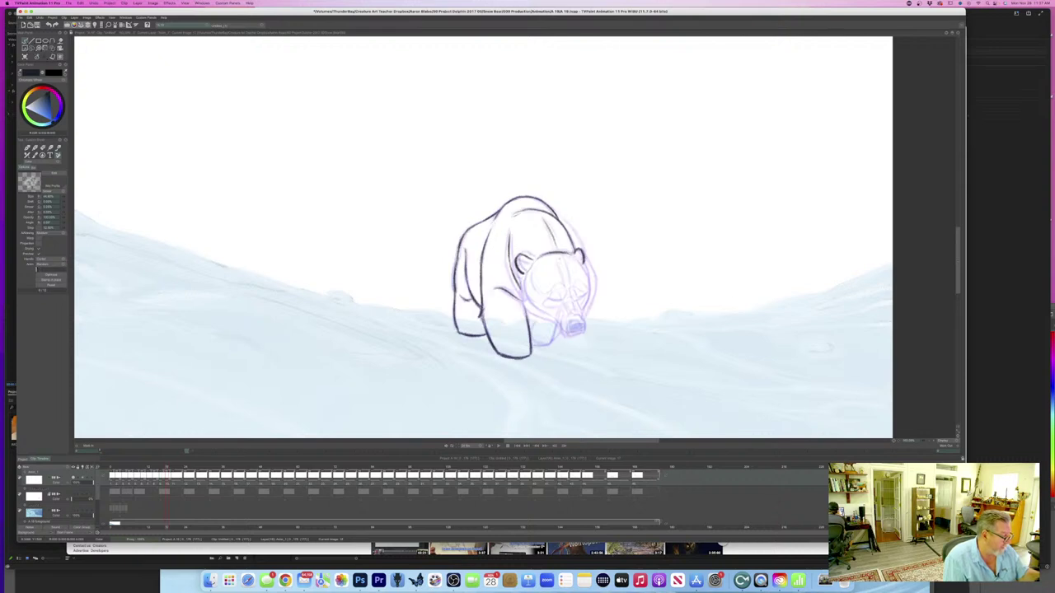
- Draw the centre lines running down the forehead, comparing them with the previous drawing
left_click_drag(559, 260, 566, 281)
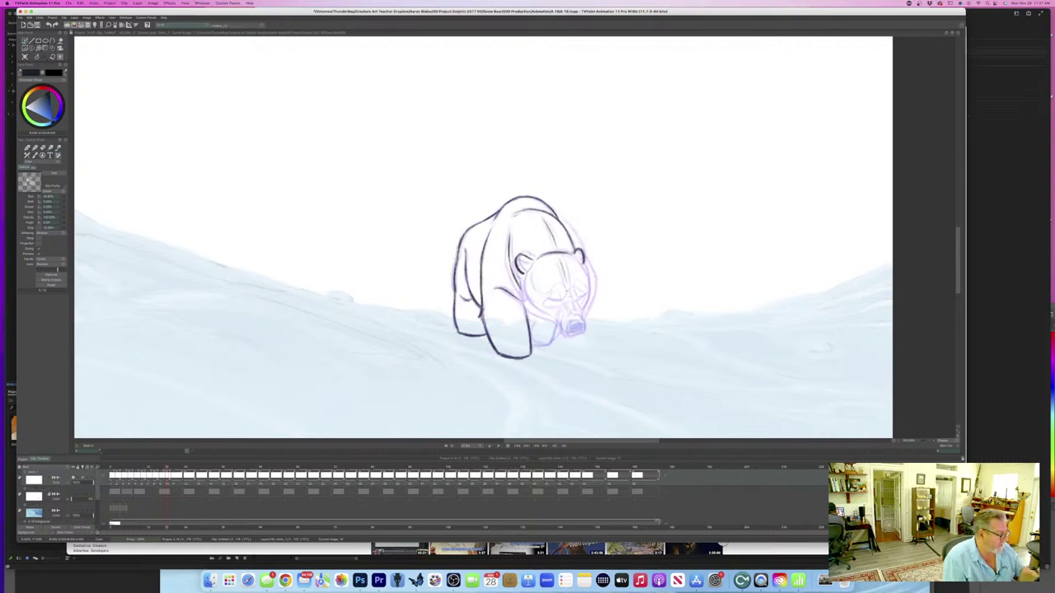
key("Left")
key("Right")
key("Left")
key("Right")
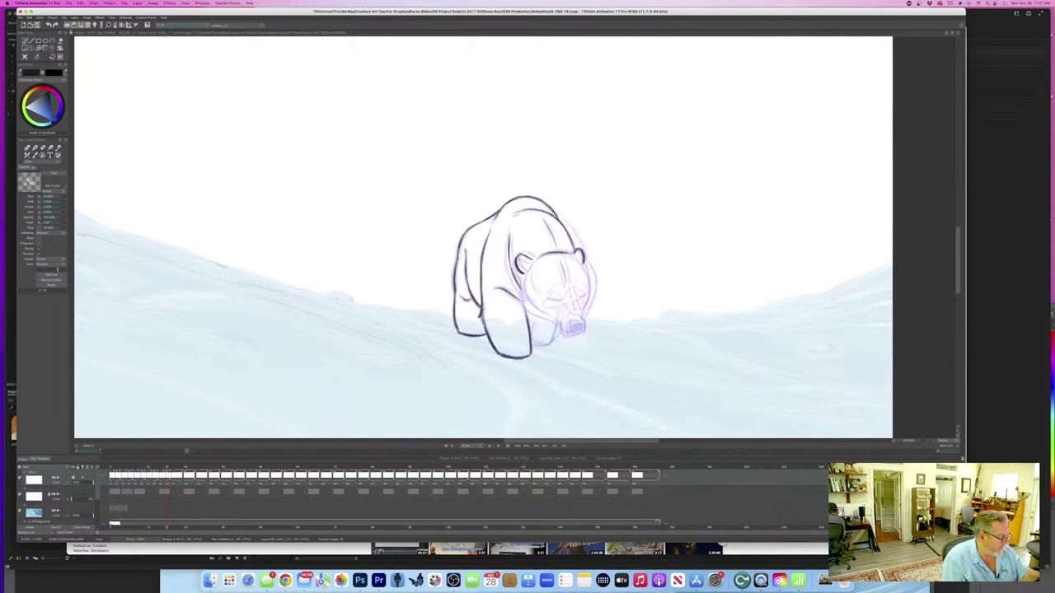
- Trace the far side of the head from the ear down the cheek, checking against the neighbouring drawings
left_click_drag(579, 257, 588, 286)
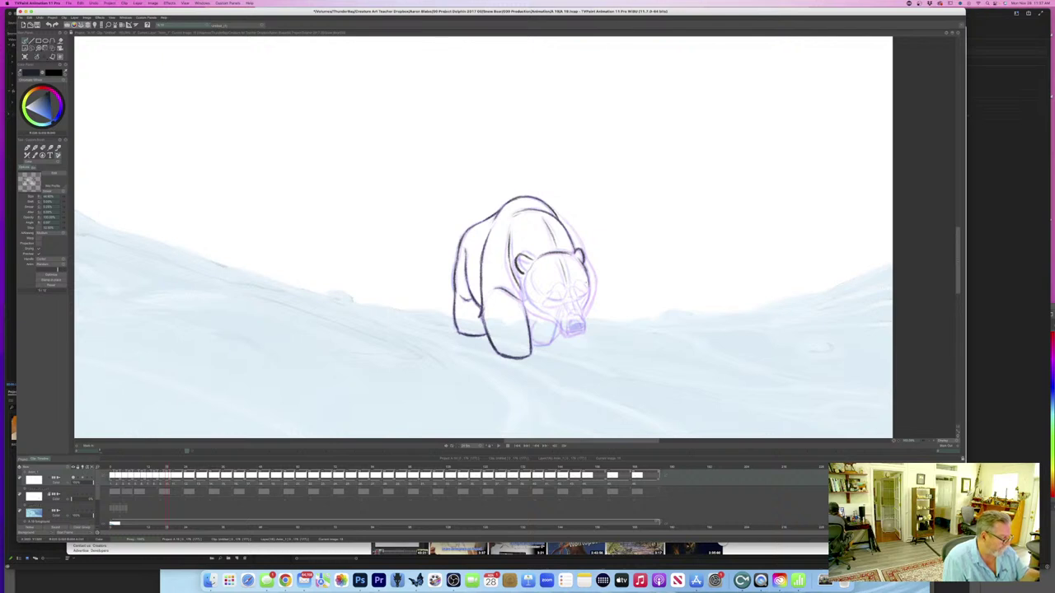
key("Right")
key("Left")
key("Right")
key("Left")
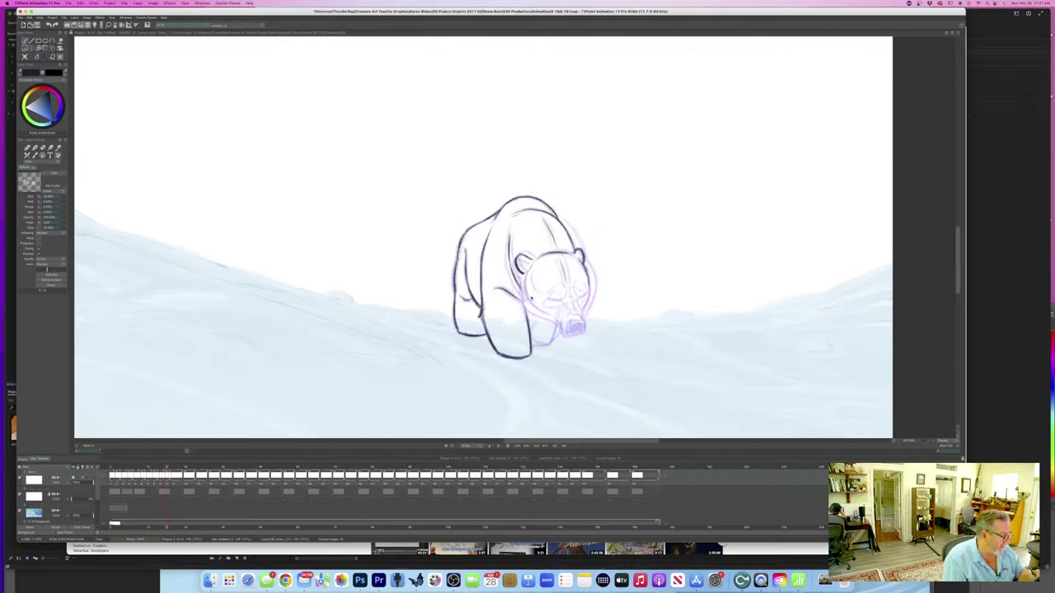
- Flip repeatedly between the current and previous drawings to compare the head's position and facial features
key("Right")
key("Left")
key("Right")
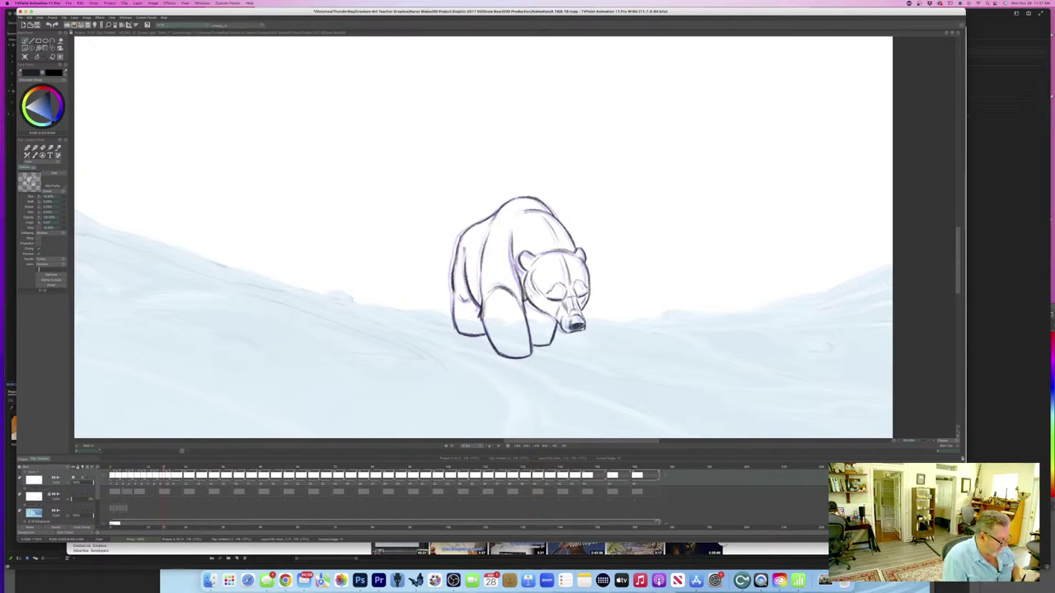
key("Left")
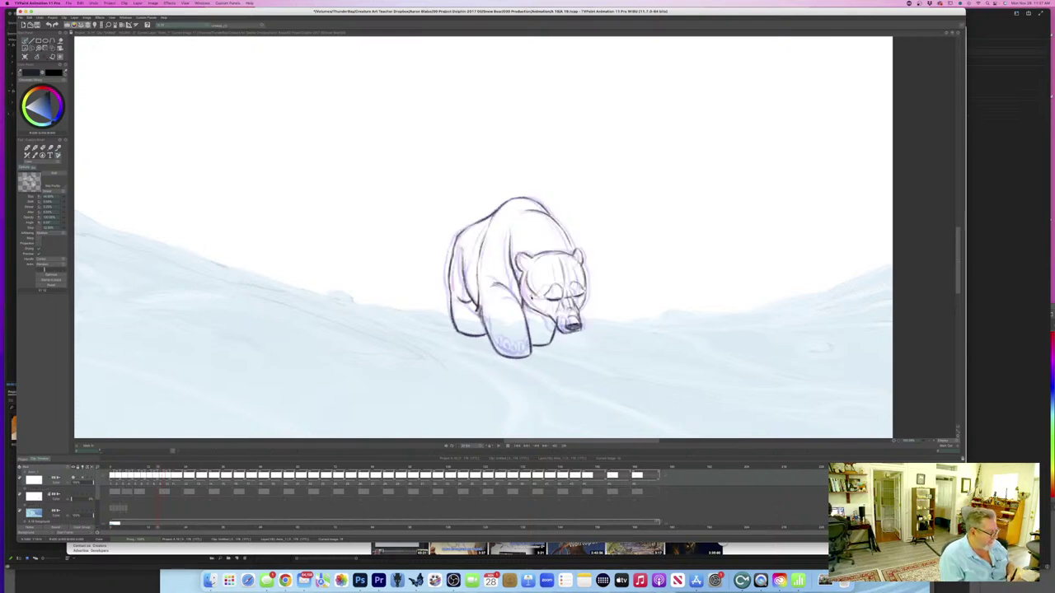
key("Right")
key("Right")
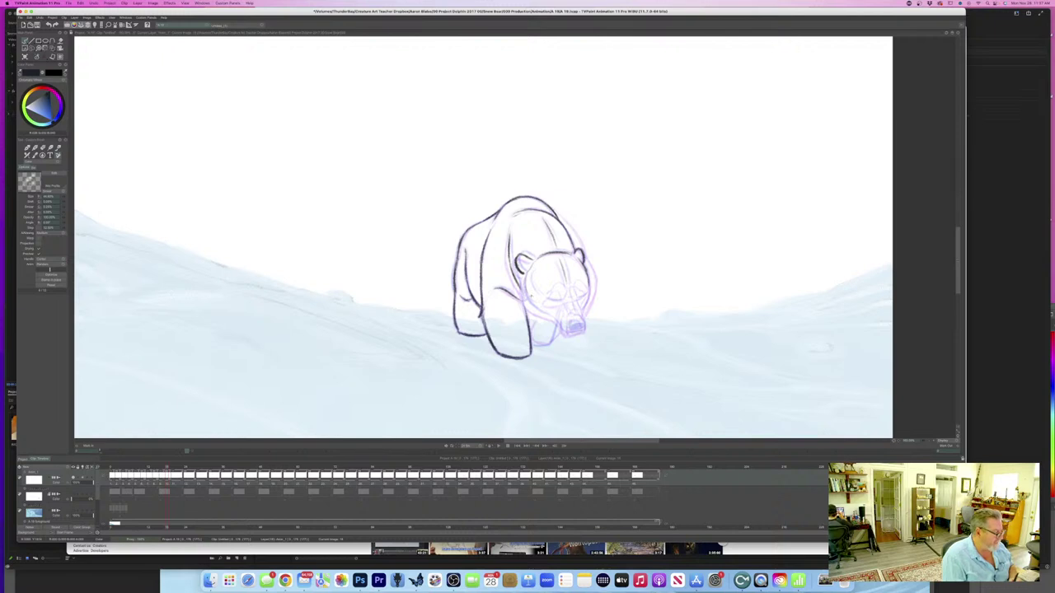
key("Left")
key("Right")
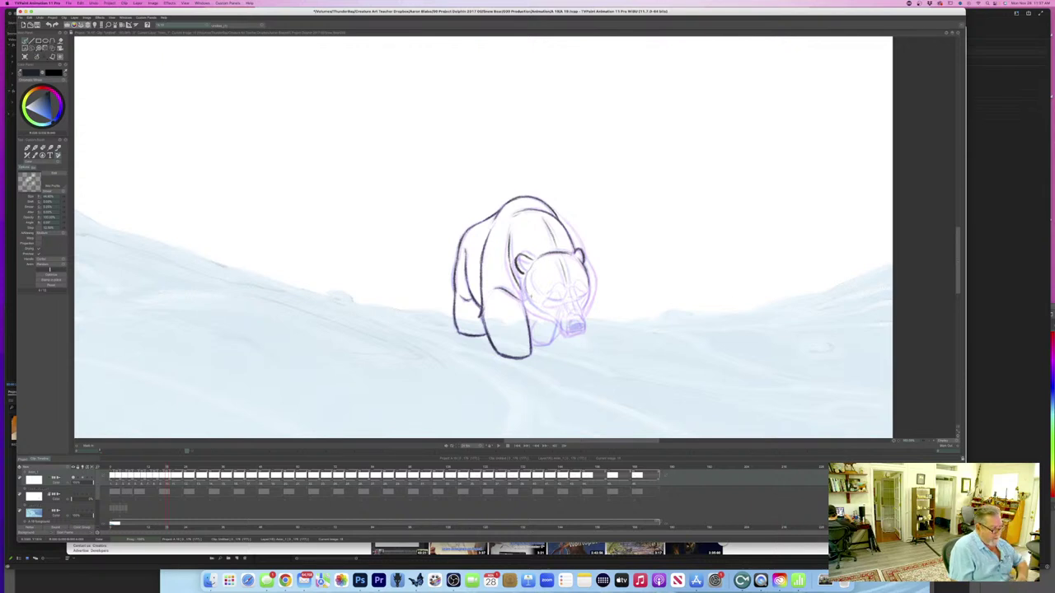
key("Left")
key("Right")
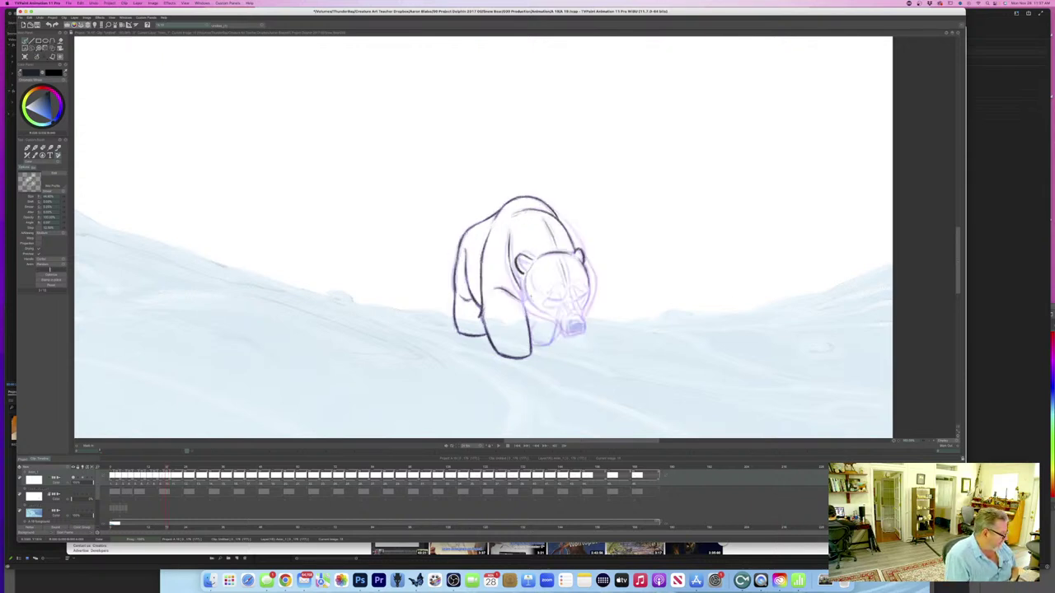
key("Left")
key("Right")
key("Left")
key("Right")
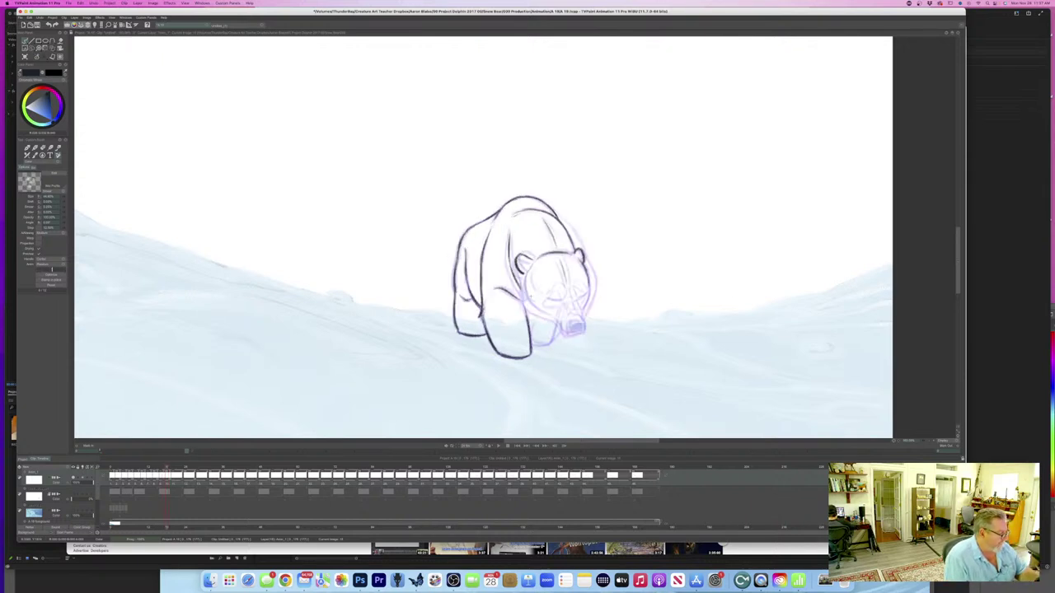
key("Left")
key("Right")
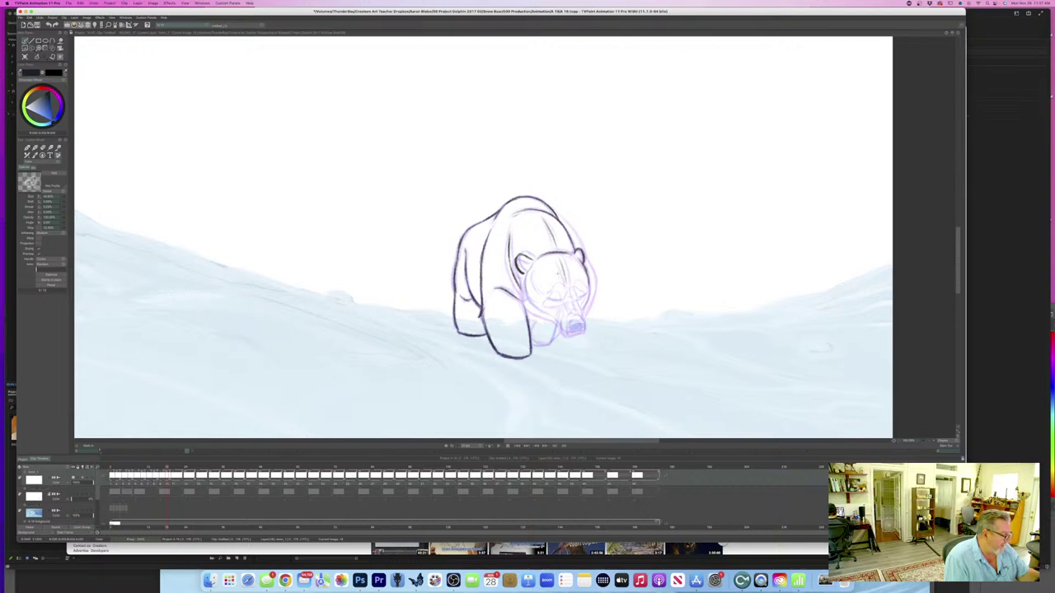
key("Left")
key("Right")
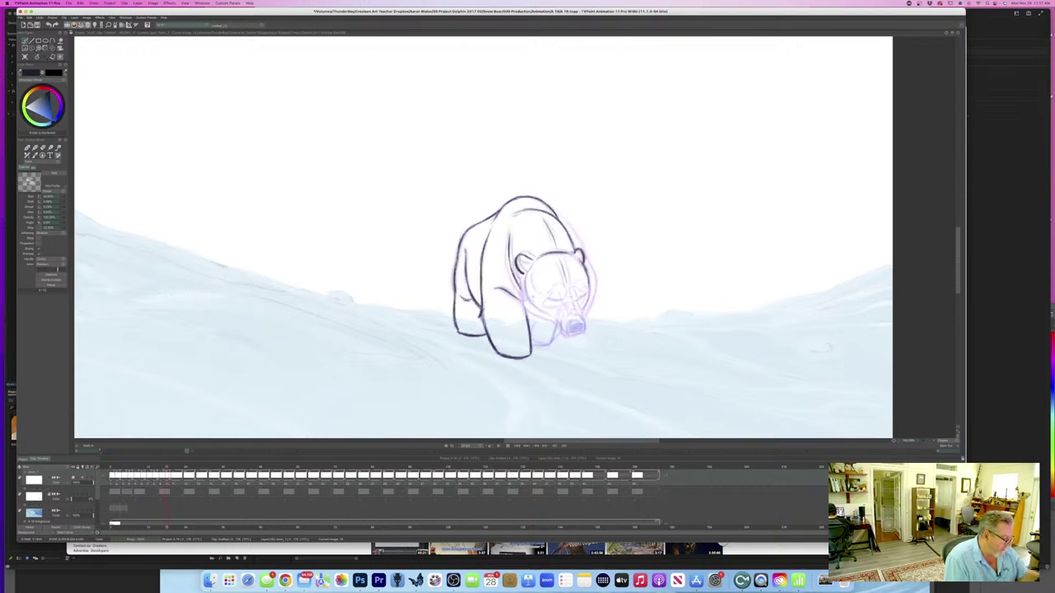
- Draw the bear's dark nose at the tip of the muzzle, flipping to the previous drawing to match its placement
key("Left")
key("Right")
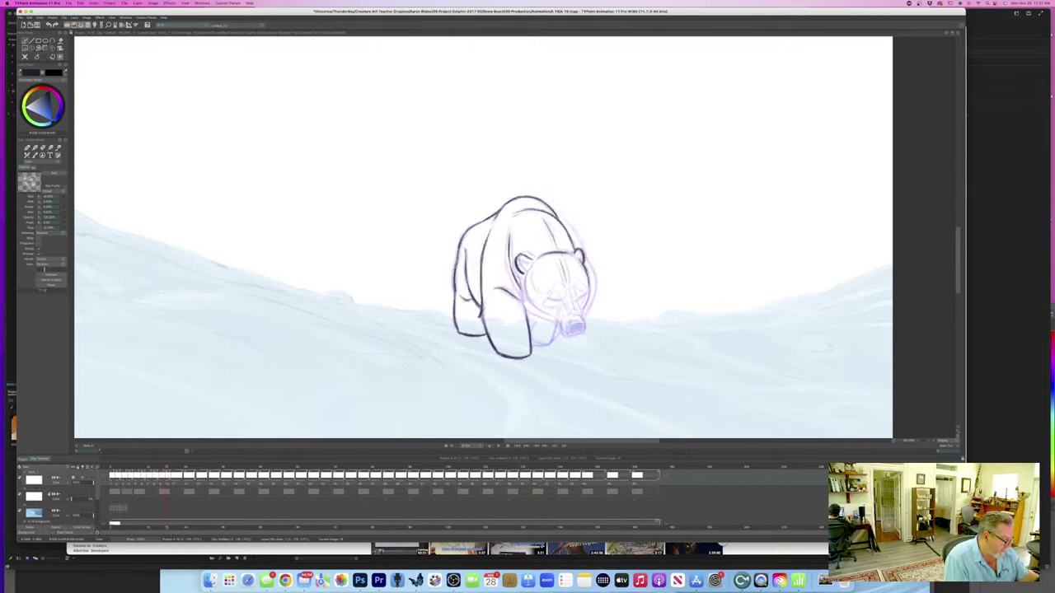
key("Left")
key("Right")
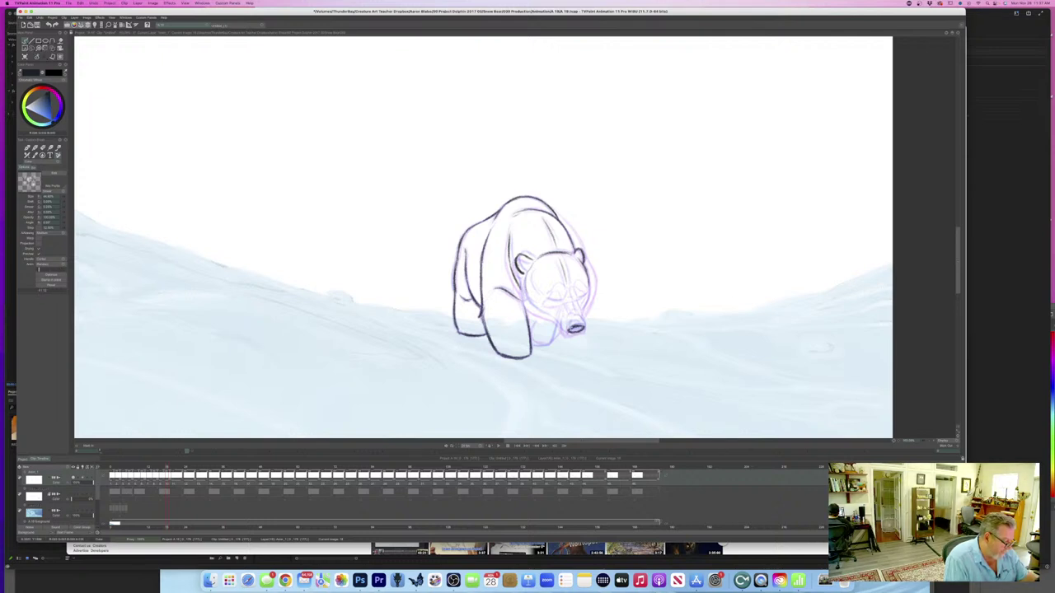
left_click_drag(569, 331, 576, 331)
key("Left")
key("Right")
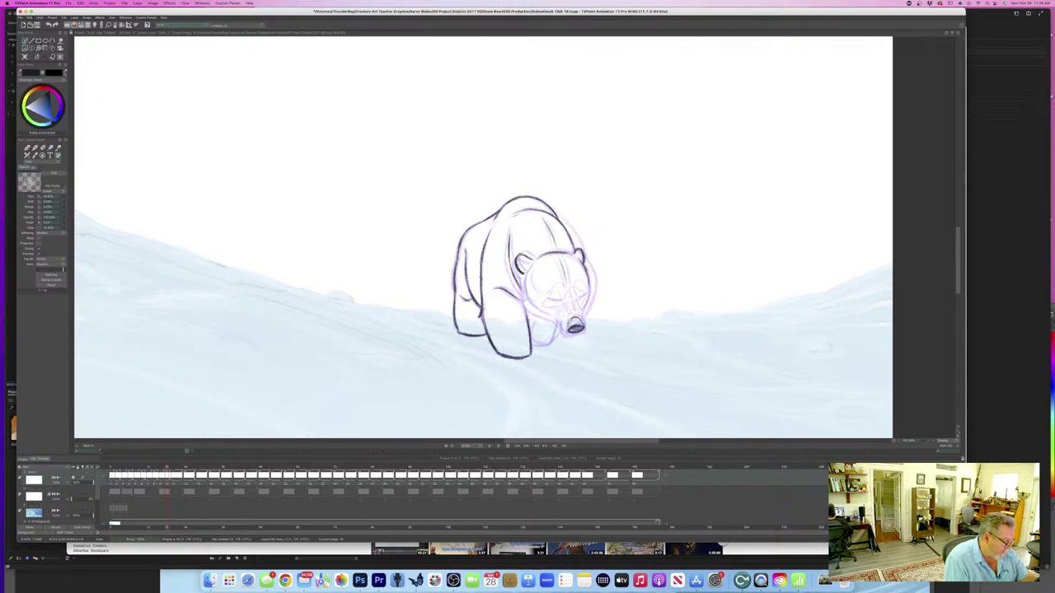
- Outline the muzzle's bridge and sides and the near cheek, checking them against the previous drawing
key("Left")
key("Right")
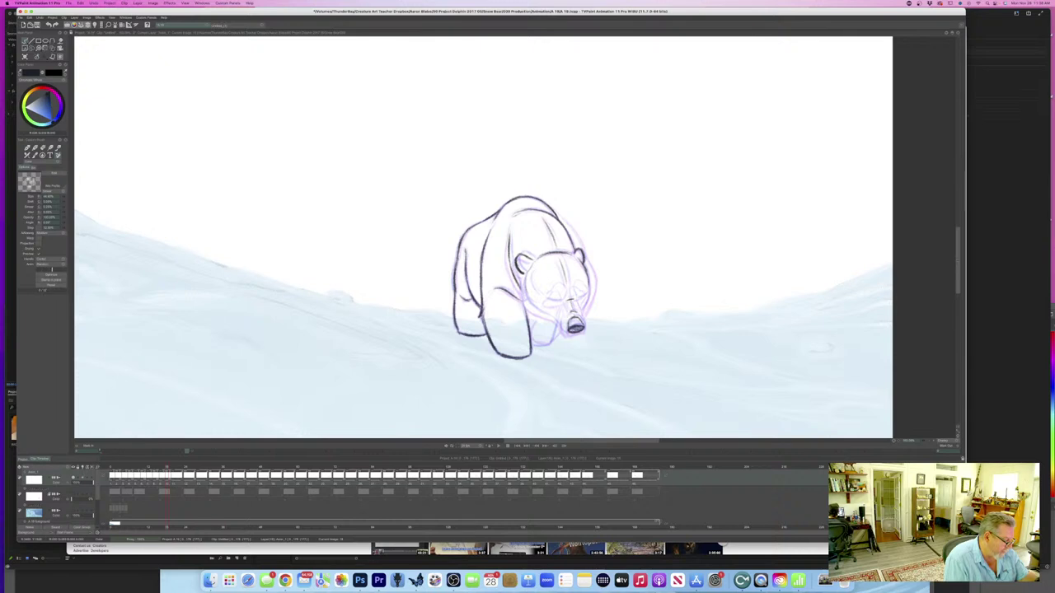
key("Left")
key("Right")
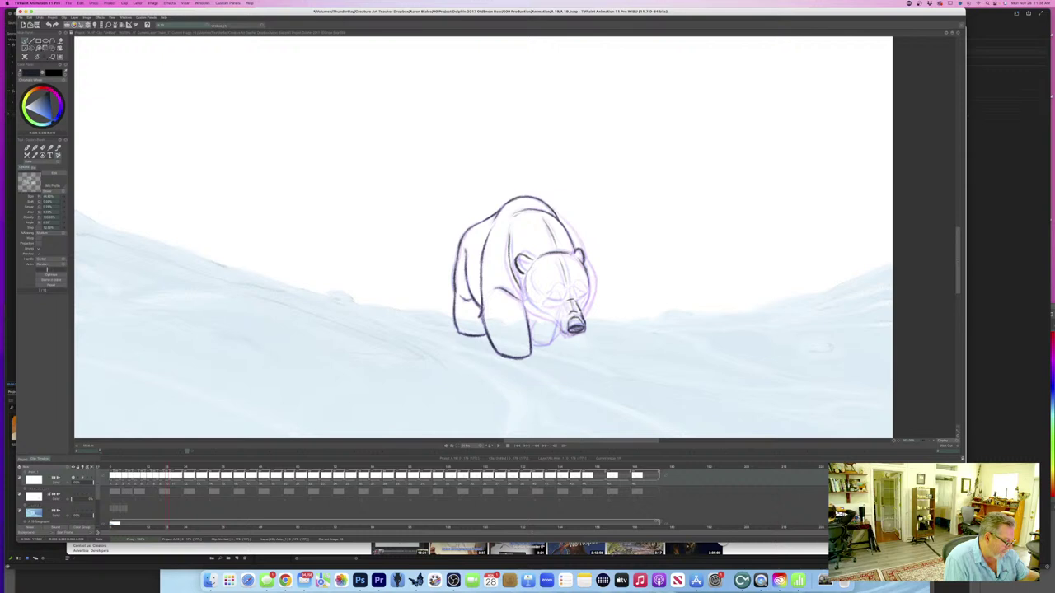
left_click_drag(560, 319, 569, 335)
key("Left")
key("Right")
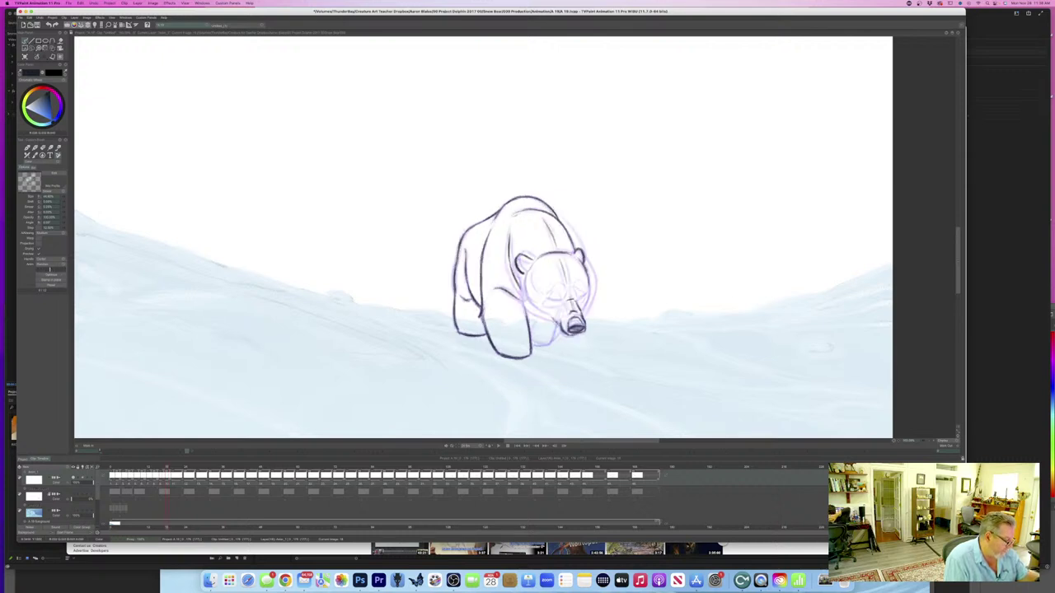
key("Left")
key("Right")
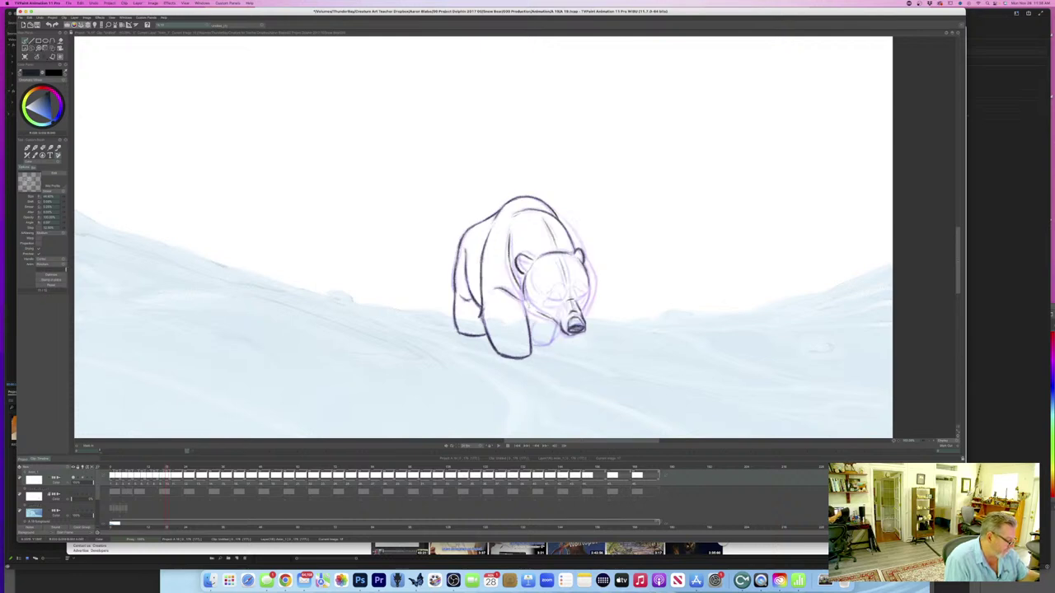
- Draw both eyes with their brows and the far cheek, comparing them repeatedly with the previous drawing
key("Left")
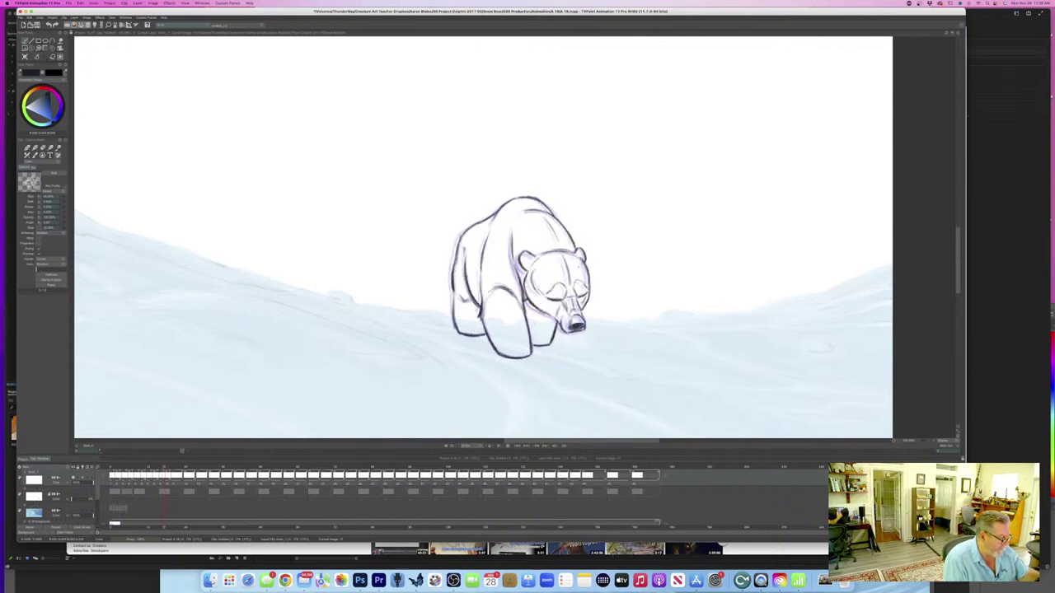
key("Right")
mouse_move(586, 264)
left_mouse_down()
mouse_move(582, 316)
mouse_move(579, 300)
mouse_move(560, 302)
left_mouse_up()
key("Left")
key("Right")
key("Left")
key("Right")
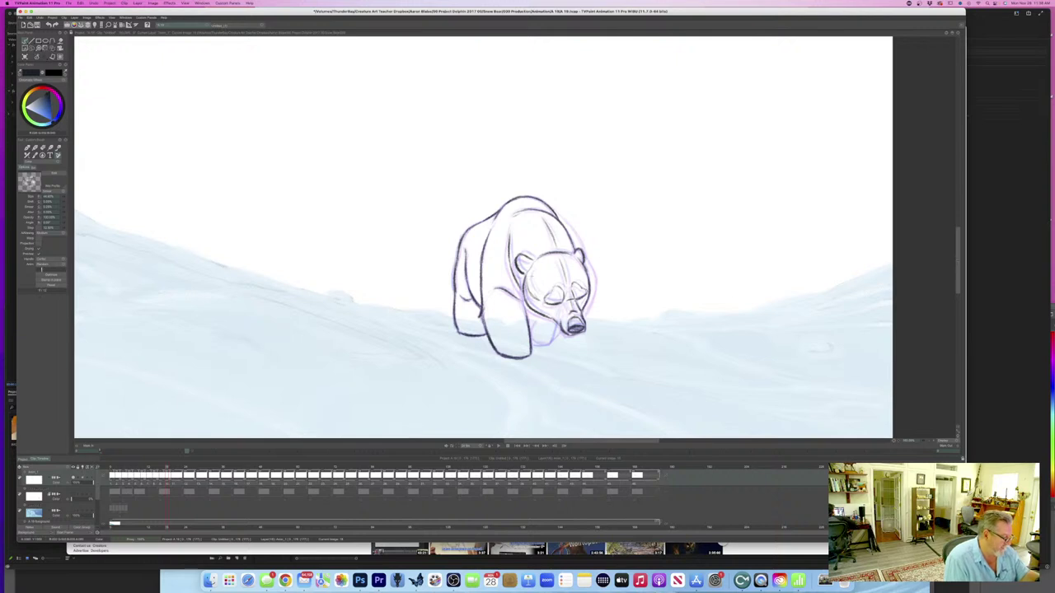
key("Left")
key("Right")
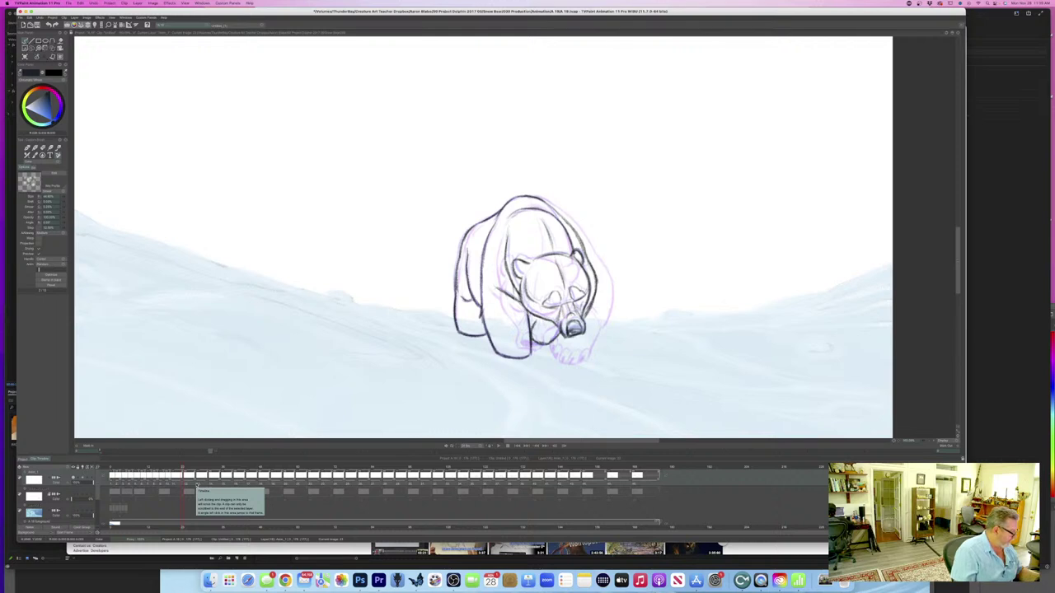
- Go to the next in-between frame on the timeline and clear its drawing so only the guide drawings show
left_click_drag(181, 467, 173, 467)
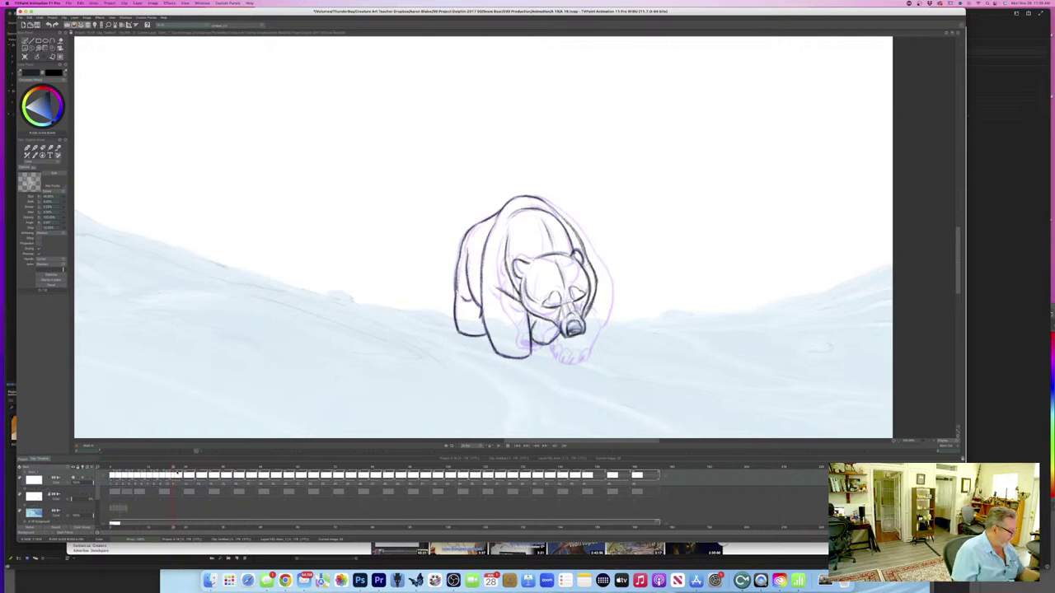
mouse_move(173, 468)
left_mouse_down()
mouse_move(135, 468)
mouse_move(179, 468)
left_mouse_up()
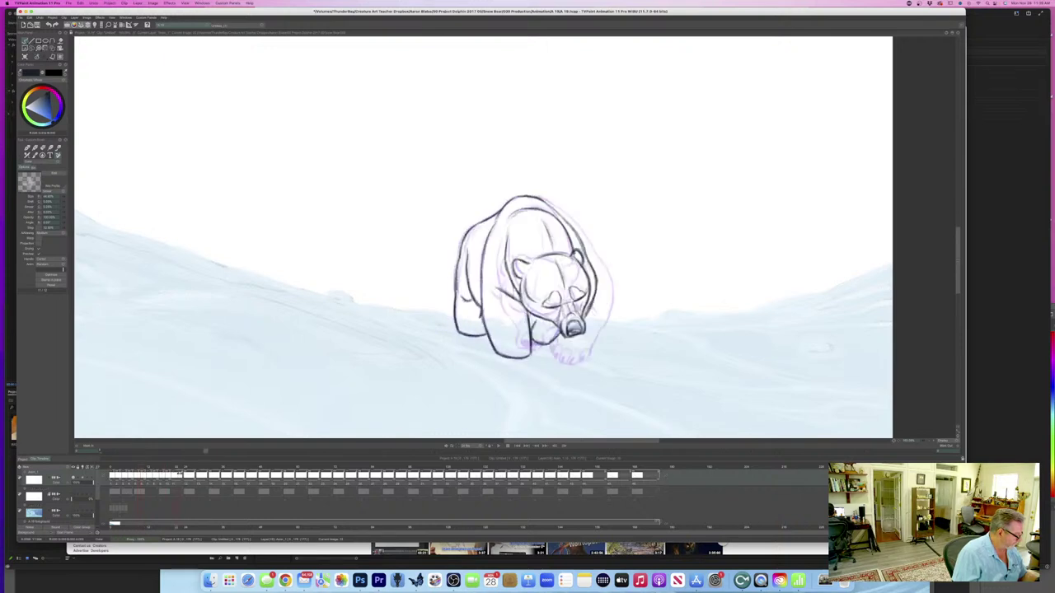
left_click(25, 57)
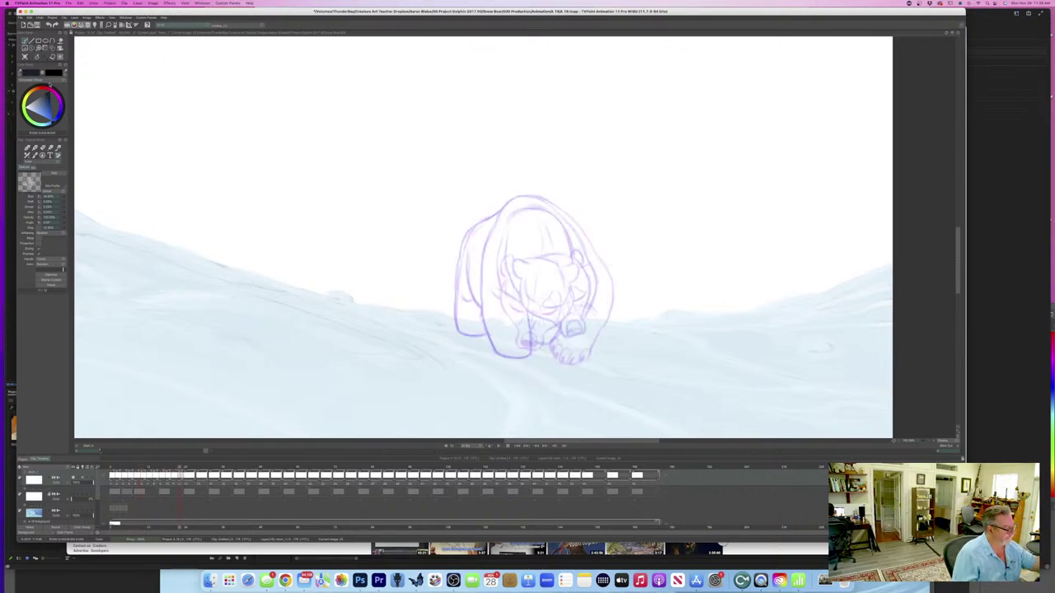
key("Left")
key("Right")
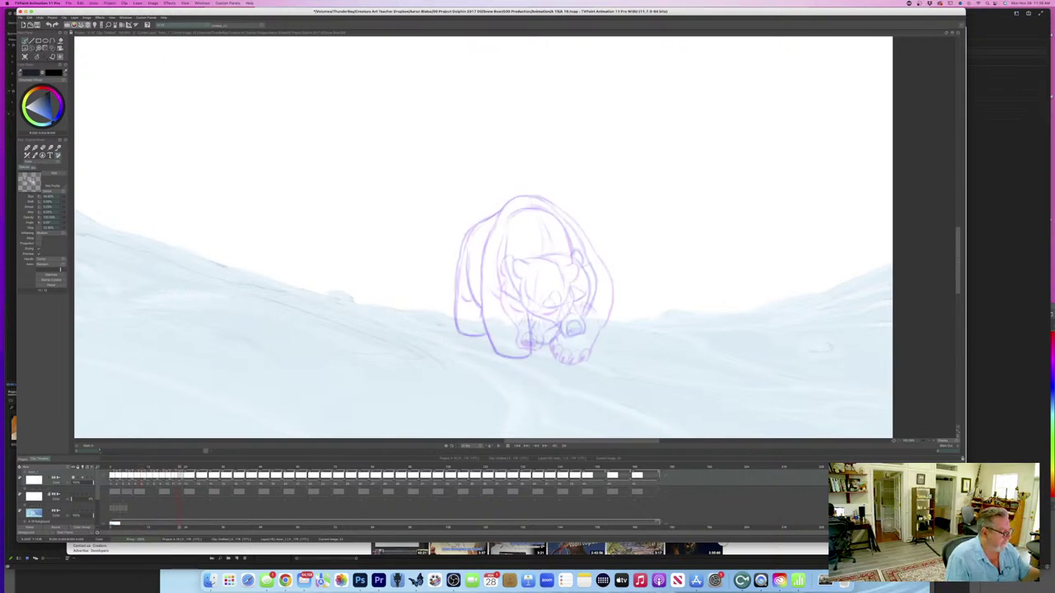
- Trace the bear's shoulder hump and the near side of the body down to the front paw, flipping to compare
mouse_move(554, 206)
left_mouse_down()
mouse_move(523, 196)
mouse_move(500, 214)
left_mouse_up()
key("Left")
key("Right")
mouse_move(514, 198)
left_mouse_down()
mouse_move(477, 277)
mouse_move(484, 248)
mouse_move(481, 318)
mouse_move(527, 353)
mouse_move(496, 353)
left_mouse_up()
key("Left")
key("Right")
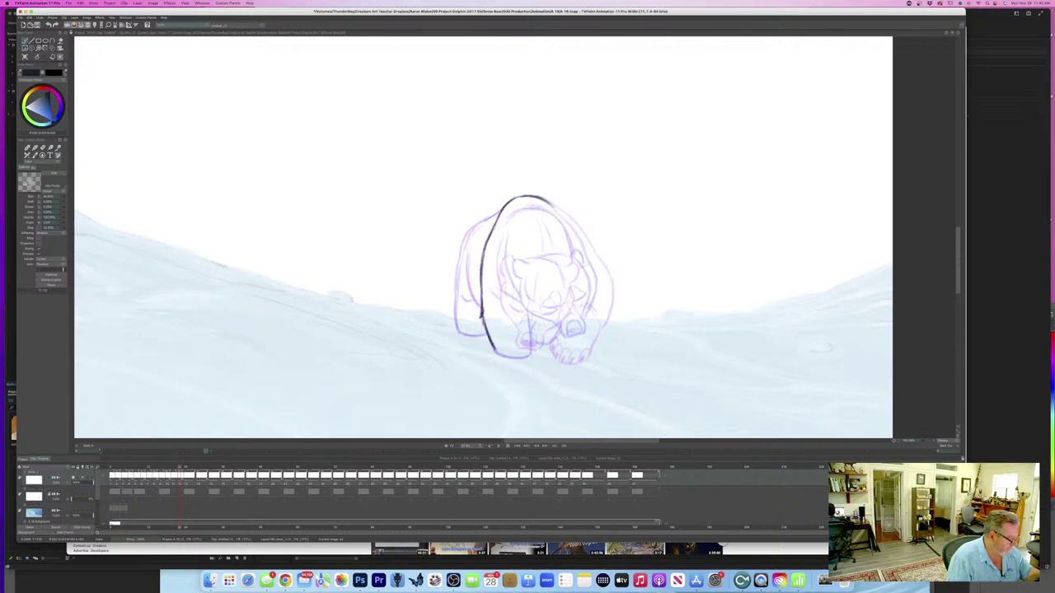
key("Left")
key("Right")
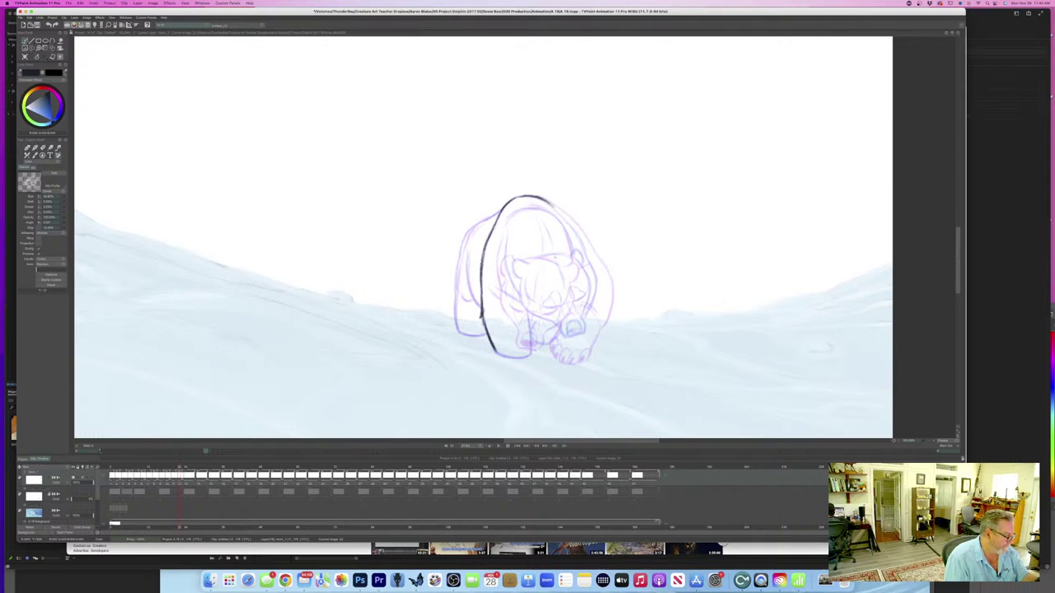
- Draw the top of the head and the inner shoulder arc behind it, checking against the previous drawing
left_click_drag(537, 257, 557, 259)
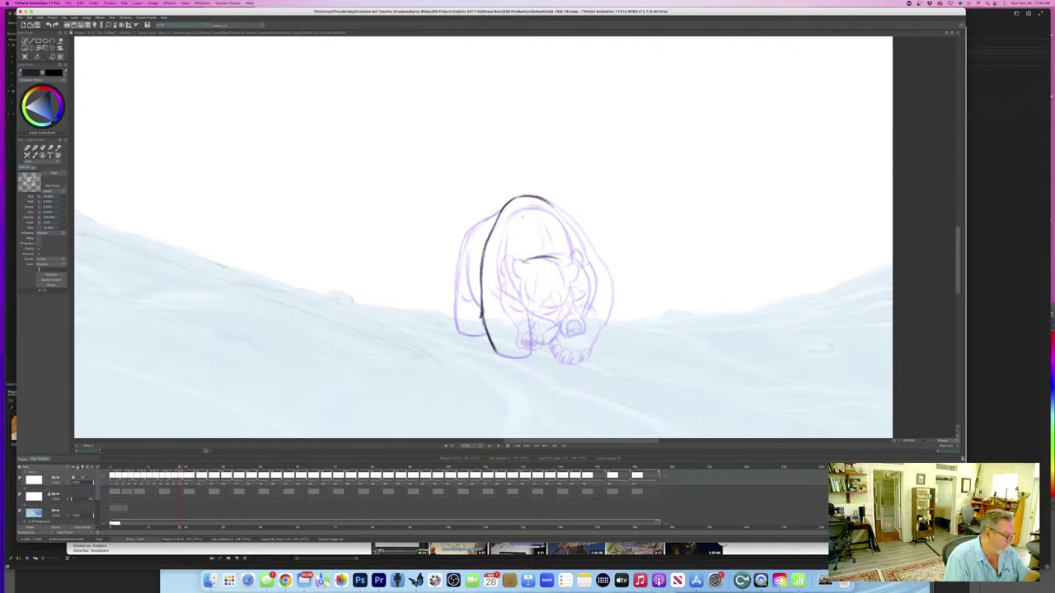
key("Left")
key("Right")
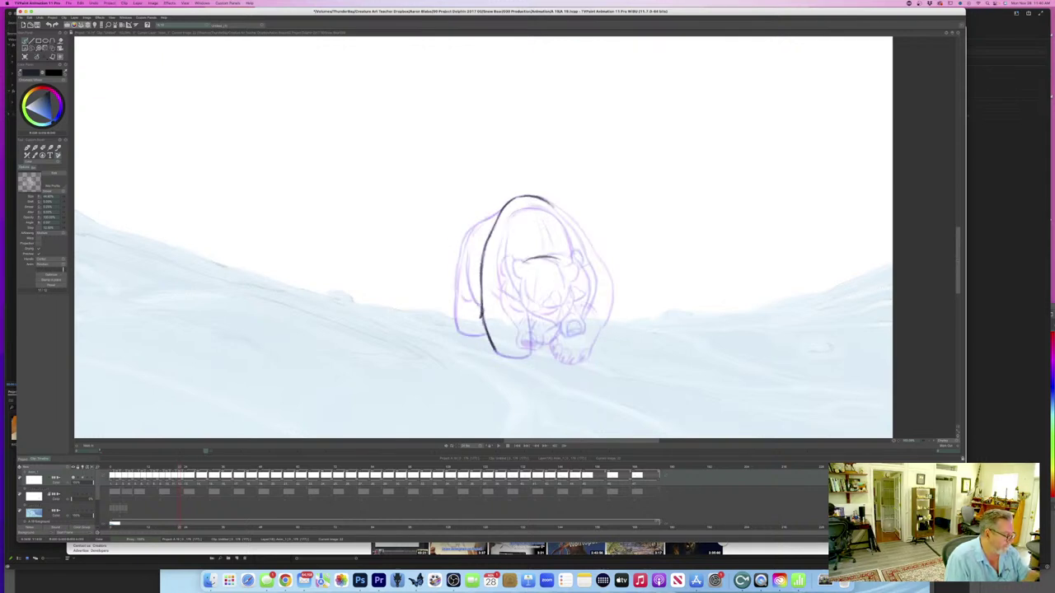
mouse_move(510, 215)
left_mouse_down()
mouse_move(534, 208)
mouse_move(571, 255)
left_mouse_up()
key("Left")
key("Right")
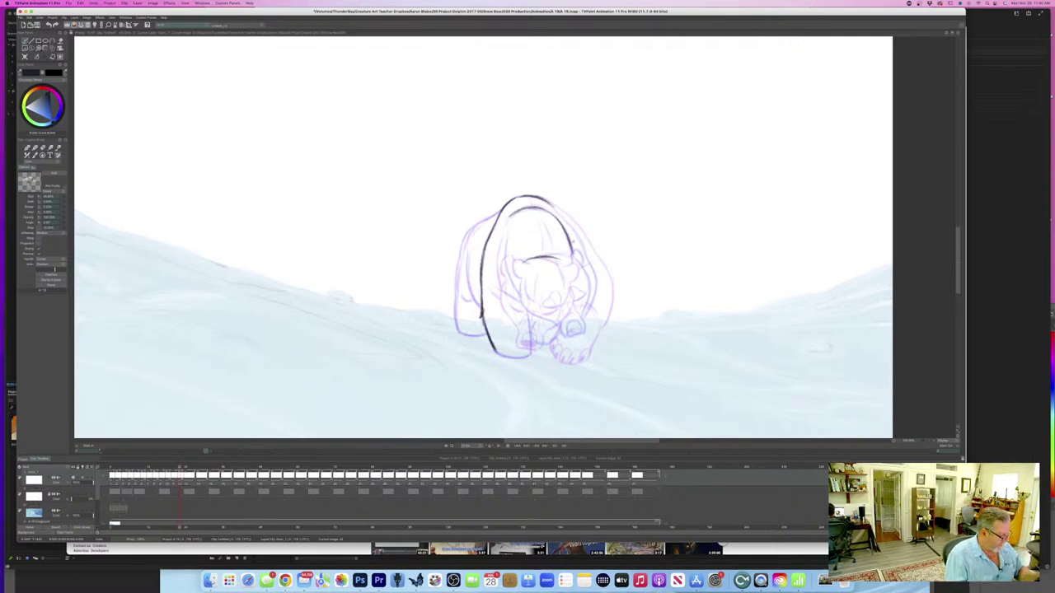
- Flip back and forth through the earlier drawings and scrub the timeline to review the walk's motion
key("Left")
key("Left")
key("Left")
key("Left")
key("Left")
key("Left")
key("Left")
key("Left")
key("Left")
key("Left")
key("Left")
key("Right")
key("Right")
key("Right")
key("Right")
key("Right")
key("Right")
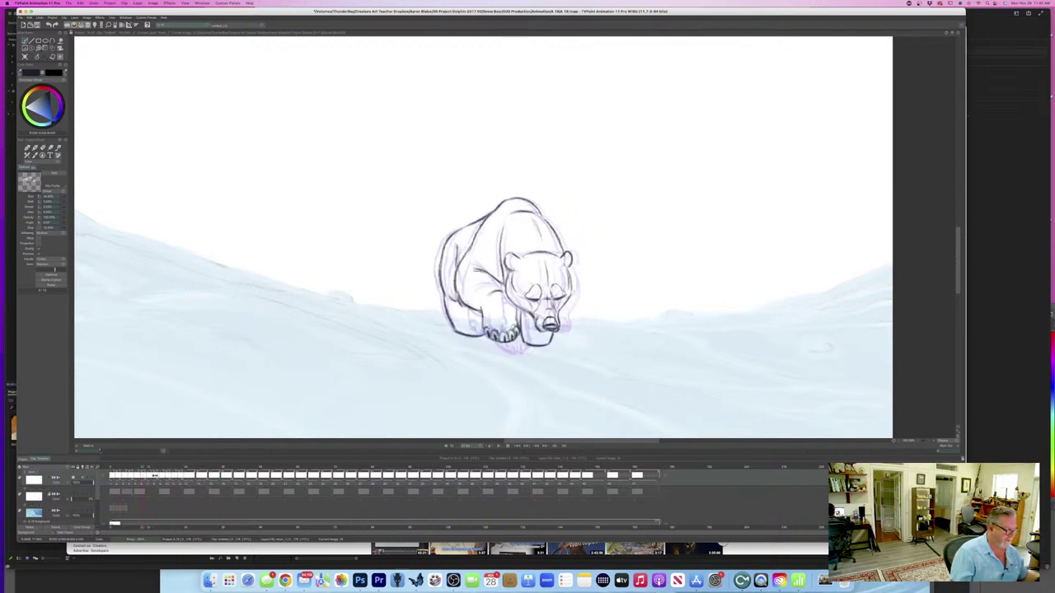
left_click_drag(145, 476, 223, 474)
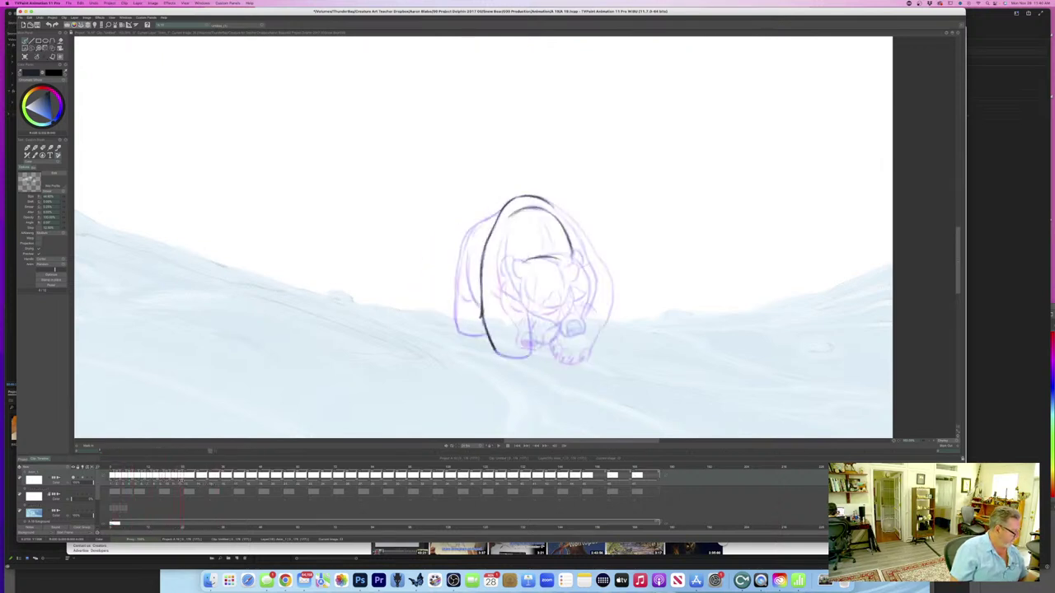
- Save the project and return to the unfinished in-between, comparing it with the previous drawing
left_click_drag(182, 468, 177, 467)
key("super+s")
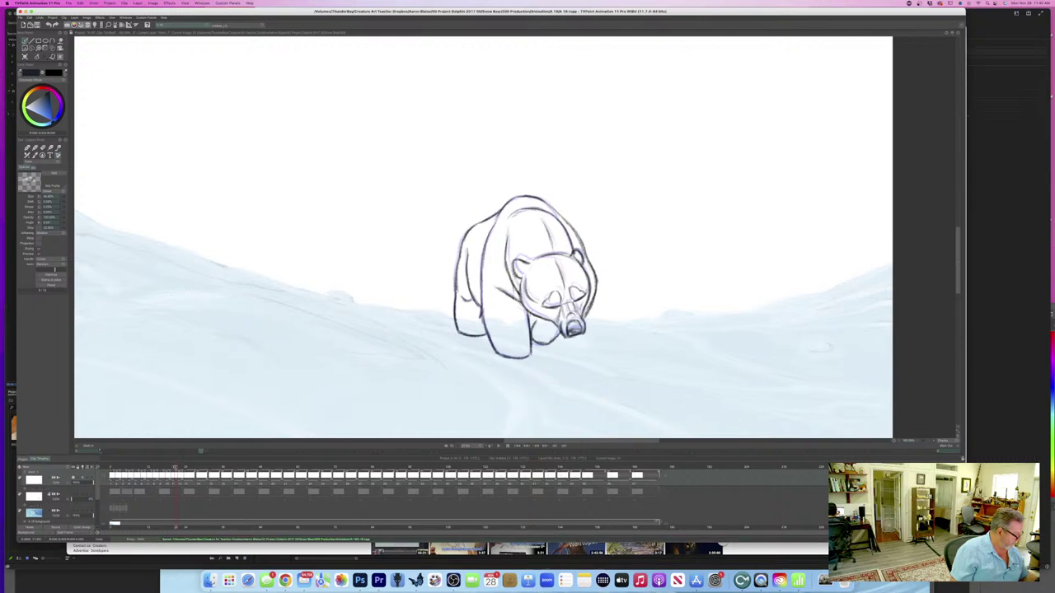
key("Right")
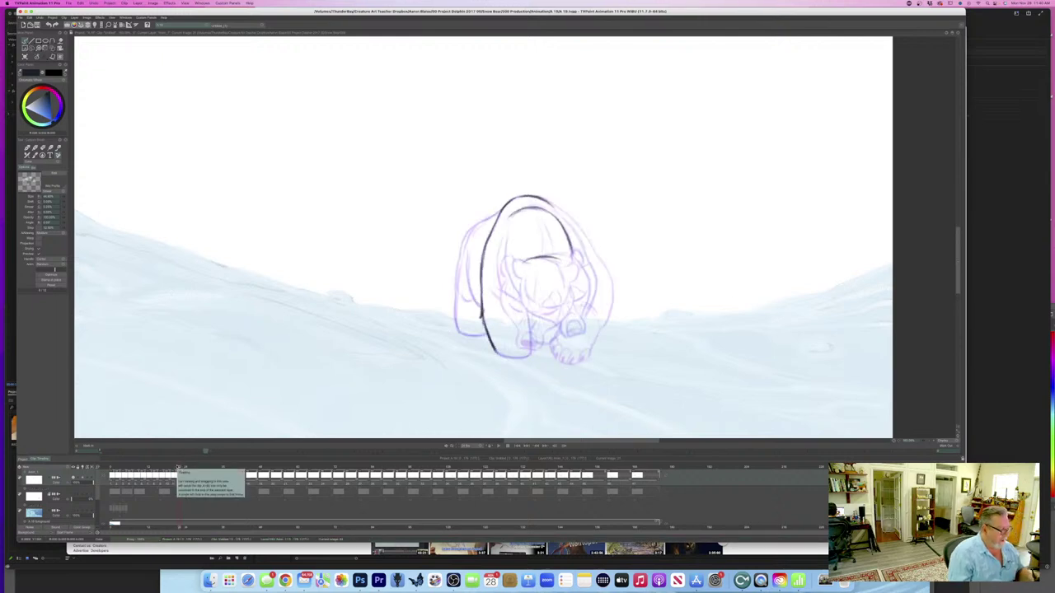
key("Left")
key("Right")
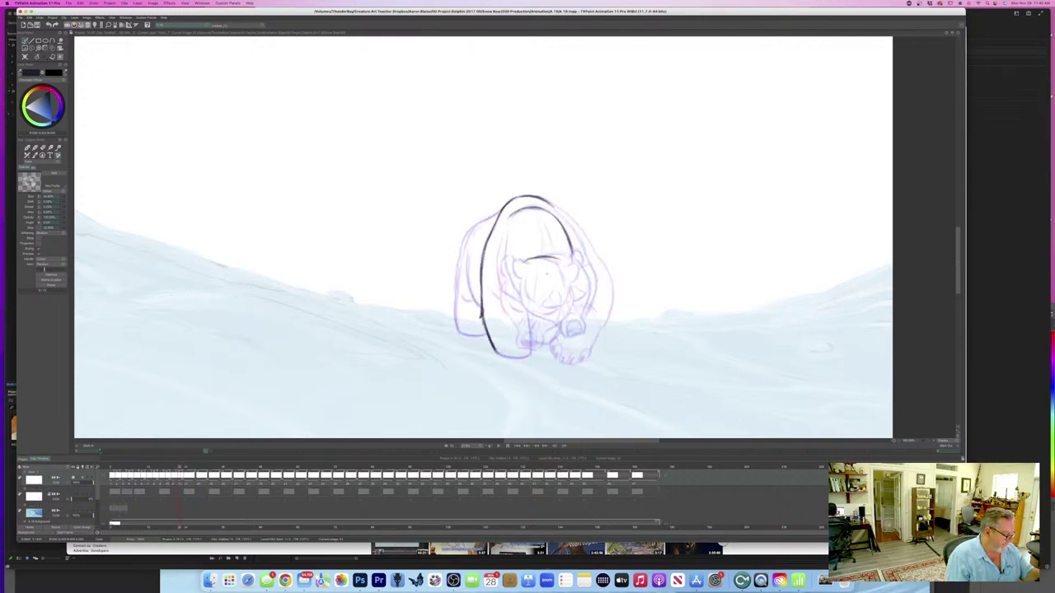
- Draw the forehead's centre line, the far side of the head and the far ear, flipping to compare their placement
left_click_drag(547, 267, 551, 298)
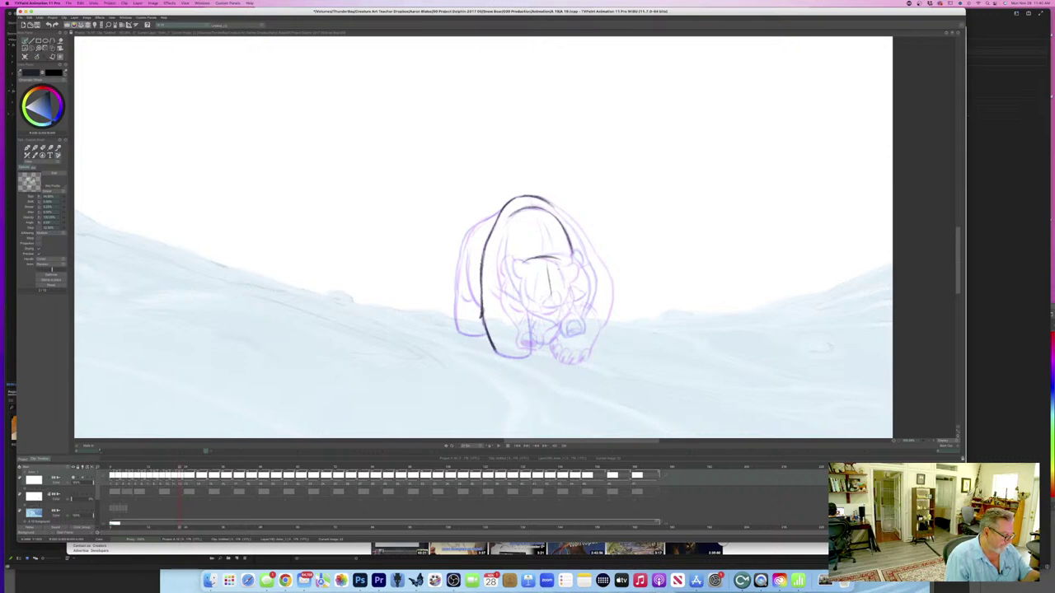
key("Left")
key("Right")
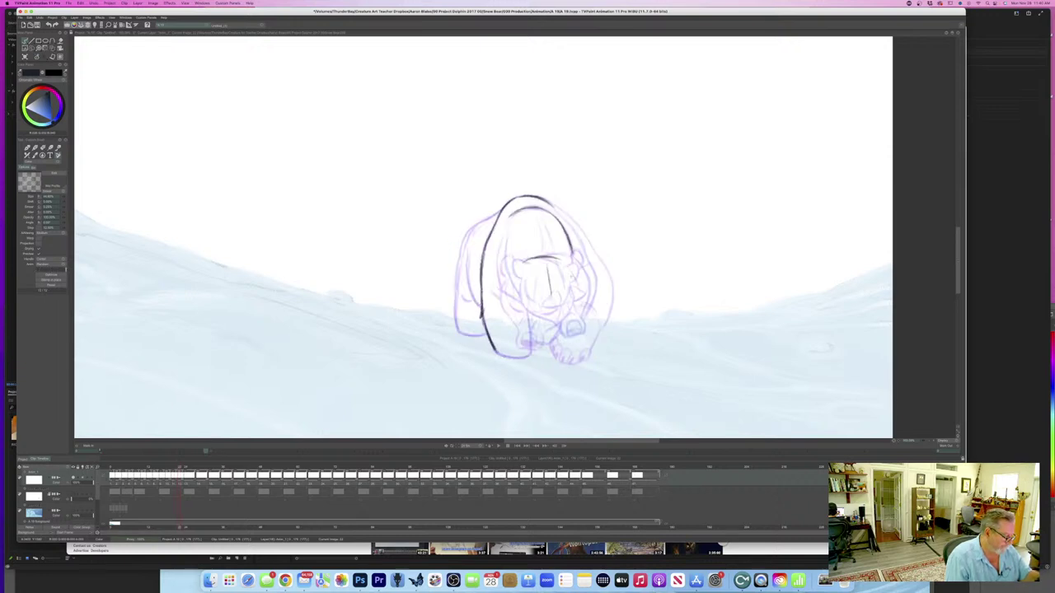
left_click_drag(569, 266, 580, 292)
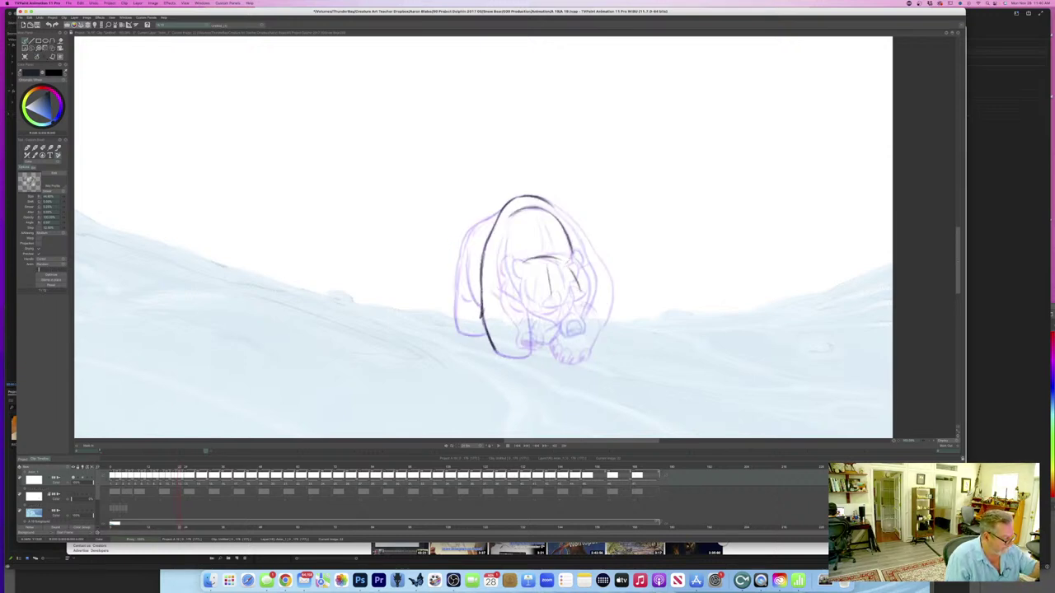
left_click_drag(570, 255, 578, 275)
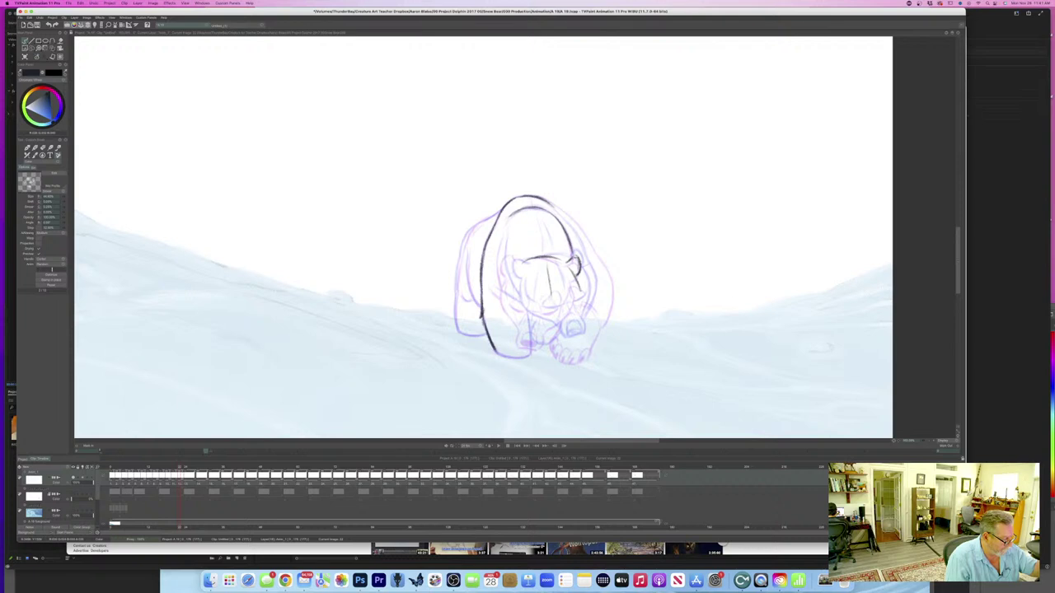
key("Left")
key("Right")
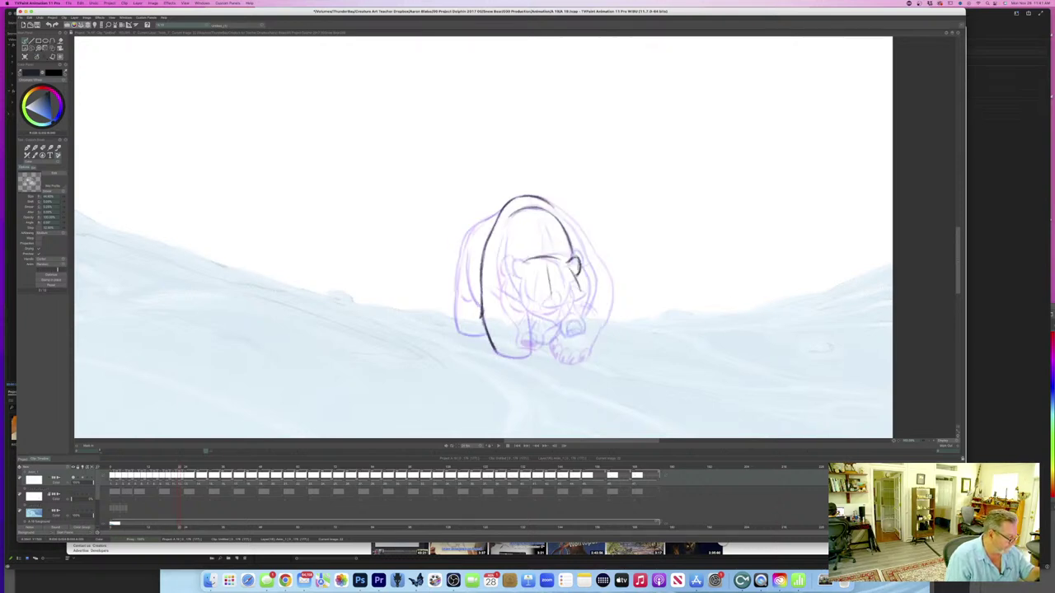
- Trace the near side of the head down to the jaw and the far cheek, checking the previous drawing
mouse_move(510, 279)
left_mouse_down()
mouse_move(511, 303)
mouse_move(534, 322)
left_mouse_up()
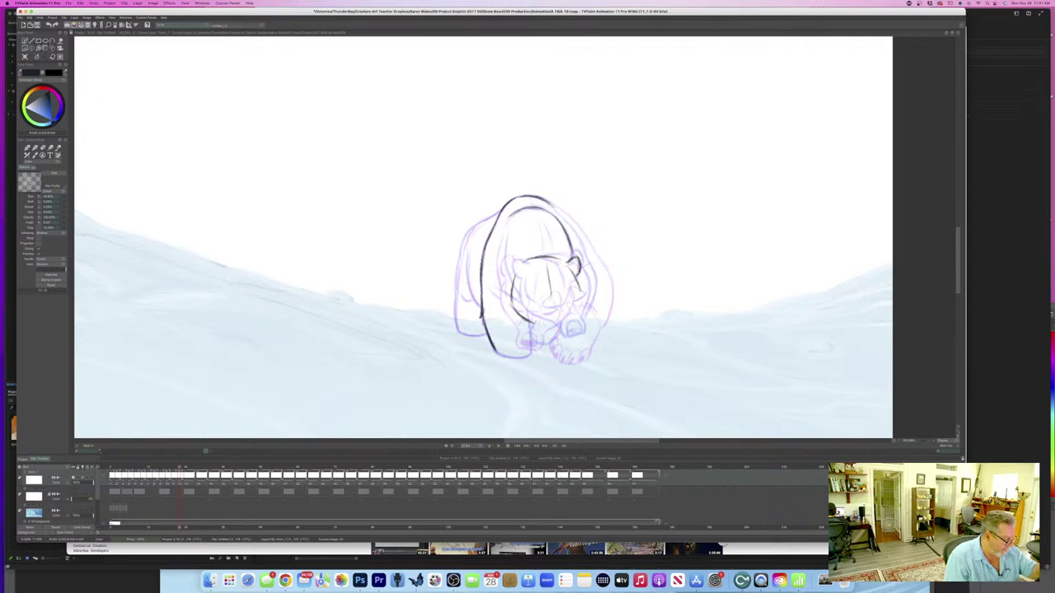
left_click_drag(582, 293, 572, 317)
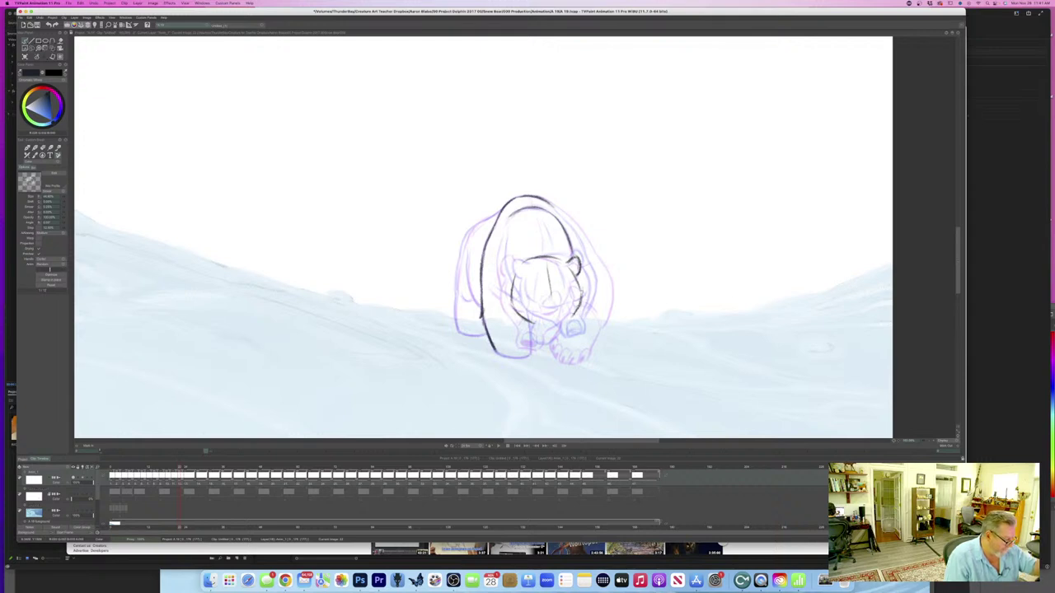
key("Left")
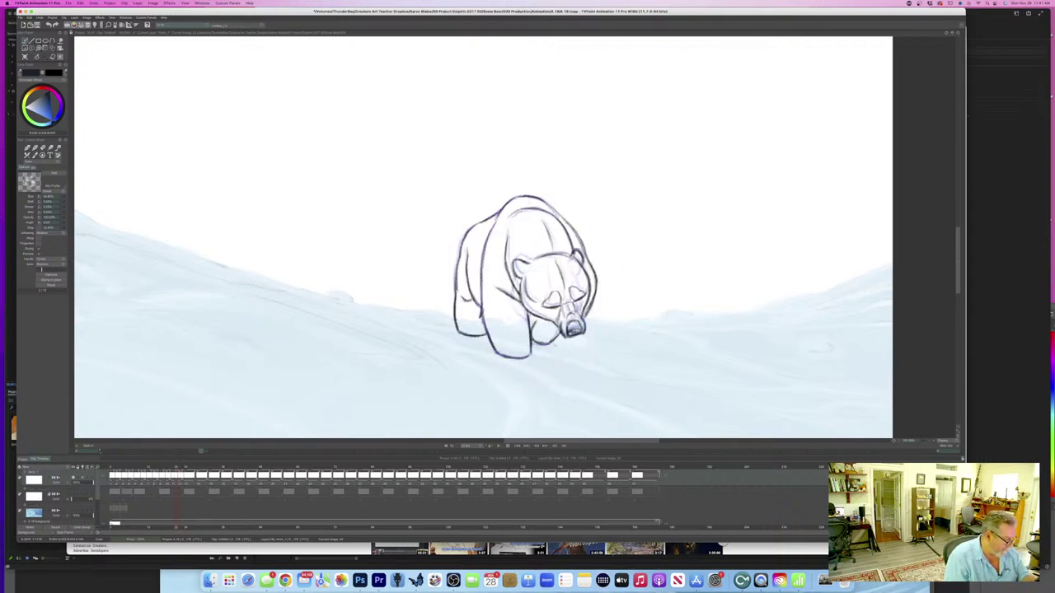
- Draw the nose below the head and compare its position with the previous drawing
key("Right")
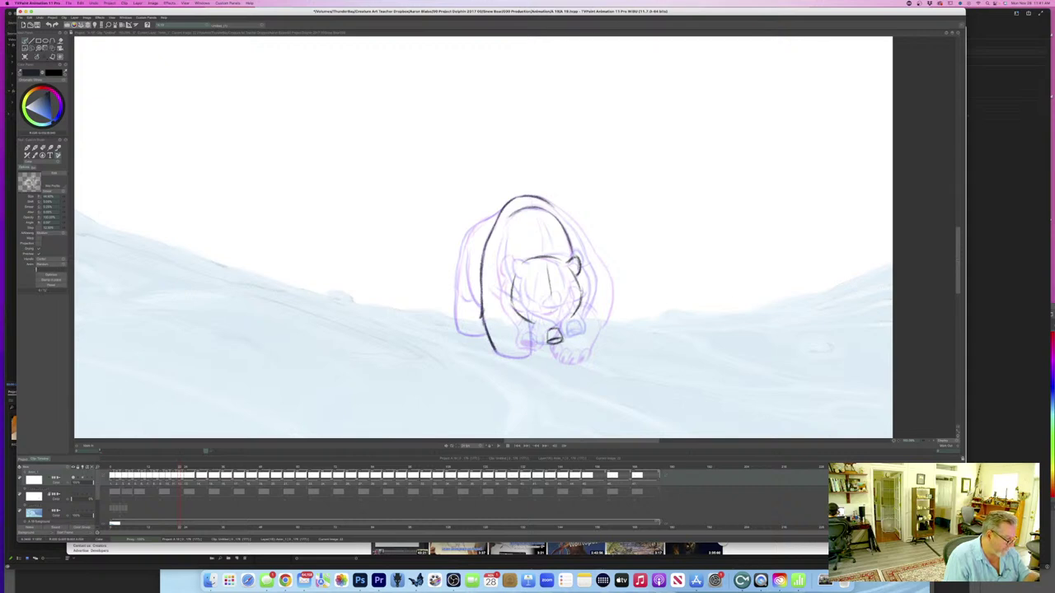
key("Left")
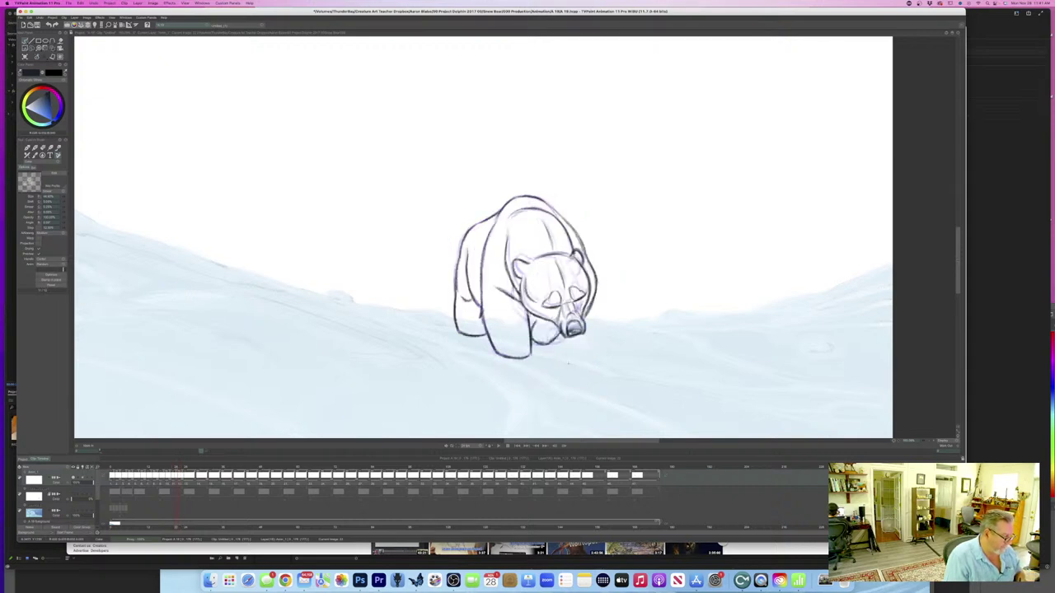
key("Right")
key("Left")
key("Right")
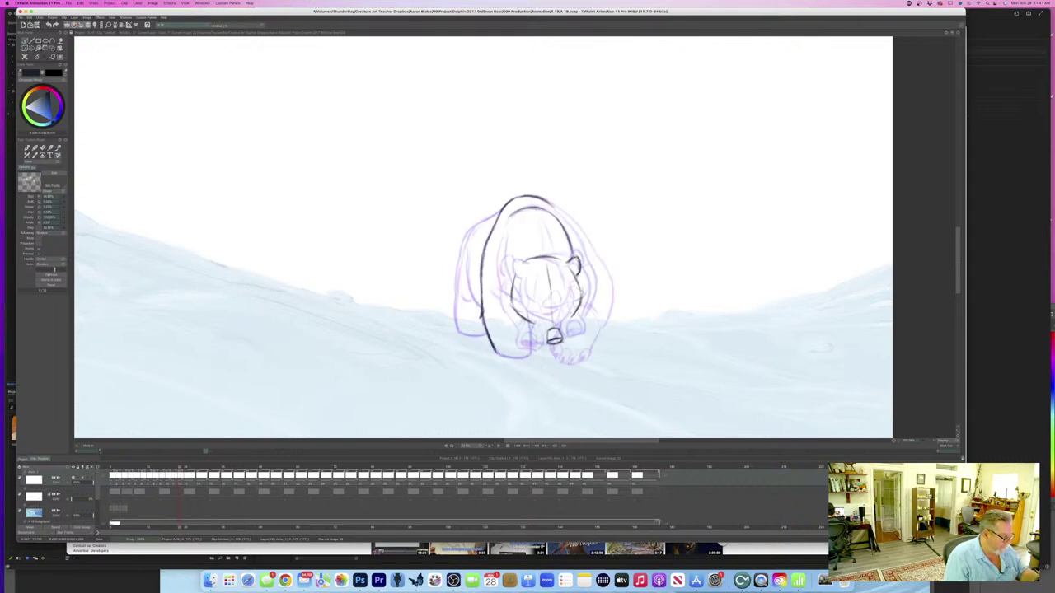
- Draw the bridge of the muzzle and both eyes on the in-between, flipping to compare their placement with the previous drawing
key("Right")
key("Left")
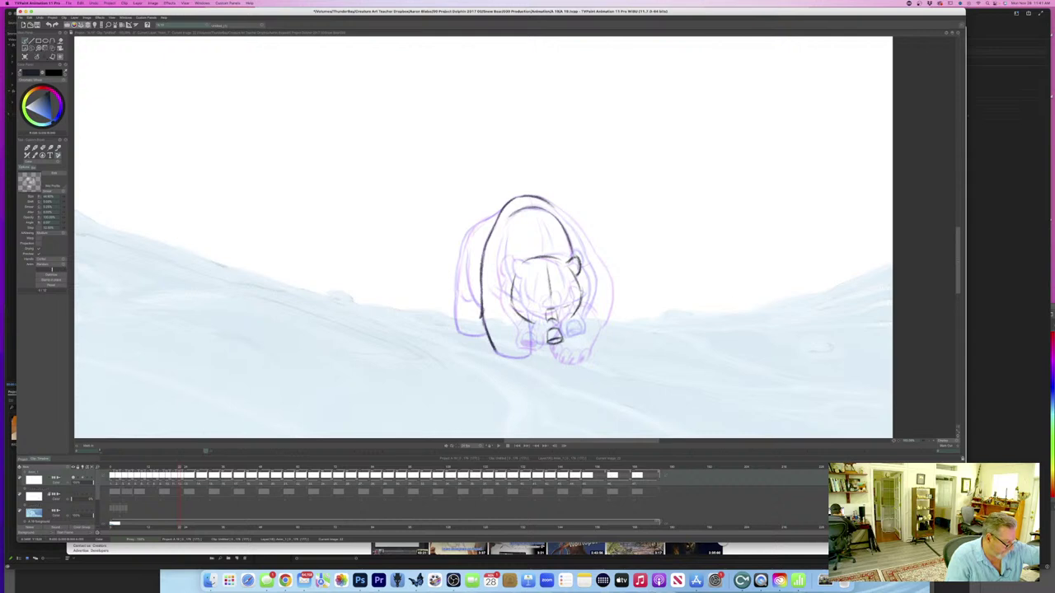
left_click_drag(558, 308, 571, 303)
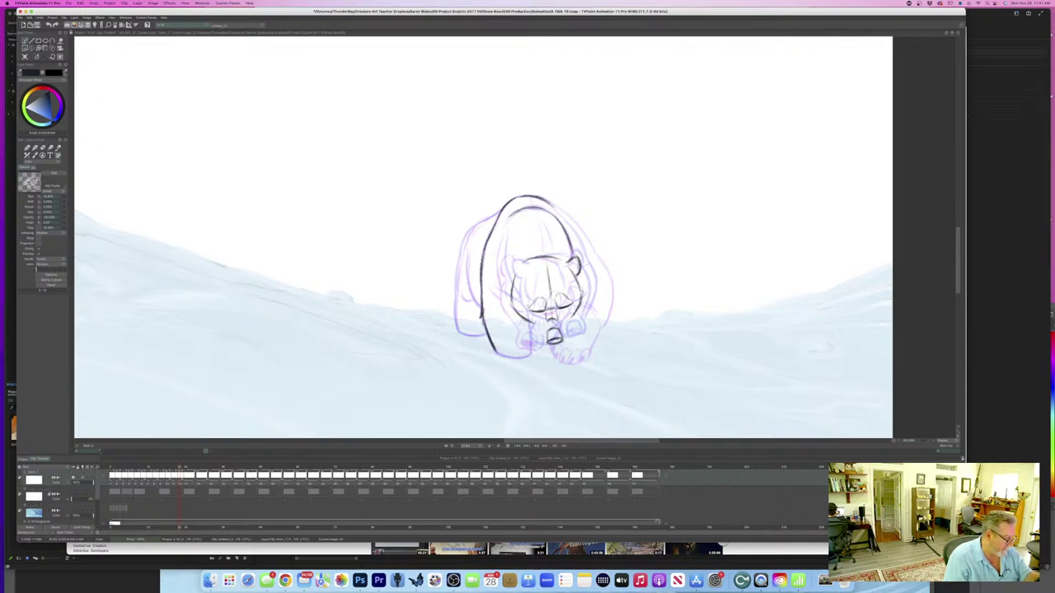
key("Left")
key("Right")
key("Left")
key("Right")
key("Left")
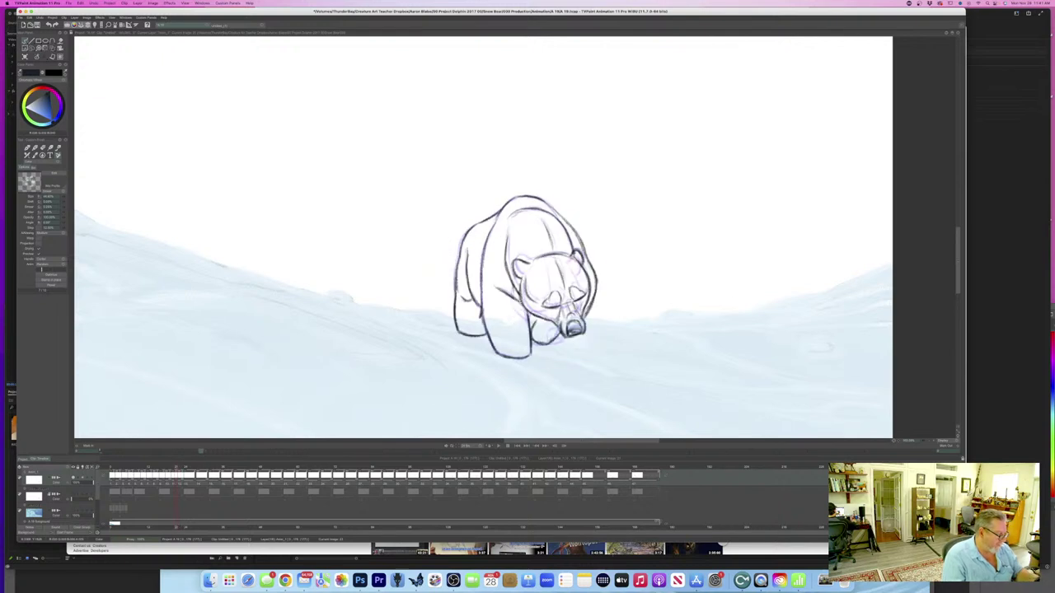
- Outline the sides of the muzzle and the mouth around the nose, checking the shape against the previous drawing
key("Right")
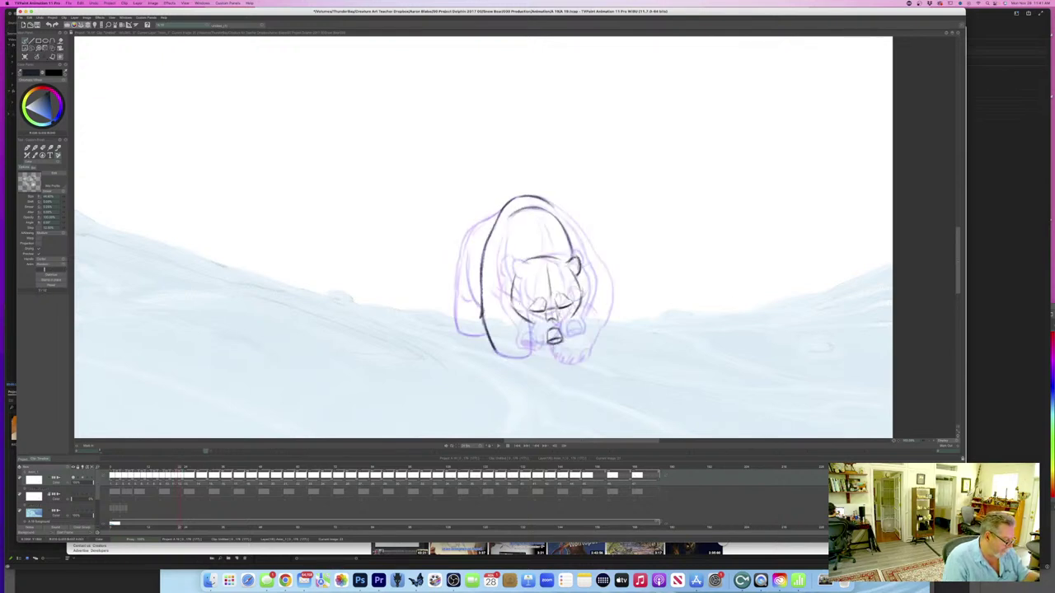
key("Left")
key("Right")
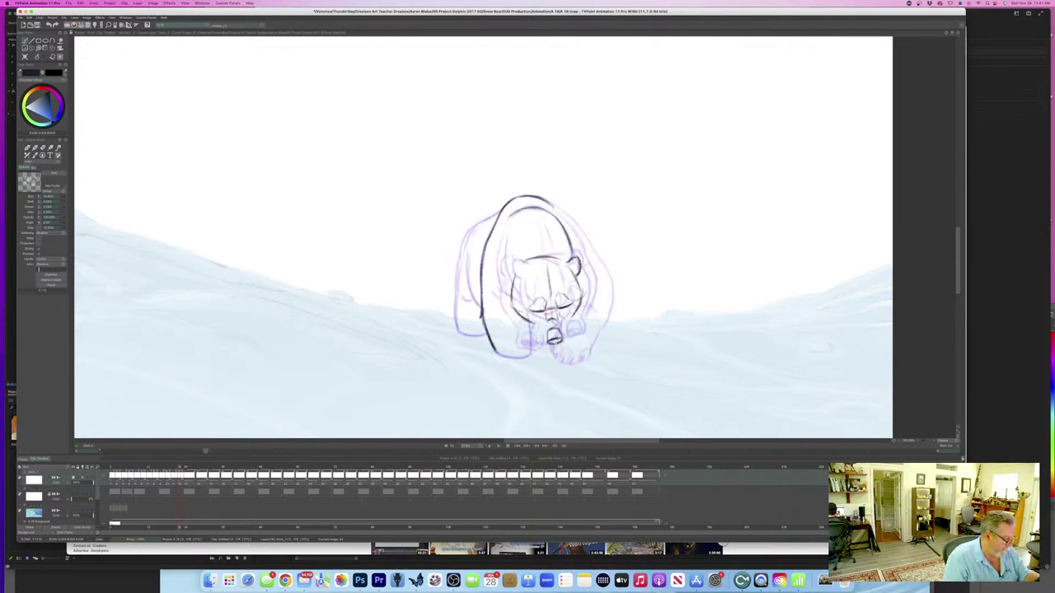
key("Left")
key("Right")
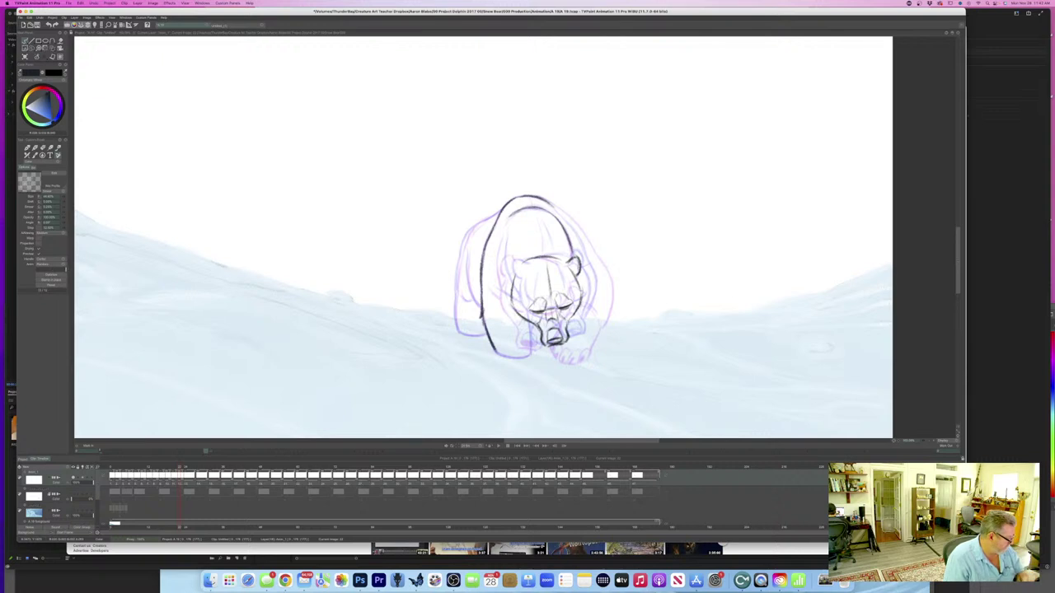
key("Left")
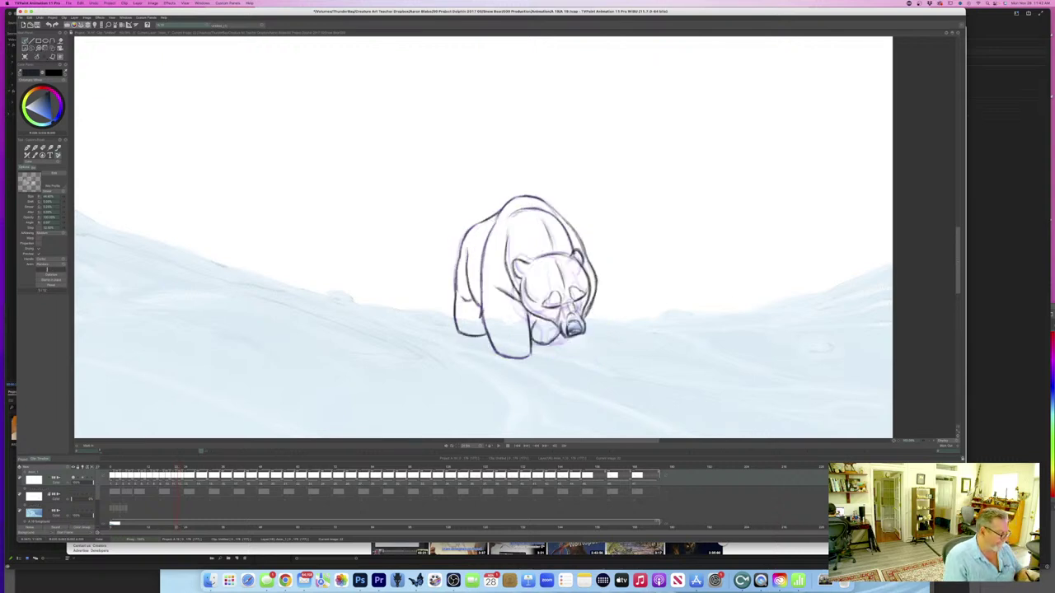
key("Right")
key("Left")
key("Right")
key("Left")
key("Right")
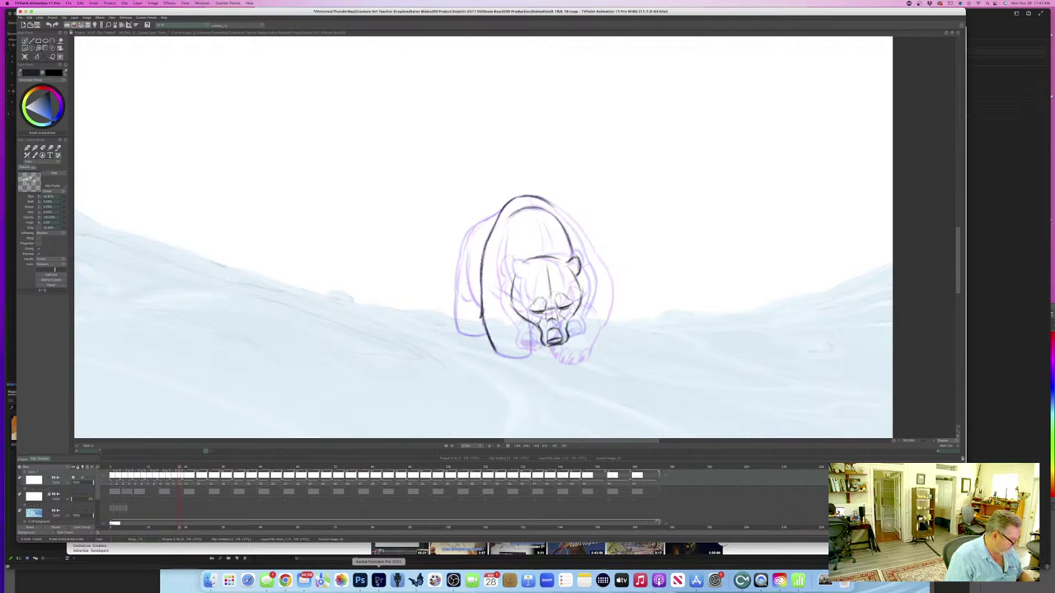
- Switch to Premiere Pro and open the recent project Snow Bear Reel 9-1-2022
left_click(378, 581)
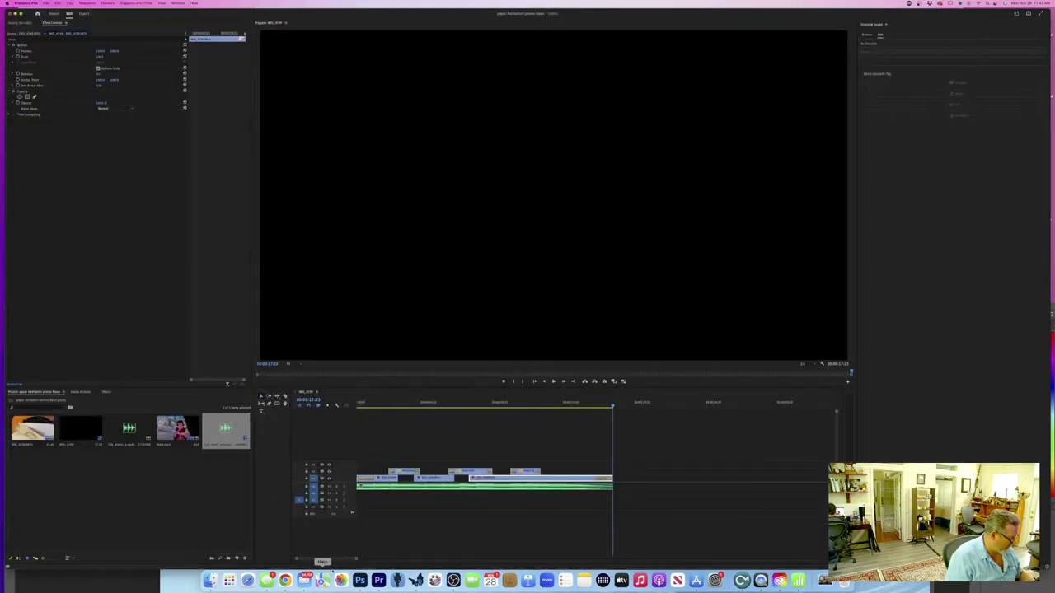
right_click(139, 216)
left_click(23, 5)
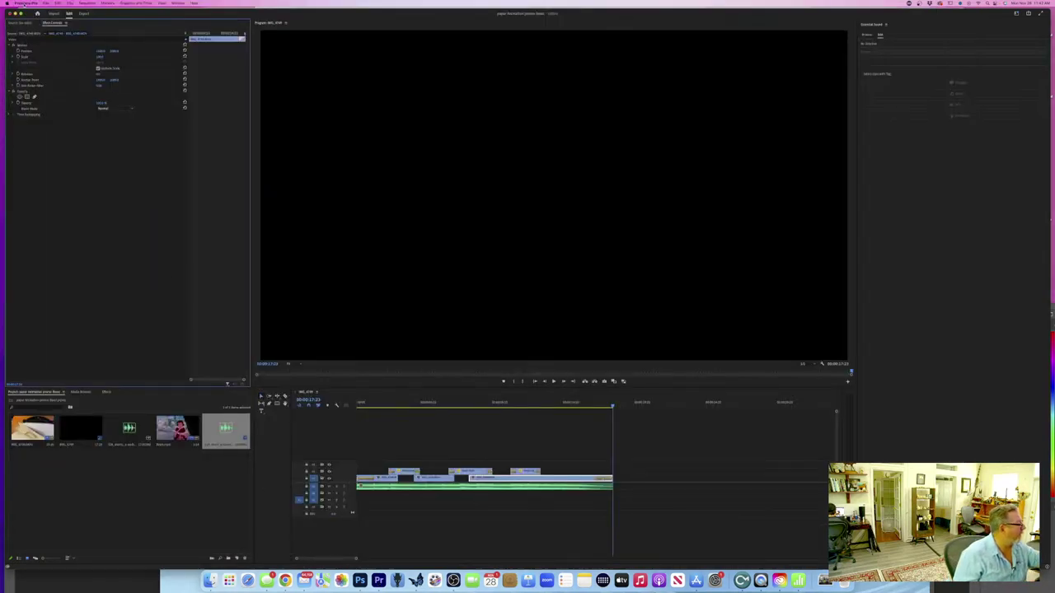
left_click(46, 3)
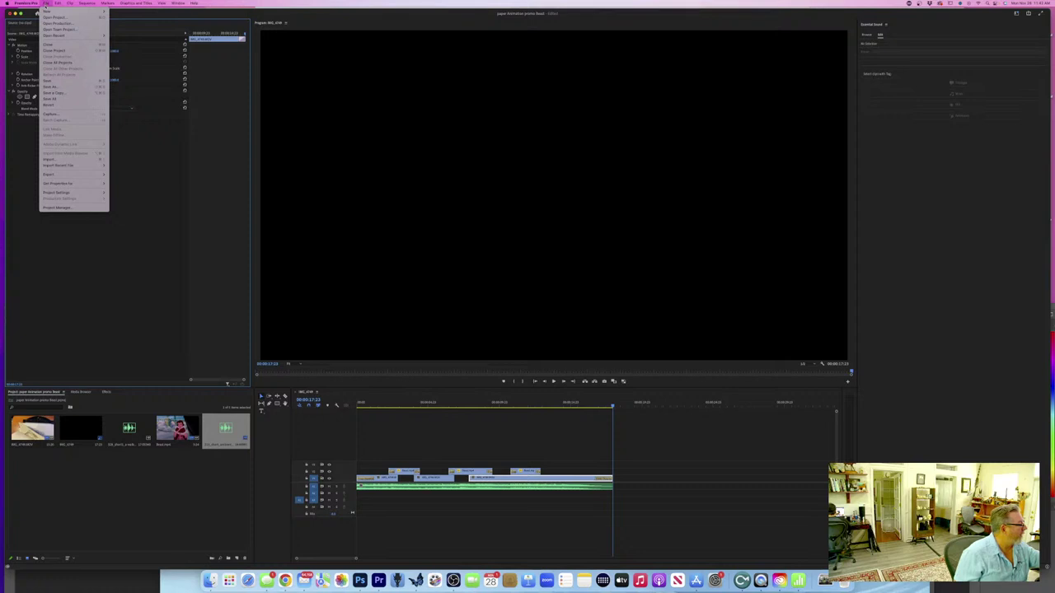
mouse_move(51, 35)
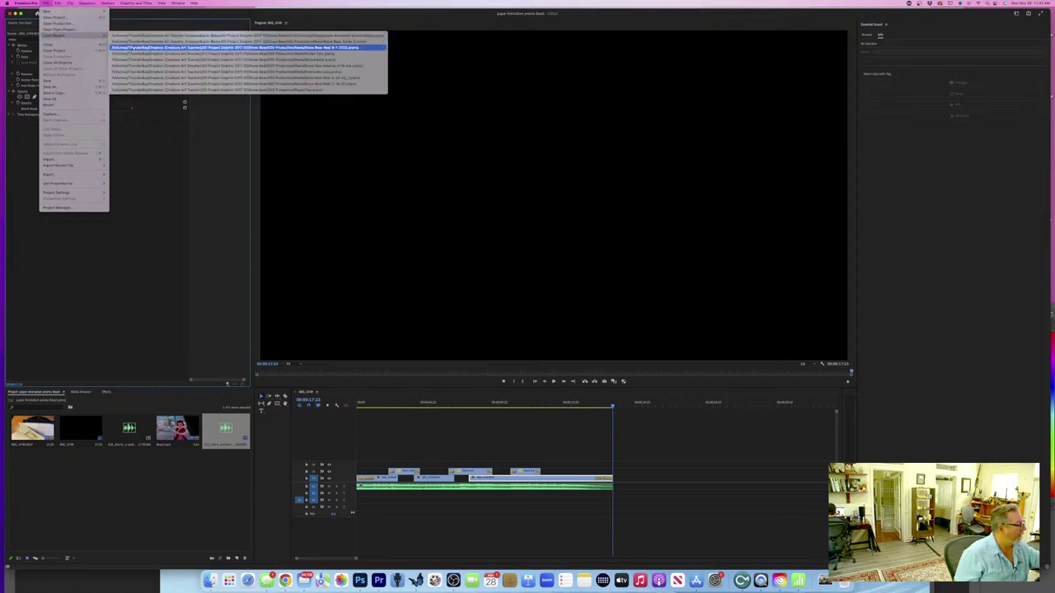
left_click(130, 46)
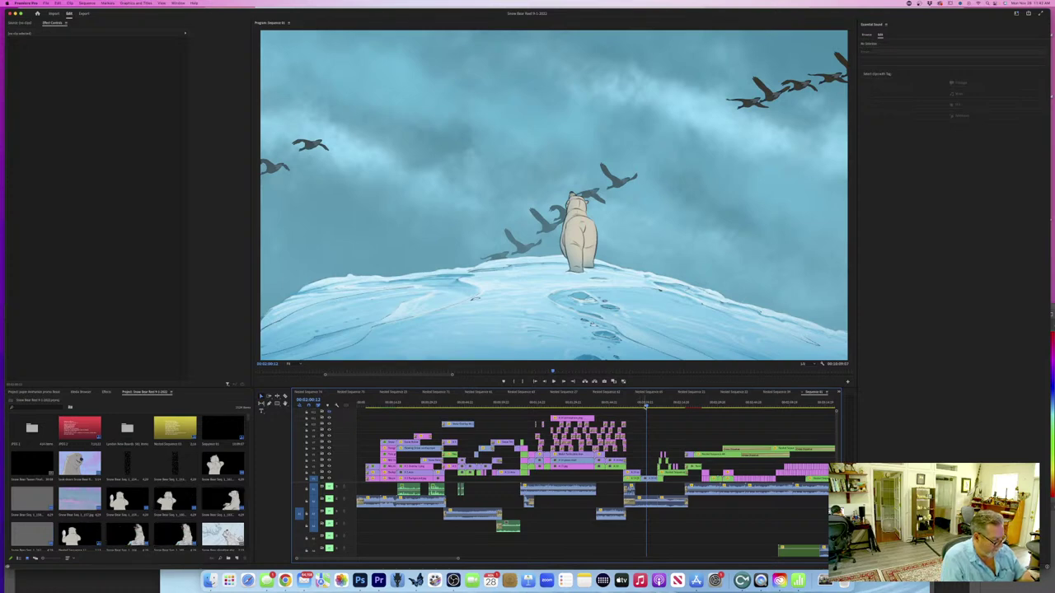
- Play the reel from the snowy hilltop shot in an enlarged preview, stopping at the polar bear watching the geese
left_click_drag(646, 407, 490, 421)
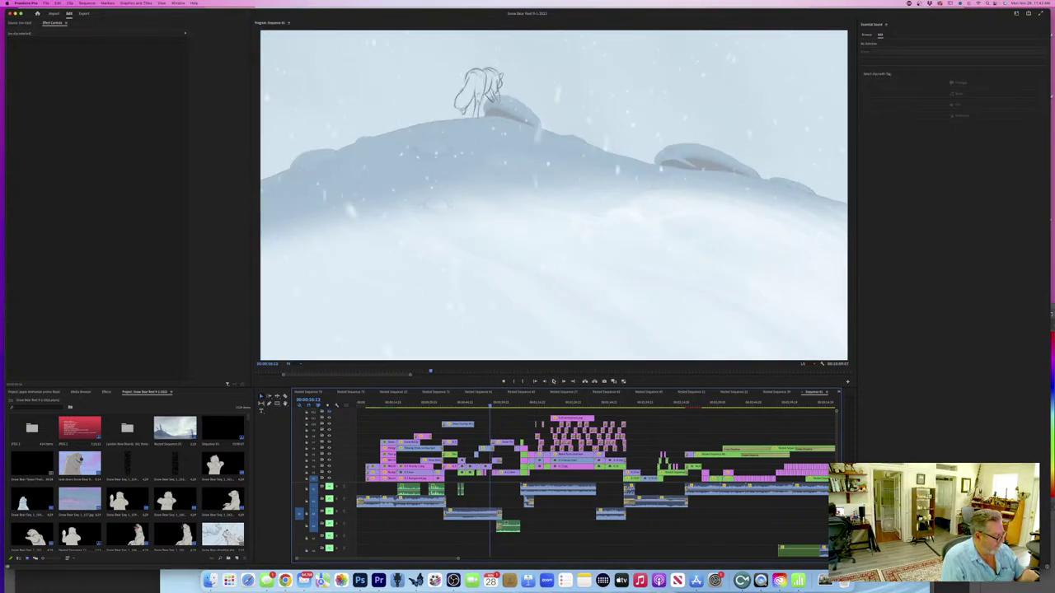
left_click(553, 382)
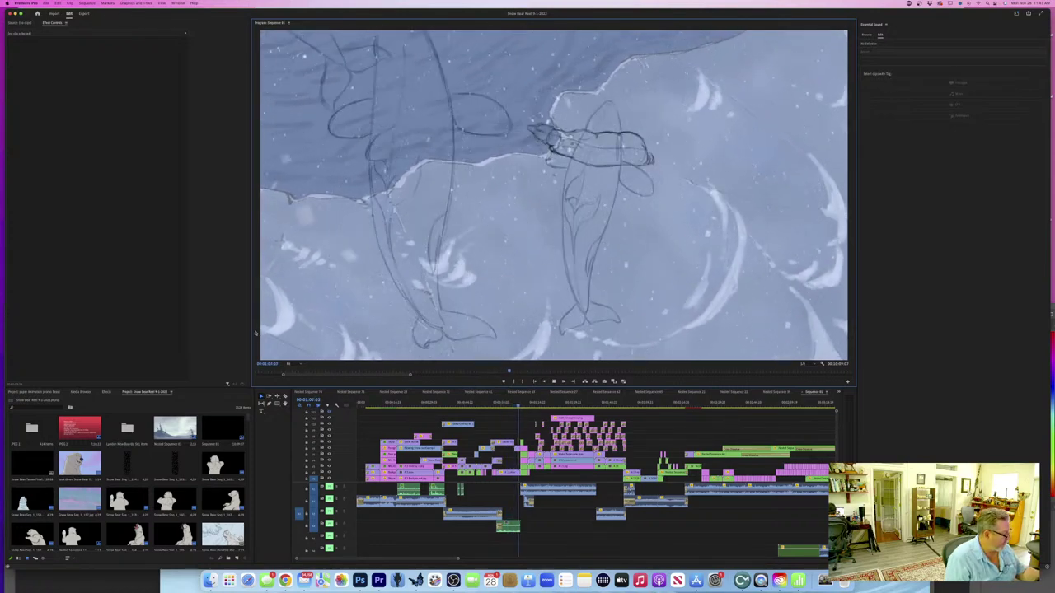
key("grave")
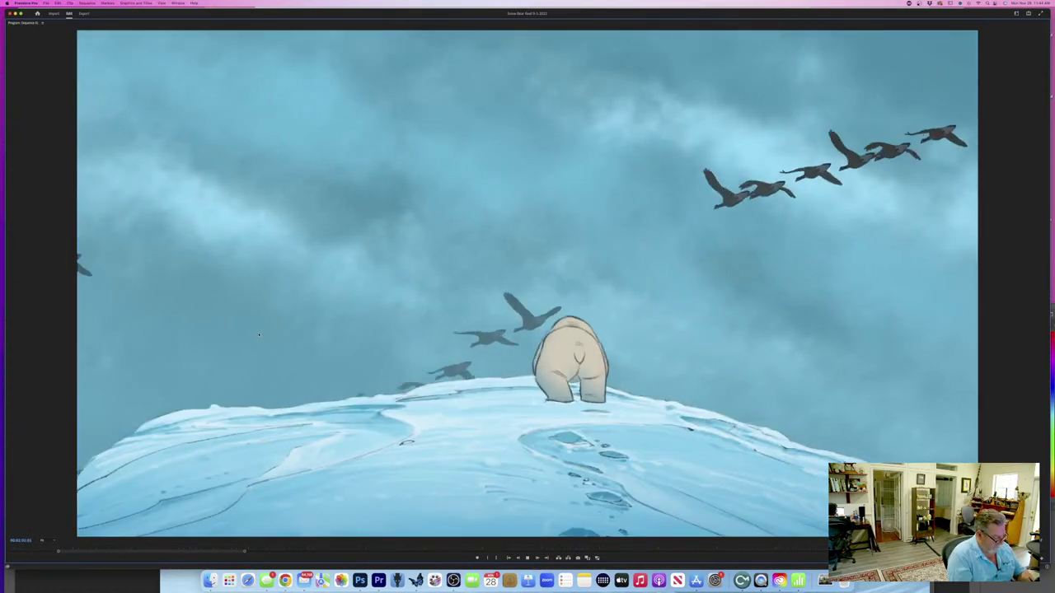
left_click(526, 557)
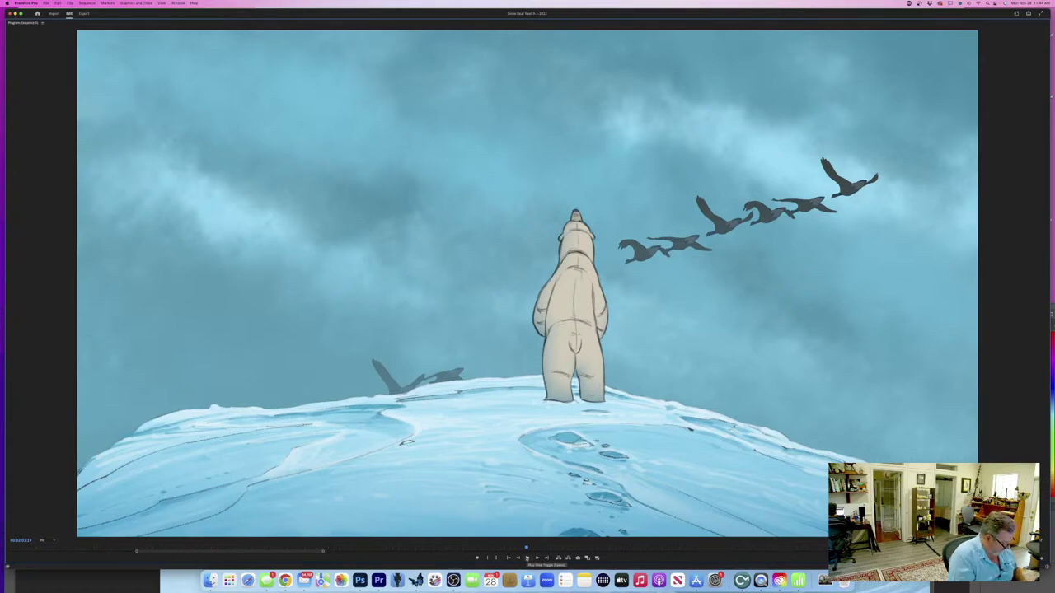
key("grave")
- Return to TVPaint Animation and trace the near foreleg's foot, comparing it with the previous drawing
left_click(416, 581)
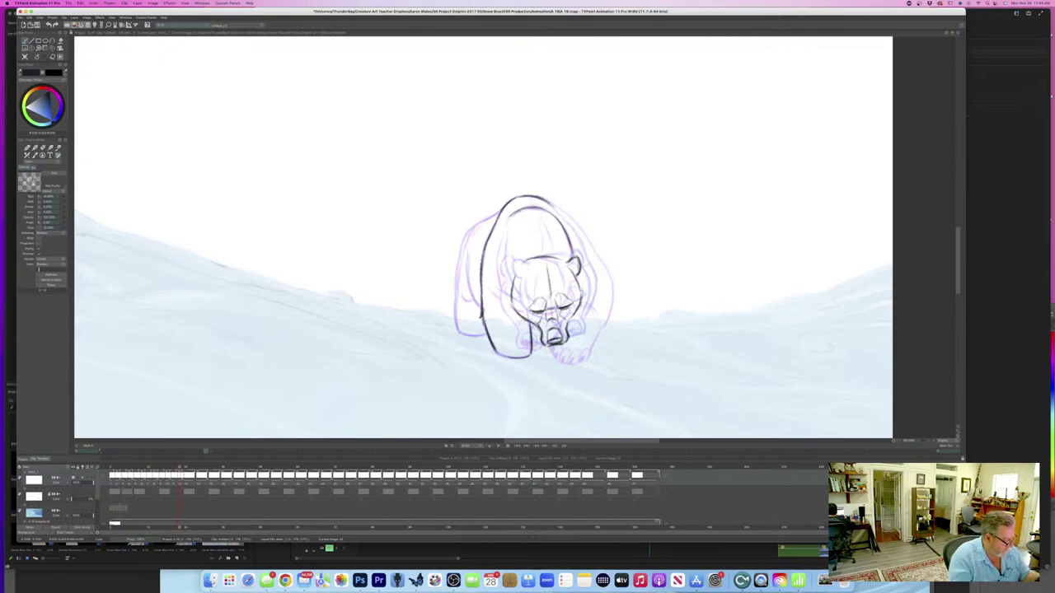
left_click_drag(496, 353, 529, 356)
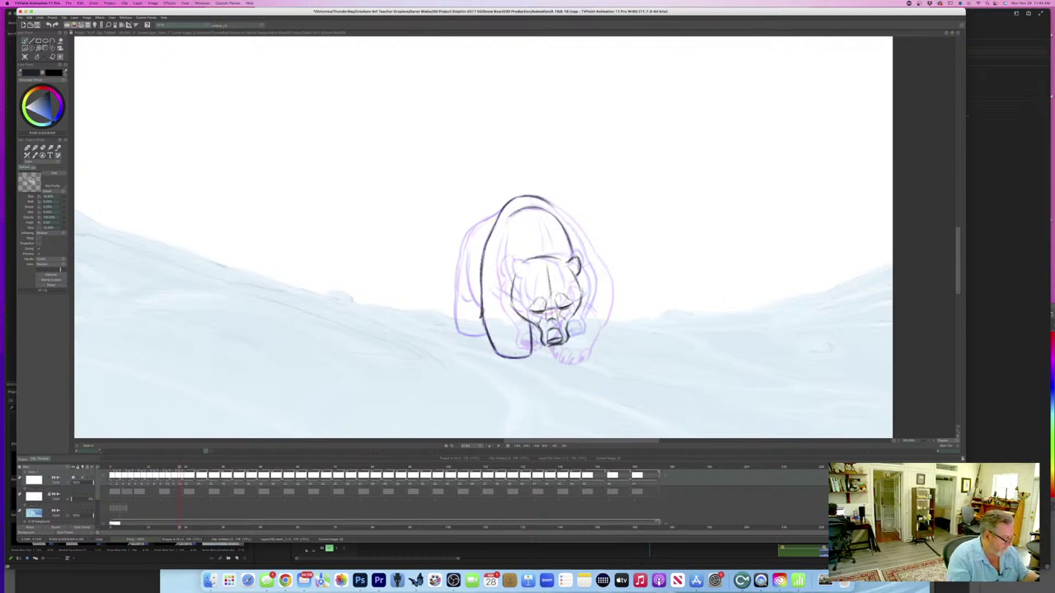
key("Left")
key("Right")
- Trace the far side of the body from the shoulder down to beside the muzzle, flipping against the previous drawing
mouse_move(552, 205)
left_mouse_down()
mouse_move(588, 242)
mouse_move(607, 295)
left_mouse_up()
key("Left")
key("Right")
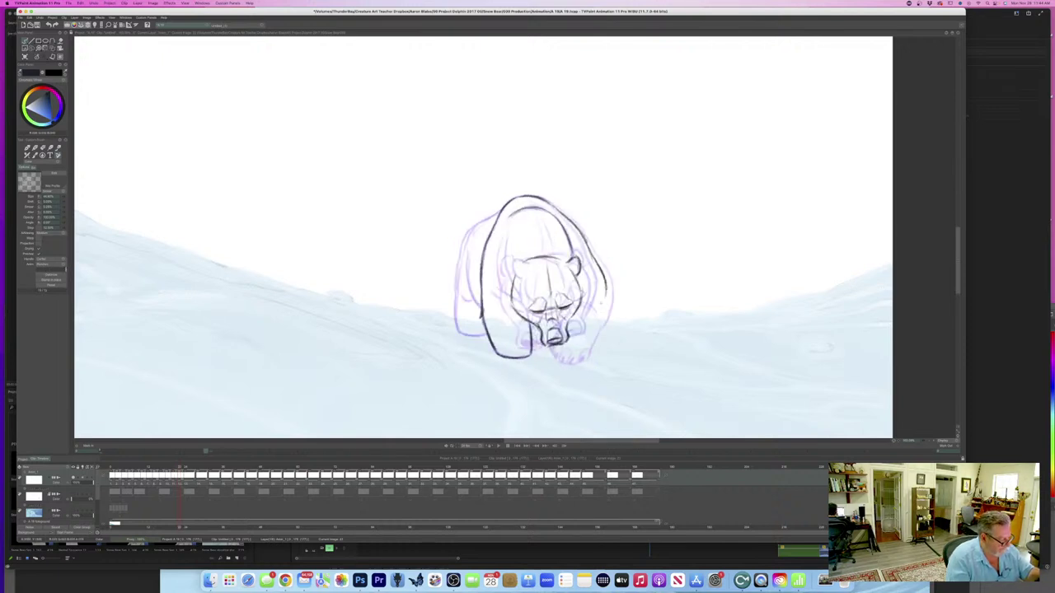
mouse_move(603, 279)
left_mouse_down()
mouse_move(604, 308)
mouse_move(567, 342)
left_mouse_up()
key("Left")
key("Right")
key("Left")
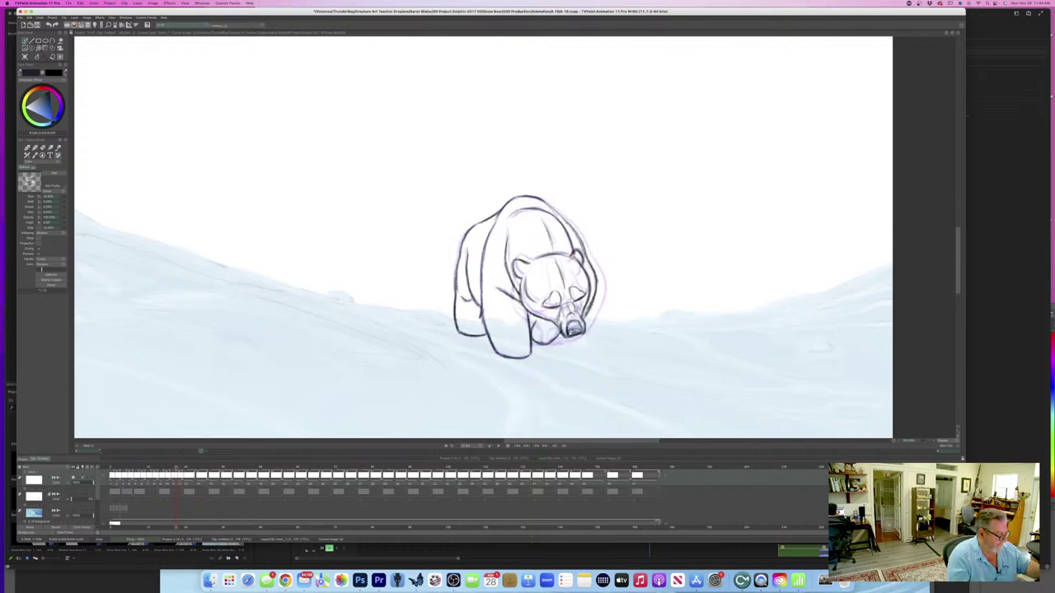
key("Right")
key("Left")
key("Right")
key("Left")
key("Right")
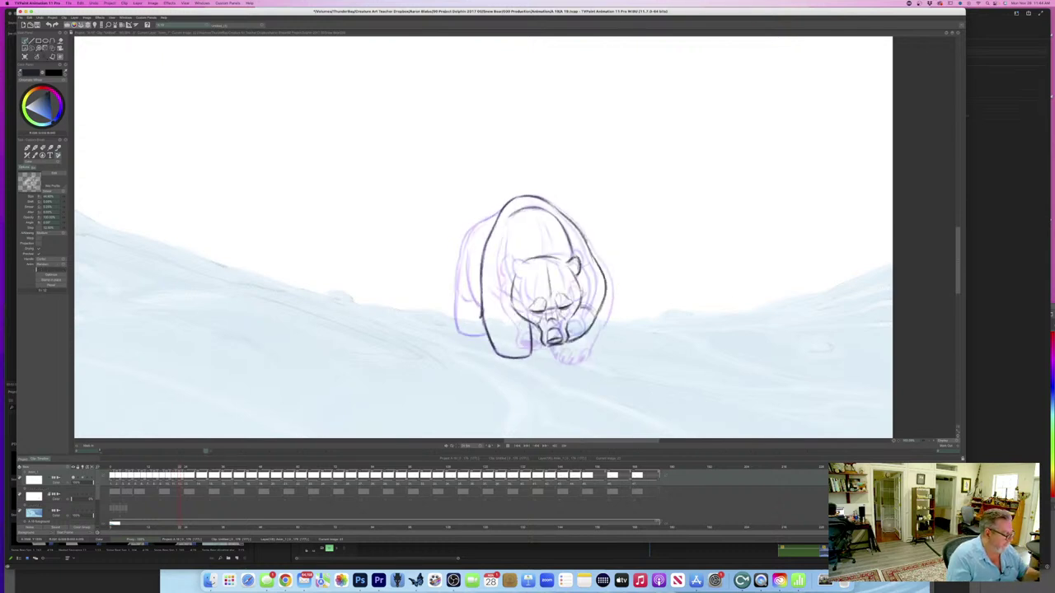
key("Left")
key("Right")
- Trace the rump, the hind leg and the inner flank line behind the near foreleg, checking the previous drawing
mouse_move(498, 211)
left_mouse_down()
mouse_move(469, 233)
mouse_move(456, 280)
mouse_move(454, 328)
mouse_move(484, 334)
left_mouse_up()
mouse_move(468, 250)
left_mouse_down()
mouse_move(479, 308)
mouse_move(470, 303)
left_mouse_up()
key("Left")
key("Right")
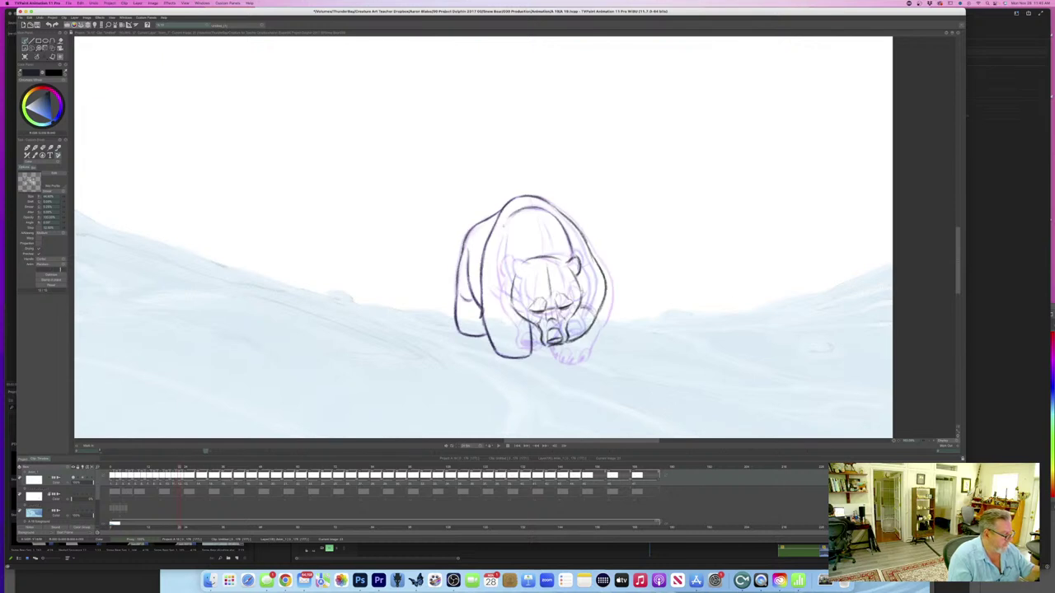
- Draw the near side of the neck, the near ear and the remaining cheek lines, comparing them with the previous drawing
mouse_move(504, 237)
left_mouse_down()
mouse_move(509, 294)
mouse_move(505, 268)
mouse_move(503, 279)
mouse_move(520, 300)
left_mouse_up()
key("Left")
key("Right")
left_click_drag(571, 274, 576, 292)
key("Left")
key("Right")
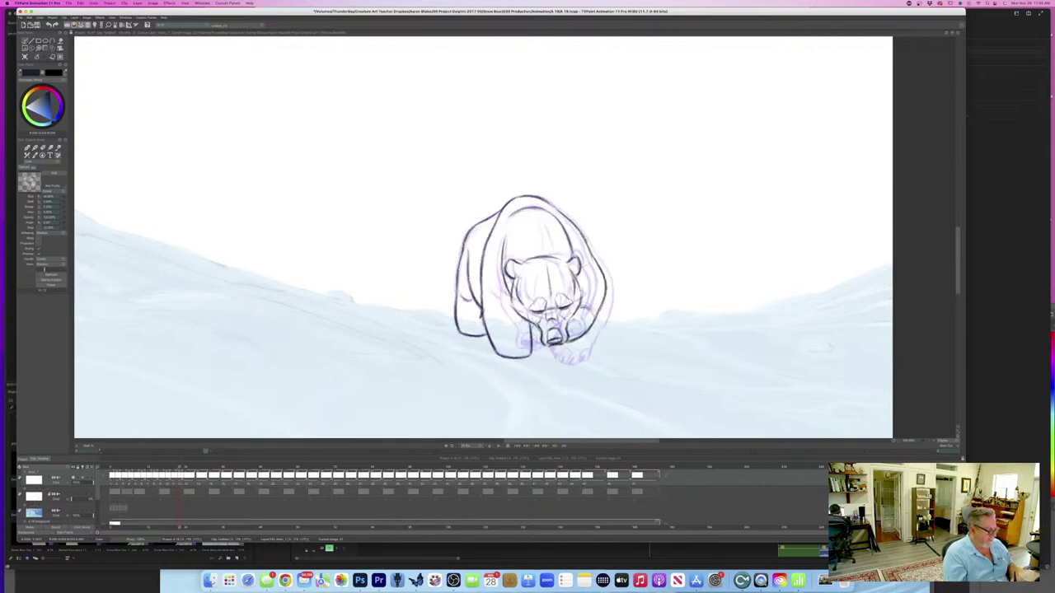
- Flip repeatedly between the in-between and the previous drawing to examine the head turn and body movement
key("Left")
key("Right")
key("Left")
key("Right")
key("Left")
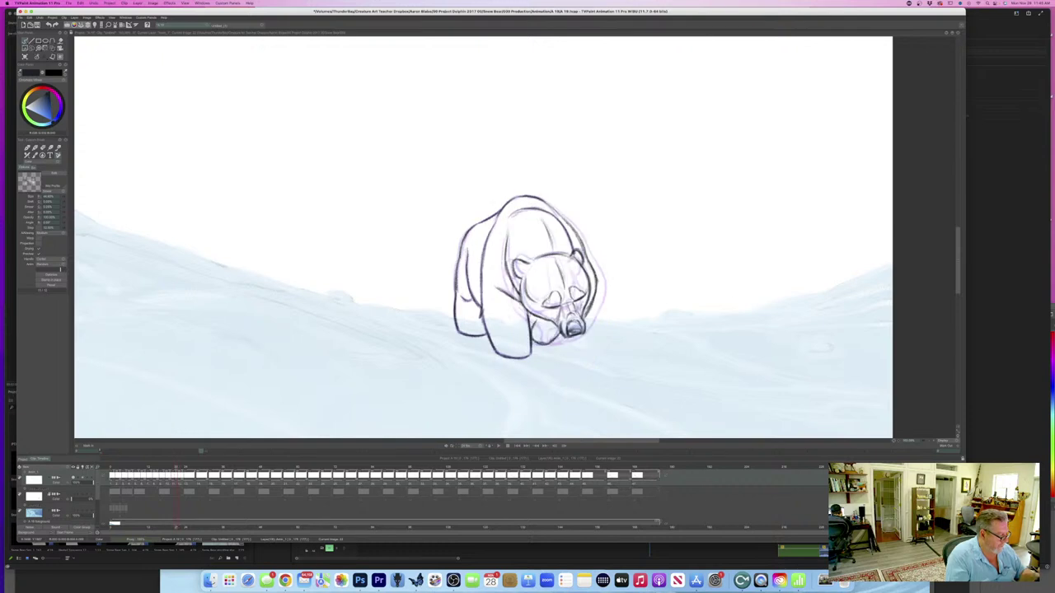
key("Right")
key("Left")
key("Right")
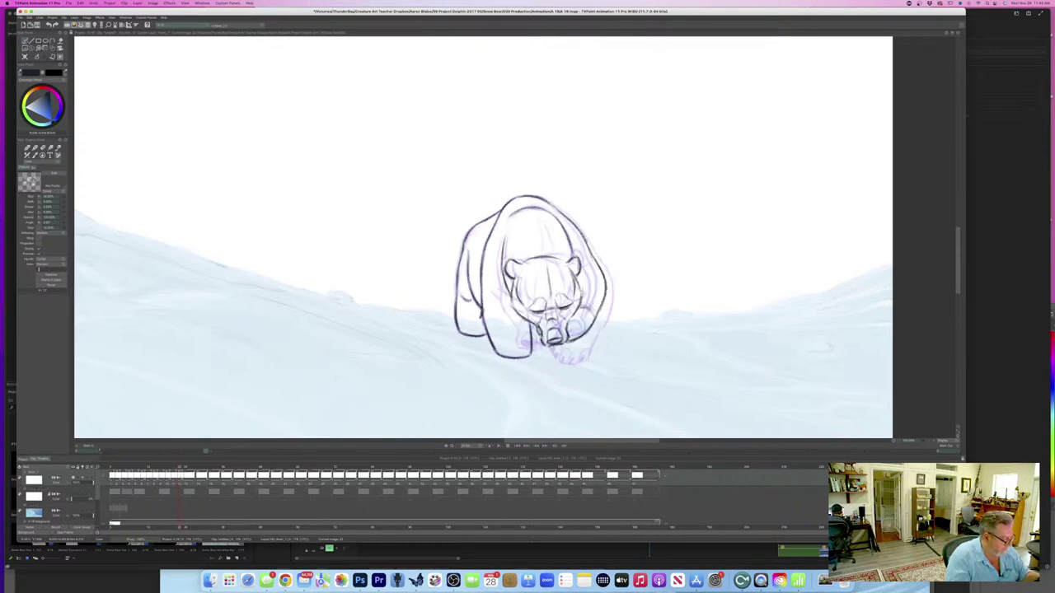
key("Left")
key("Right")
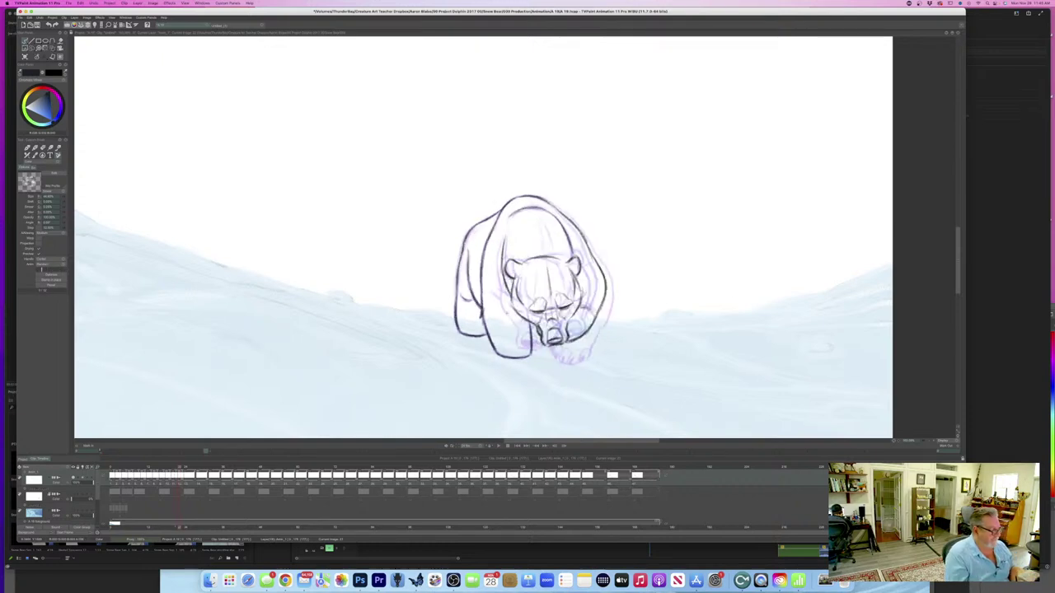
key("Left")
key("Right")
key("Left")
key("Right")
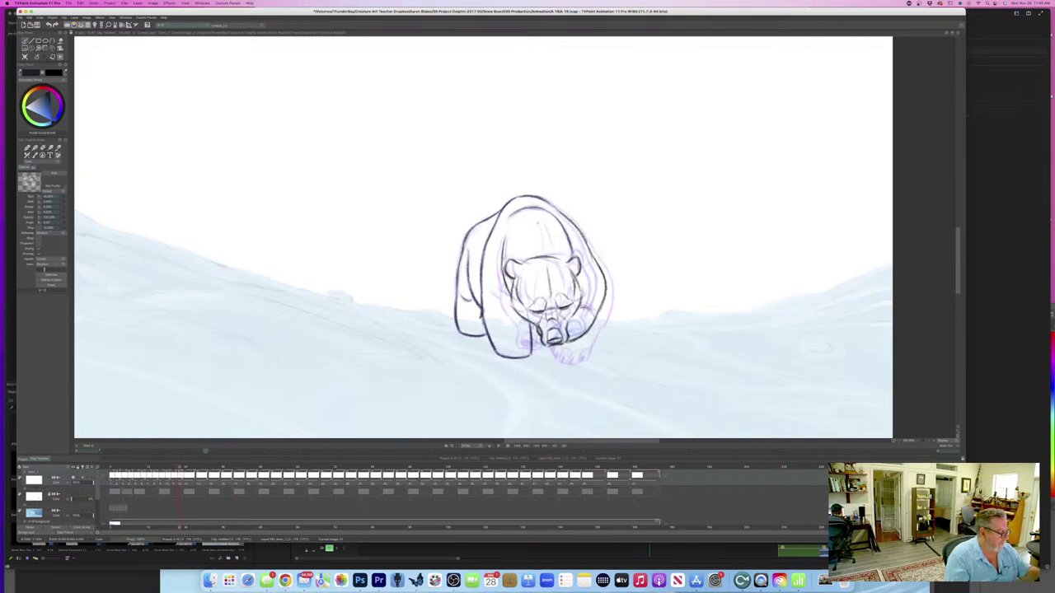
- Draw the centre line of the neck above the head and compare its position with the previous drawing
key("Left")
key("Right")
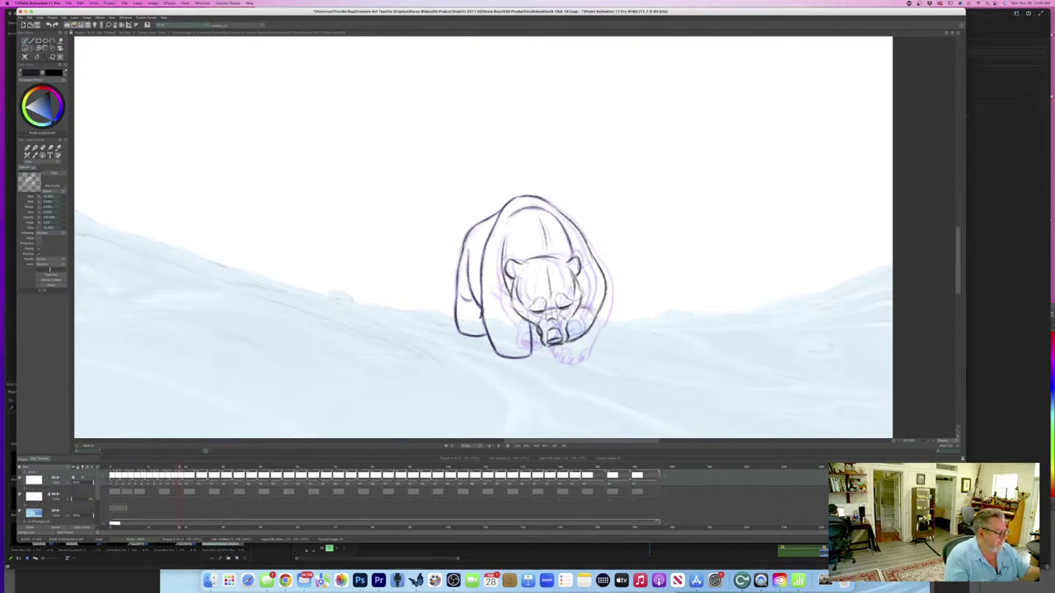
key("Left")
key("Right")
key("Left")
key("Right")
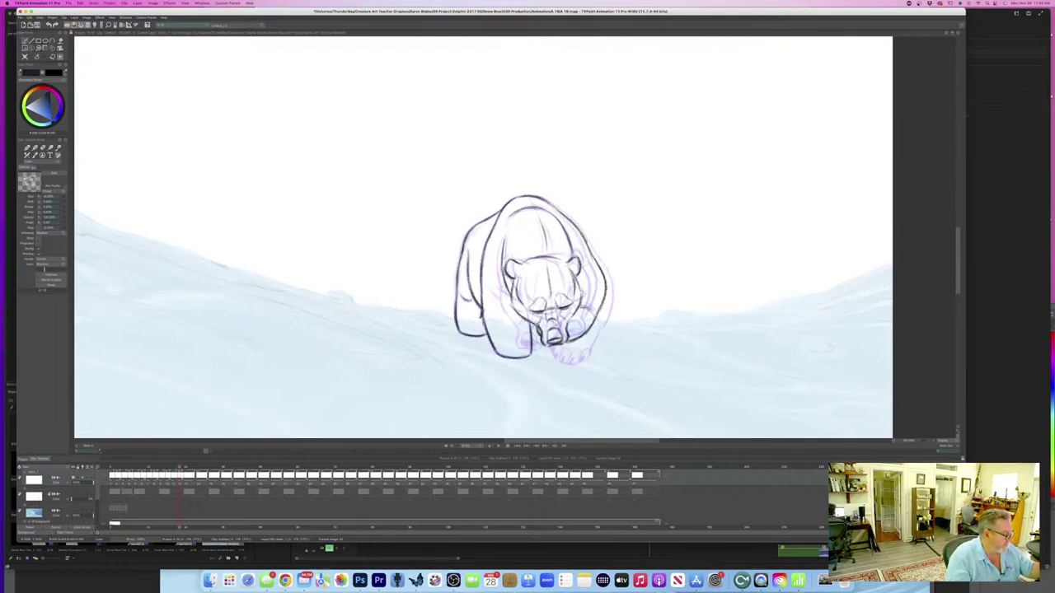
- Add the short fold between the near foreleg and the cheek to match the previous drawing, and save the project
key("Left")
key("Right")
key("Left")
key("Right")
key("Left")
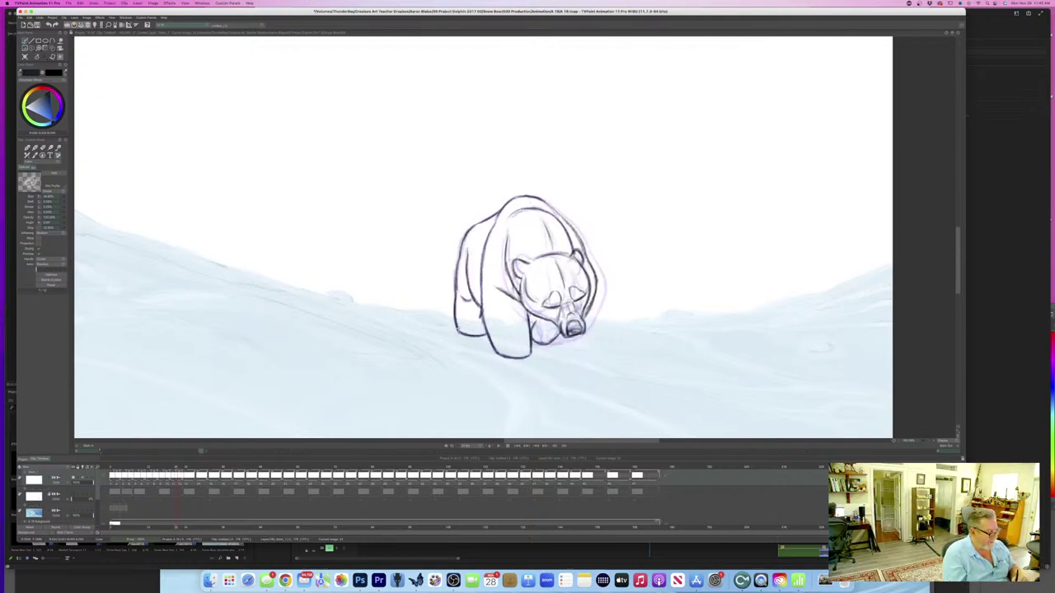
key("Right")
key("Left")
key("Right")
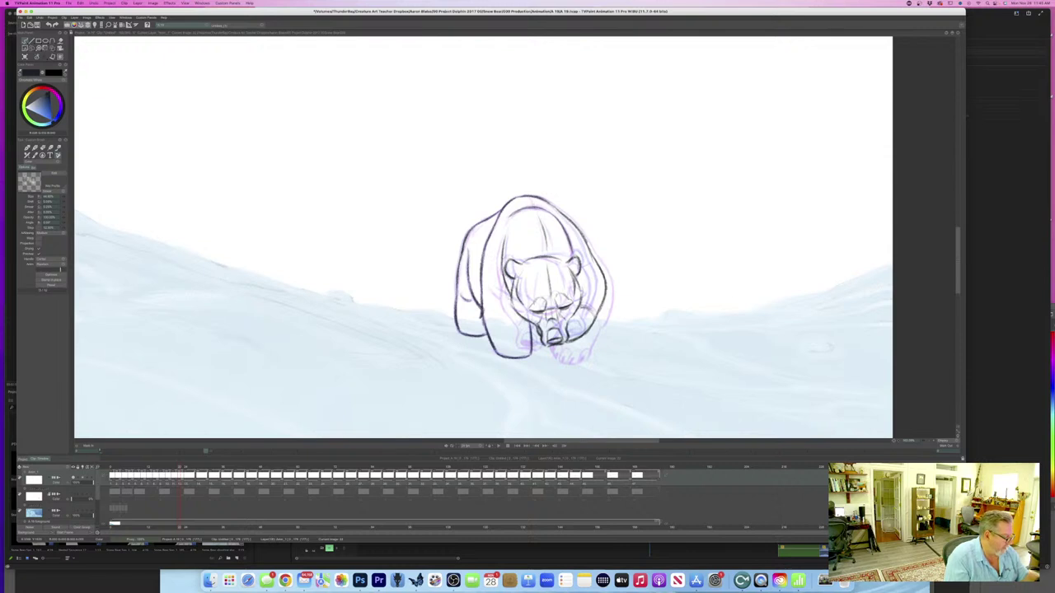
left_click_drag(492, 287, 509, 299)
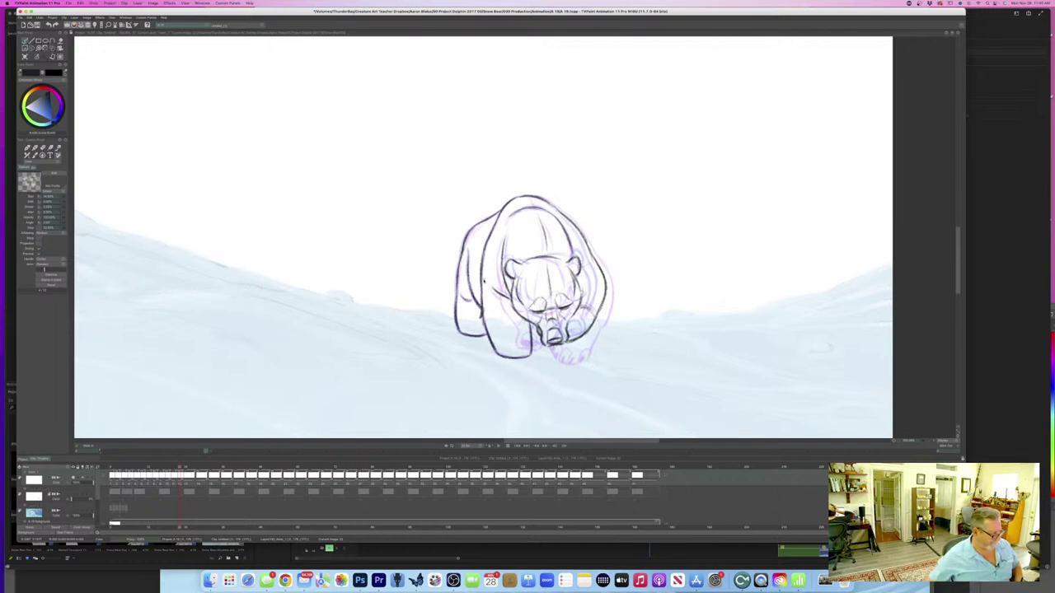
key("super+s")
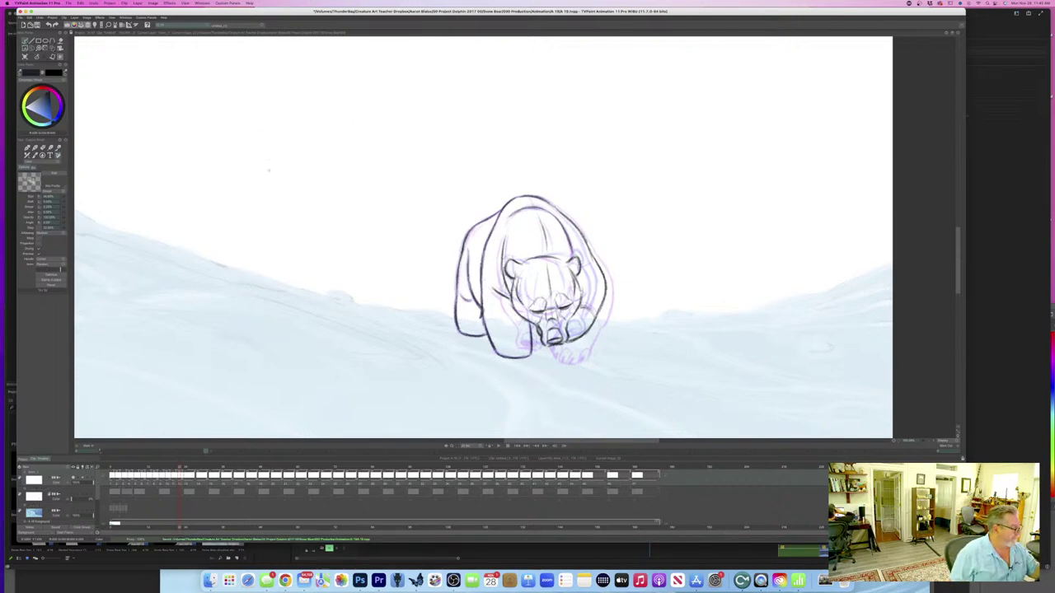
- Sketch a demonstration bear head on the blank area beside the walking bear: round skull, small nose, brows and near eye
mouse_move(303, 234)
left_mouse_down()
mouse_move(382, 186)
mouse_move(272, 197)
mouse_move(274, 164)
left_mouse_up()
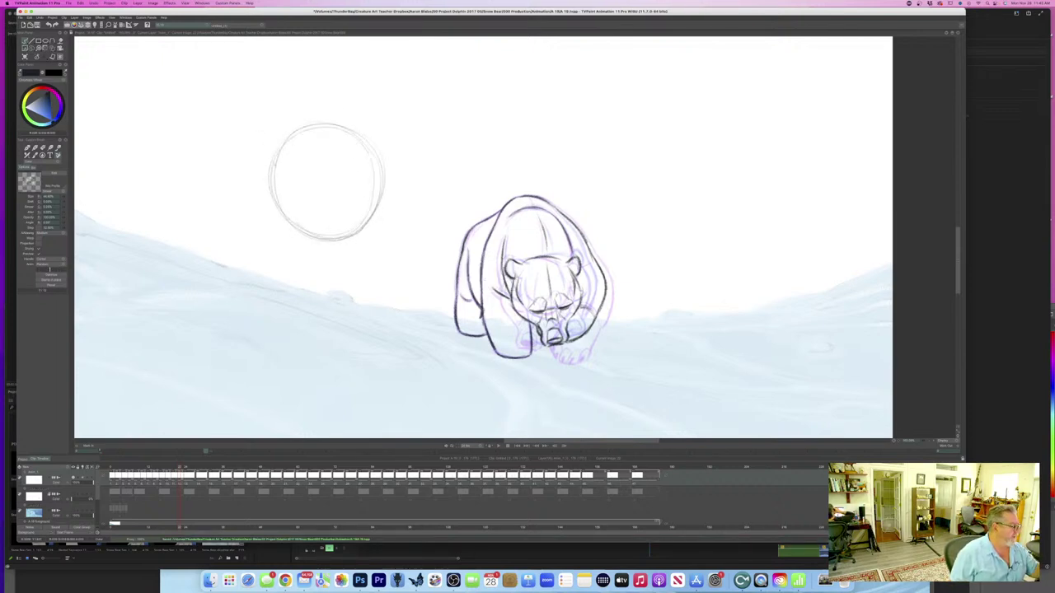
left_click_drag(338, 124, 389, 169)
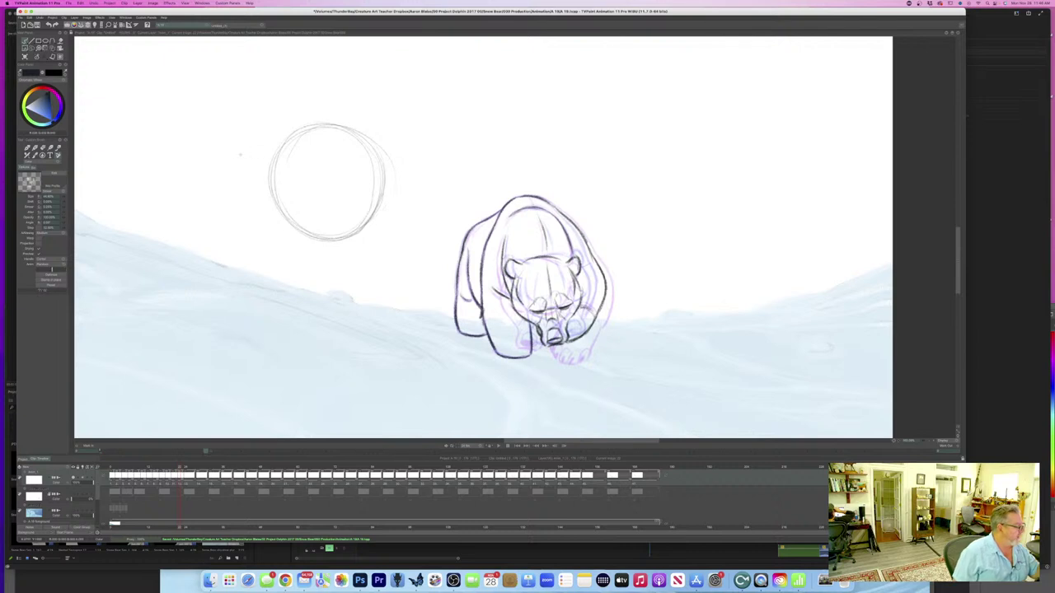
mouse_move(220, 148)
left_mouse_down()
mouse_move(225, 149)
mouse_move(248, 151)
mouse_move(233, 165)
mouse_move(301, 128)
mouse_move(255, 142)
left_mouse_up()
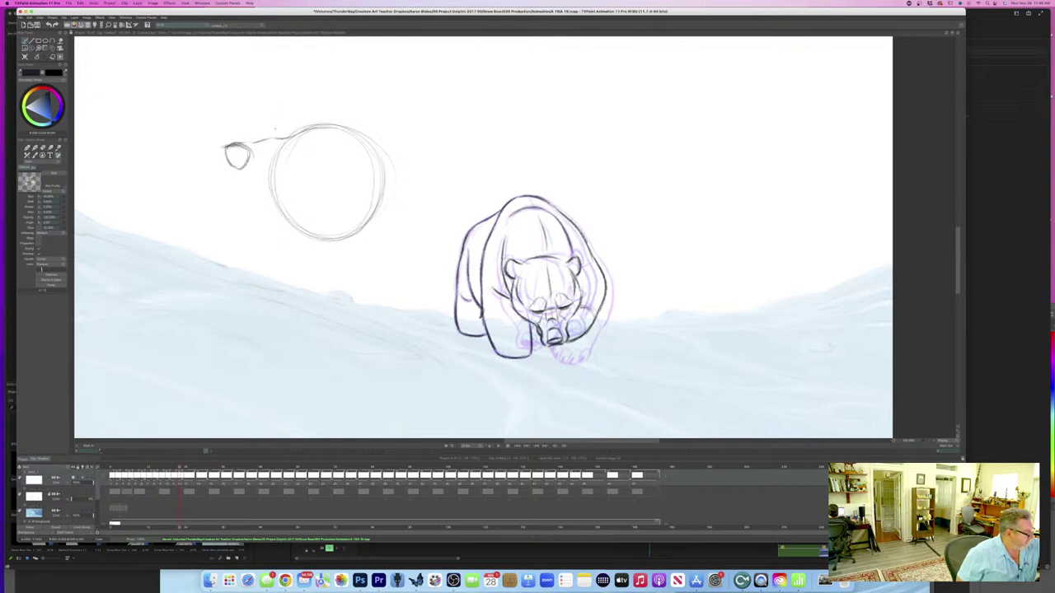
mouse_move(254, 146)
left_mouse_down()
mouse_move(257, 164)
mouse_move(243, 170)
left_mouse_up()
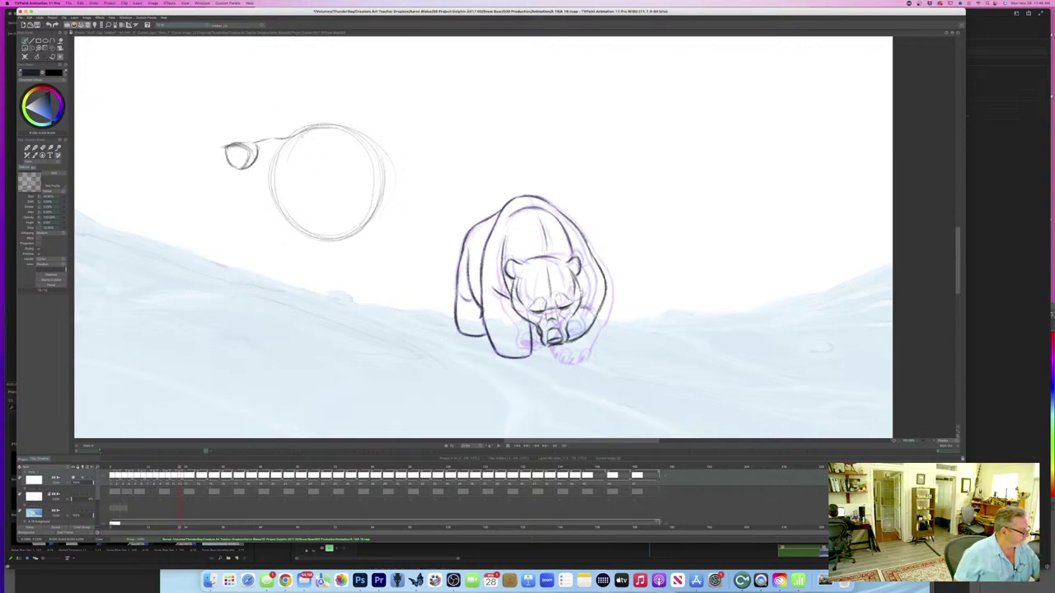
mouse_move(317, 139)
left_mouse_down()
mouse_move(332, 149)
mouse_move(336, 132)
mouse_move(340, 145)
mouse_move(280, 133)
mouse_move(323, 141)
mouse_move(301, 144)
mouse_move(307, 152)
left_mouse_up()
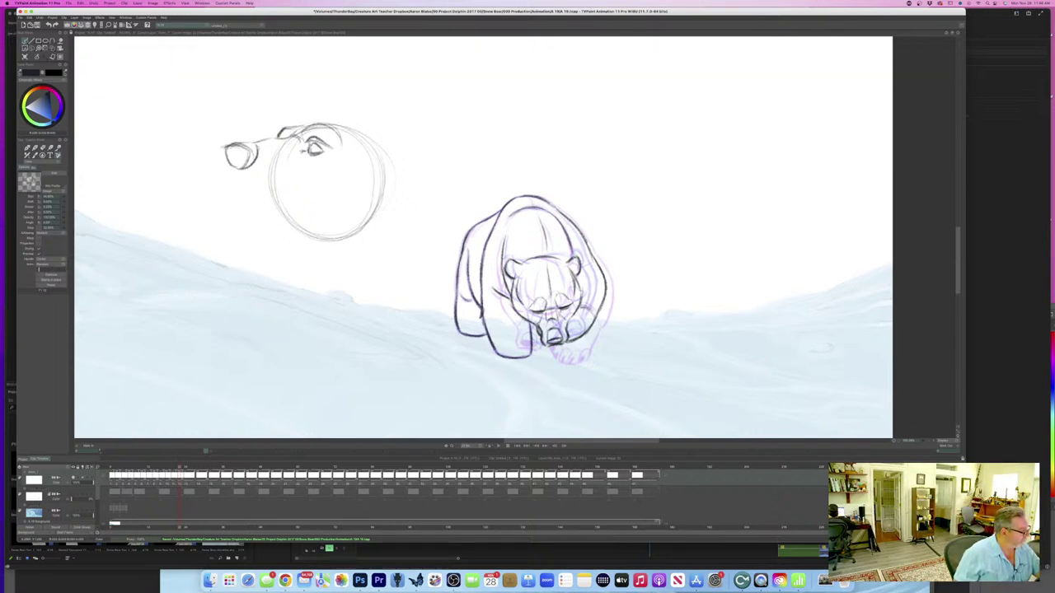
left_click_drag(312, 145, 309, 150)
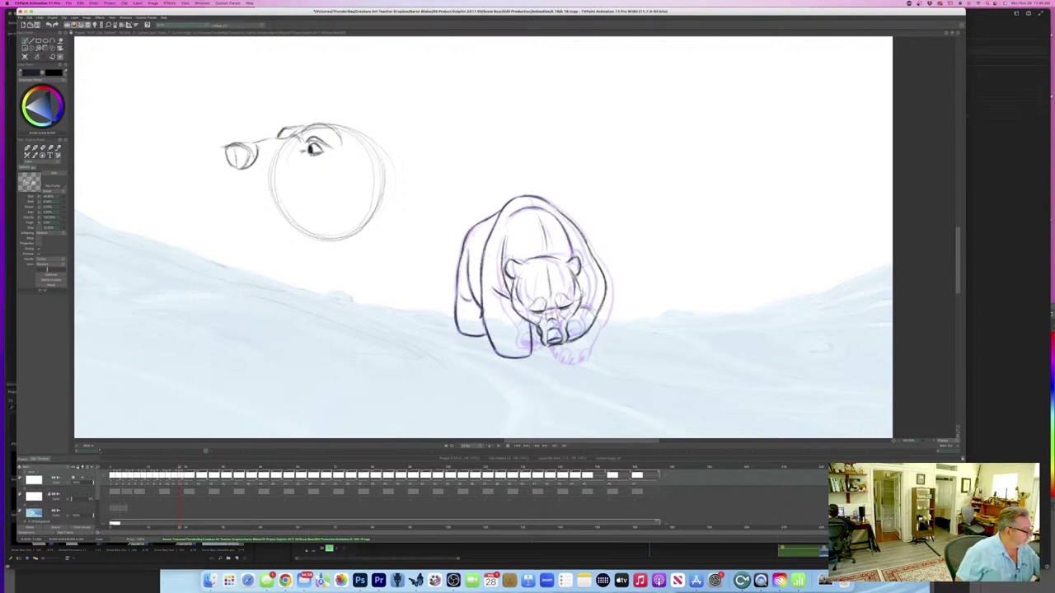
- Add nostrils to the sketched nose and draw a separate, larger rounded-triangle nose shape in front of the head
mouse_move(249, 151)
left_mouse_down()
mouse_move(234, 161)
mouse_move(240, 169)
left_mouse_up()
mouse_move(161, 123)
left_mouse_down()
mouse_move(204, 124)
mouse_move(196, 144)
mouse_move(174, 153)
left_mouse_up()
mouse_move(201, 118)
left_mouse_down()
mouse_move(191, 143)
mouse_move(163, 120)
left_mouse_up()
left_click_drag(160, 132, 173, 155)
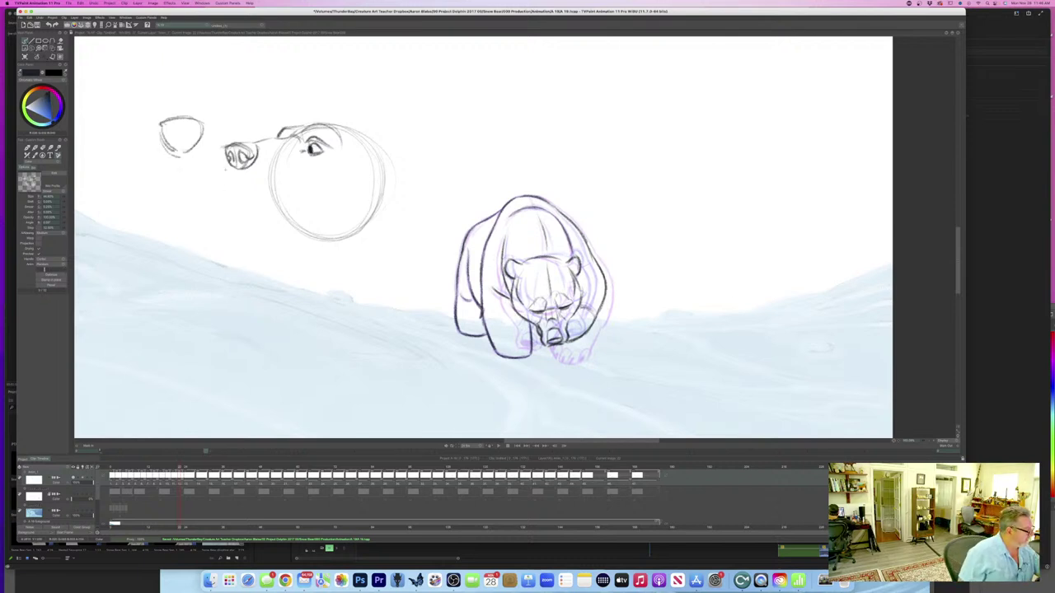
- Draw the sketched bear's mouth, lower jaw and cheek, then firm up the skull outline and add the ear
mouse_move(226, 152)
left_mouse_down()
mouse_move(226, 173)
mouse_move(280, 187)
mouse_move(238, 196)
mouse_move(280, 216)
left_mouse_up()
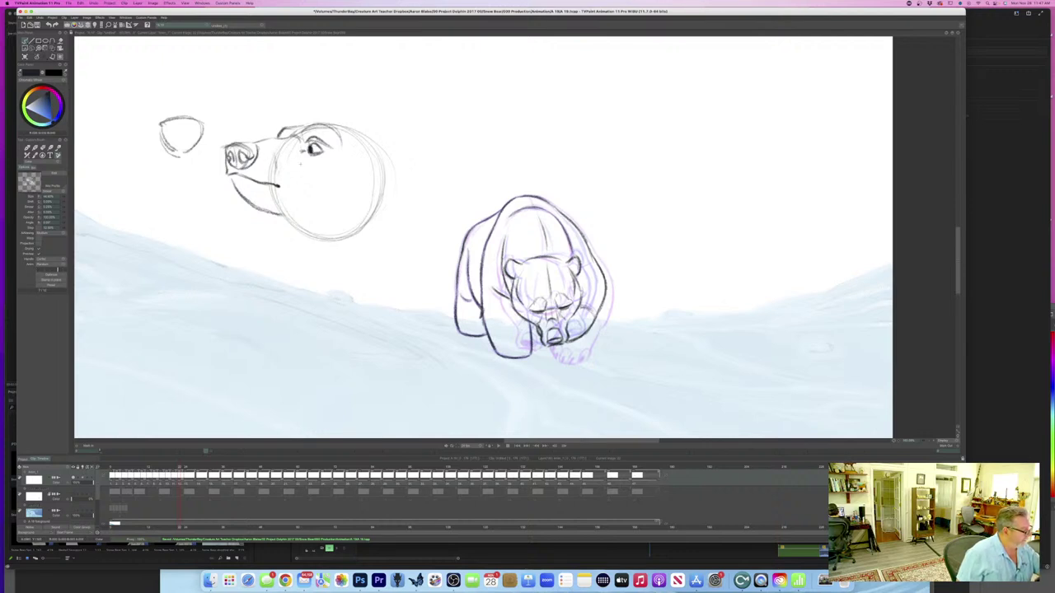
mouse_move(306, 153)
left_mouse_down()
mouse_move(306, 198)
mouse_move(286, 215)
mouse_move(244, 193)
mouse_move(304, 202)
mouse_move(264, 213)
left_mouse_up()
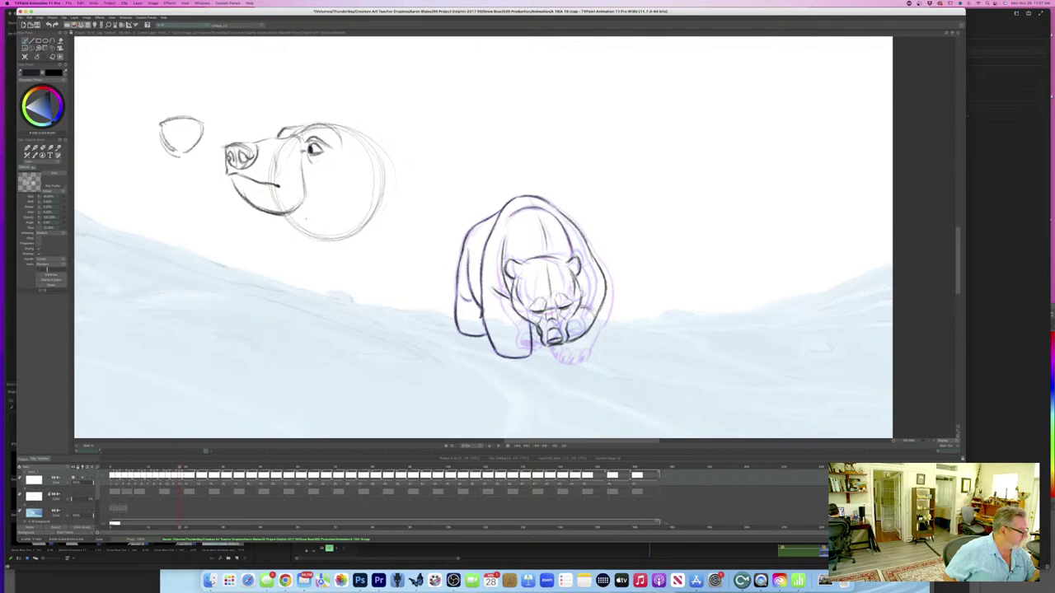
left_click_drag(344, 216, 320, 219)
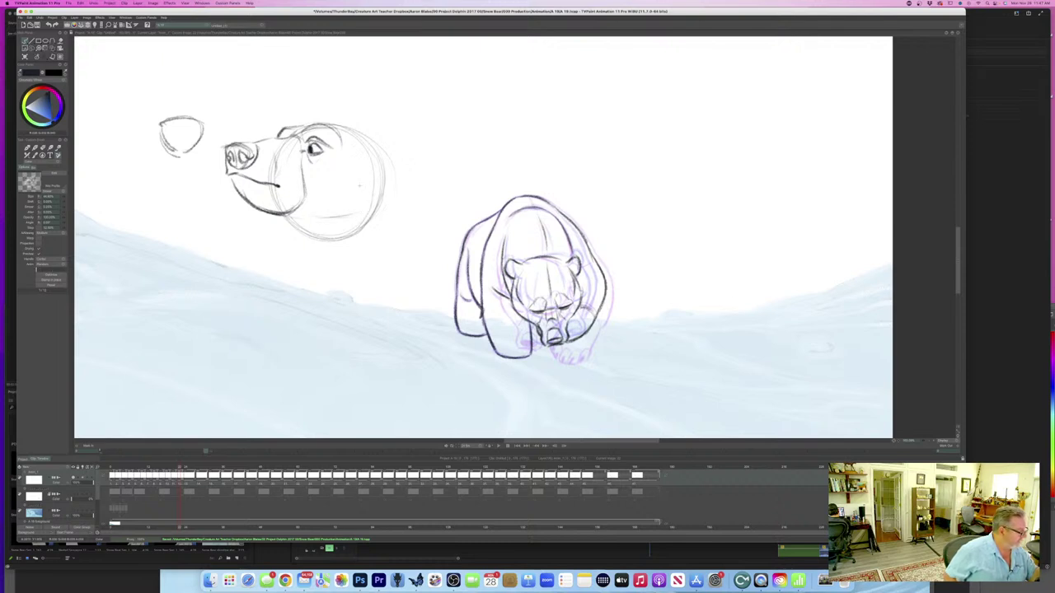
mouse_move(375, 152)
left_mouse_down()
mouse_move(386, 193)
mouse_move(364, 212)
mouse_move(323, 221)
left_mouse_up()
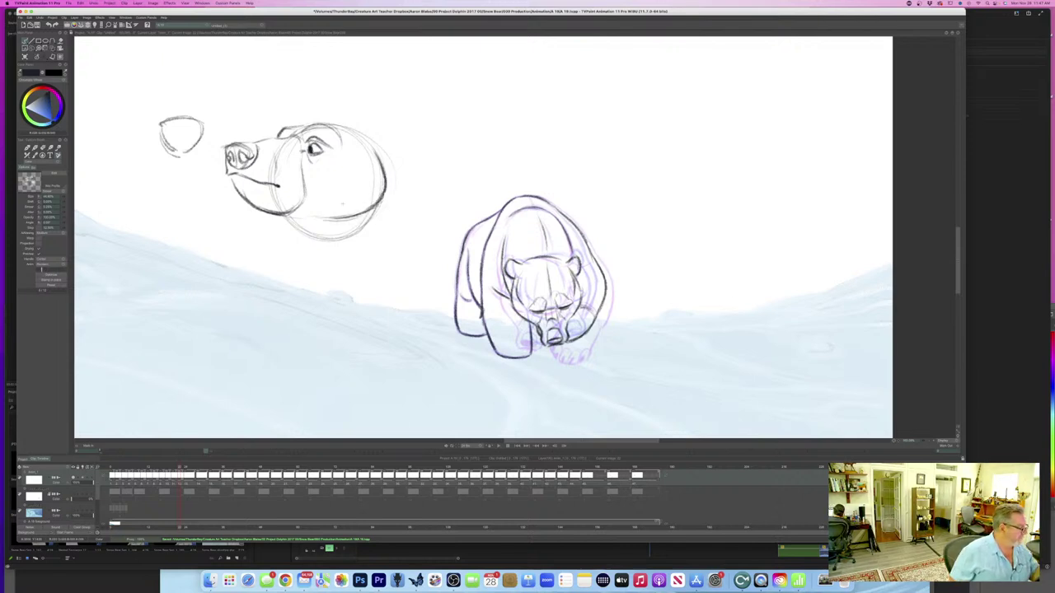
mouse_move(328, 127)
left_mouse_down()
mouse_move(351, 130)
mouse_move(343, 126)
left_mouse_up()
mouse_move(330, 126)
left_mouse_down()
mouse_move(388, 163)
mouse_move(402, 191)
mouse_move(388, 192)
mouse_move(404, 190)
mouse_move(401, 173)
mouse_move(395, 191)
left_mouse_up()
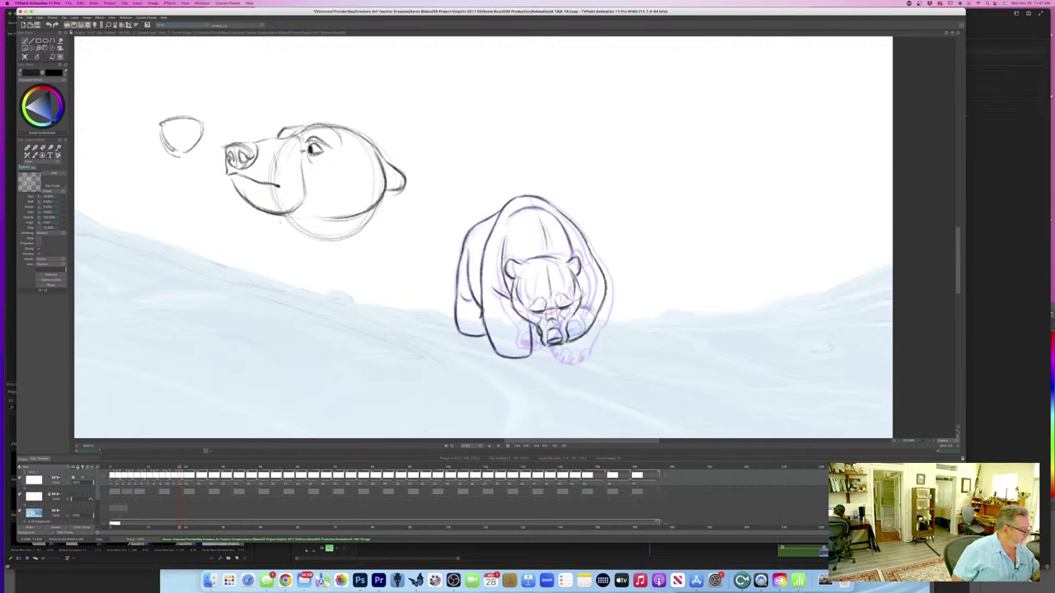
- Draw the sketched bear's throat, the long line down the neck and the back of the neck behind the ear
mouse_move(267, 211)
left_mouse_down()
mouse_move(348, 287)
mouse_move(368, 345)
left_mouse_up()
mouse_move(303, 252)
left_mouse_down()
mouse_move(355, 310)
mouse_move(367, 360)
left_mouse_up()
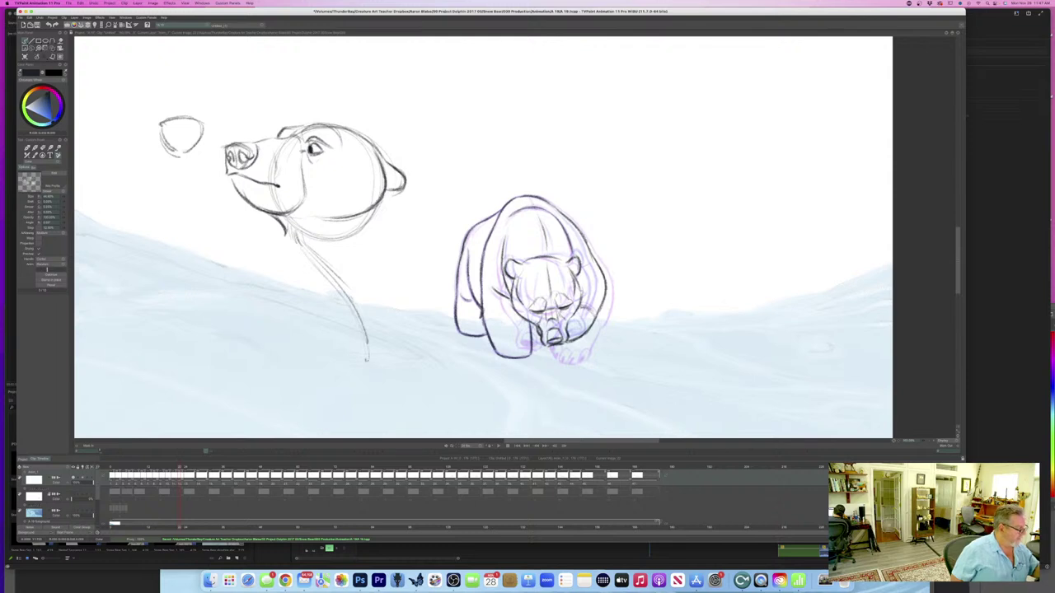
left_click_drag(390, 178, 405, 227)
left_click_drag(385, 166, 414, 272)
left_click_drag(404, 213, 415, 309)
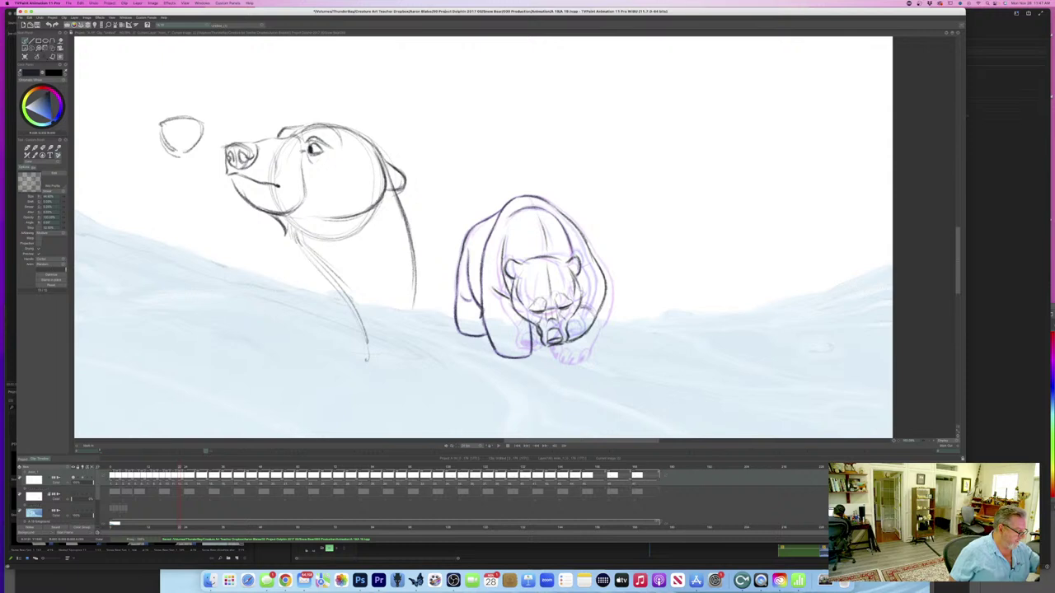
left_click_drag(409, 234, 407, 323)
left_click_drag(416, 275, 411, 343)
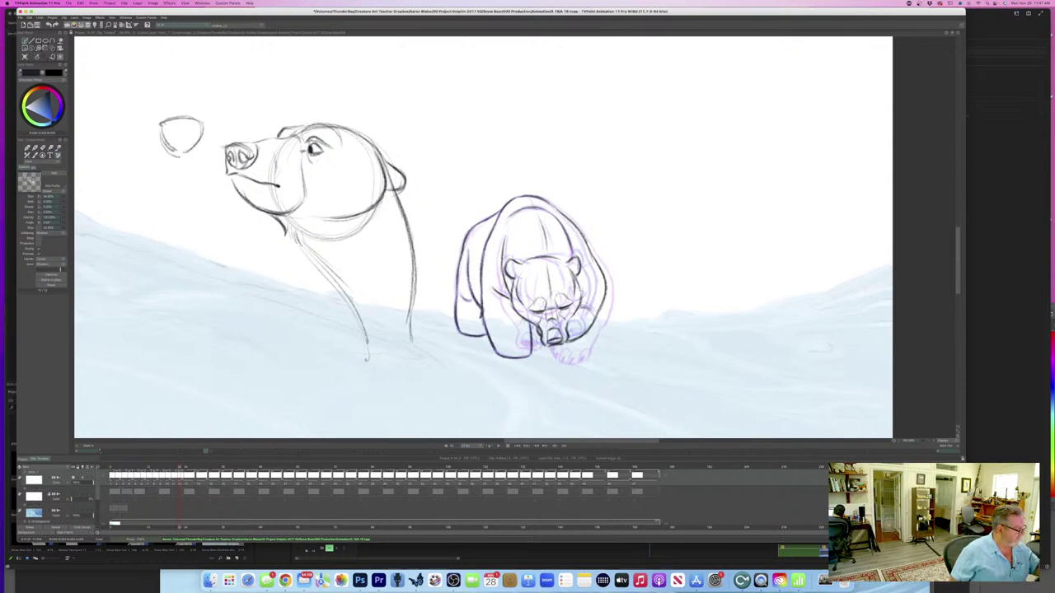
- Draw the front of the sketched bear's neck, the chest line and the far shoulder leading into the foreleg
left_click_drag(274, 226, 270, 261)
mouse_move(271, 234)
left_mouse_down()
mouse_move(267, 286)
mouse_move(359, 376)
left_mouse_up()
left_click_drag(389, 343, 377, 382)
left_click_drag(270, 283, 254, 359)
left_click_drag(261, 317, 257, 341)
left_click_drag(261, 319, 255, 345)
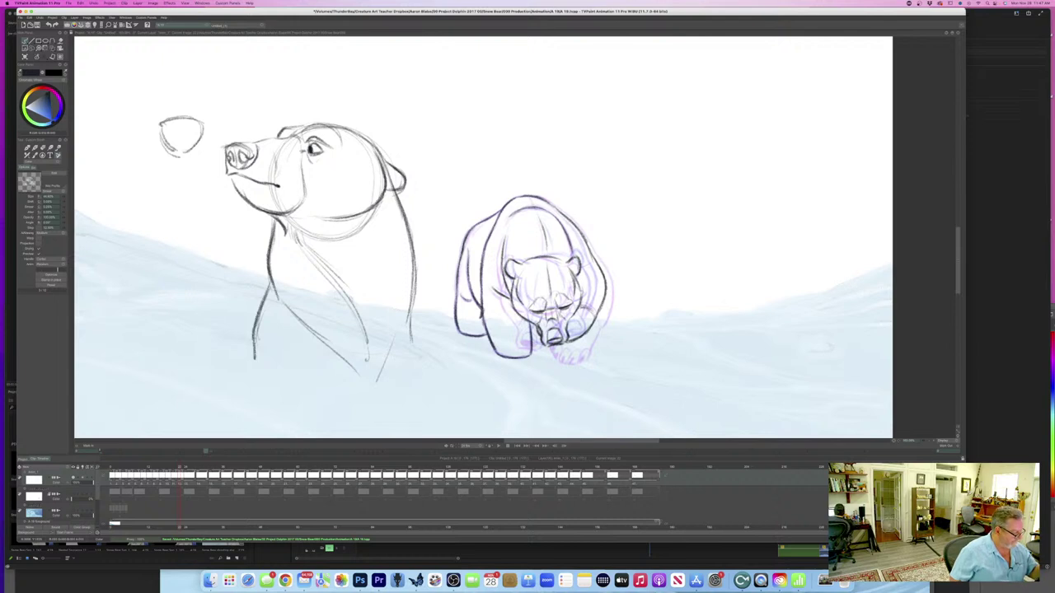
- Add fur and muscle fold lines across the sketched bear's neck and darken the long line running down the chest
left_click_drag(367, 339, 373, 387)
left_click_drag(313, 264, 370, 359)
mouse_move(318, 234)
left_mouse_down()
mouse_move(314, 264)
mouse_move(342, 272)
mouse_move(333, 292)
left_mouse_up()
mouse_move(312, 277)
left_mouse_down()
mouse_move(341, 300)
mouse_move(353, 328)
left_mouse_up()
left_click_drag(369, 274, 361, 313)
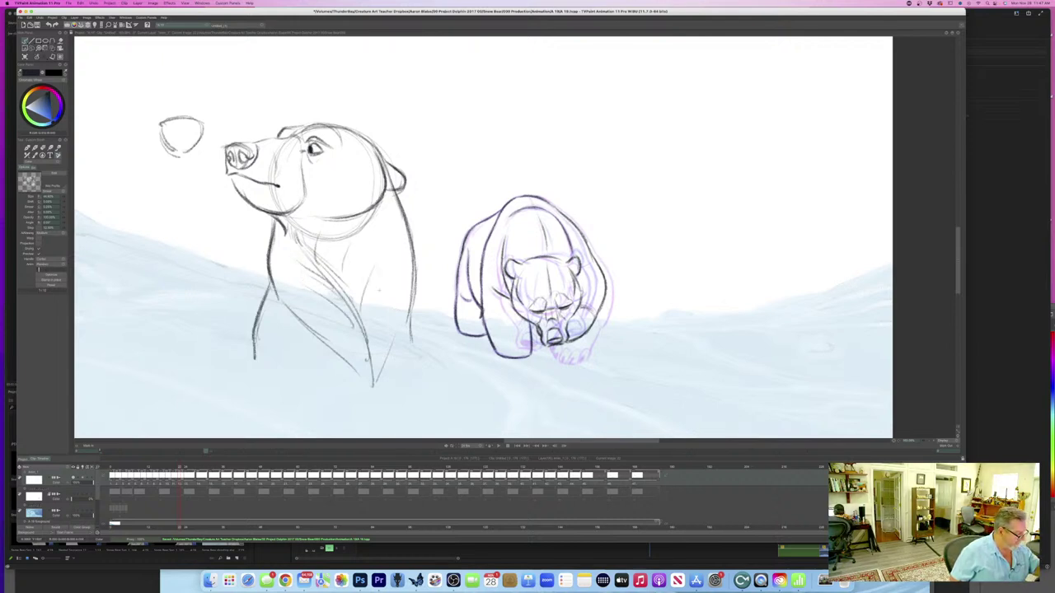
left_click_drag(301, 251, 323, 275)
mouse_move(331, 285)
left_mouse_down()
mouse_move(356, 323)
mouse_move(370, 384)
left_mouse_up()
left_click_drag(367, 345, 375, 394)
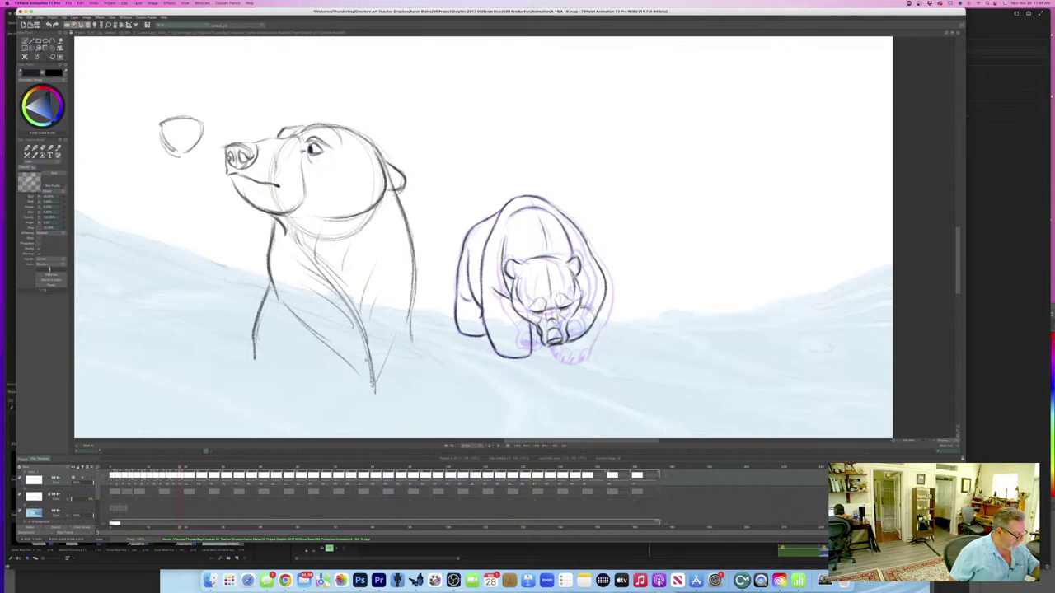
- Draw the outer shoulder lines of the sketched bear and extend the far foreleg and lower chest lines
left_click_drag(412, 314, 428, 398)
left_click_drag(429, 354, 432, 400)
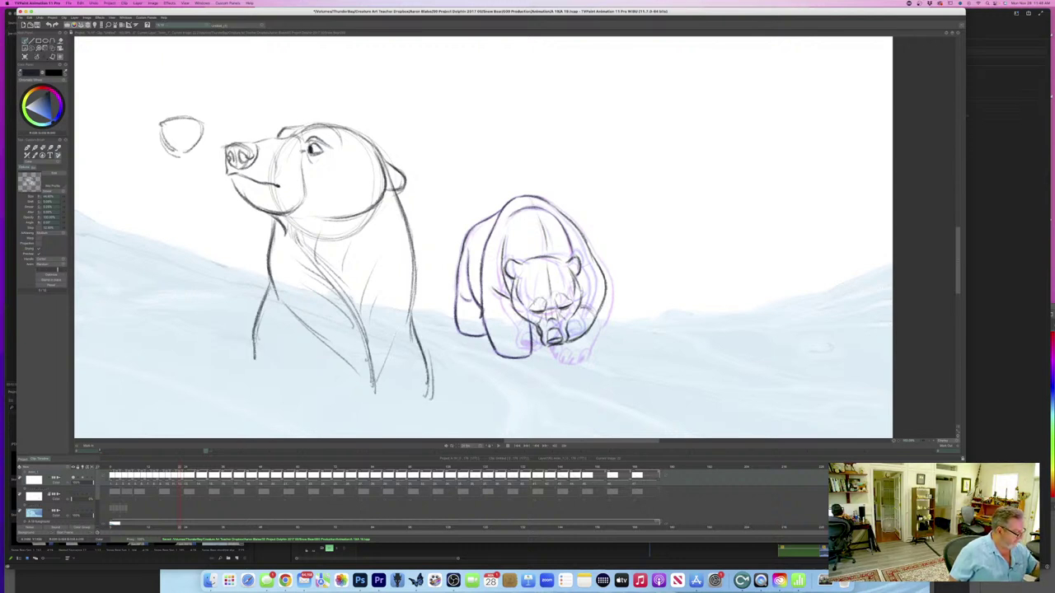
left_click_drag(253, 318, 256, 368)
left_click_drag(313, 336, 359, 406)
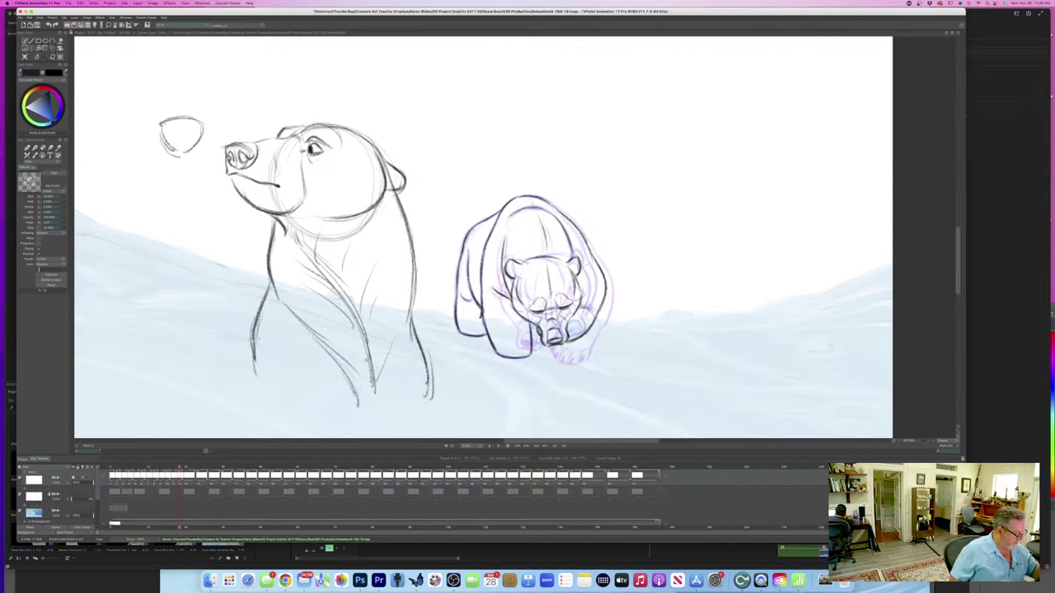
left_click_drag(379, 370, 384, 392)
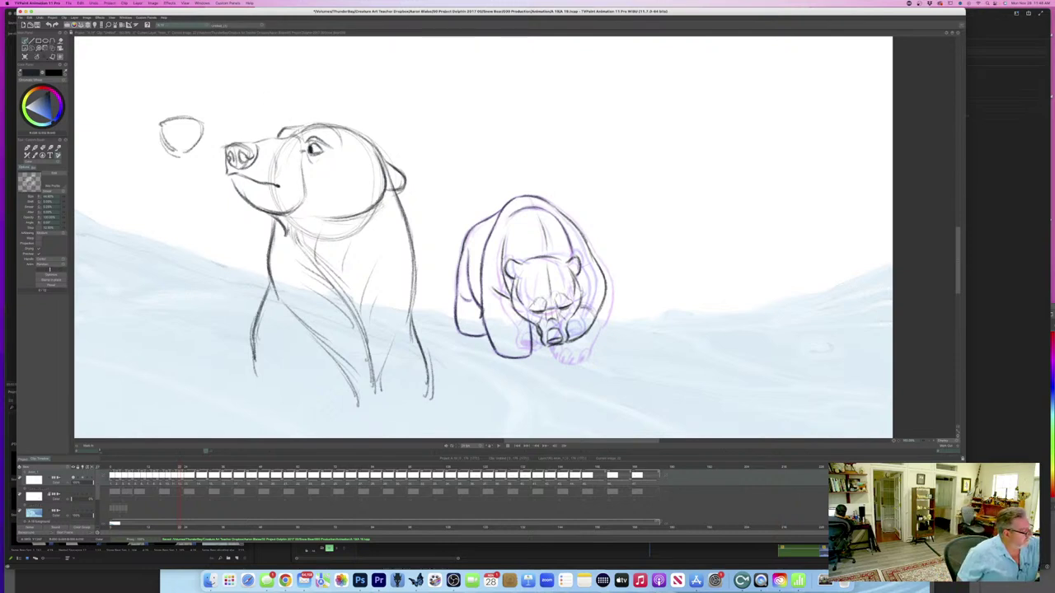
- Refine the demonstration head by darkening the muzzle bridge and nose, outlining the cheek mass and adding lines around the ear
mouse_move(272, 138)
left_mouse_down()
mouse_move(294, 136)
mouse_move(232, 144)
mouse_move(234, 168)
mouse_move(242, 152)
left_mouse_up()
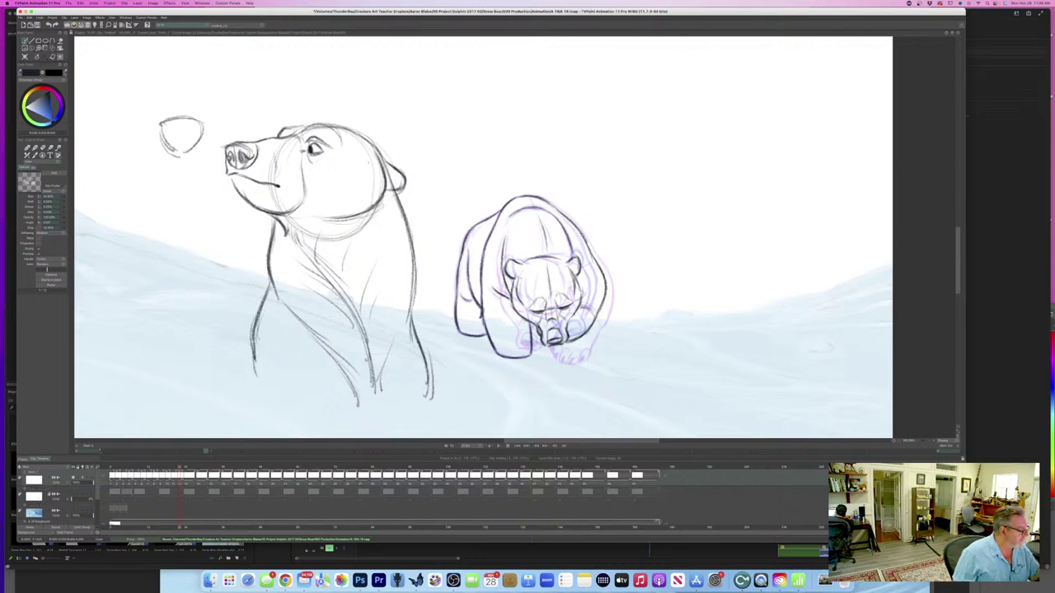
mouse_move(346, 154)
left_mouse_down()
mouse_move(368, 152)
mouse_move(358, 149)
left_mouse_up()
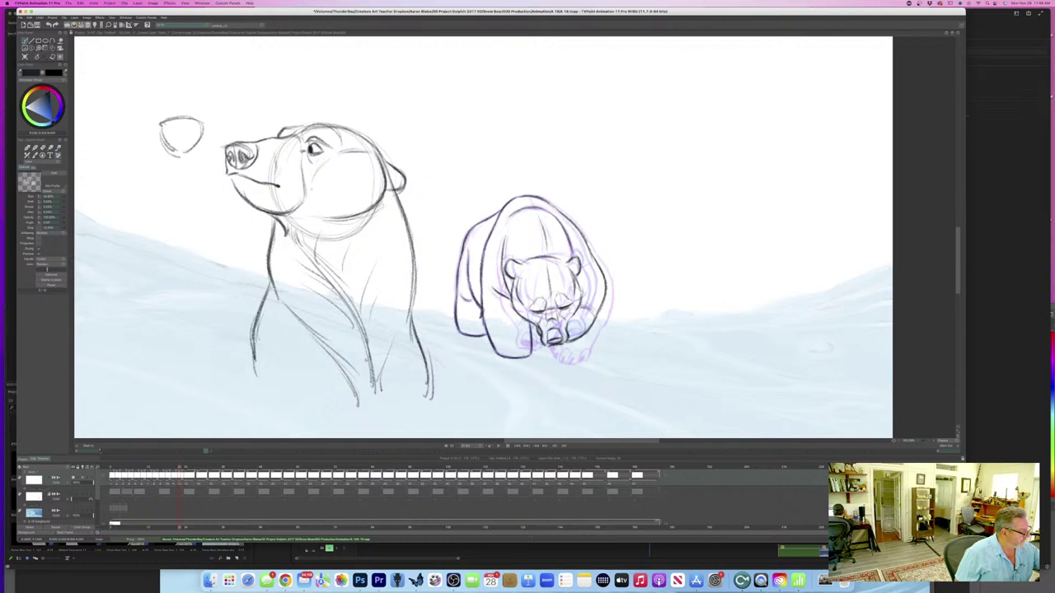
left_click_drag(311, 178, 309, 192)
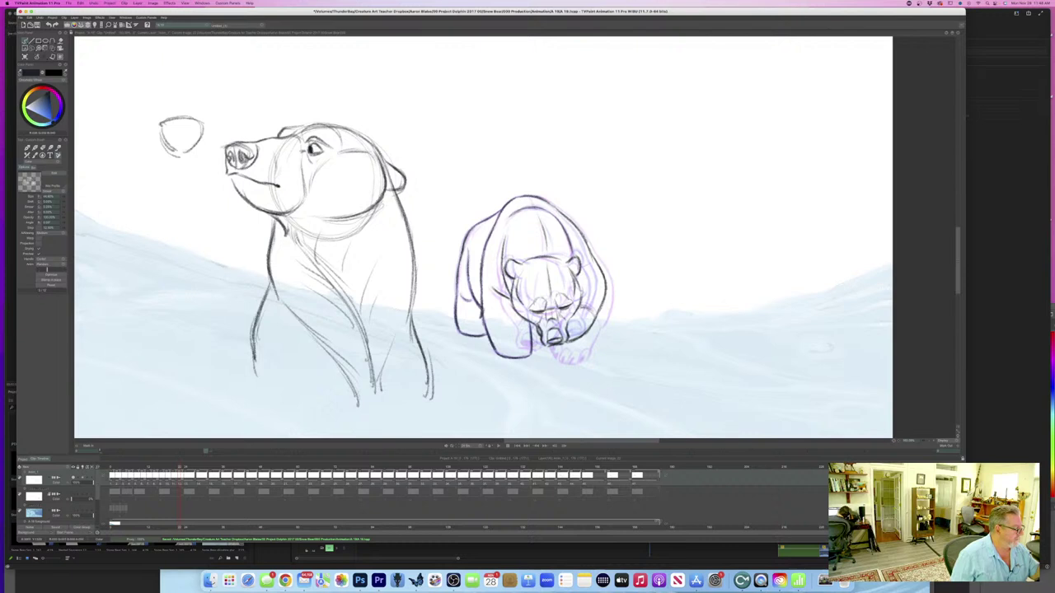
left_click_drag(389, 167, 386, 186)
left_click_drag(401, 182, 386, 186)
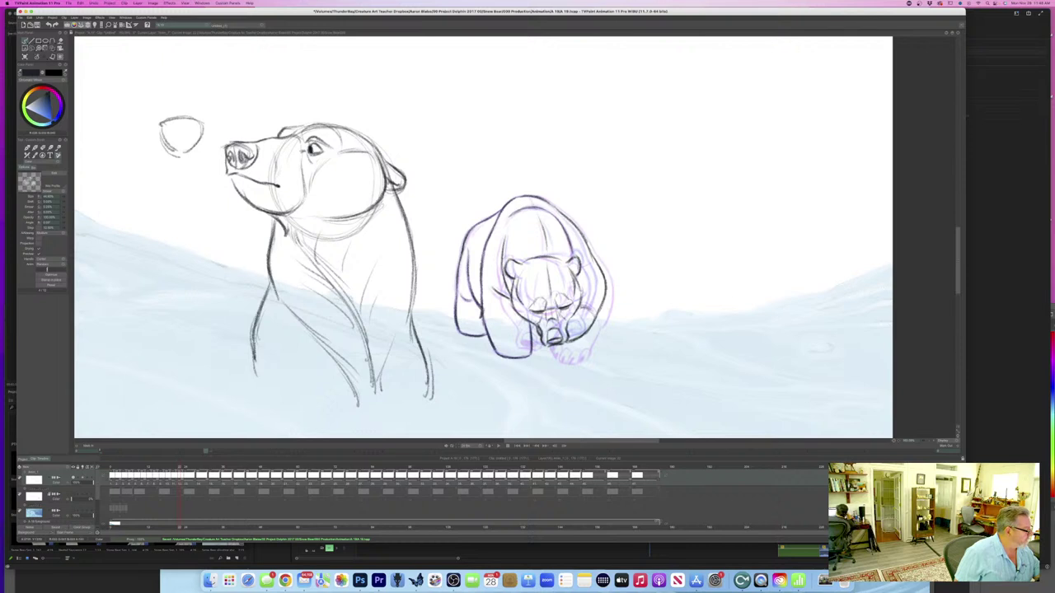
mouse_move(239, 150)
left_mouse_down()
mouse_move(236, 163)
mouse_move(240, 143)
left_mouse_up()
left_click_drag(227, 147, 245, 143)
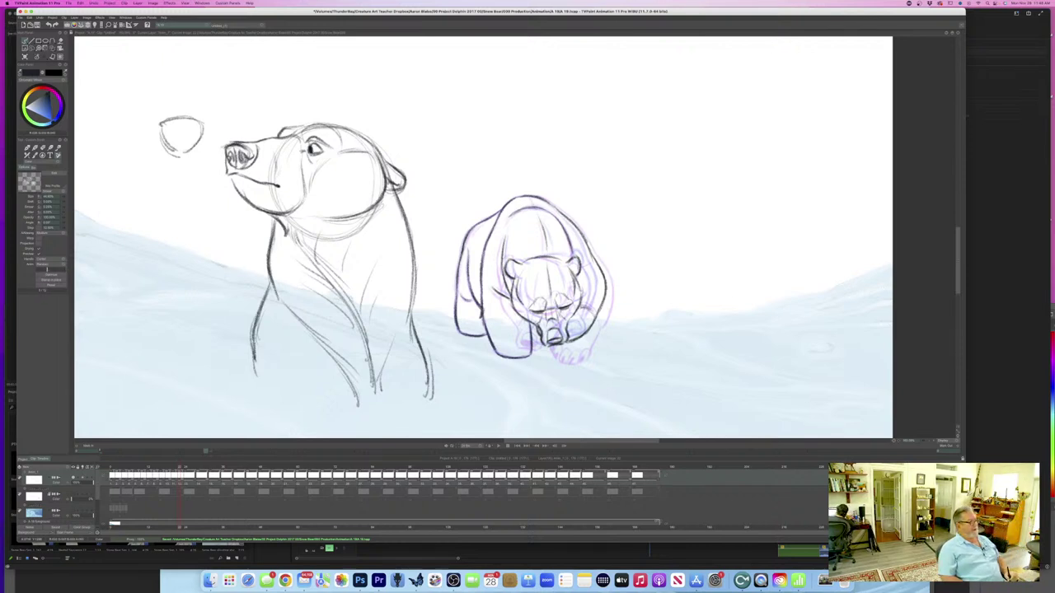
- Darken the sketched bear's throat and chest contours and add converging strokes where the chest meets the near foreleg
left_click_drag(272, 216, 269, 243)
left_click_drag(272, 218, 268, 257)
mouse_move(269, 237)
left_mouse_down()
mouse_move(278, 302)
mouse_move(337, 367)
left_mouse_up()
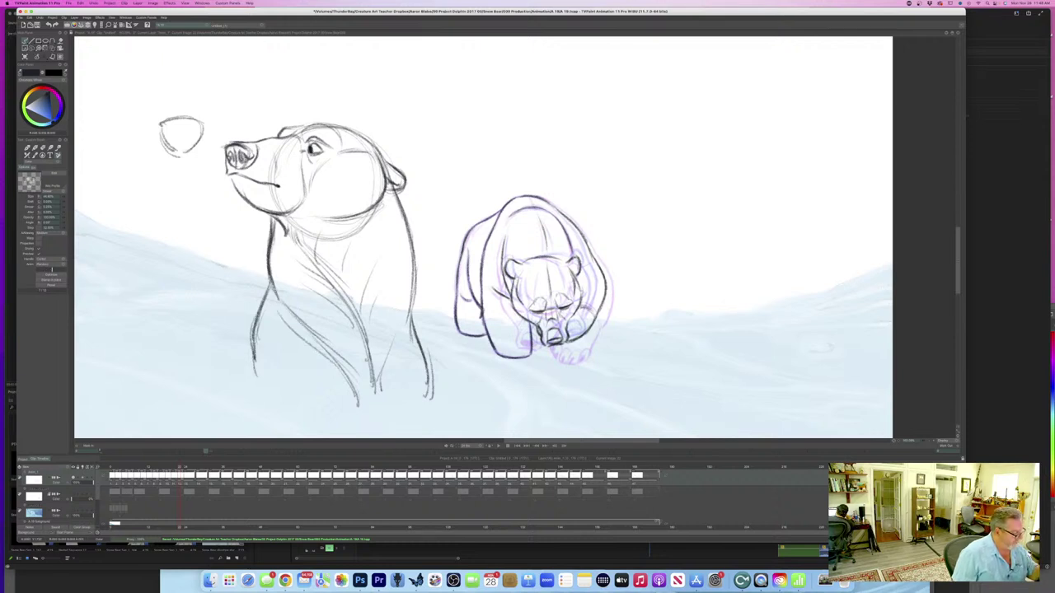
mouse_move(394, 344)
left_mouse_down()
mouse_move(376, 396)
mouse_move(392, 411)
mouse_move(374, 423)
left_mouse_up()
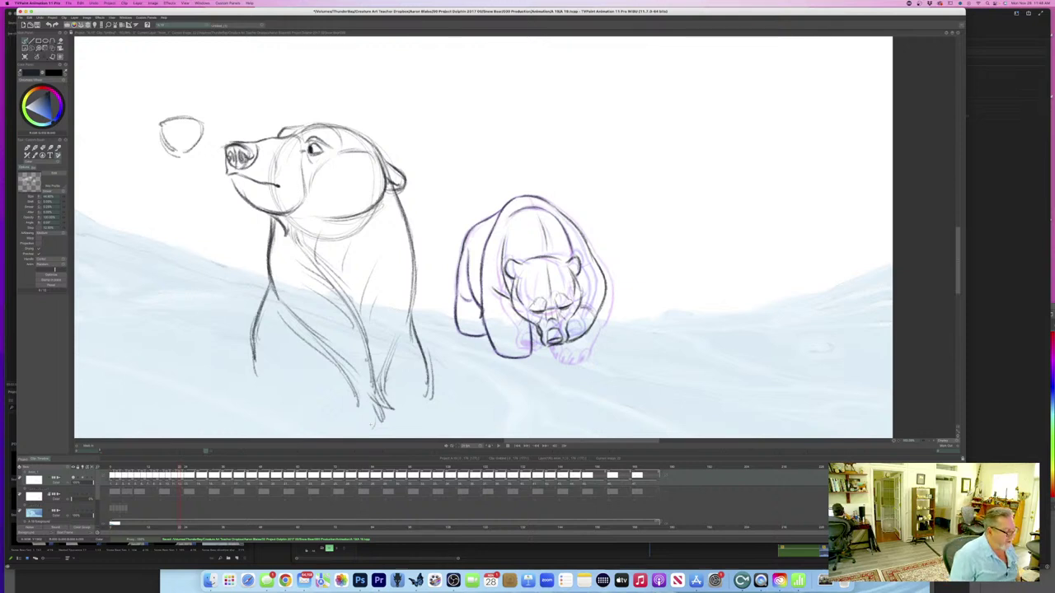
- Erase the whole demonstration bear sketch and the separate nose shape, and return to the drawing brush
key("e")
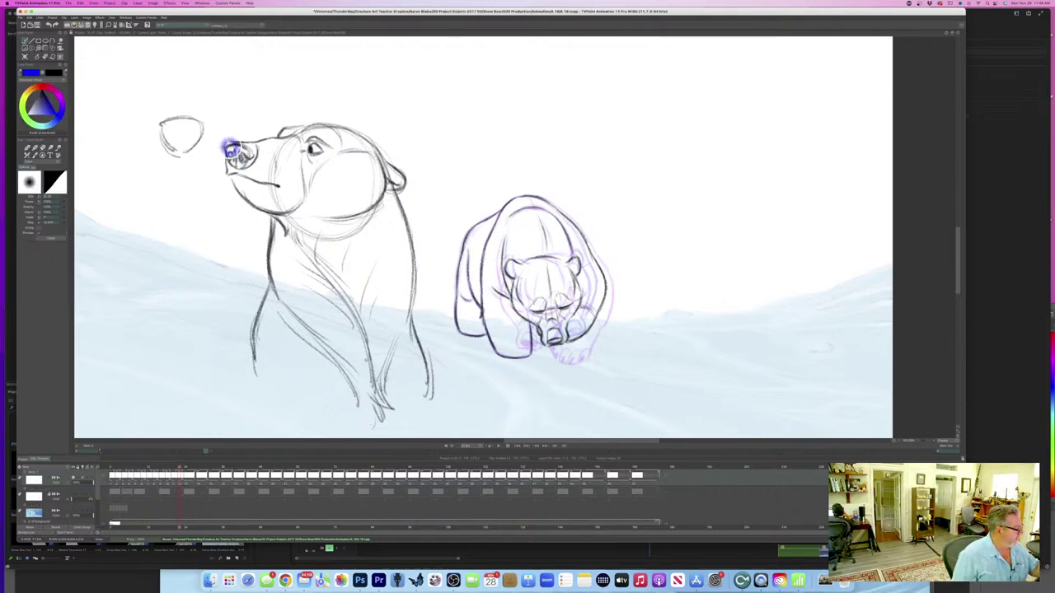
mouse_move(230, 150)
left_mouse_down()
mouse_move(248, 198)
mouse_move(230, 165)
left_mouse_up()
left_click_drag(196, 120, 162, 145)
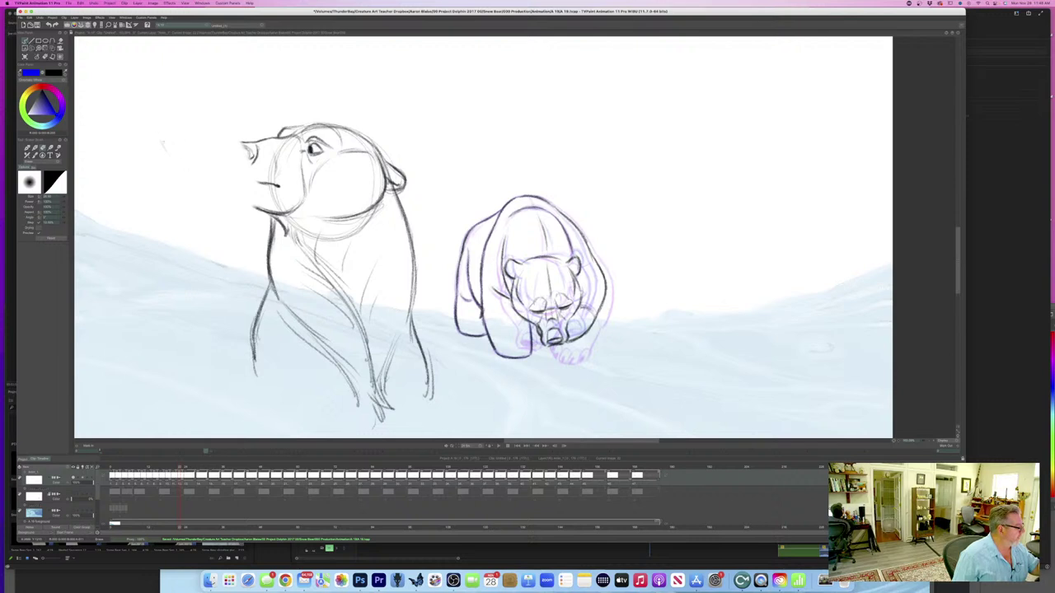
mouse_move(245, 146)
left_mouse_down()
mouse_move(275, 165)
mouse_move(311, 137)
mouse_move(352, 138)
mouse_move(388, 173)
mouse_move(387, 206)
mouse_move(333, 227)
mouse_move(272, 210)
mouse_move(276, 321)
mouse_move(252, 376)
left_mouse_up()
mouse_move(299, 330)
left_mouse_down()
mouse_move(325, 275)
mouse_move(367, 330)
mouse_move(412, 301)
mouse_move(411, 234)
left_mouse_up()
mouse_move(412, 326)
left_mouse_down()
mouse_move(428, 395)
mouse_move(393, 359)
mouse_move(350, 387)
left_mouse_up()
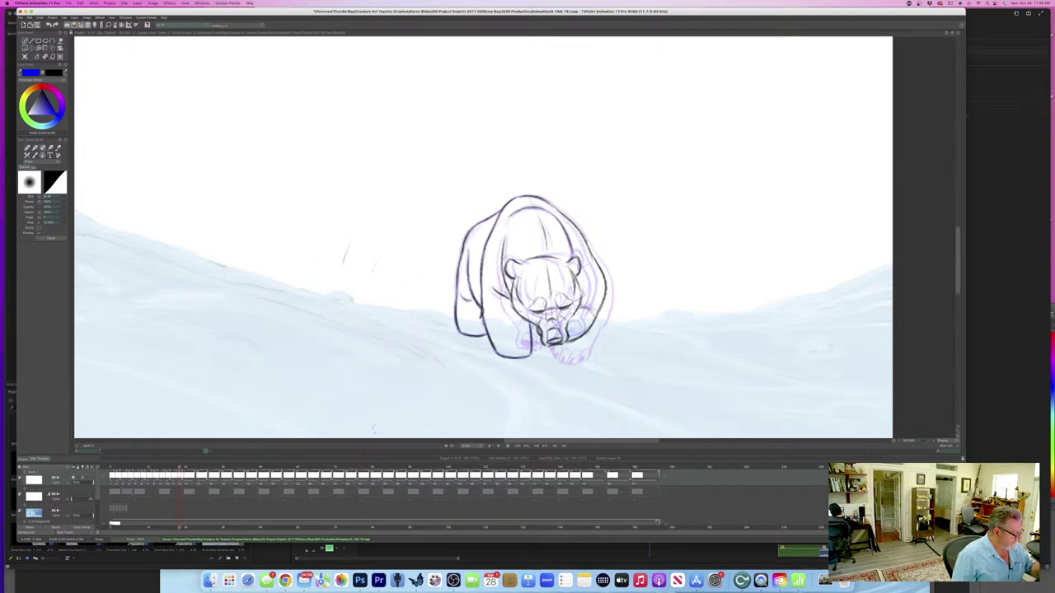
left_click_drag(344, 256, 366, 248)
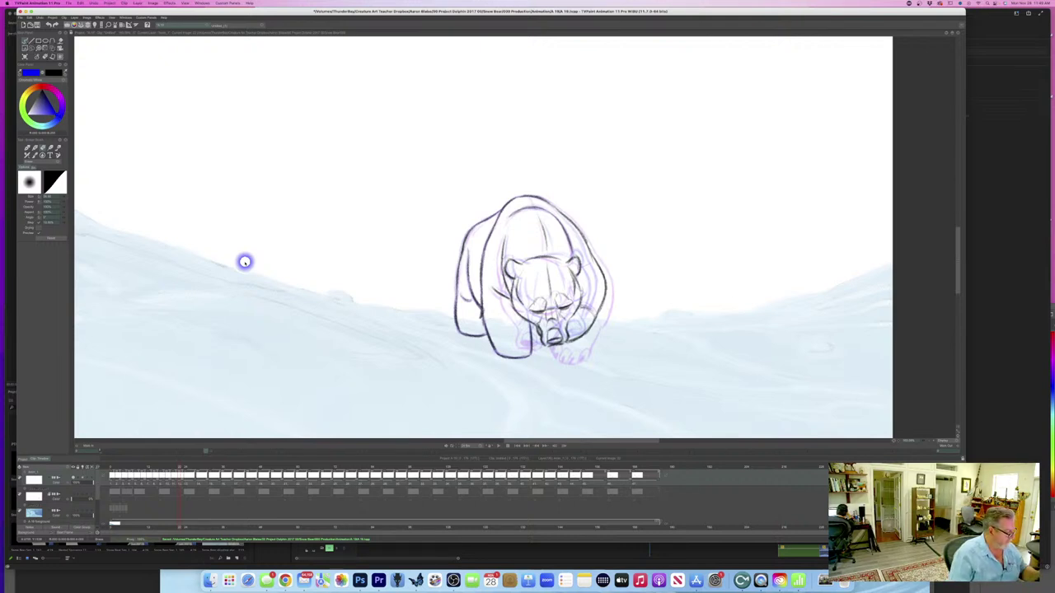
key("b")
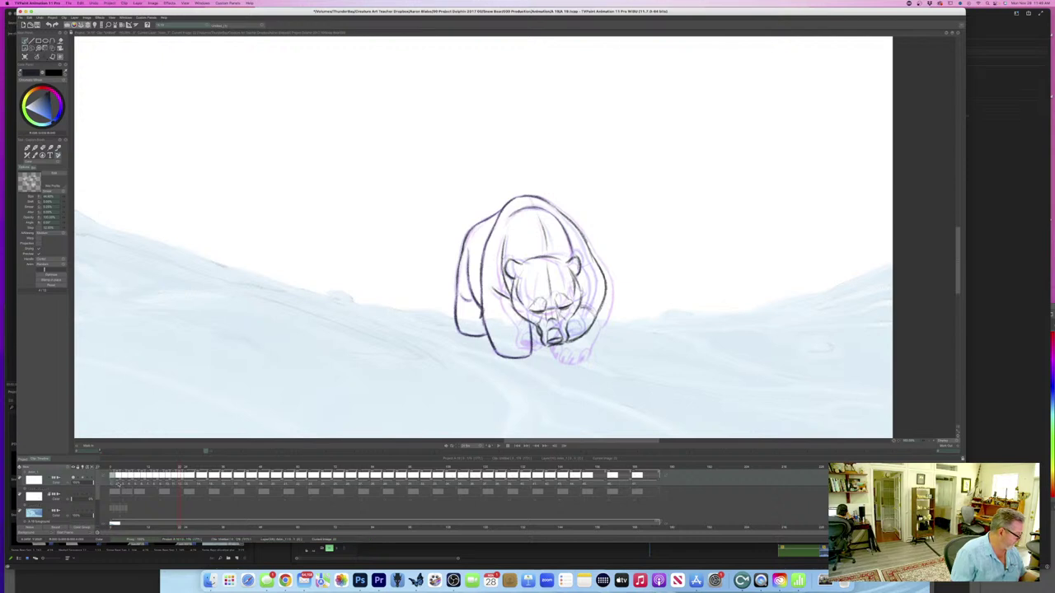
- Select the opening range of walk drawings and play it back to review the bear's motion
left_click_drag(115, 483, 223, 483)
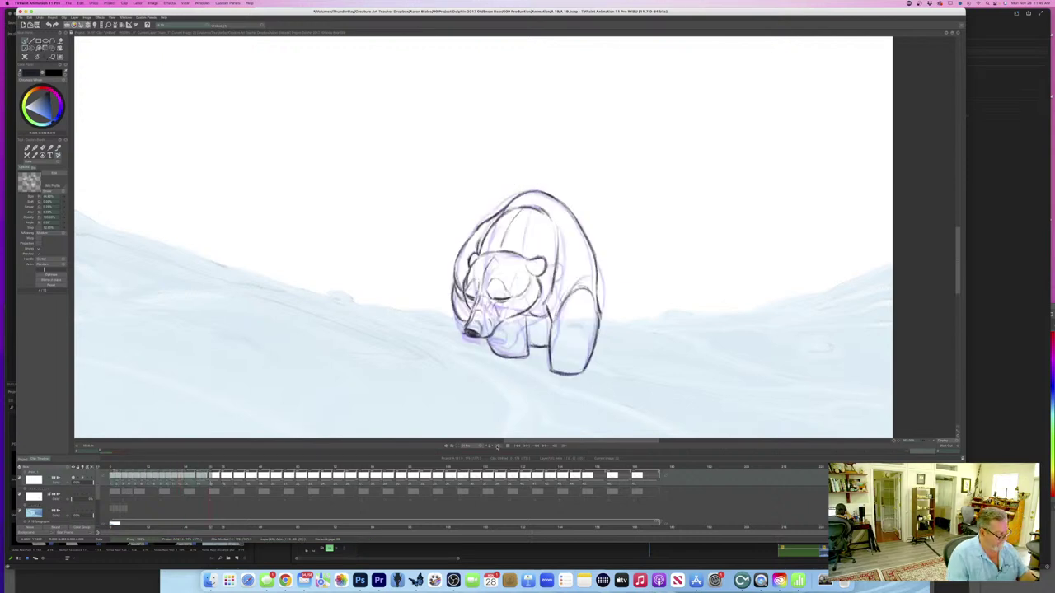
left_click(499, 445)
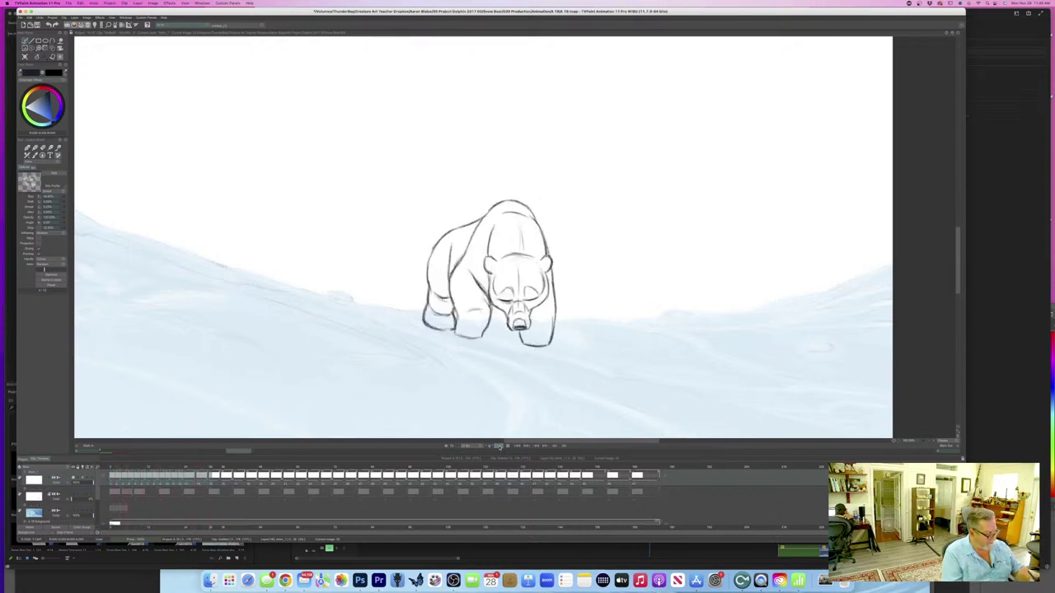
left_click(499, 446)
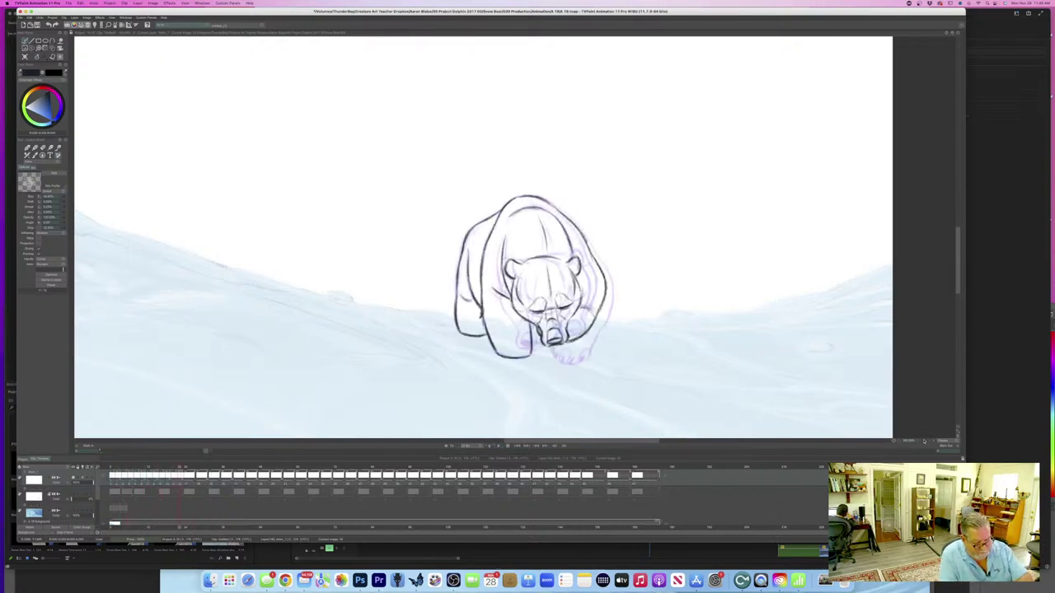
- Show the full scene and play the opening range of drawings to review the walk against the whole background
left_click(957, 432)
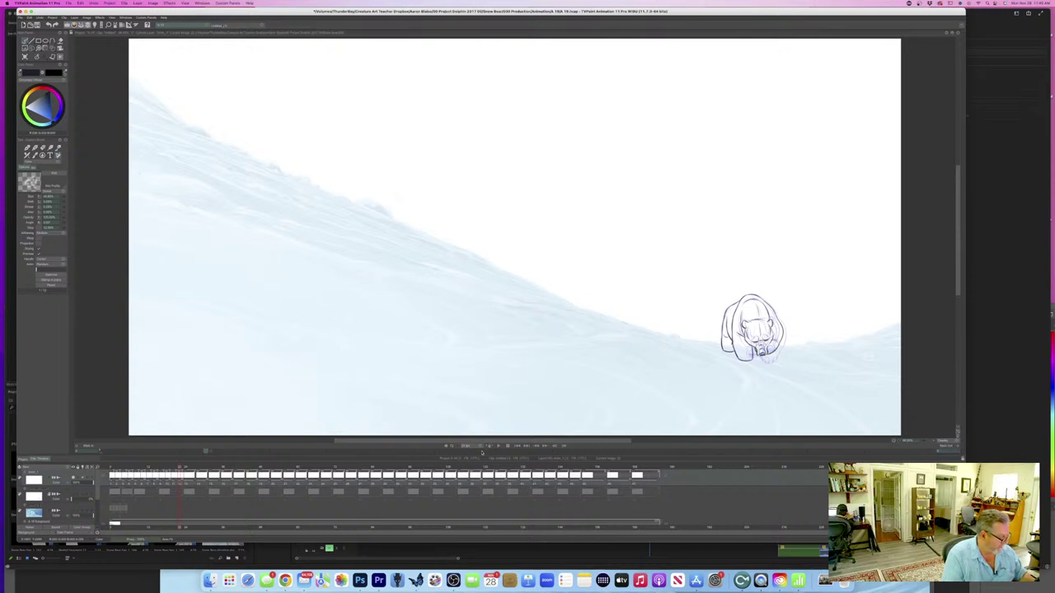
left_click_drag(112, 484, 192, 487)
left_click(498, 446)
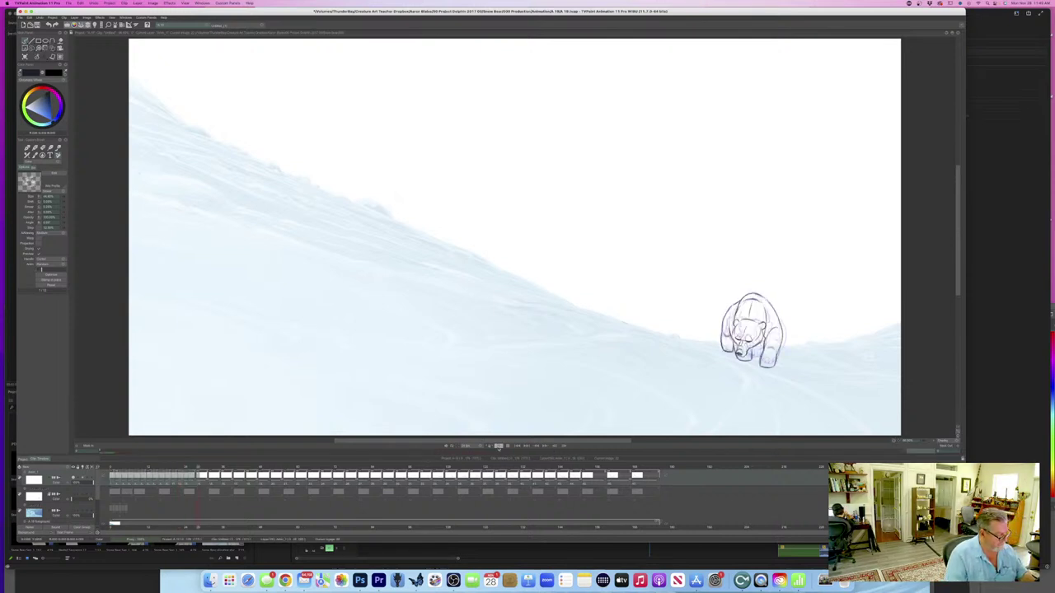